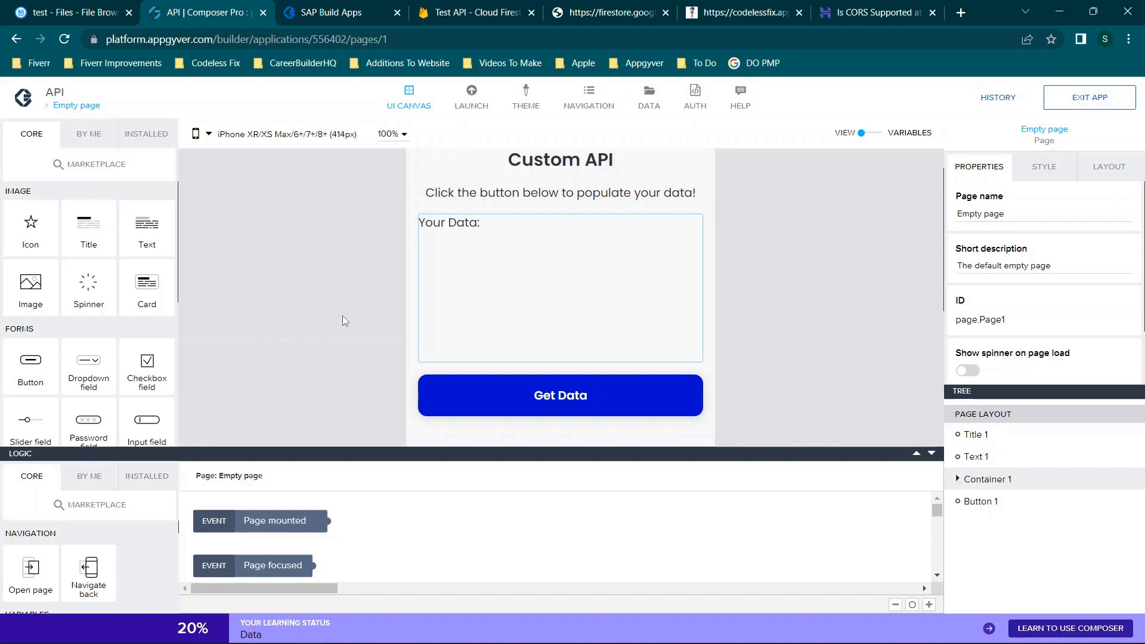
# Review the Custom API page, the hosted test folder, the app preview, the Firestore data and the Hostinger CORS article
pyautogui.scroll(-3, 401, 284)
pyautogui.scroll(4, 401, 283)
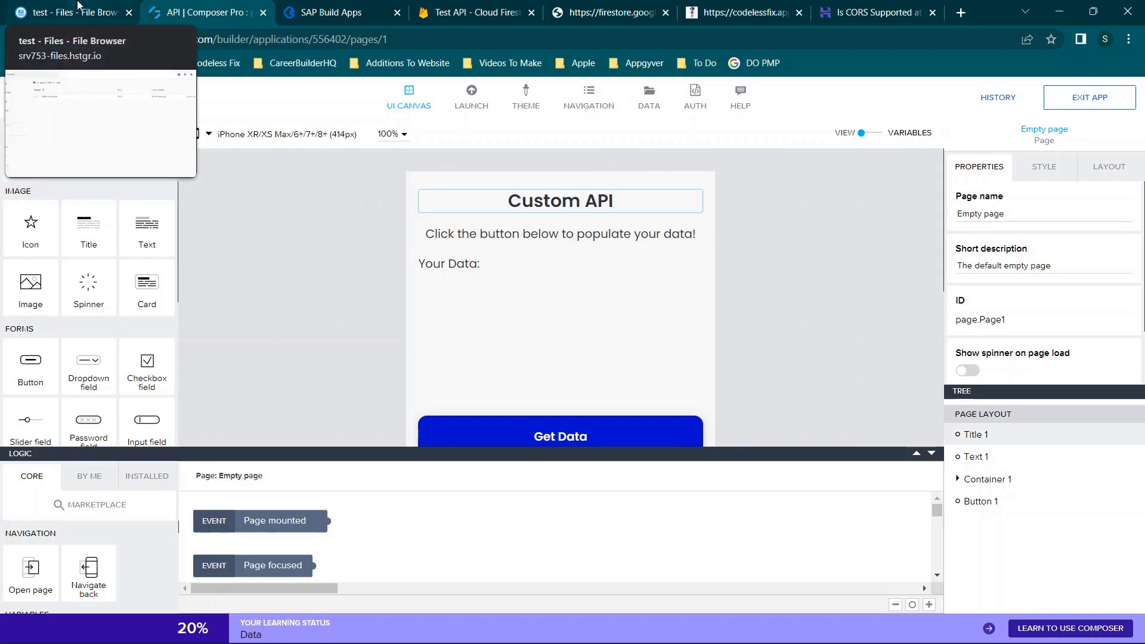
pyautogui.click(79, 9)
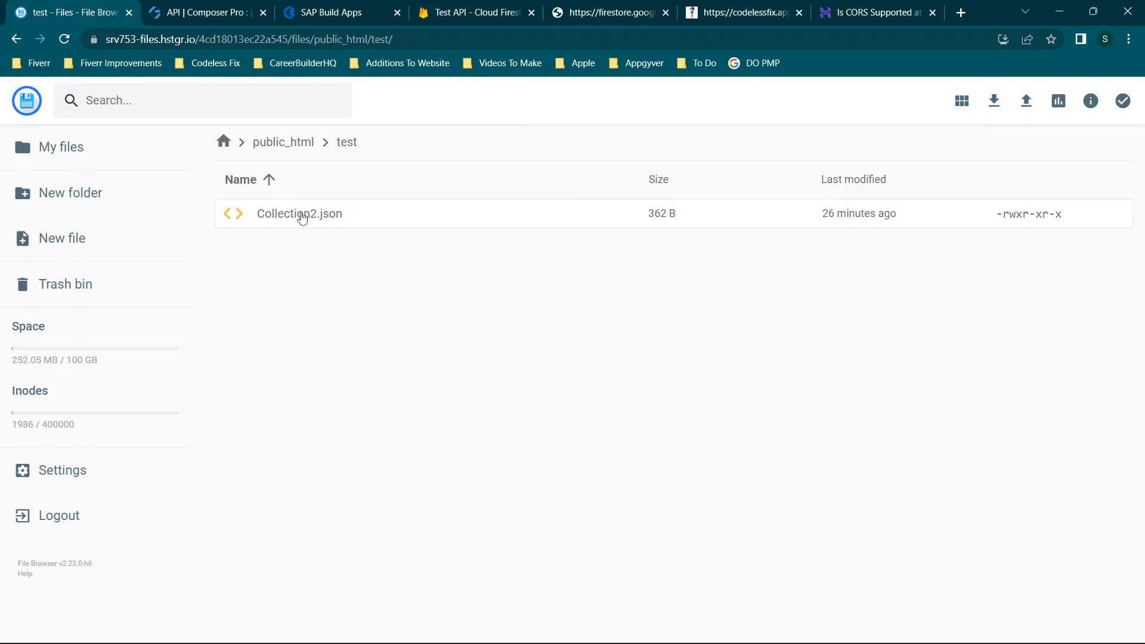
pyautogui.click(328, 9)
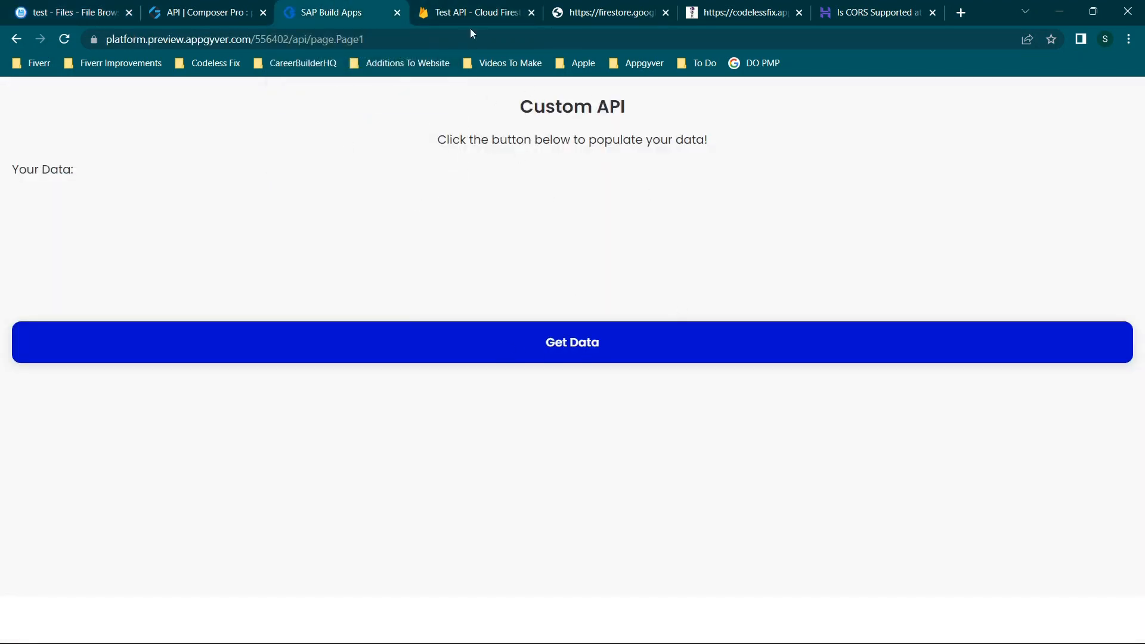
pyautogui.click(472, 9)
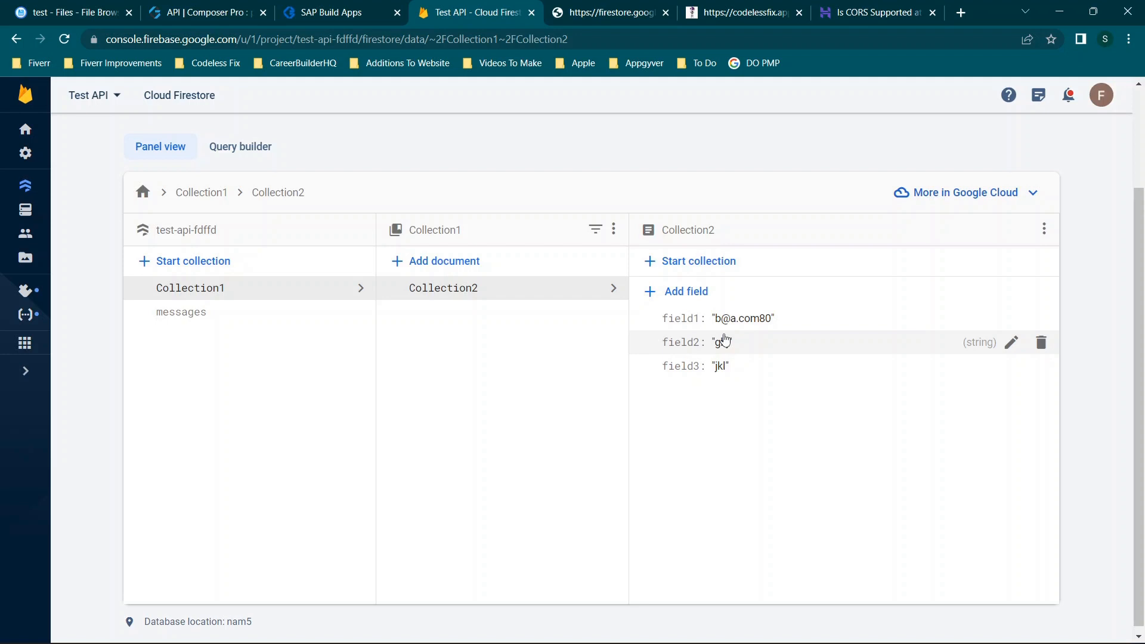
pyautogui.click(848, 6)
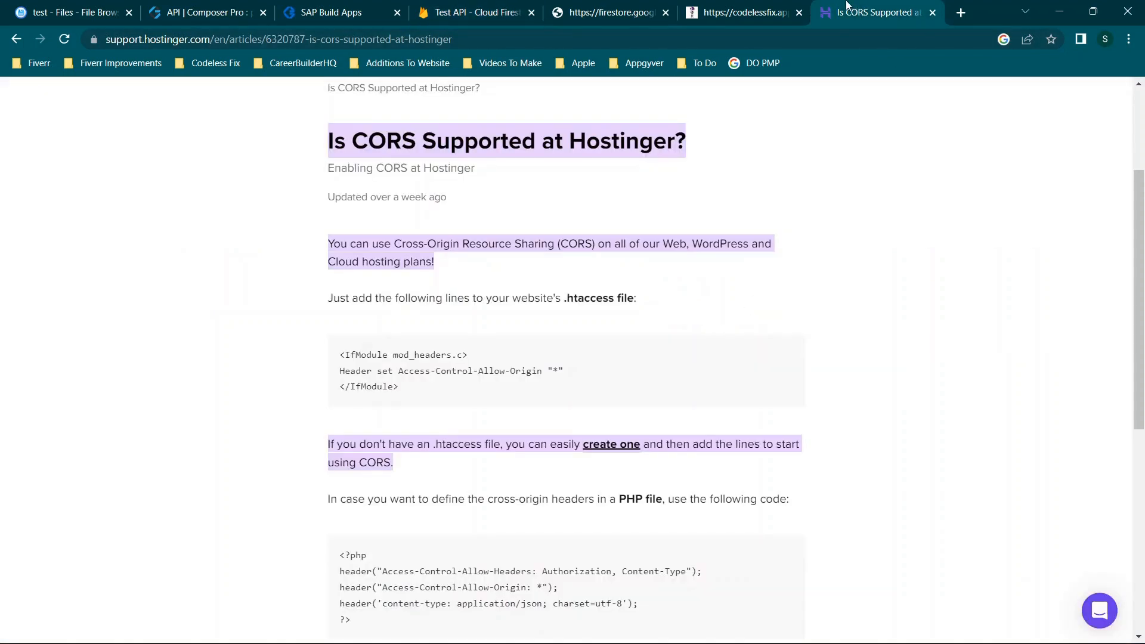
pyautogui.scroll(-1, 525, 269)
pyautogui.scroll(1, 523, 266)
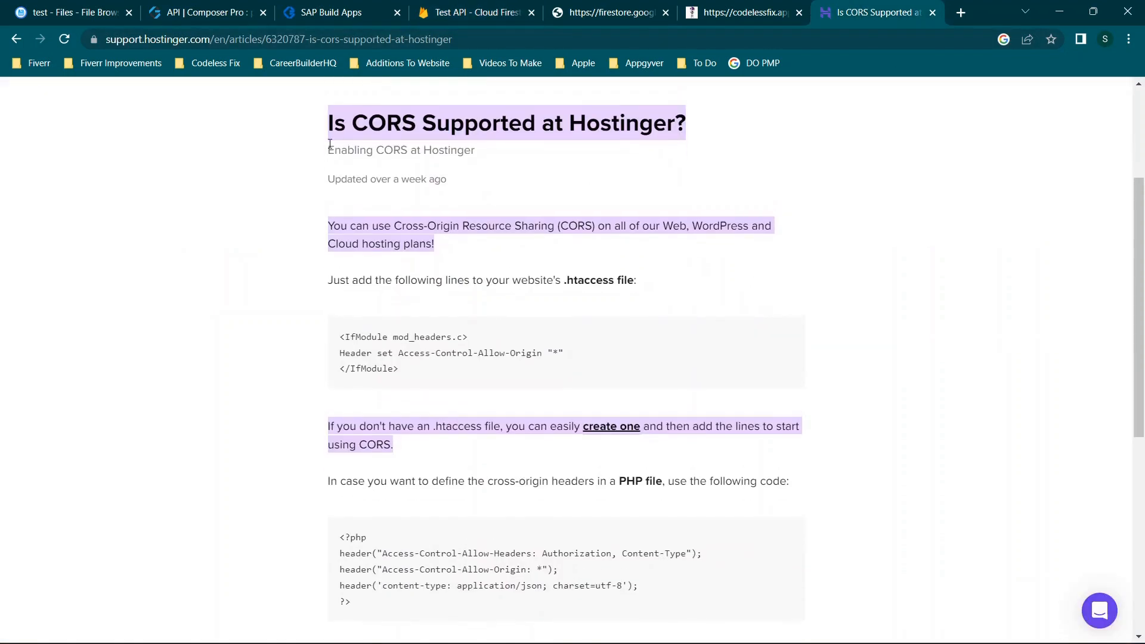
pyautogui.click(349, 8)
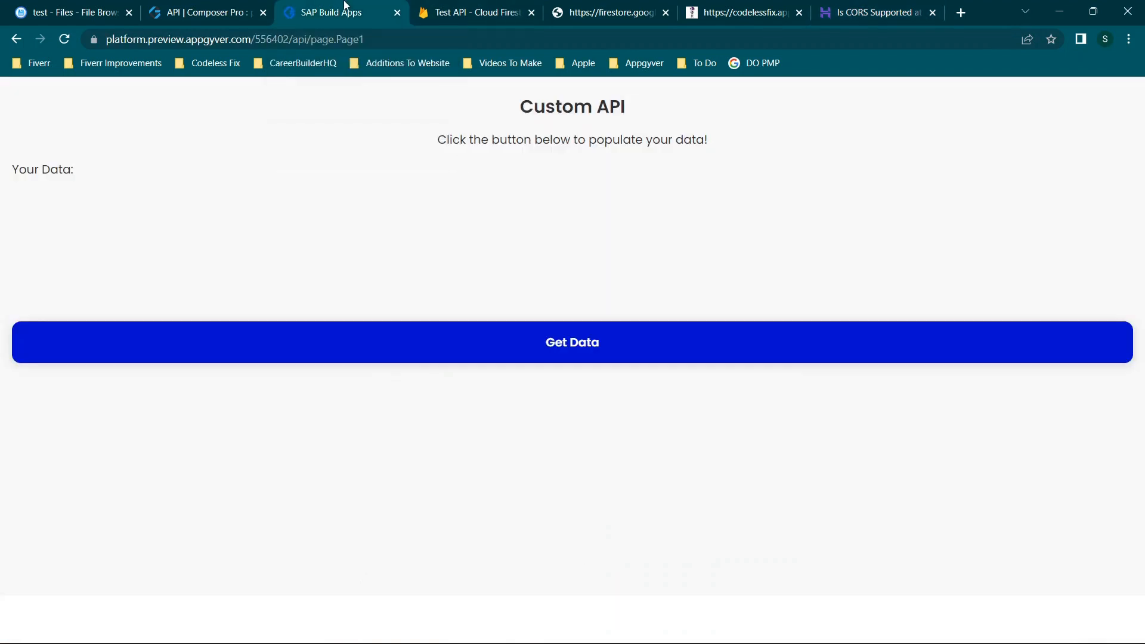
pyautogui.click(224, 7)
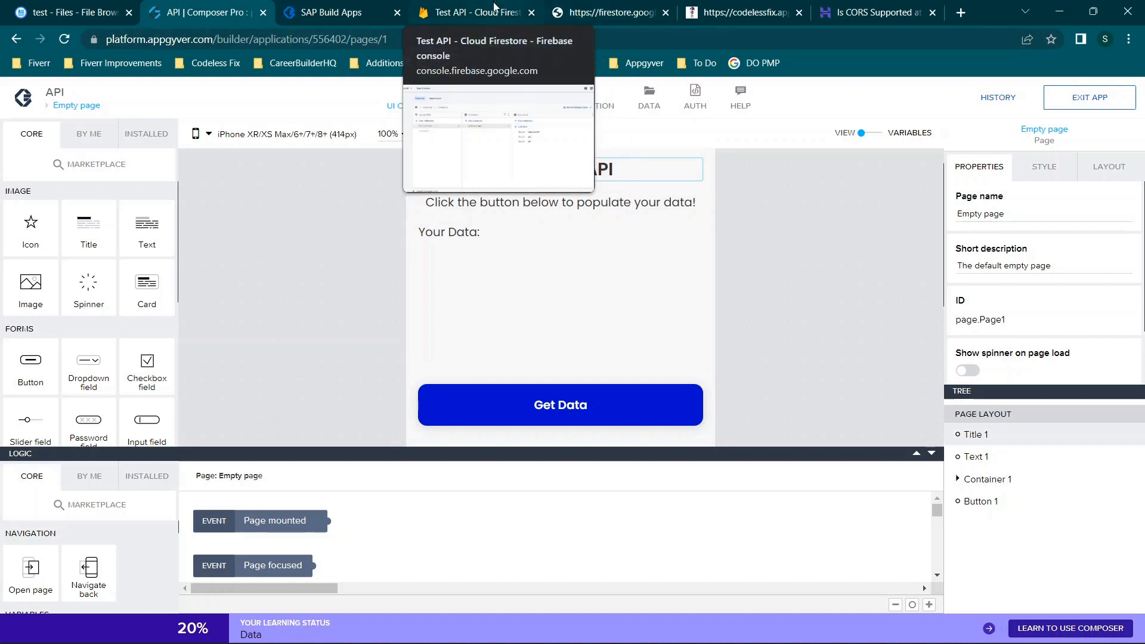
# Examine the Collection2 document in Cloud Firestore and its JSON response from the Firestore REST address
pyautogui.click(471, 13)
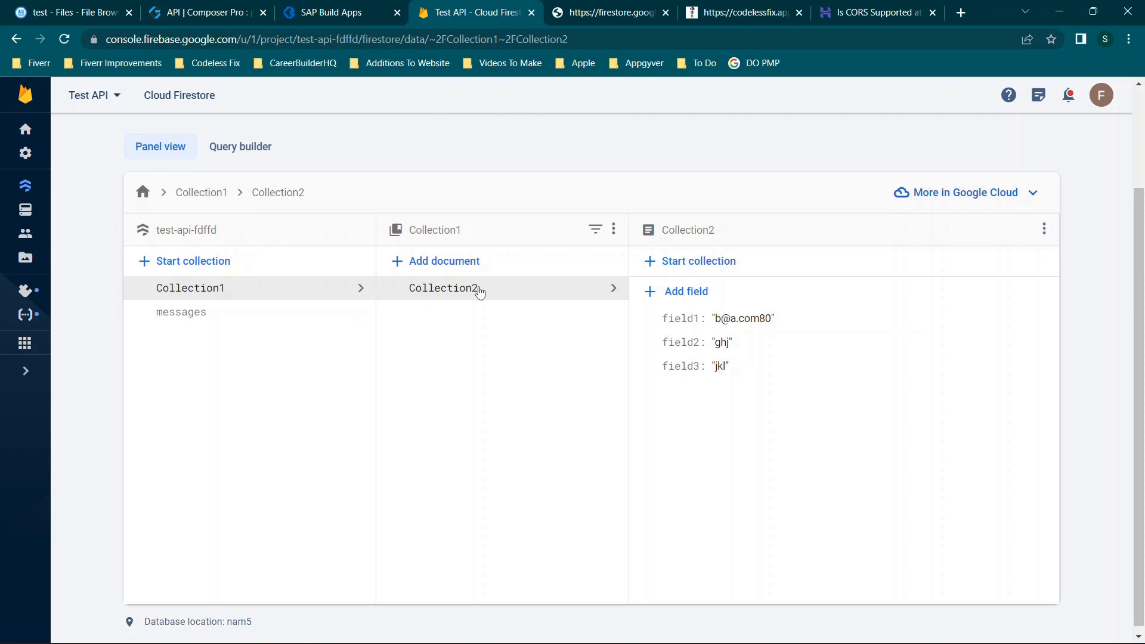
pyautogui.click(608, 11)
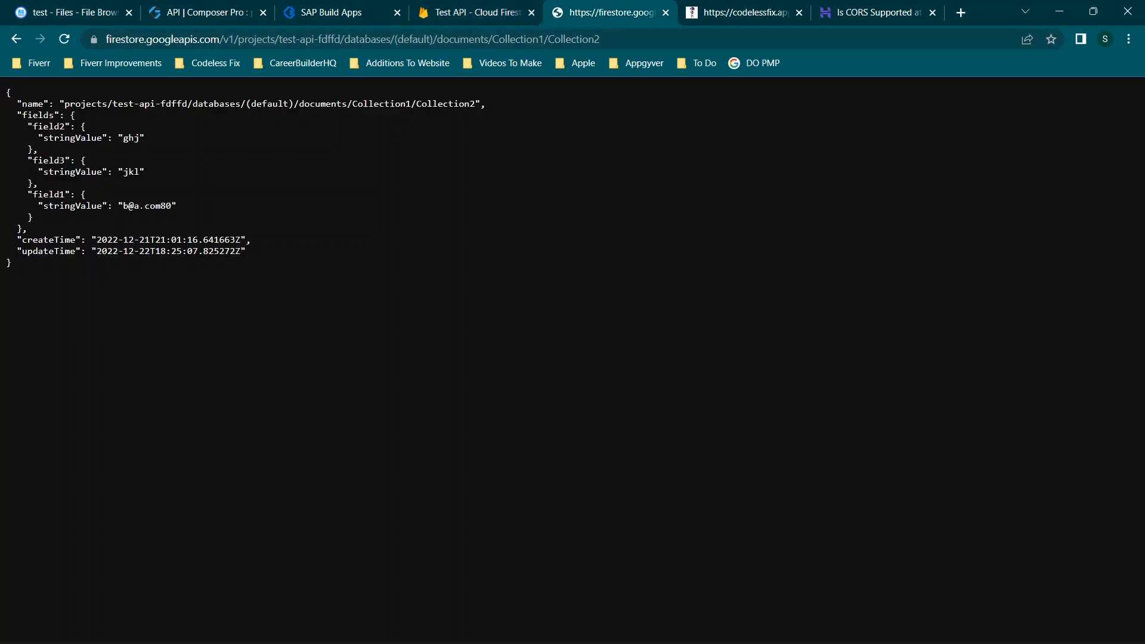
pyautogui.moveTo(145, 299); pyautogui.dragTo(55, 149)
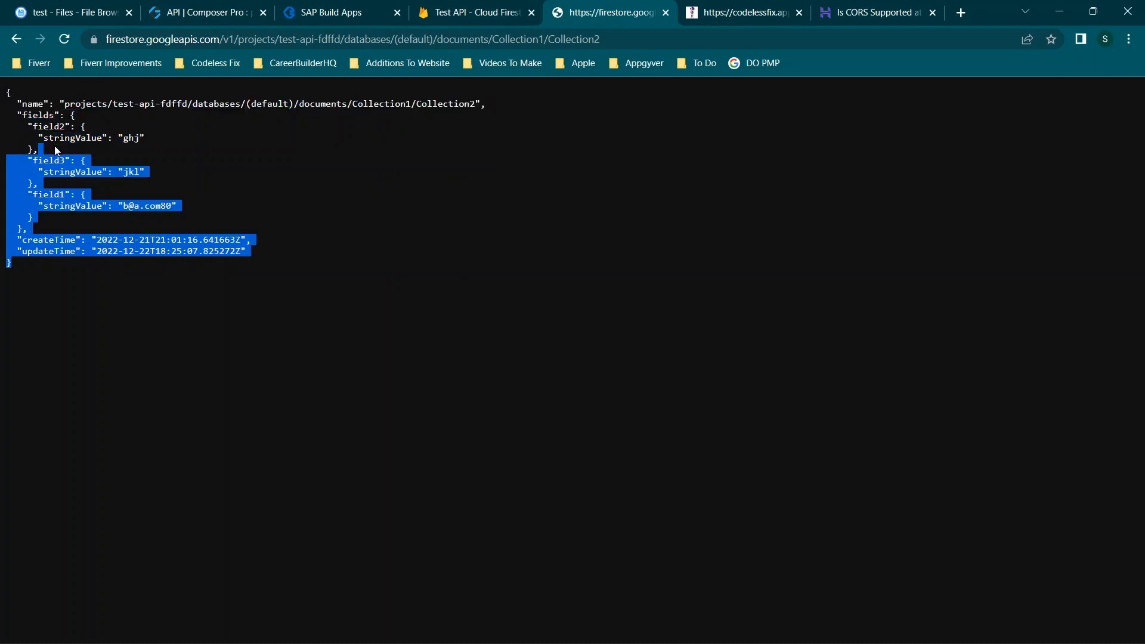
pyautogui.click(104, 156)
pyautogui.rightClick(105, 157)
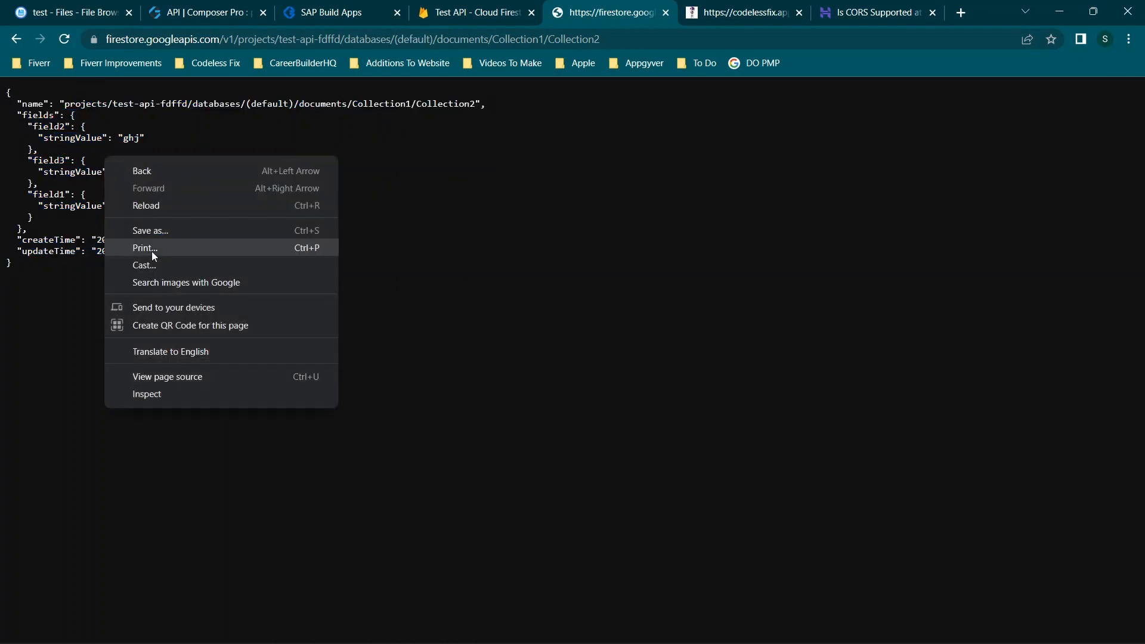
pyautogui.click(151, 236)
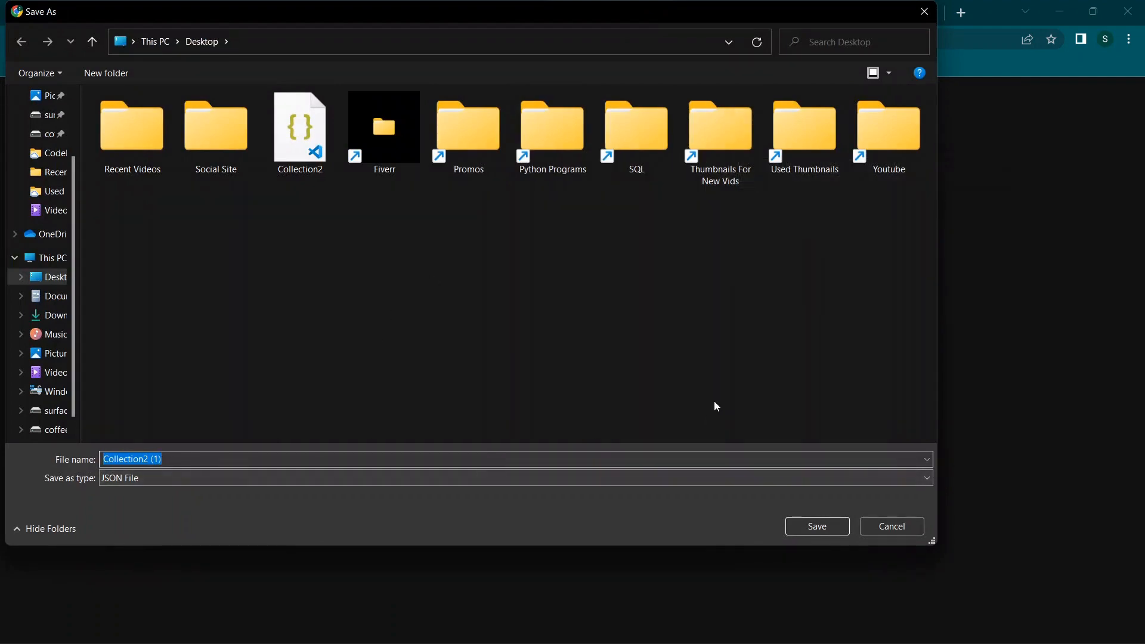
pyautogui.click(895, 522)
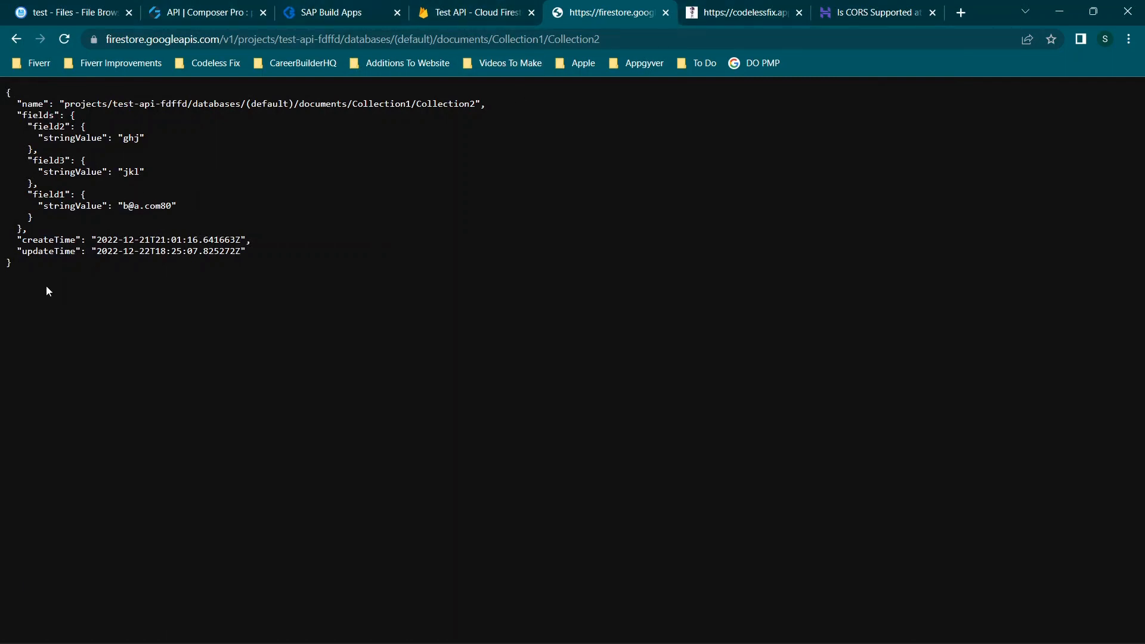
# Compare the full JSON response with the Collection2 document's fields in the Firestore console
pyautogui.moveTo(38, 273); pyautogui.dragTo(1, 88)
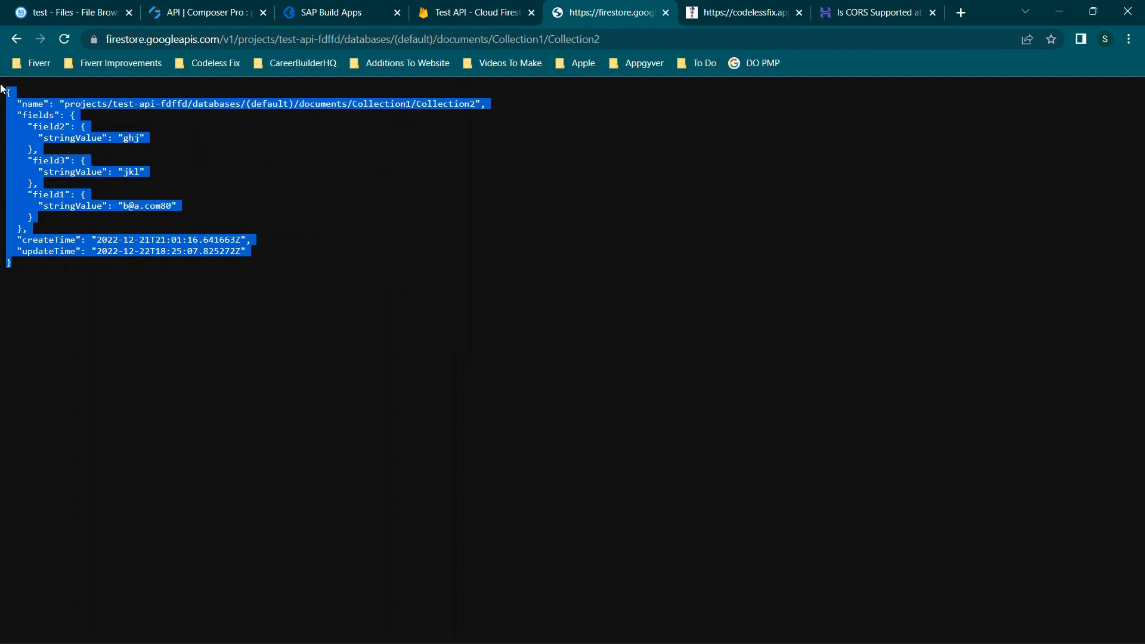
pyautogui.click(498, 6)
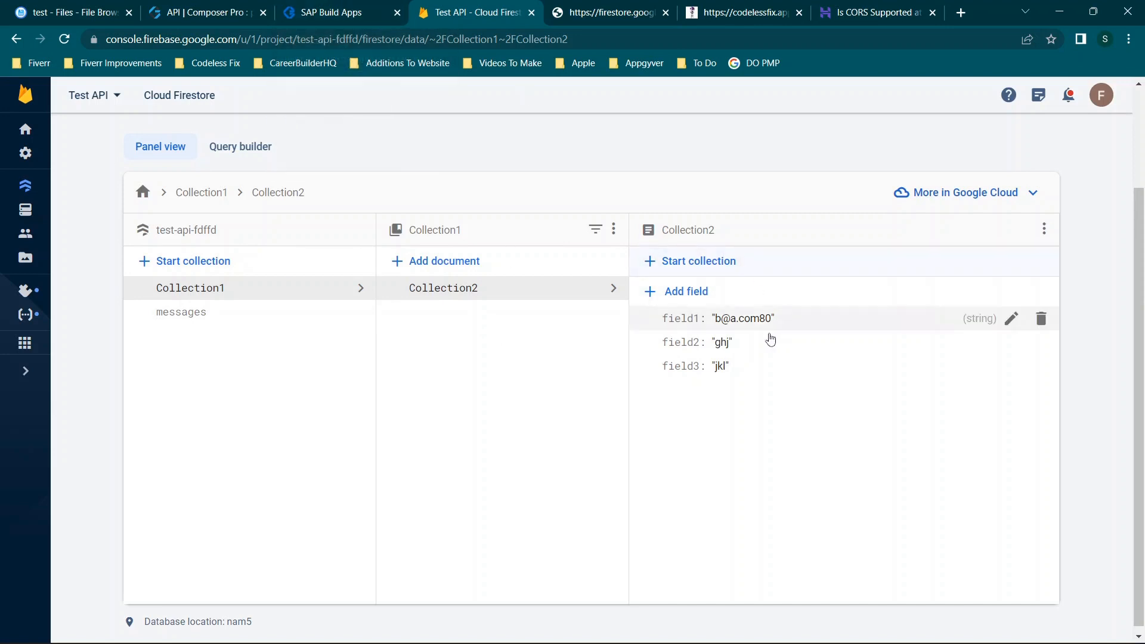
pyautogui.click(615, 7)
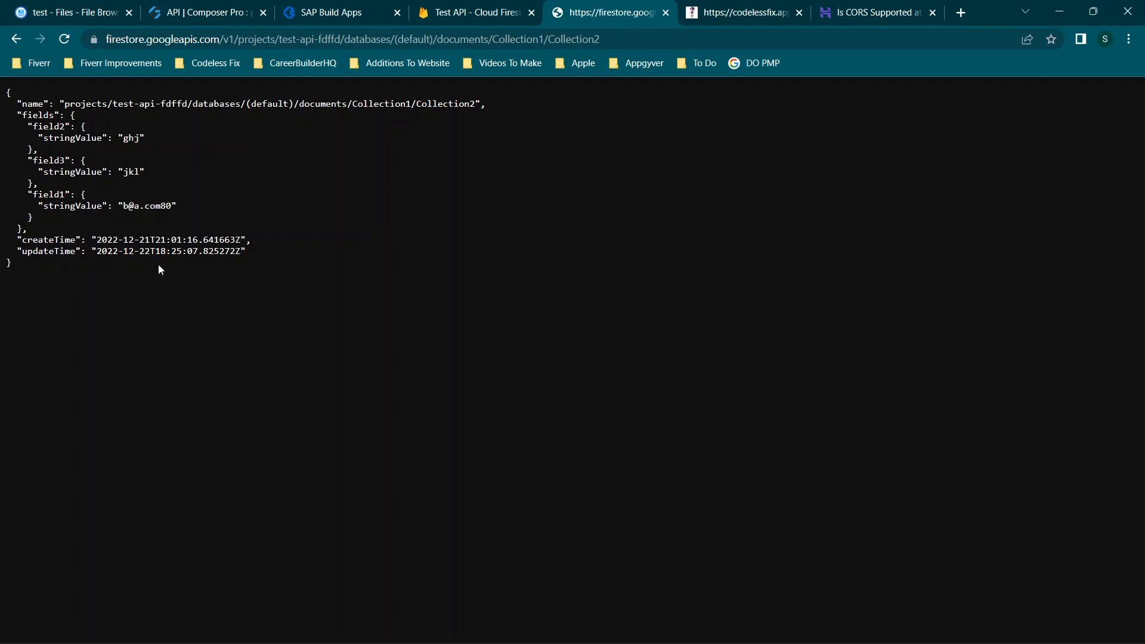
# Close the Firestore console and the Firestore JSON pages, and return to the API app's Composer Pro builder
pyautogui.click(530, 12)
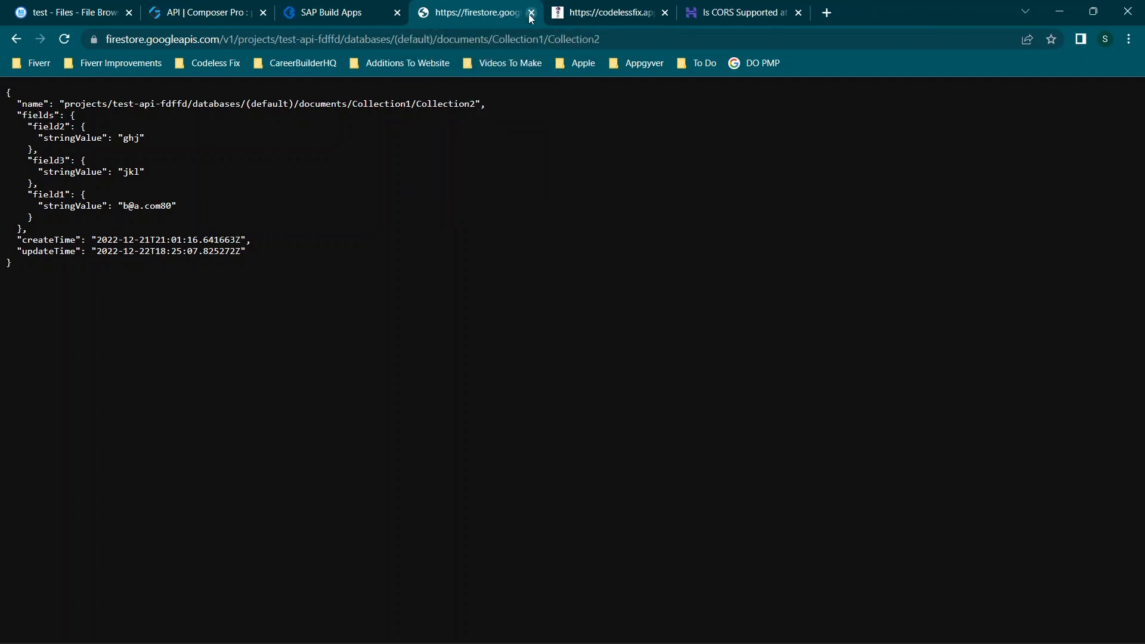
pyautogui.click(531, 12)
pyautogui.click(241, 7)
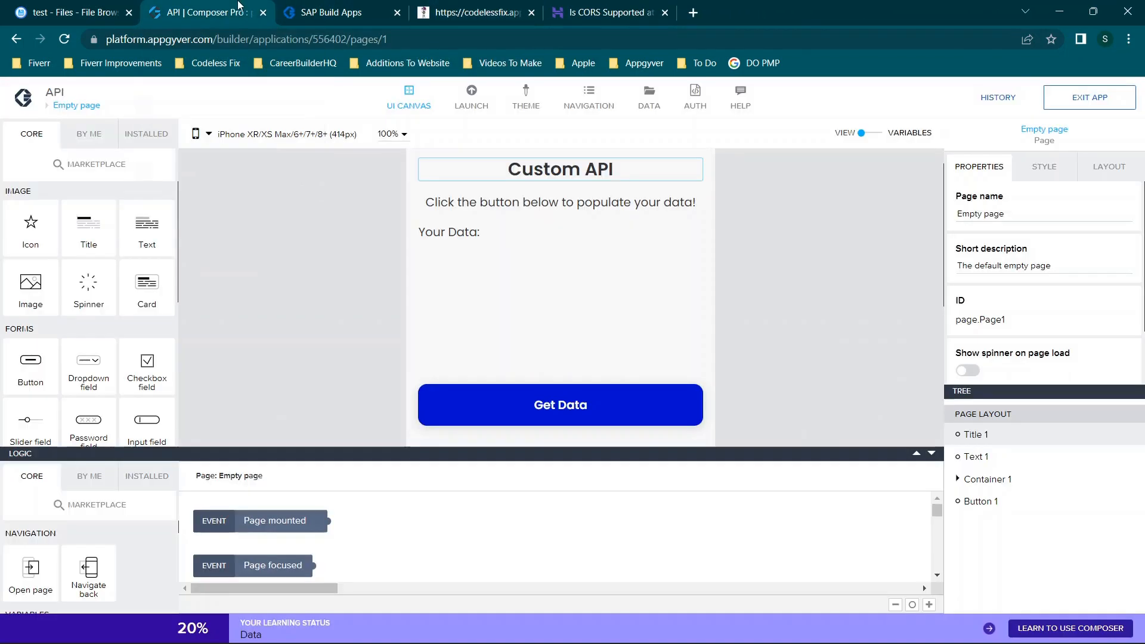
# Compare Collection2.json in the file browser with its live page at codelessfix.app/test/Collection2.json, and reload that page
pyautogui.click(95, 7)
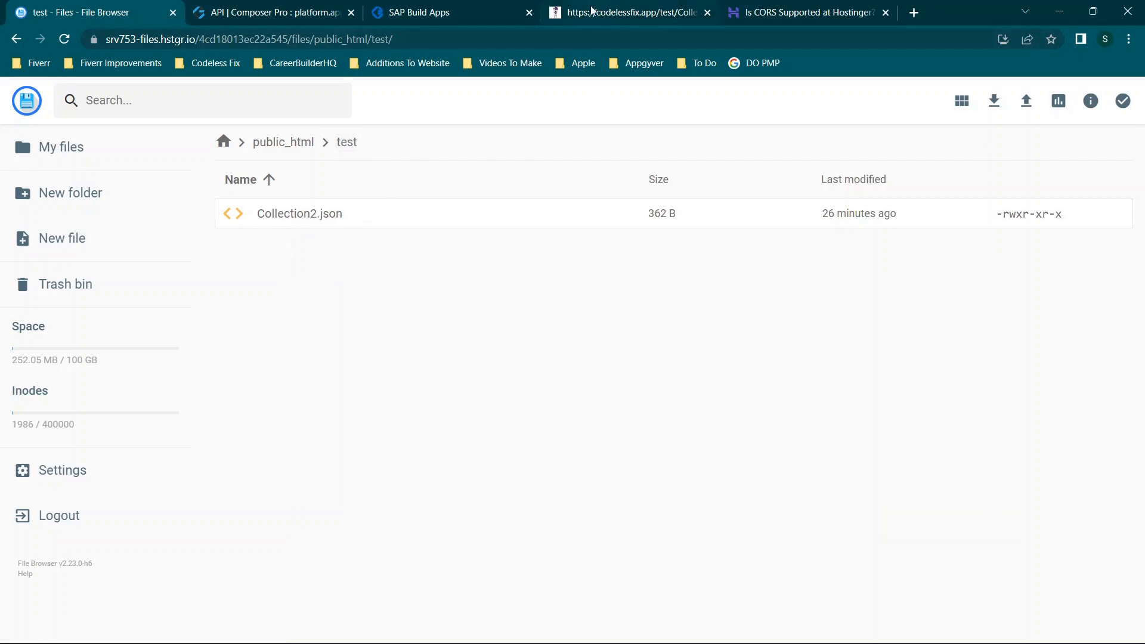
pyautogui.click(579, 16)
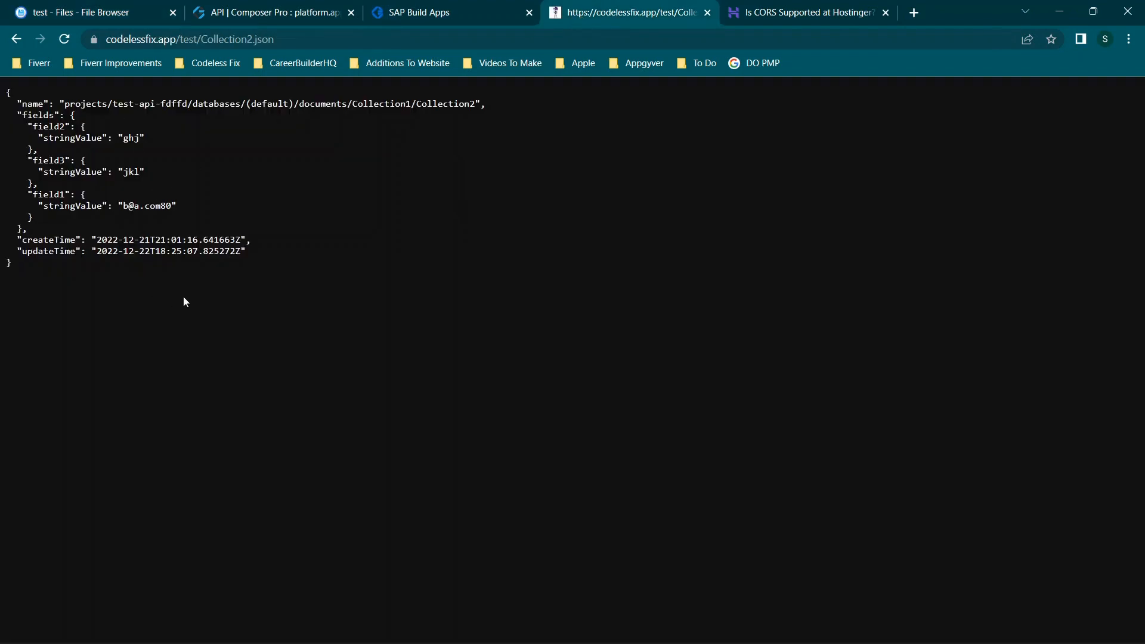
pyautogui.click(129, 6)
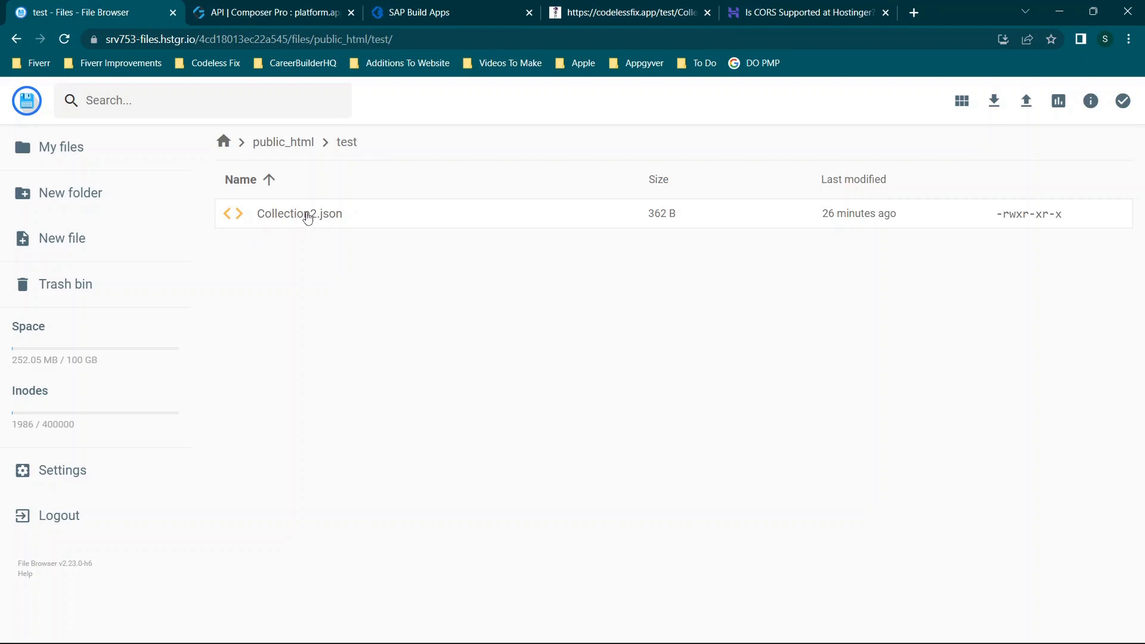
pyautogui.click(638, 8)
pyautogui.click(72, 37)
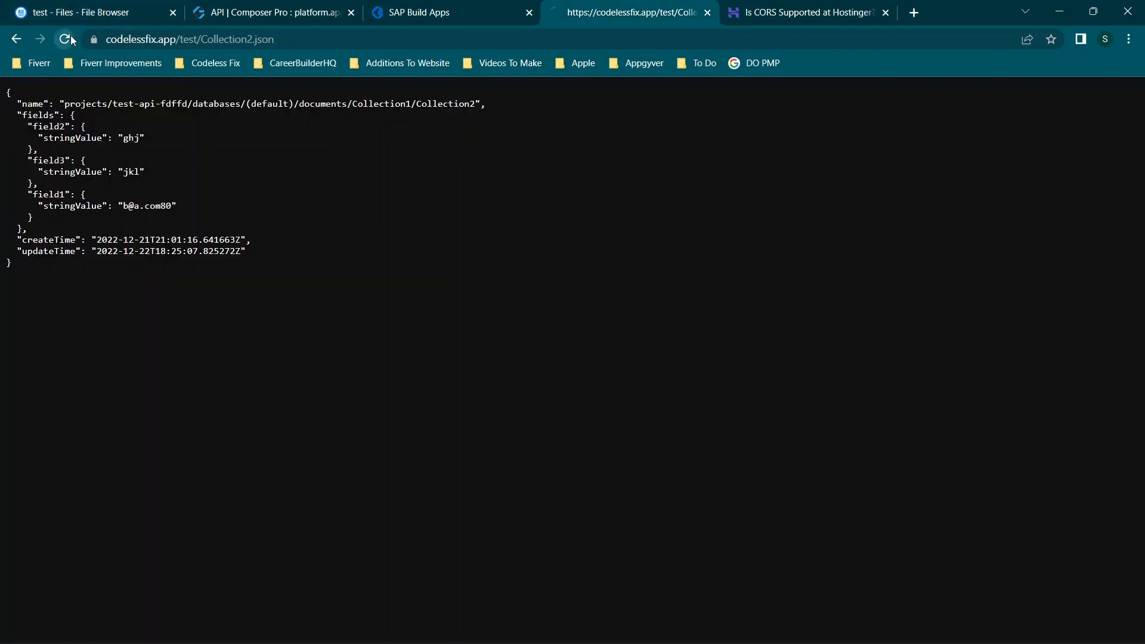
# Change field2's stringValue in the hosted Collection2.json to "ghjhhhhh", save the file and reload its live page
pyautogui.click(84, 7)
pyautogui.doubleClick(294, 215)
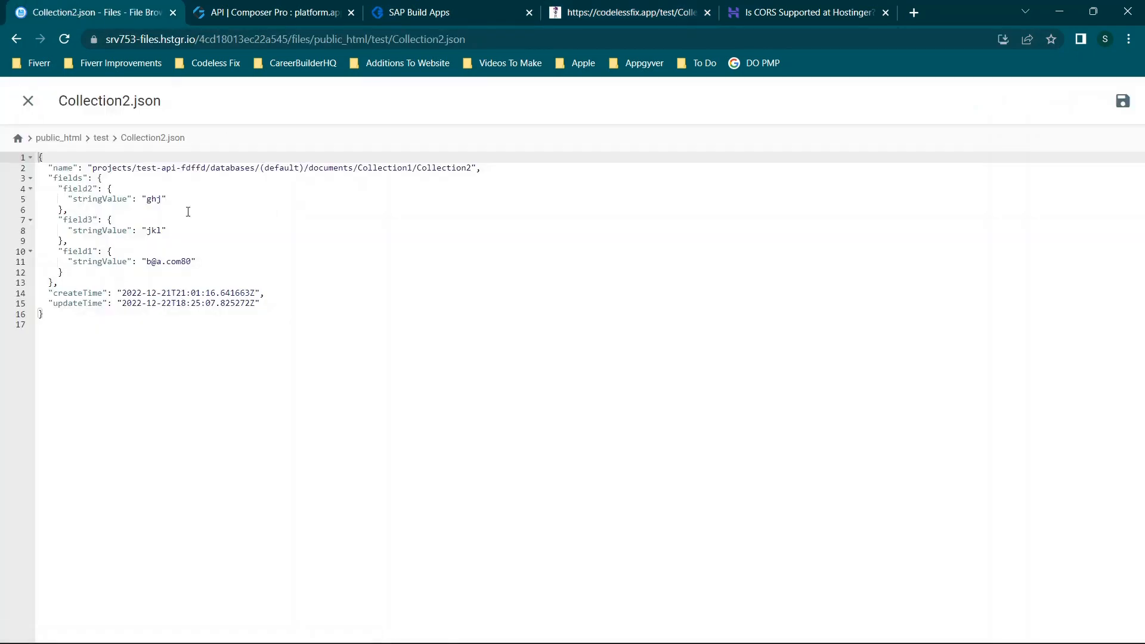
pyautogui.moveTo(133, 333); pyautogui.dragTo(26, 116)
pyautogui.click(171, 240)
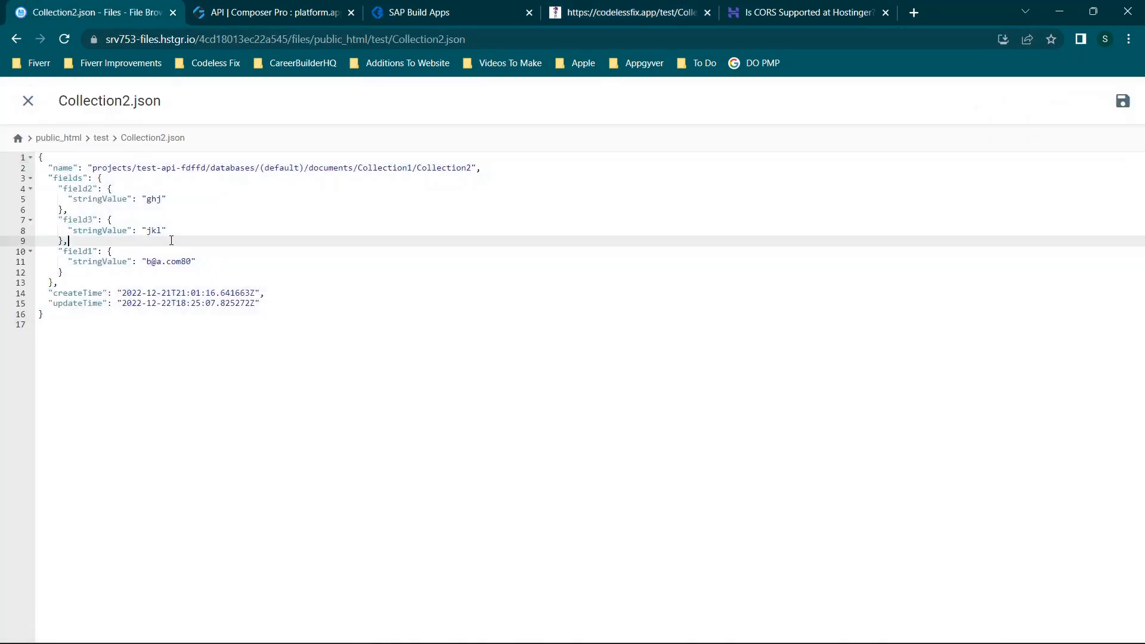
pyautogui.click(162, 199)
pyautogui.write('hhhhh')
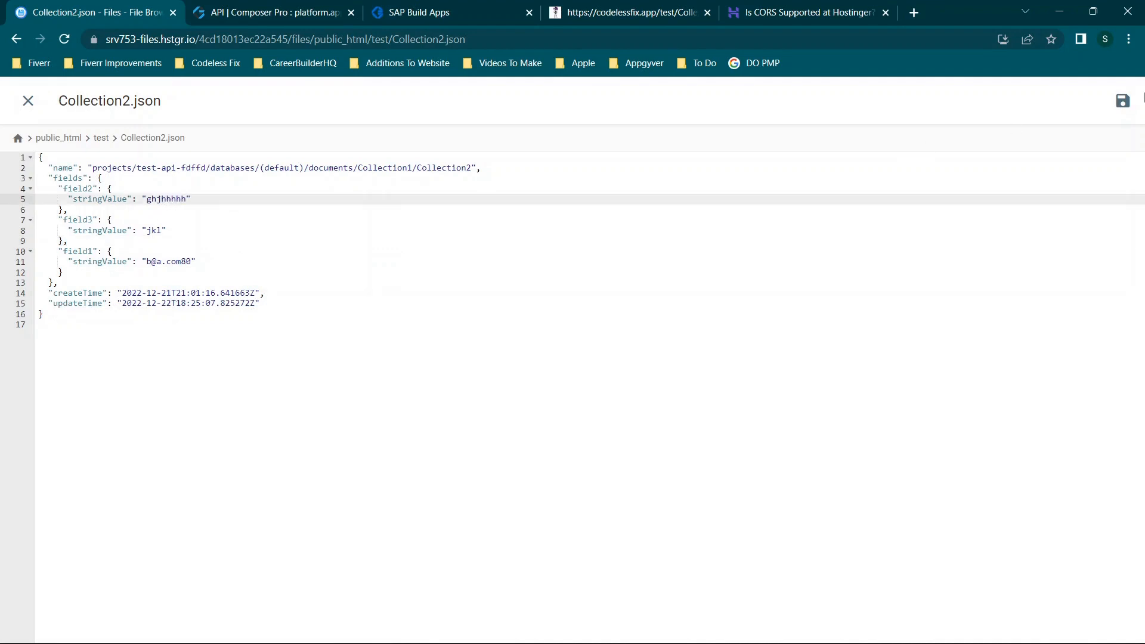
pyautogui.click(1123, 100)
pyautogui.click(623, 10)
pyautogui.click(64, 38)
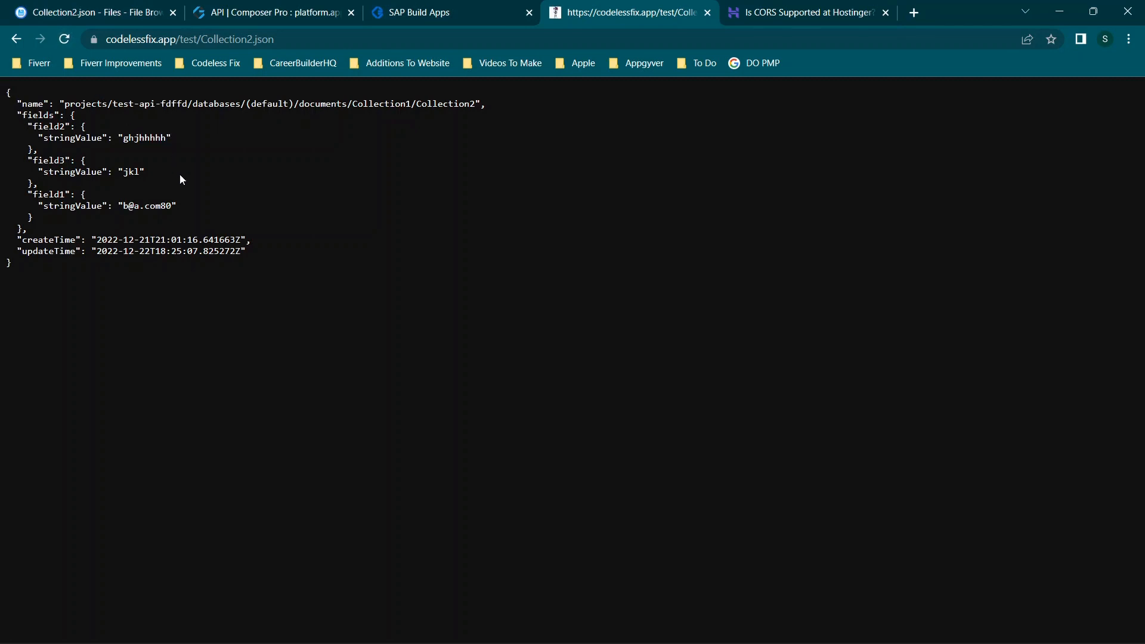
# Change field3's stringValue in the hosted Collection2.json to "jklxxxxxxxxxx"
pyautogui.click(14, 4)
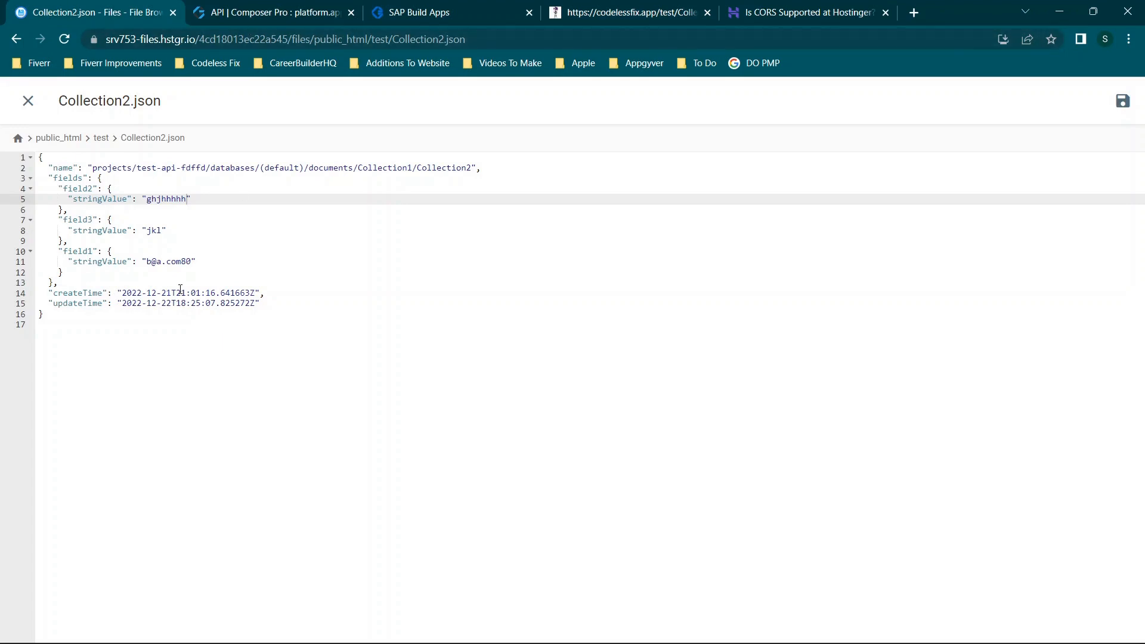
pyautogui.click(163, 230)
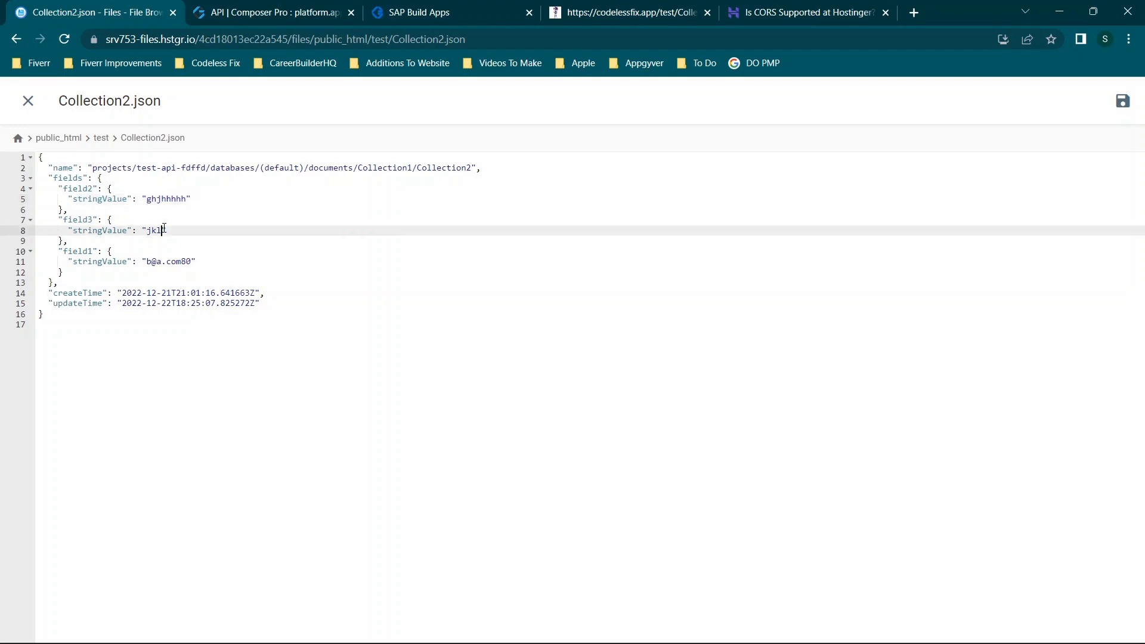
pyautogui.write('xxxxxxxxxxx')
# Replace the end of field1's stringValue with 1111, save Collection2.json and reload its live page
pyautogui.click(190, 263)
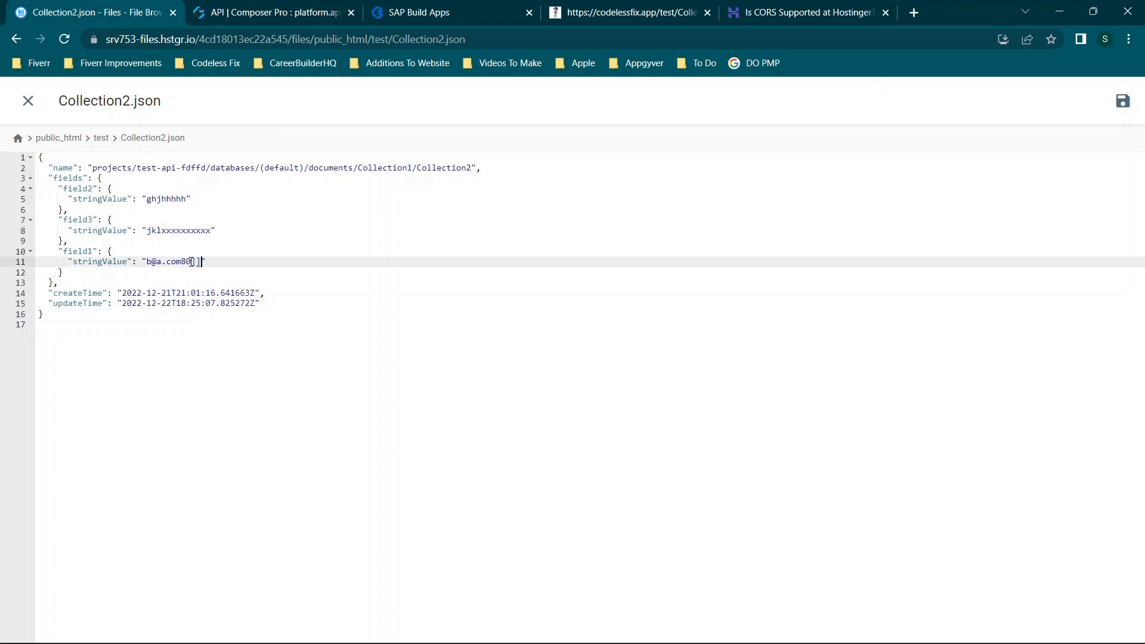
pyautogui.press('BackSpace')
pyautogui.press('BackSpace')
pyautogui.press('BackSpace')
pyautogui.press('BackSpace')
pyautogui.press('BackSpace')
pyautogui.press('BackSpace')
pyautogui.press('BackSpace')
pyautogui.press('BackSpace')
pyautogui.press('BackSpace')
pyautogui.write('1111')
pyautogui.click(1123, 100)
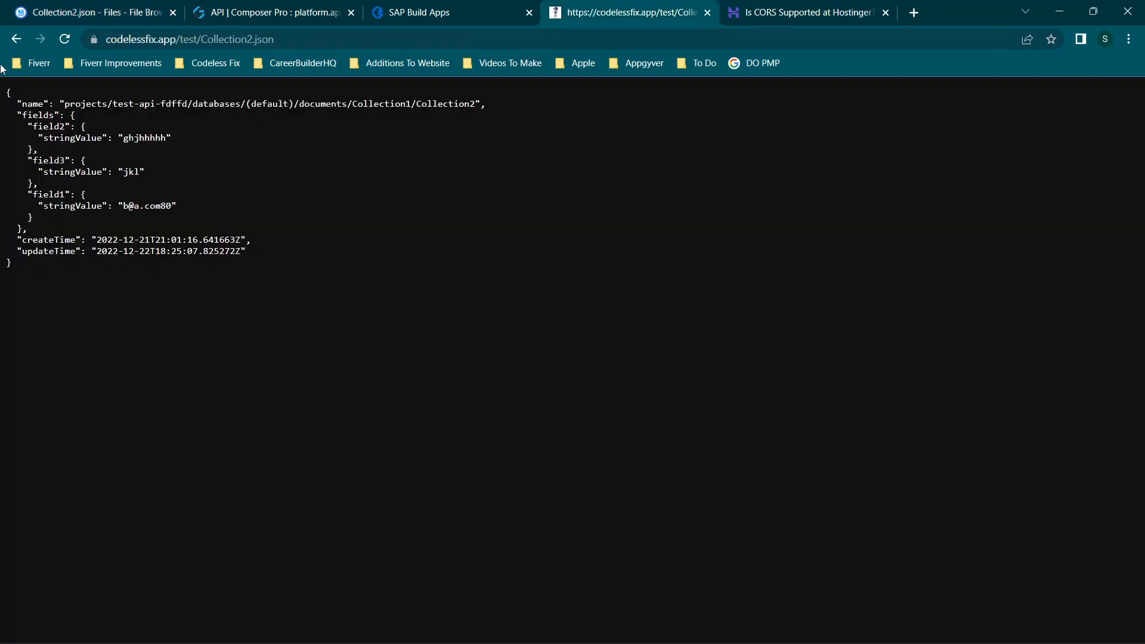
pyautogui.click(70, 40)
# Switch to the Composer Pro builder and open the properties of the HTTP request in the Get Data button's logic
pyautogui.click(290, 8)
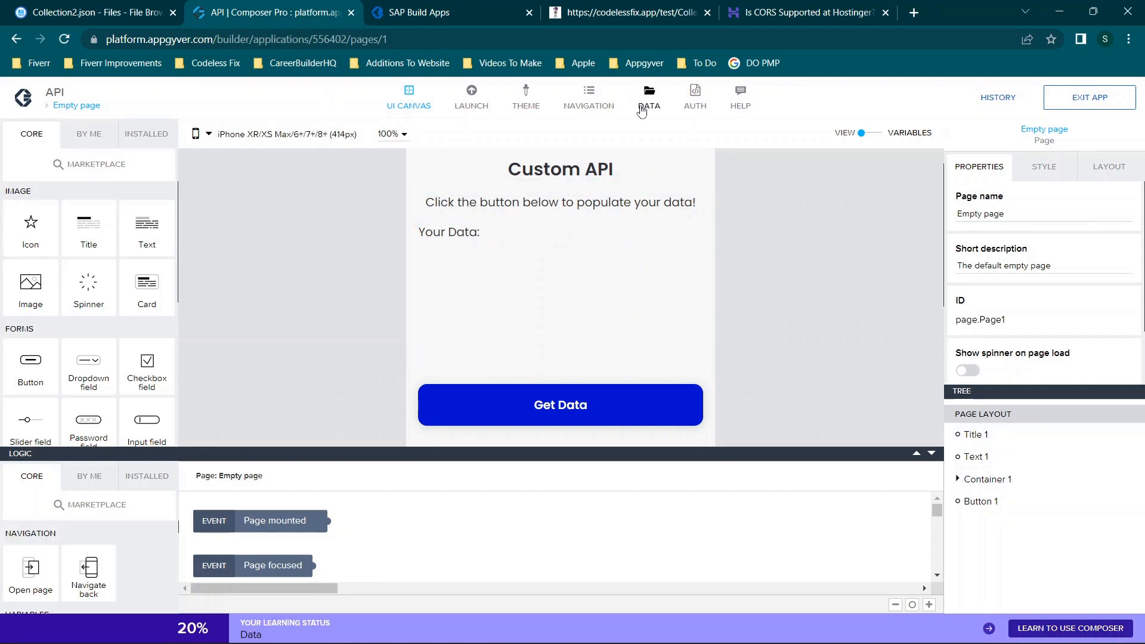
pyautogui.click(552, 406)
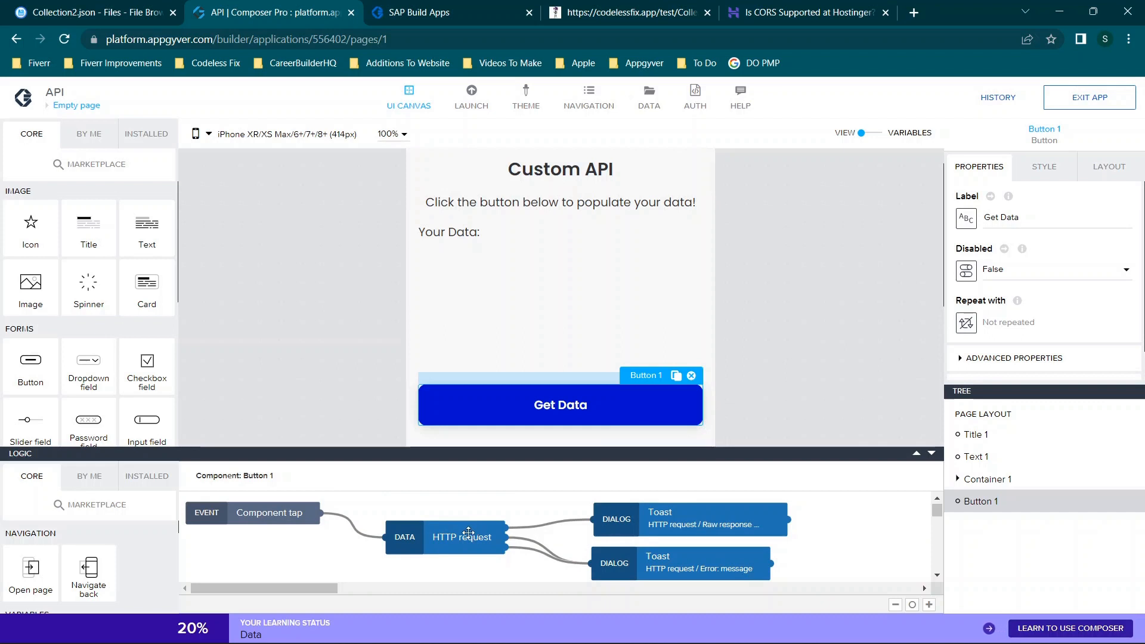
pyautogui.scroll(-1, 470, 534)
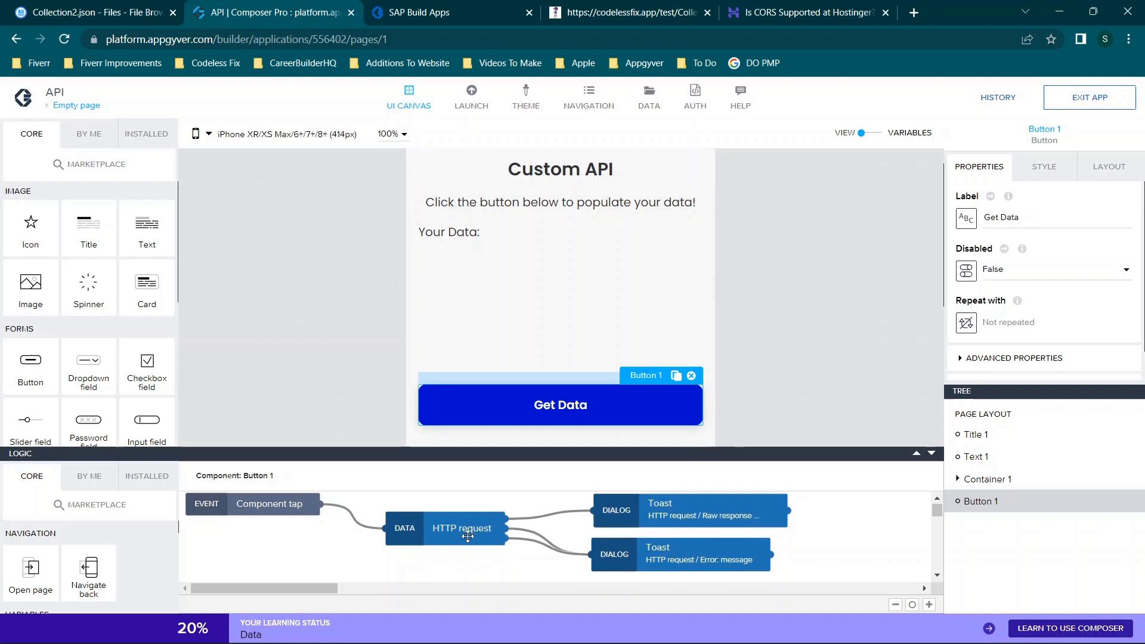
pyautogui.click(468, 536)
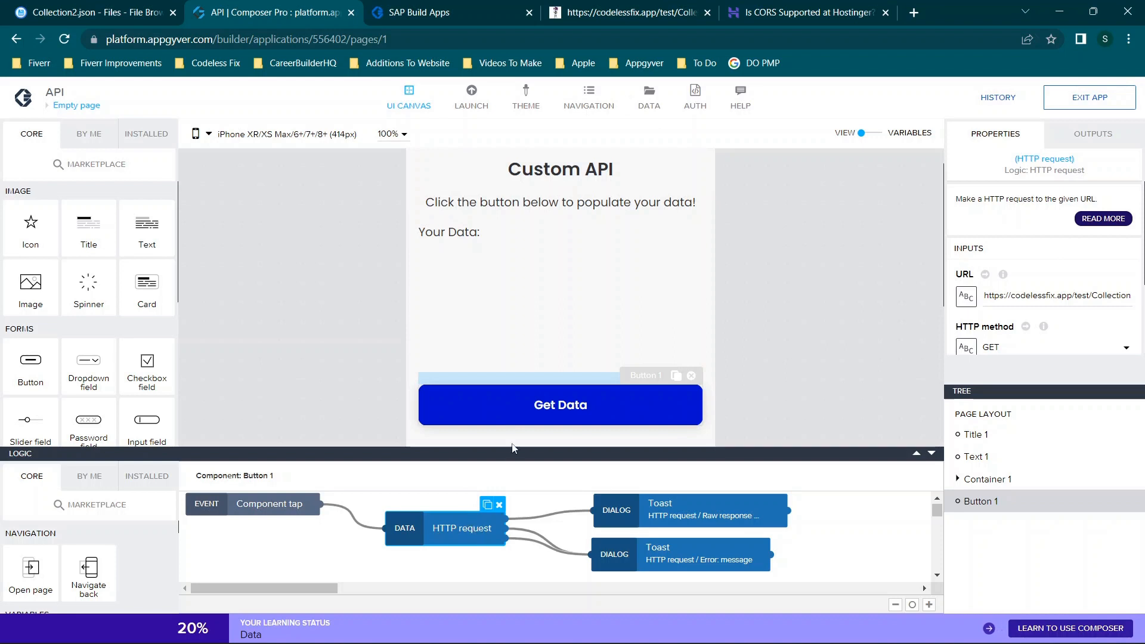
# Review the Get Data button's tap event, the installed logic components and the two toast nodes in its logic
pyautogui.click(547, 411)
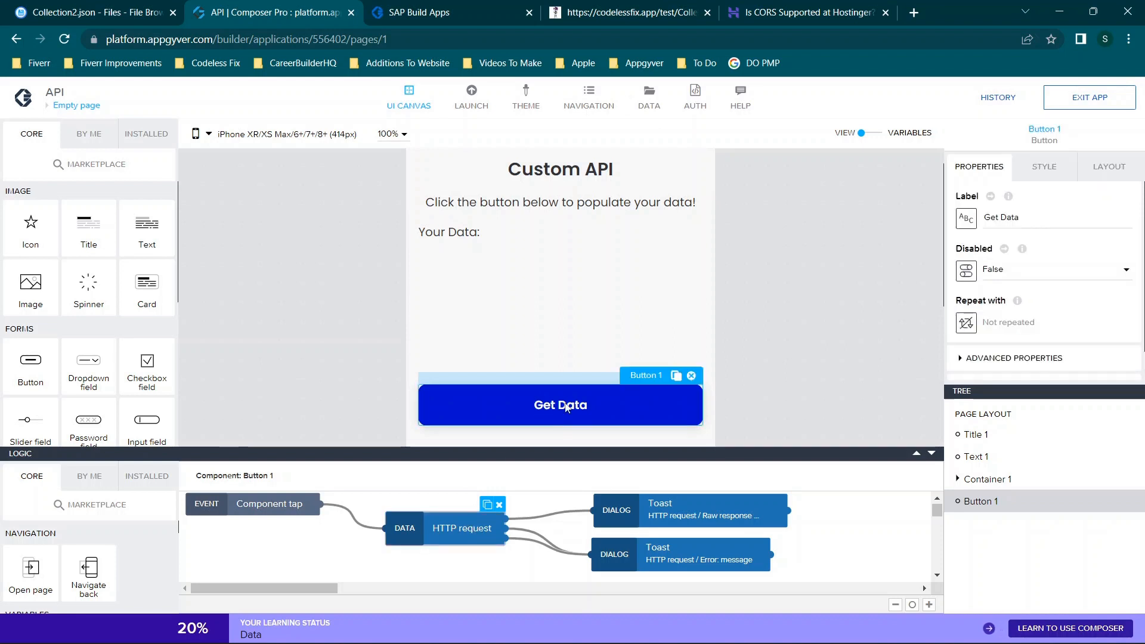
pyautogui.click(247, 503)
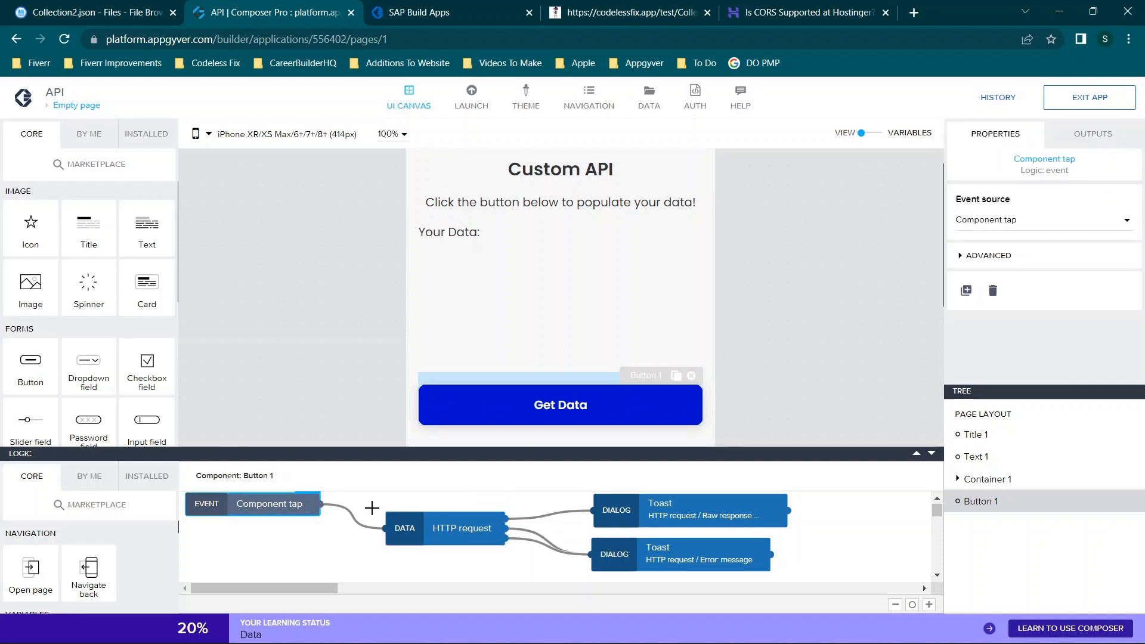
pyautogui.click(153, 476)
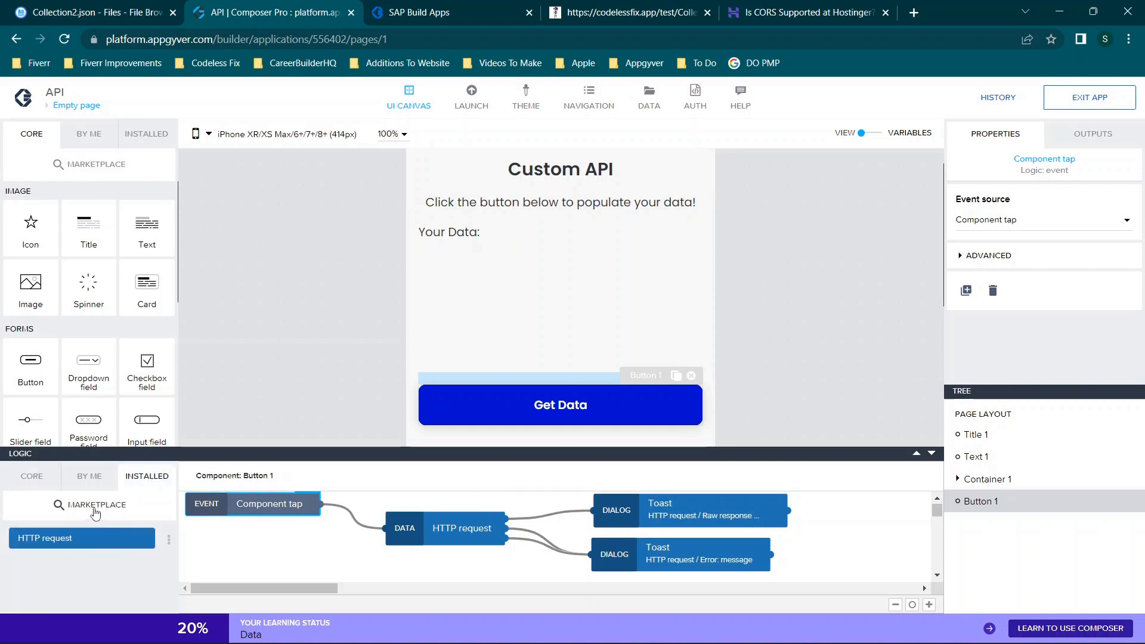
pyautogui.click(645, 522)
pyautogui.click(644, 557)
pyautogui.click(649, 527)
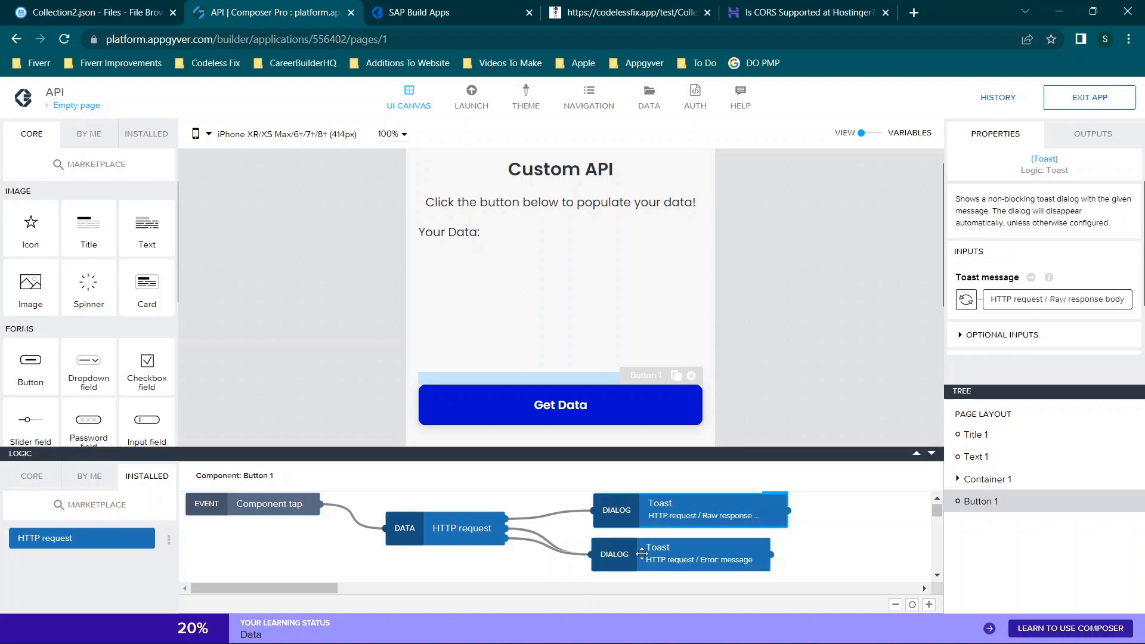
# Check the HTTP request's URL against the live Collection2.json page and review its HTTP method
pyautogui.click(449, 522)
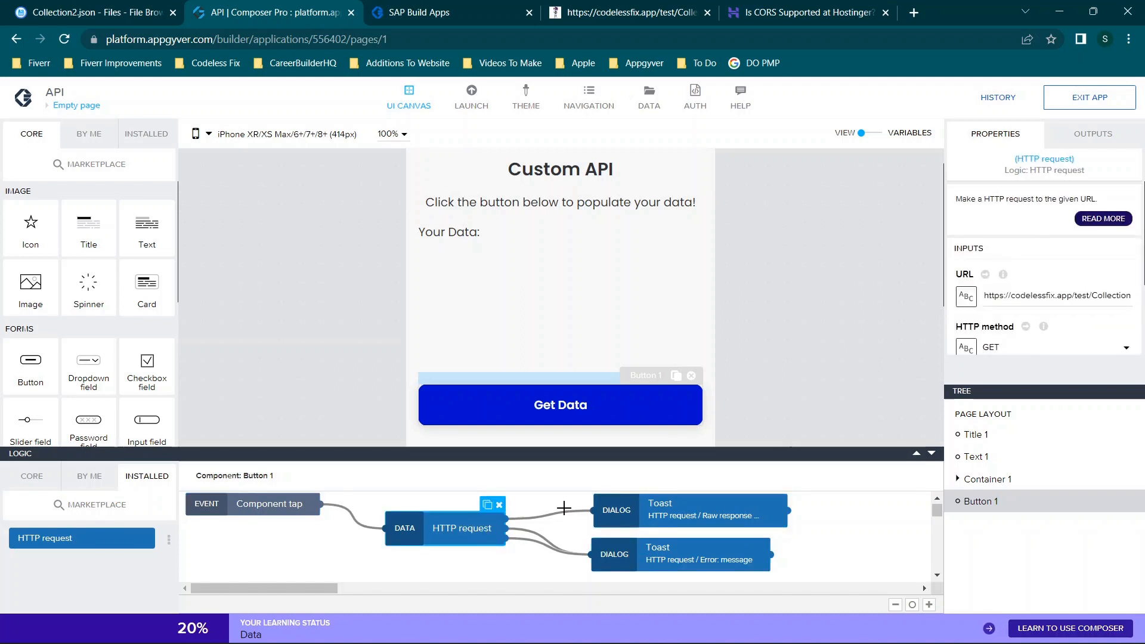
pyautogui.moveTo(989, 295); pyautogui.dragTo(1140, 312)
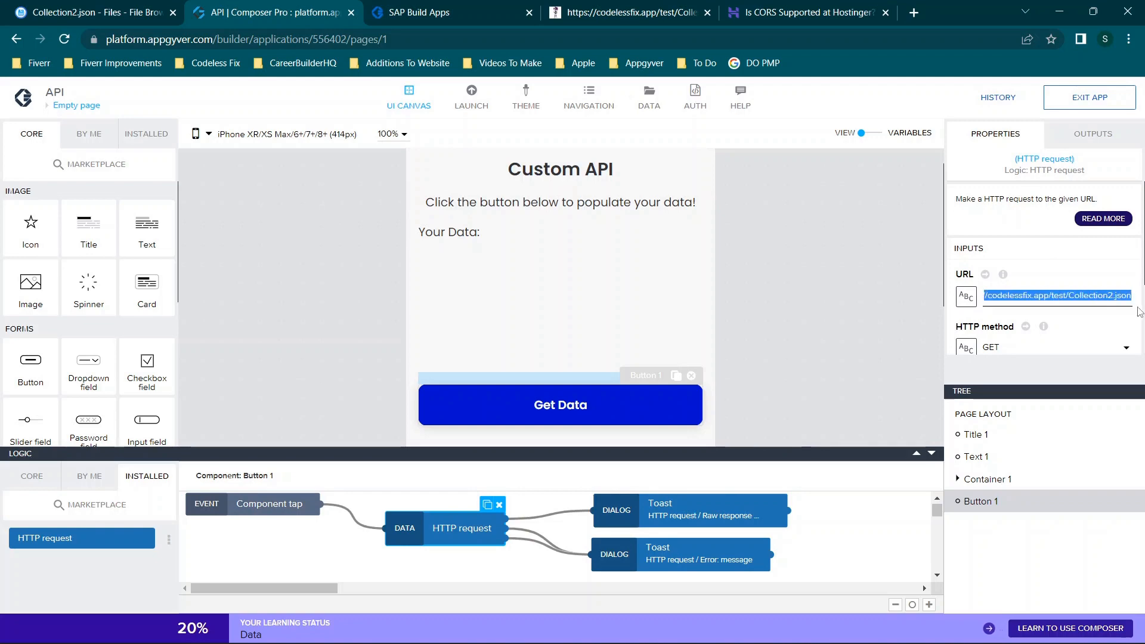
pyautogui.click(593, 6)
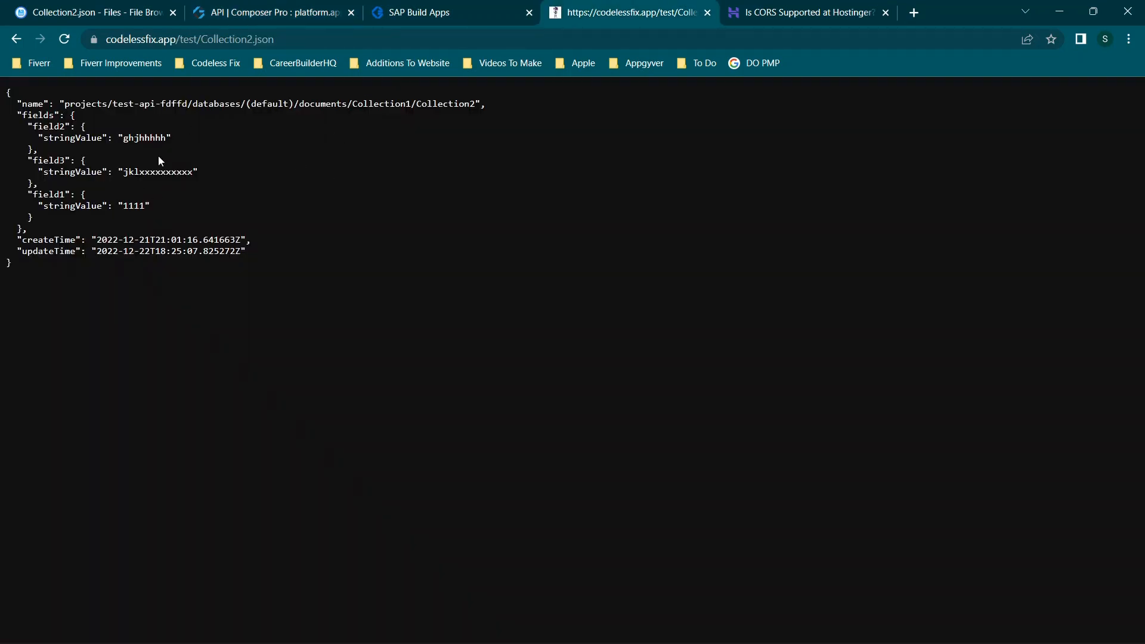
pyautogui.click(251, 4)
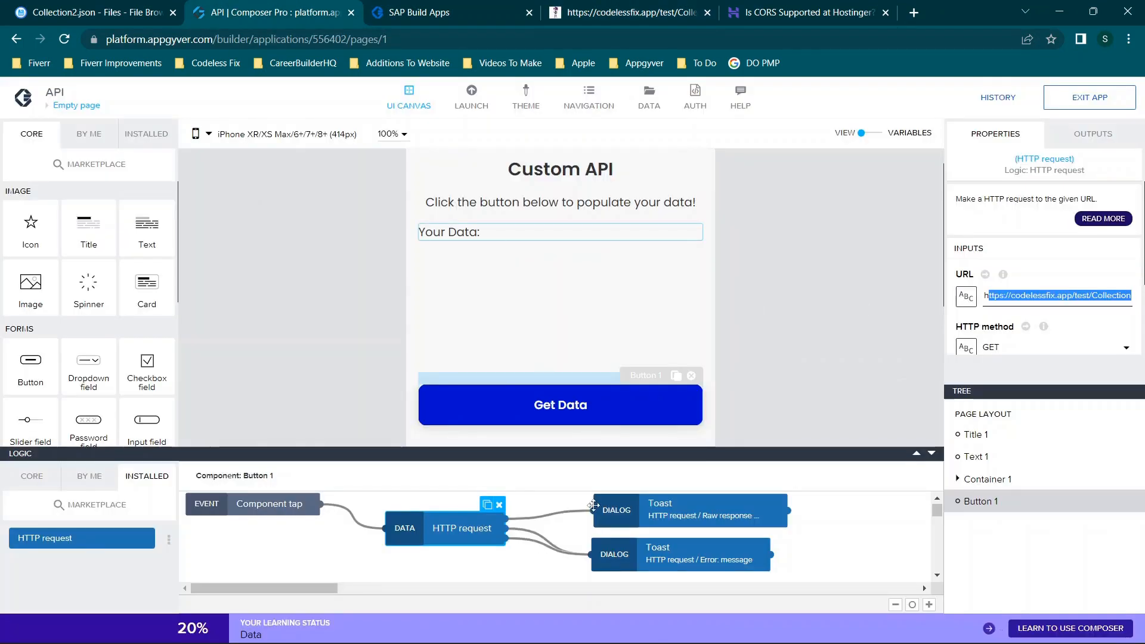
pyautogui.scroll(-2, 981, 352)
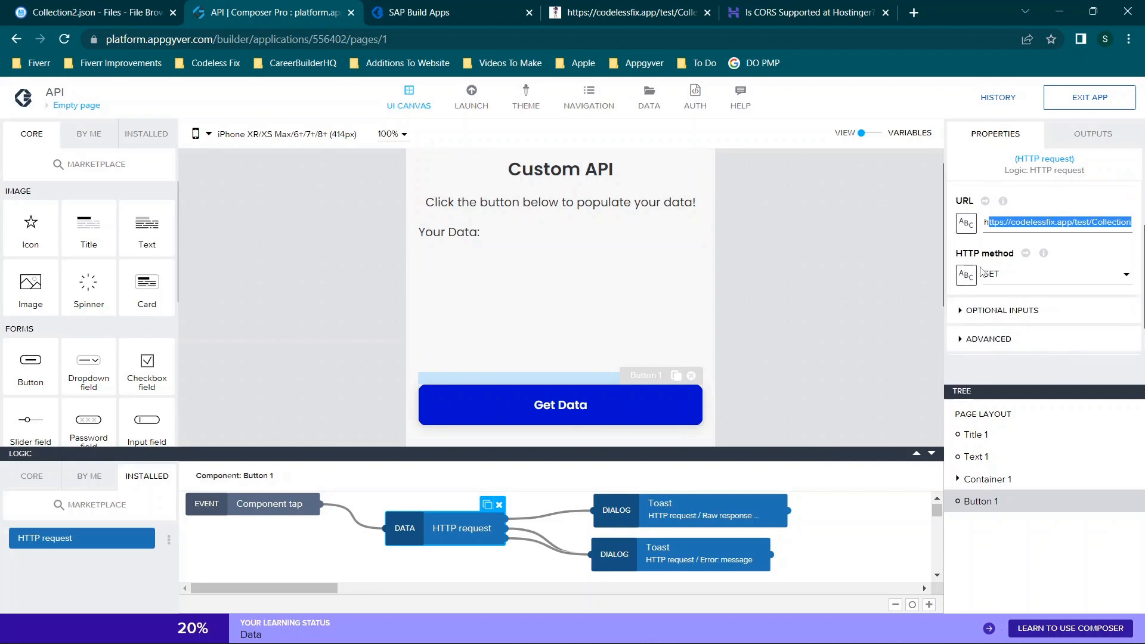
# Inspect the raw response toast's message binding and the available output values of the HTTP request node
pyautogui.click(656, 514)
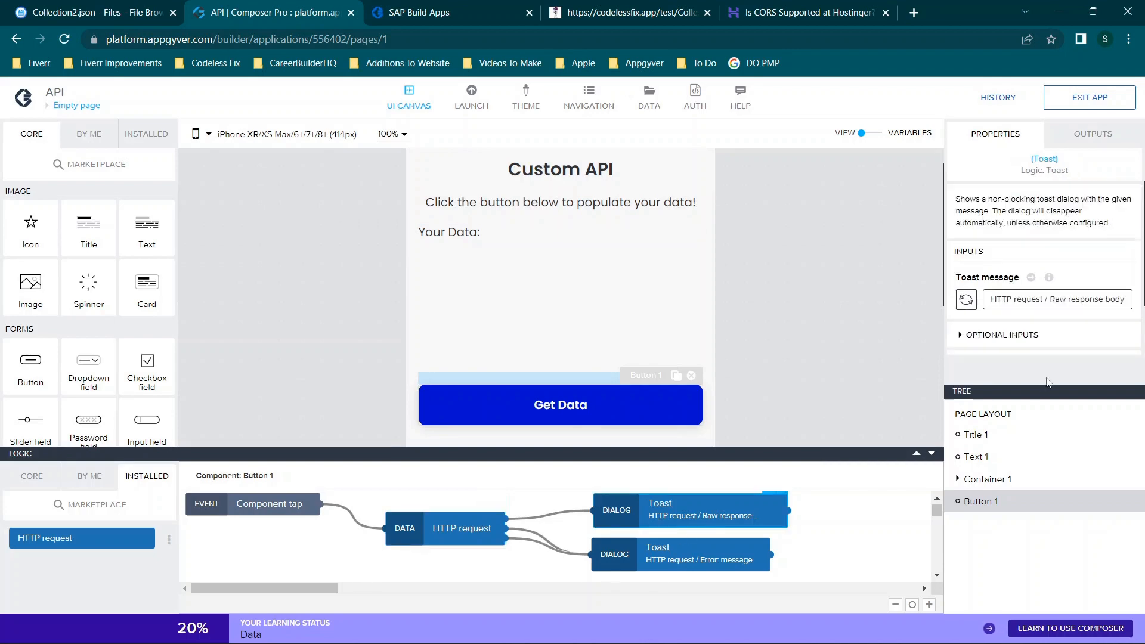
pyautogui.click(1052, 299)
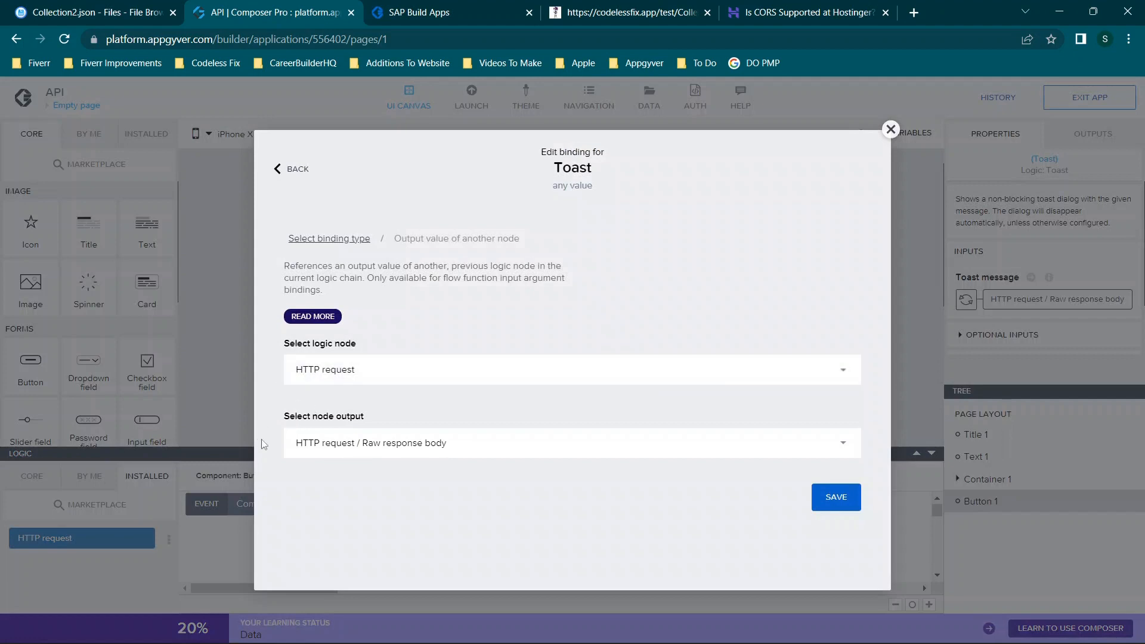
pyautogui.click(309, 239)
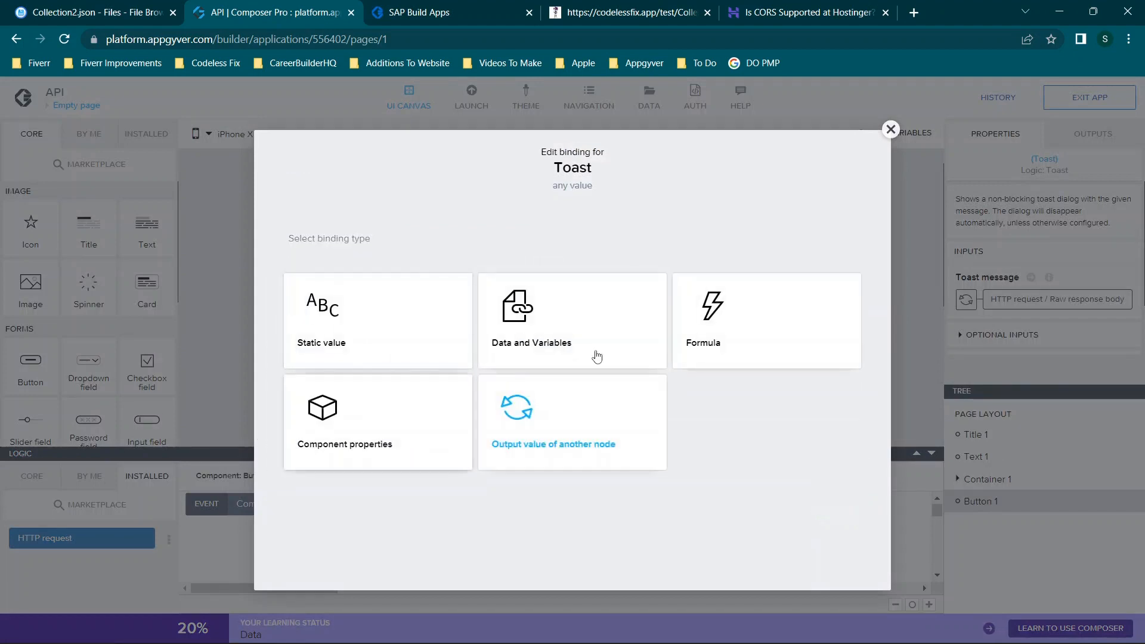
pyautogui.click(566, 434)
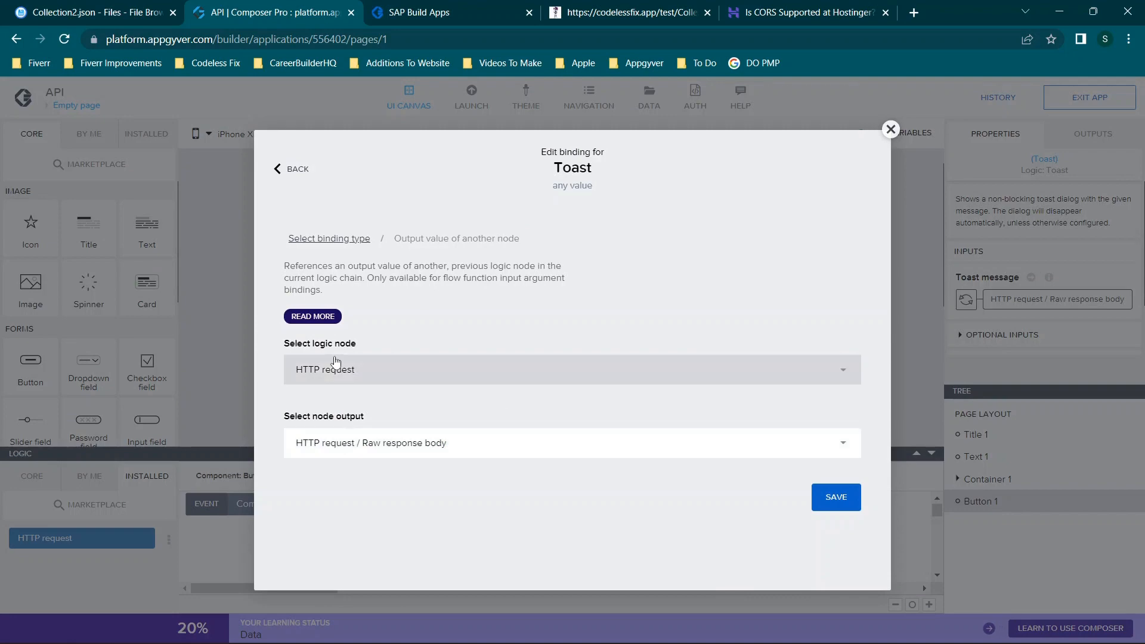
pyautogui.click(307, 442)
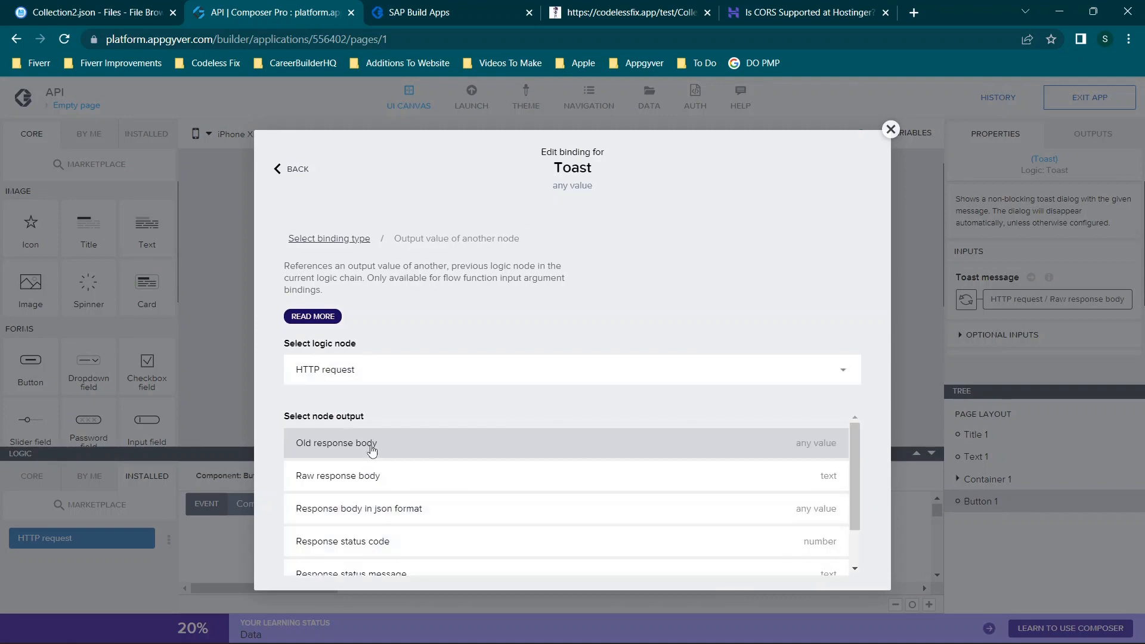
pyautogui.click(891, 129)
# Review the error toast's message binding to HTTP request / Error: message and save the binding
pyautogui.click(680, 555)
pyautogui.click(1057, 299)
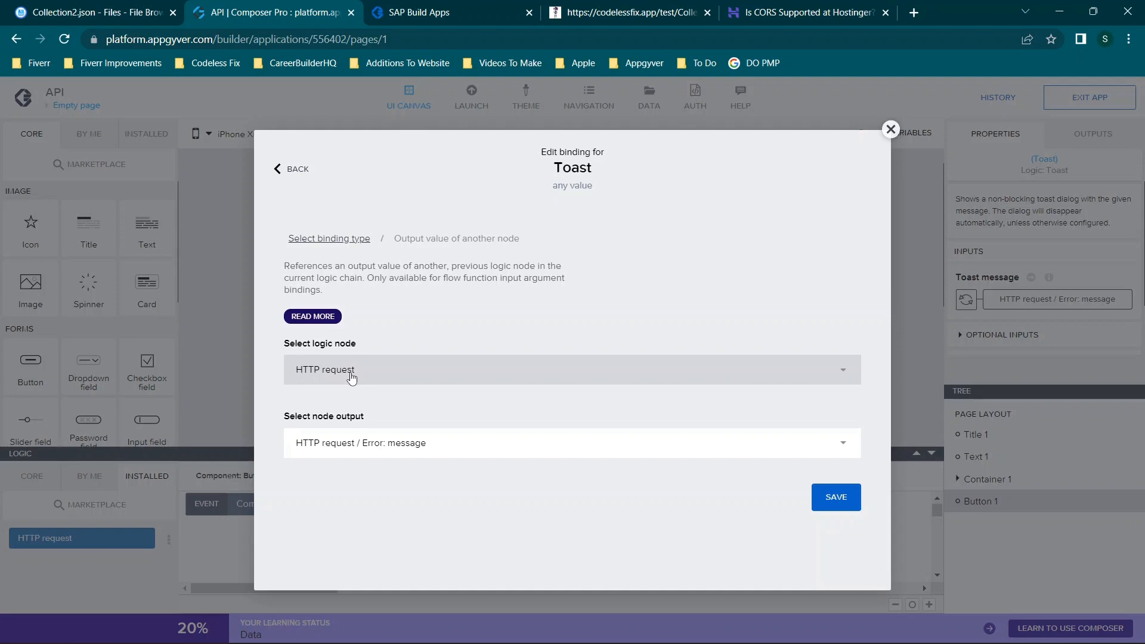
pyautogui.click(841, 497)
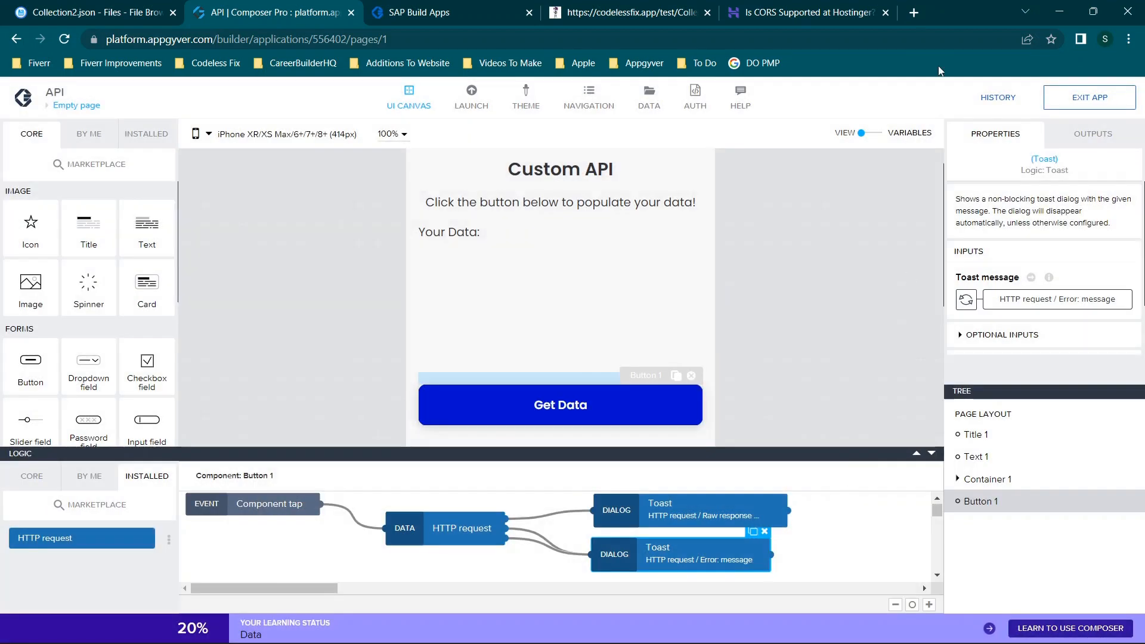
# Test the Get Data button in the app preview and return to the builder
pyautogui.click(424, 7)
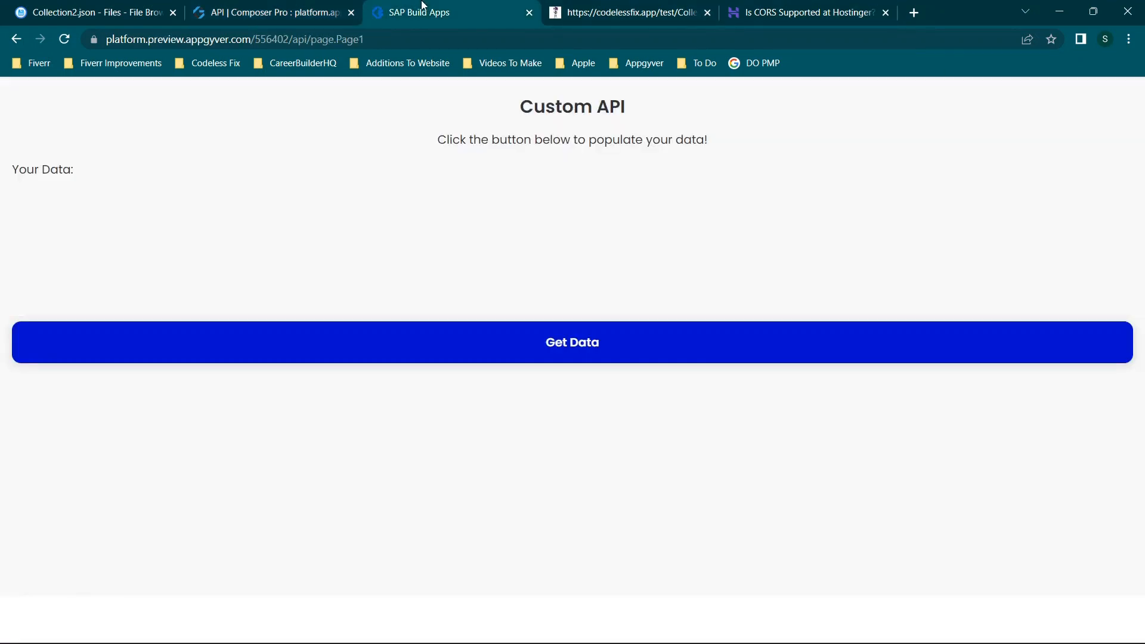
pyautogui.click(584, 351)
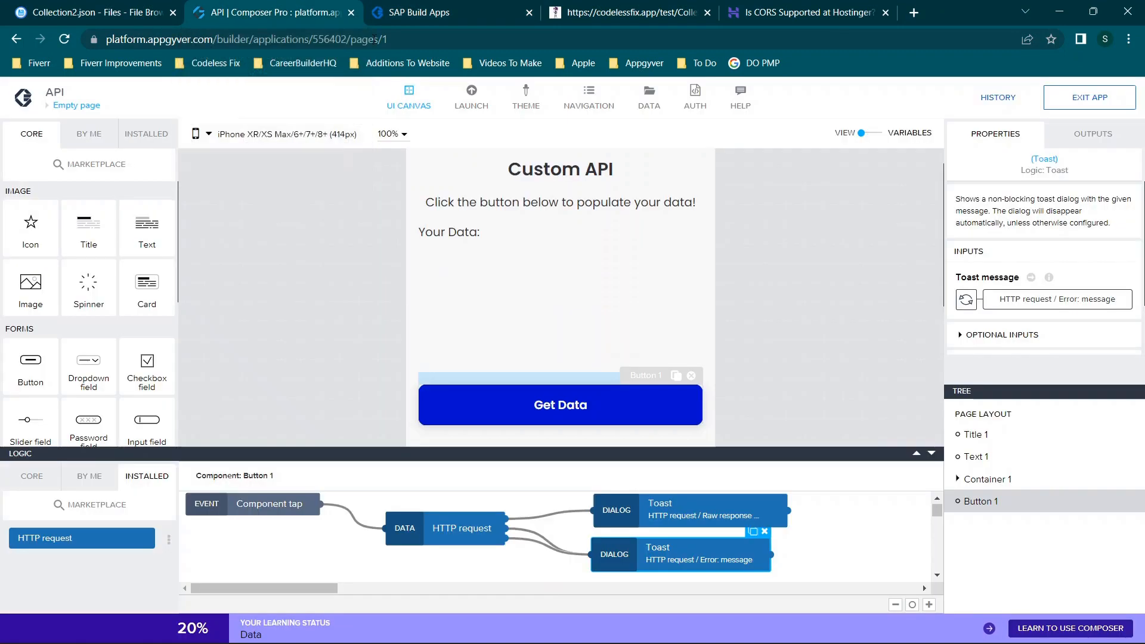
pyautogui.click(272, 9)
pyautogui.scroll(-1, 1056, 298)
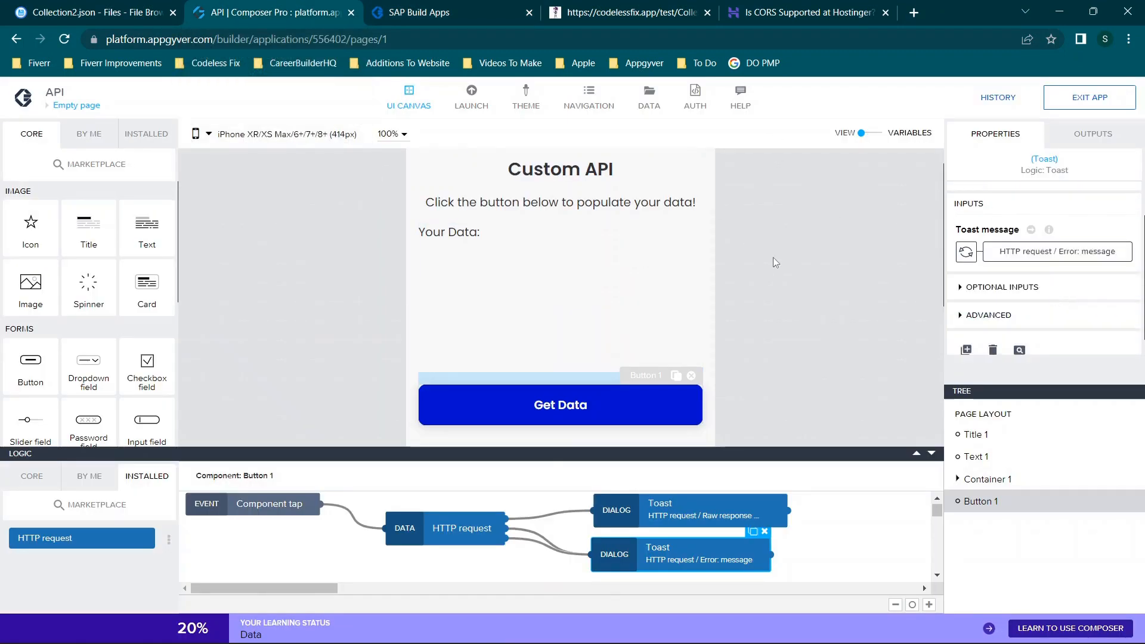
# Open the app's data resources, reload the app preview, run Get Data again and return to the builder
pyautogui.click(645, 100)
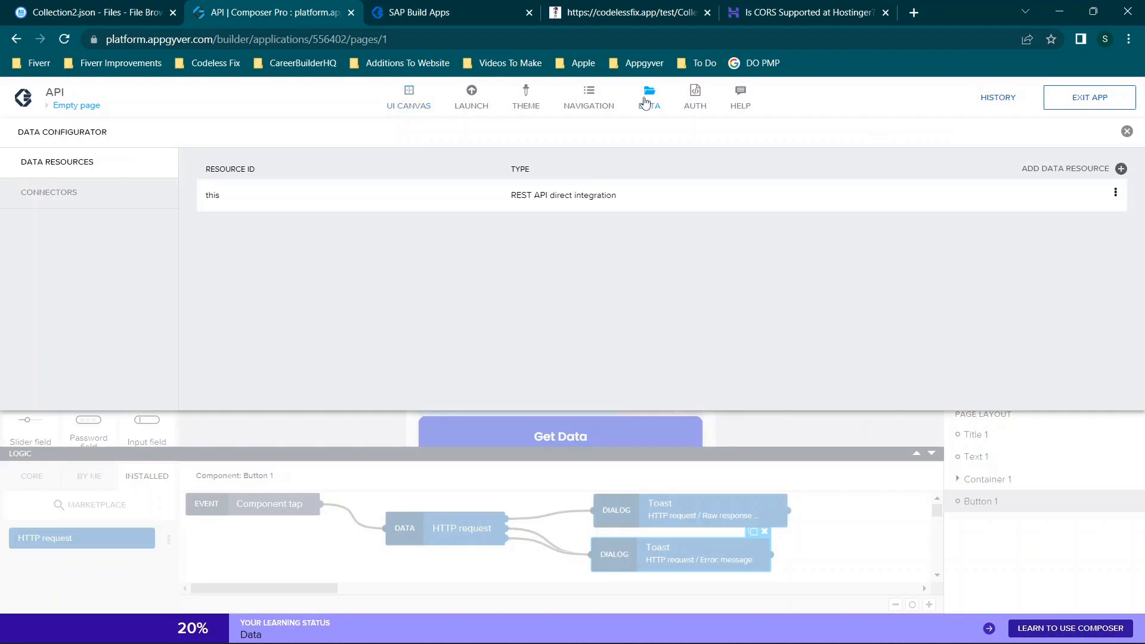
pyautogui.click(459, 11)
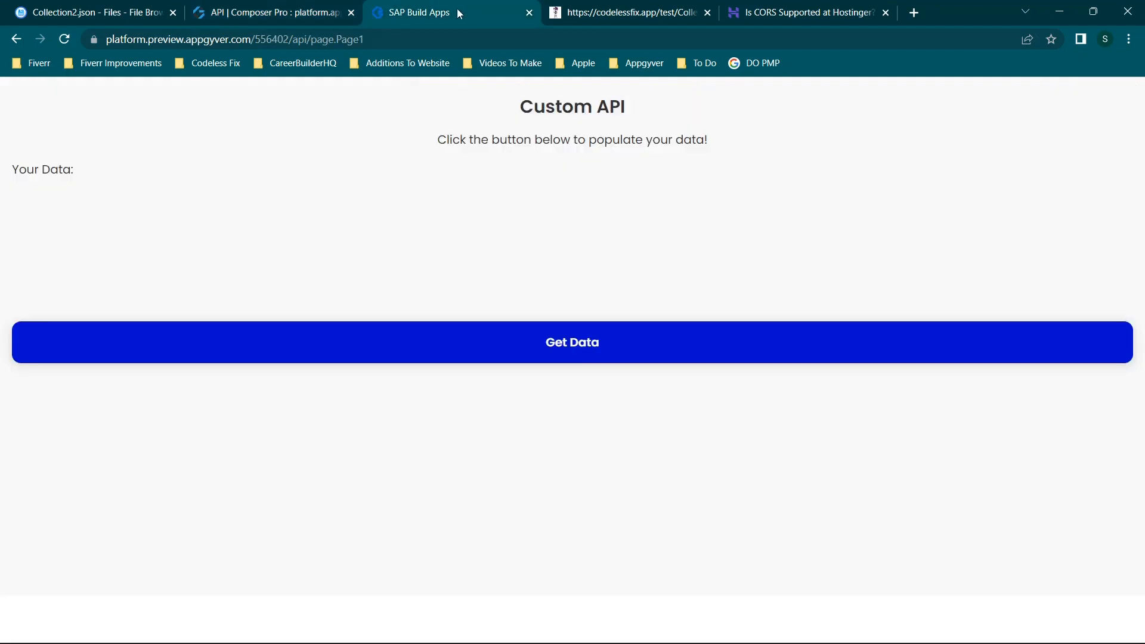
pyautogui.click(68, 42)
pyautogui.click(509, 334)
pyautogui.click(278, 9)
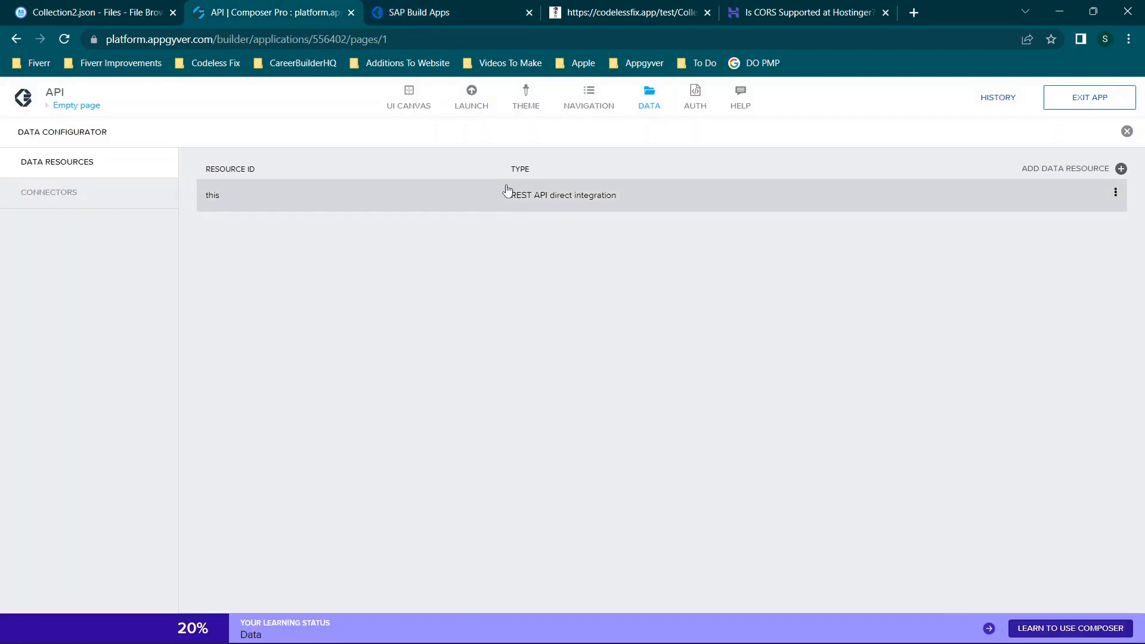
# Remove the Accept: application/json HTTP header from the REST API data resource "this" and save the app
pyautogui.click(645, 98)
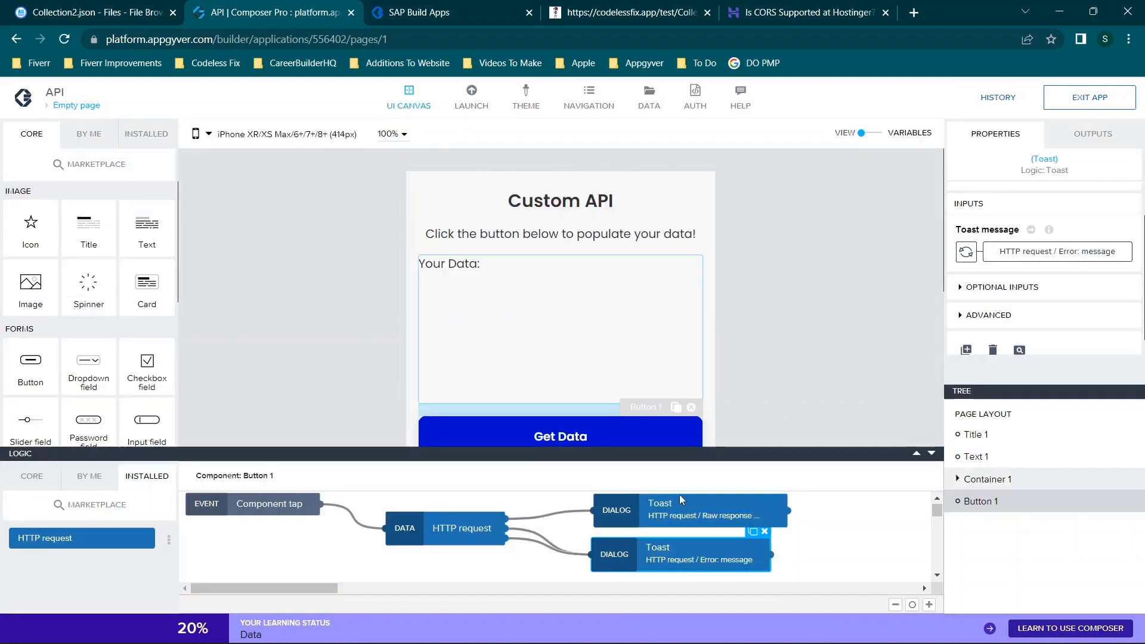
pyautogui.click(649, 97)
pyautogui.click(322, 208)
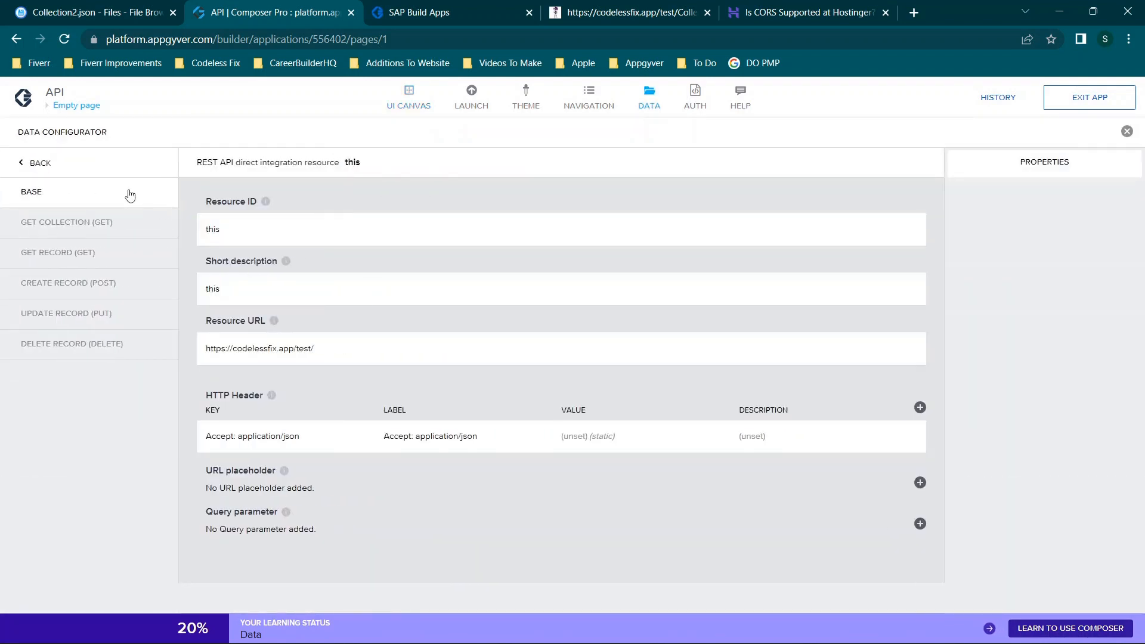
pyautogui.click(440, 435)
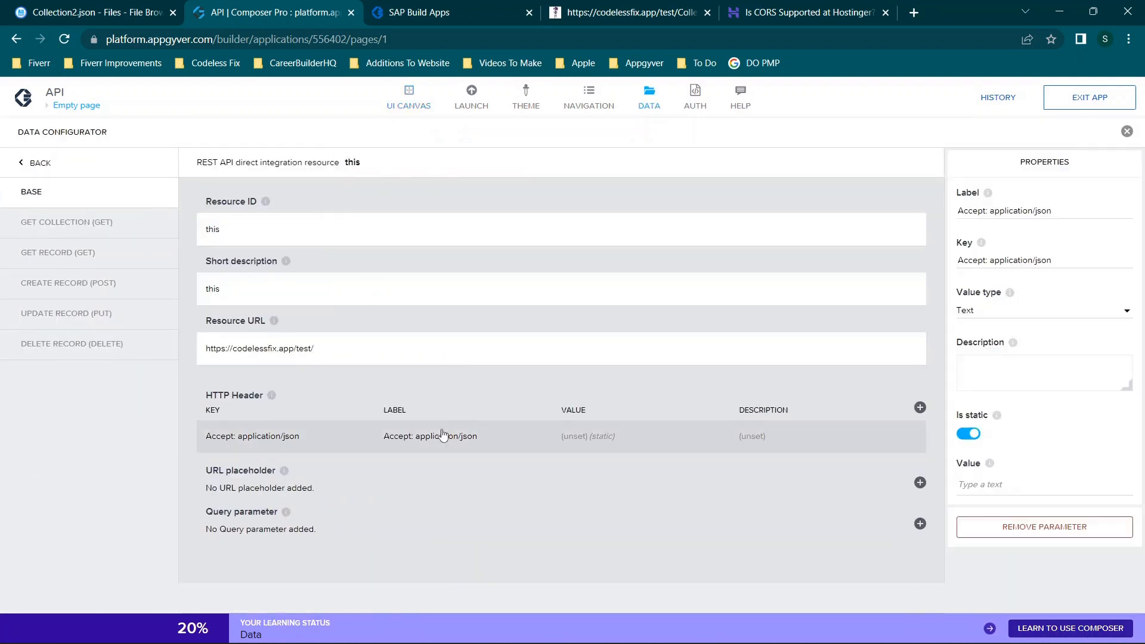
pyautogui.click(1038, 527)
pyautogui.click(1108, 106)
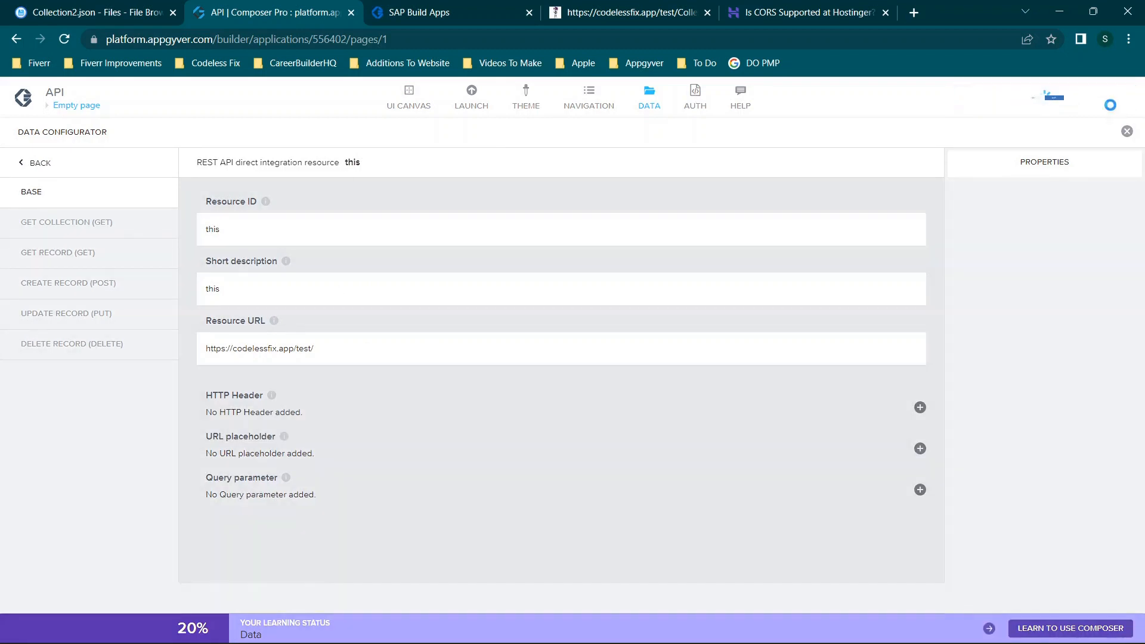
# Remove the data resource "this" from the app's data configurator
pyautogui.click(1126, 131)
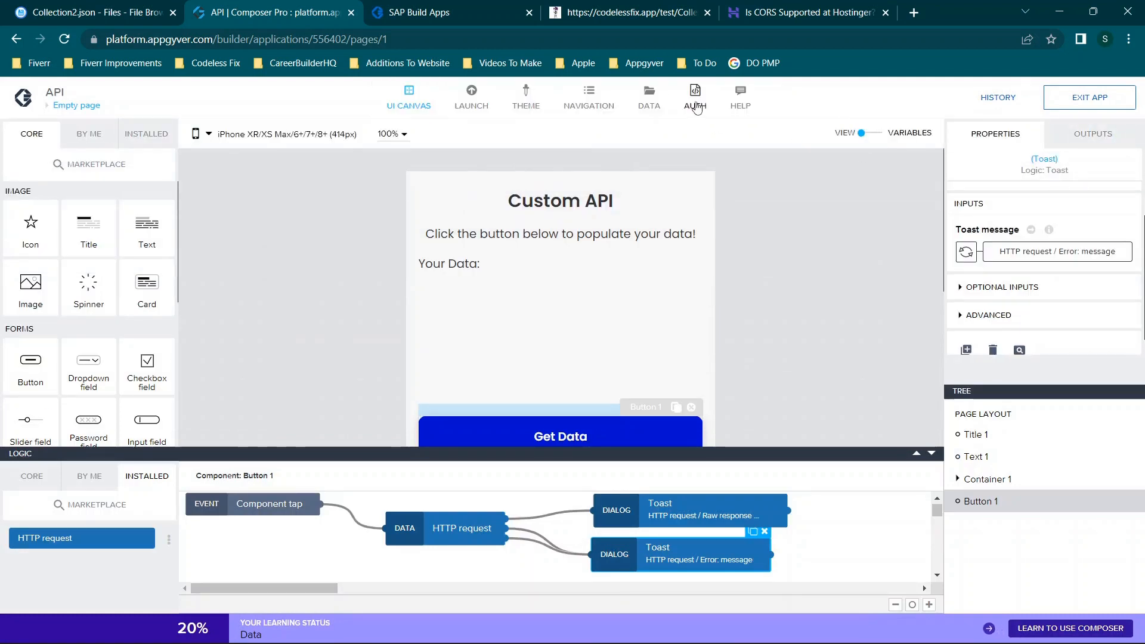
pyautogui.click(649, 95)
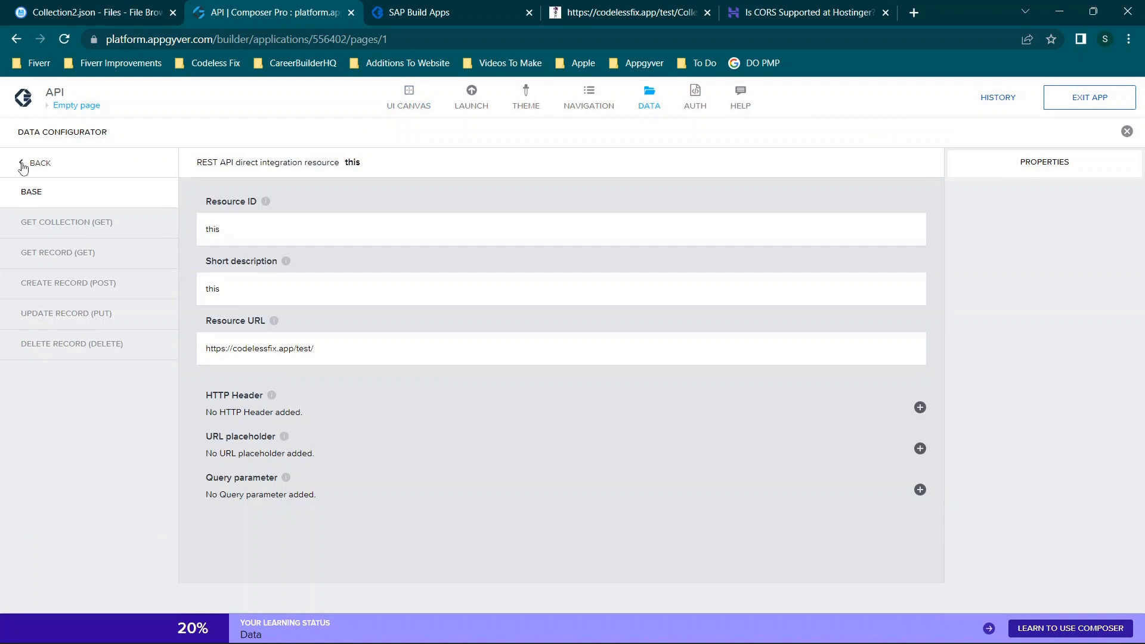
pyautogui.click(22, 165)
pyautogui.click(1115, 192)
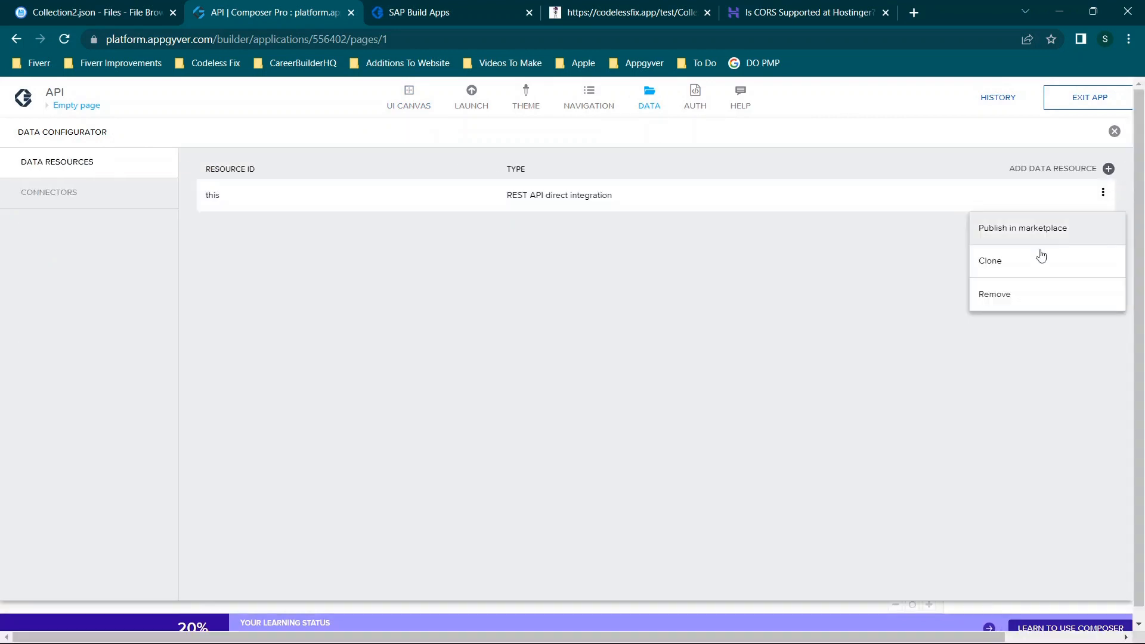
pyautogui.click(1012, 292)
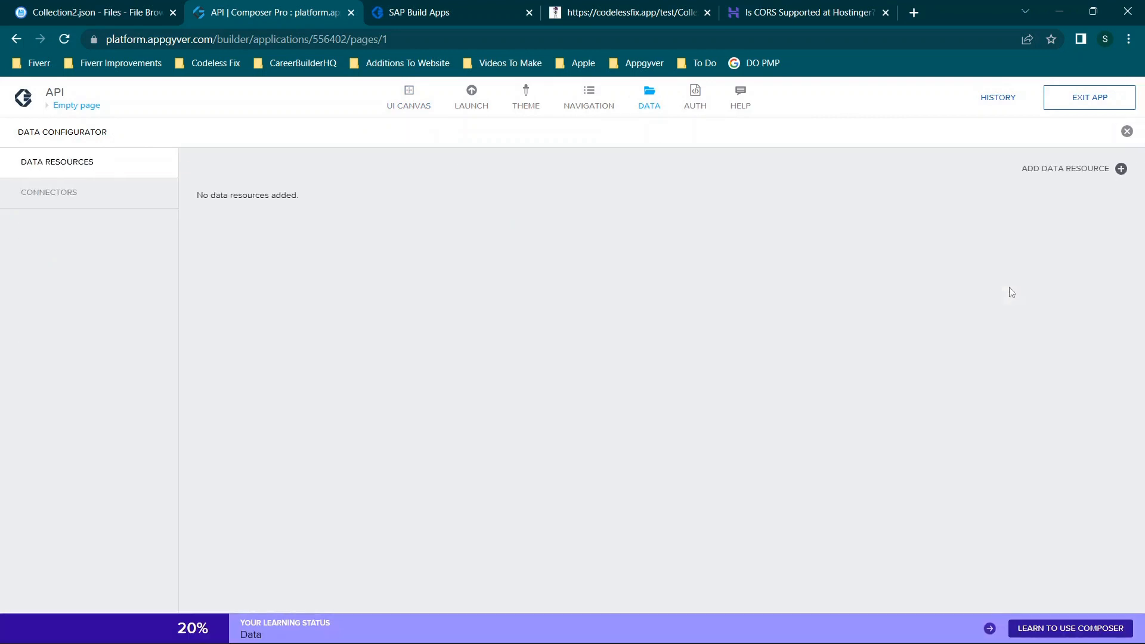
# Add a REST API direct integration with the resource ID "Resource" and copy that ID into its short description
pyautogui.click(1082, 170)
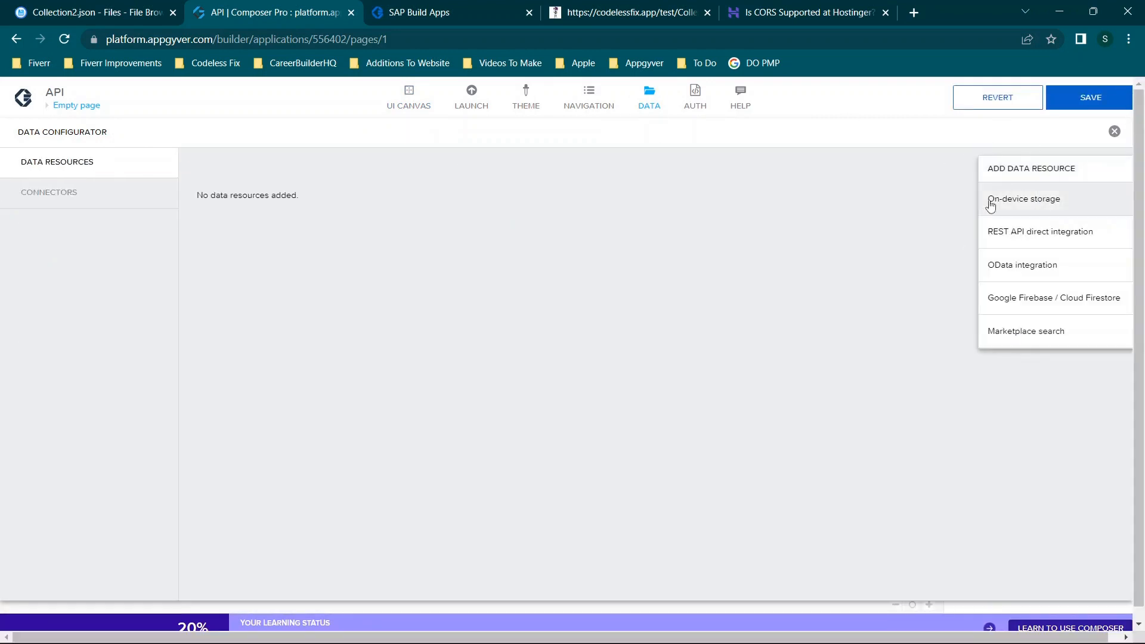
pyautogui.click(1006, 234)
pyautogui.click(268, 230)
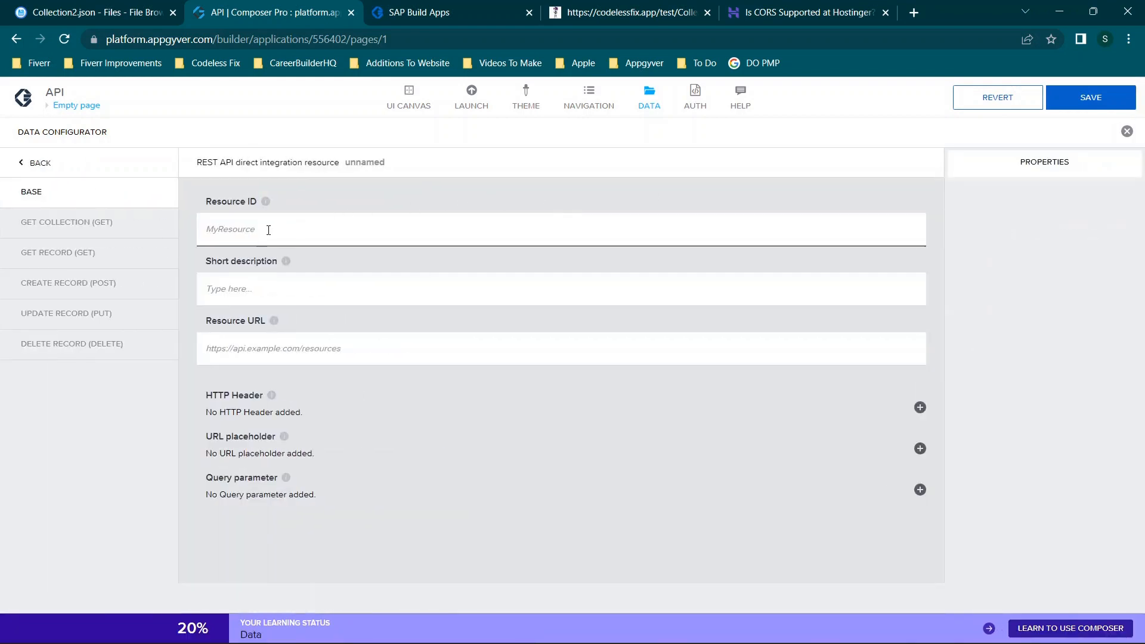
pyautogui.write('Resource')
pyautogui.click(268, 256)
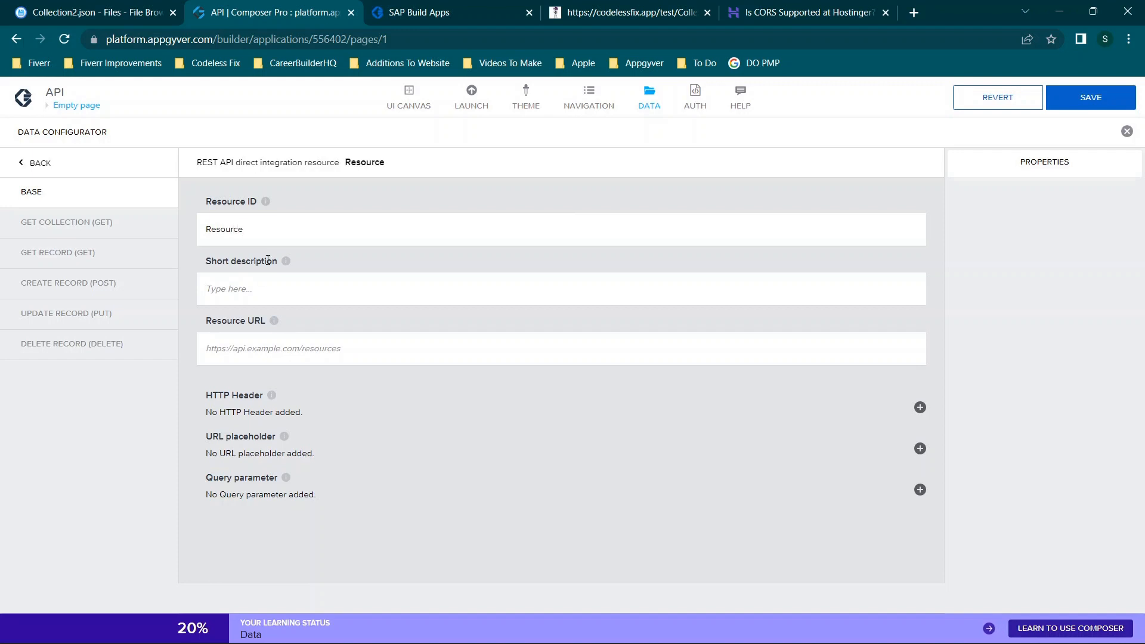
pyautogui.hotkey('ctrl', 'a')
pyautogui.hotkey('ctrl', 'c')
pyautogui.click(251, 288)
pyautogui.hotkey('ctrl', 'v')
pyautogui.click(465, 7)
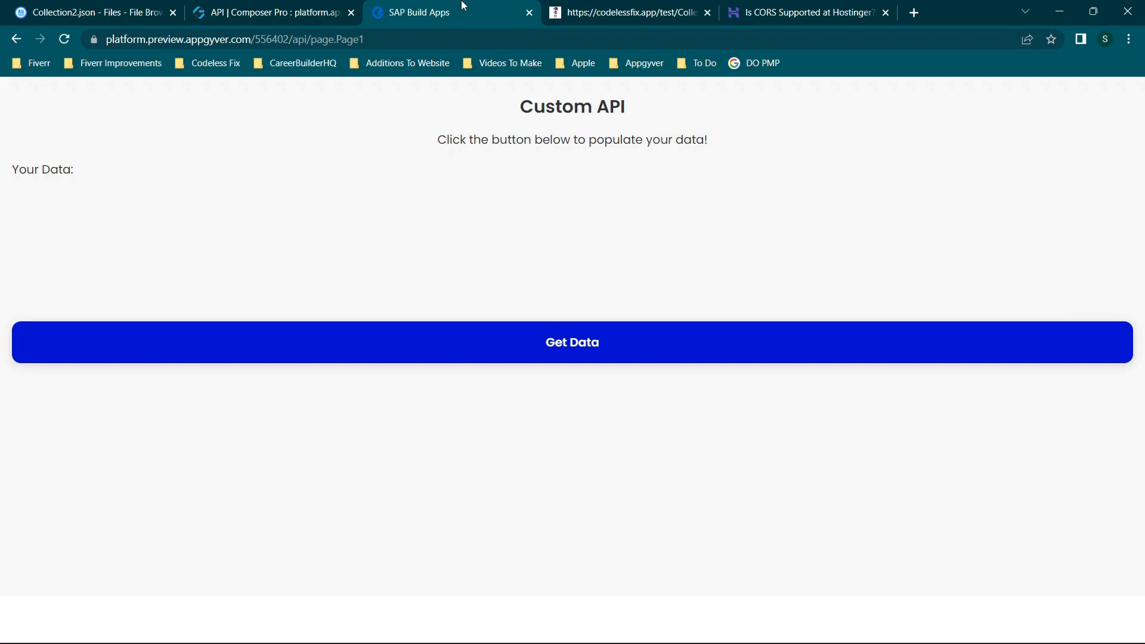
pyautogui.click(574, 13)
pyautogui.click(514, 37)
pyautogui.press('BackSpace')
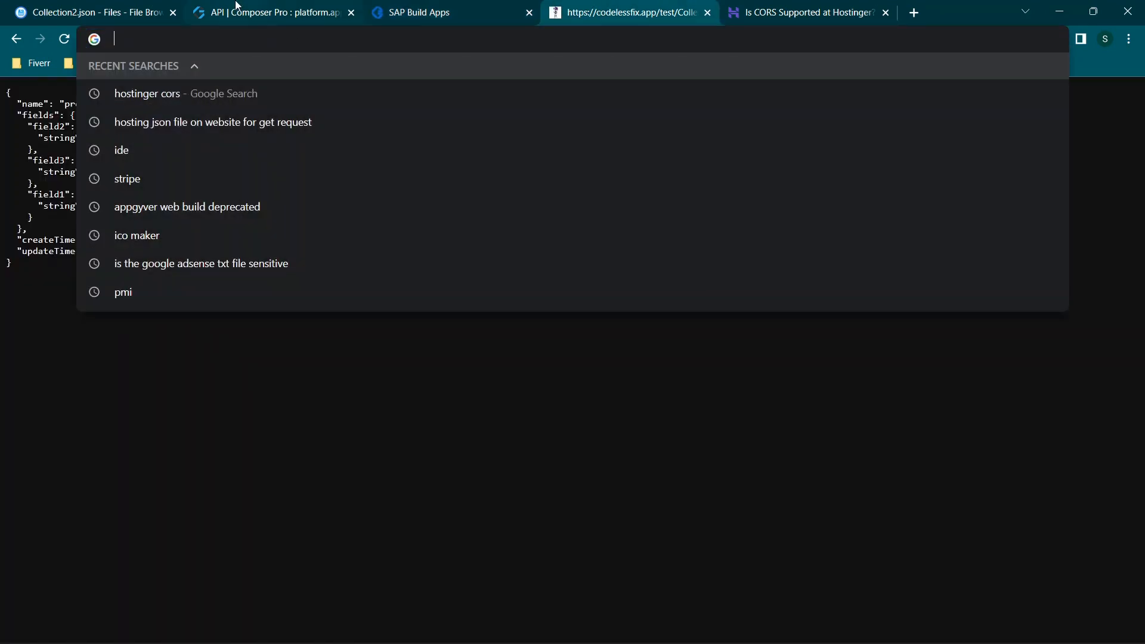
pyautogui.click(254, 5)
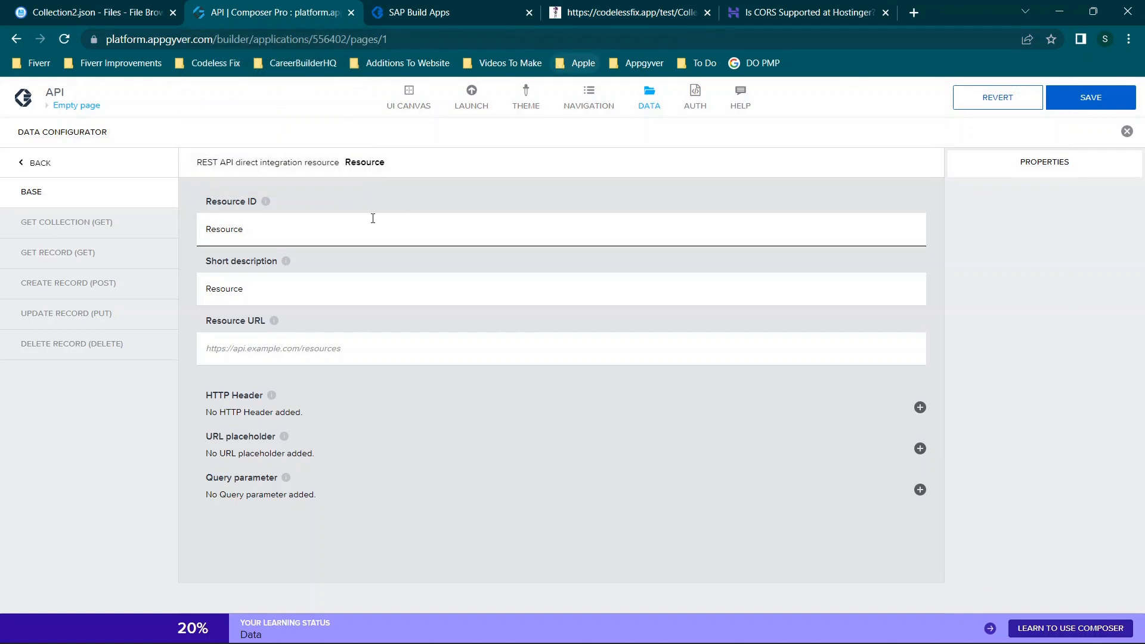
pyautogui.click(289, 342)
pyautogui.hotkey('ctrl', 'v')
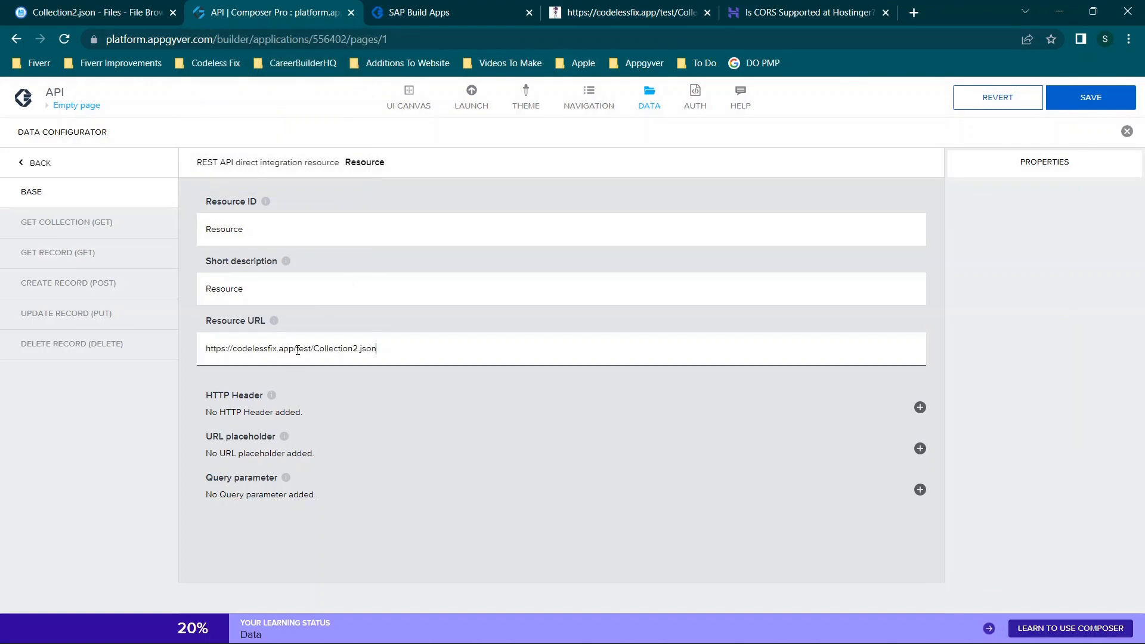
pyautogui.moveTo(297, 349); pyautogui.dragTo(451, 359)
pyautogui.press('BackSpace')
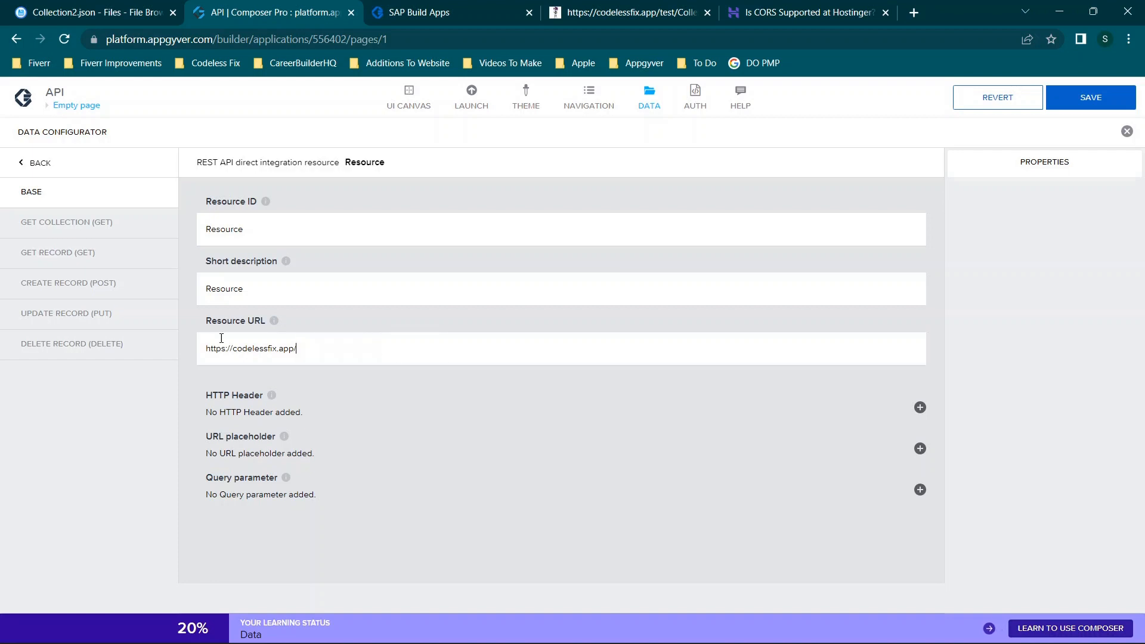
# Set the Get Collection relative path to test/Collection2.json and its response key path to documents
pyautogui.click(63, 221)
pyautogui.click(324, 251)
pyautogui.hotkey('ctrl', 'v')
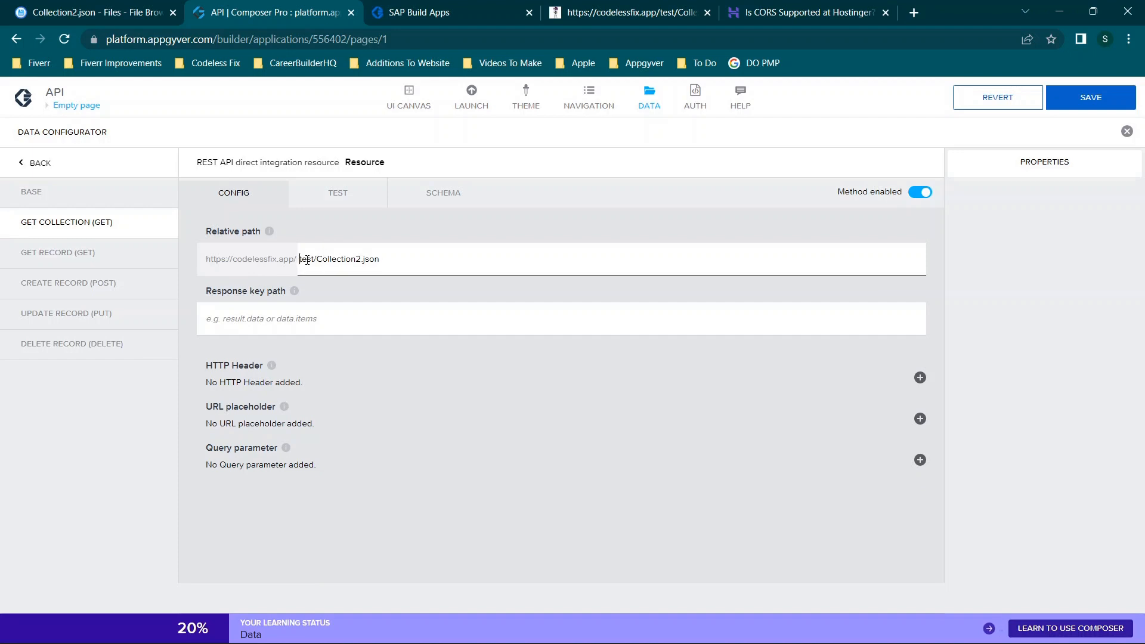
pyautogui.moveTo(300, 259); pyautogui.dragTo(409, 265)
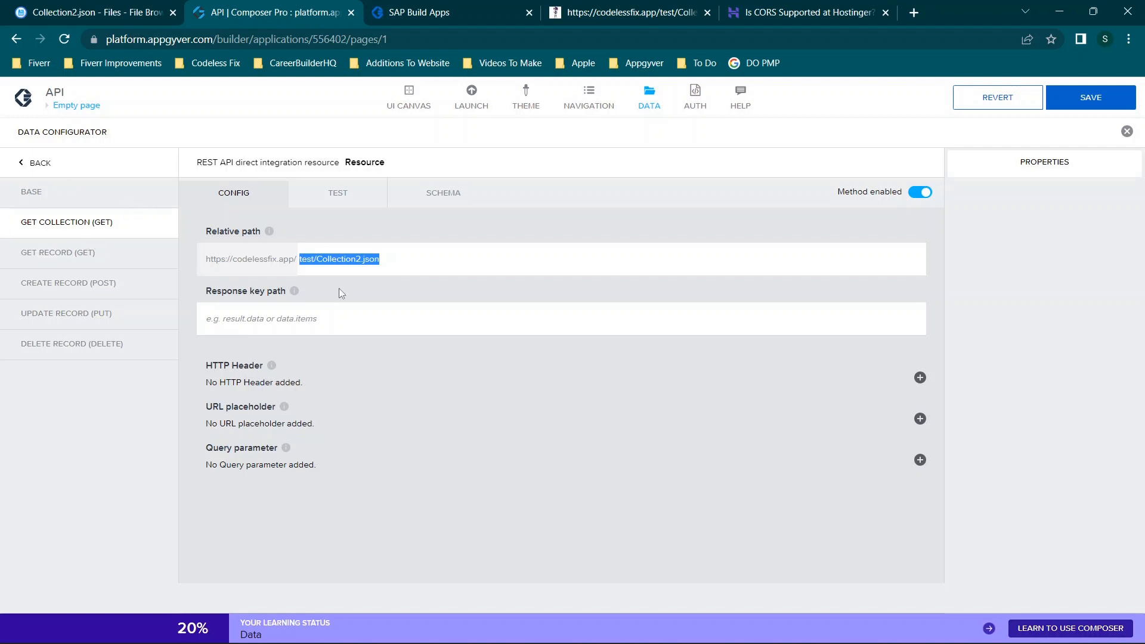
pyautogui.click(309, 316)
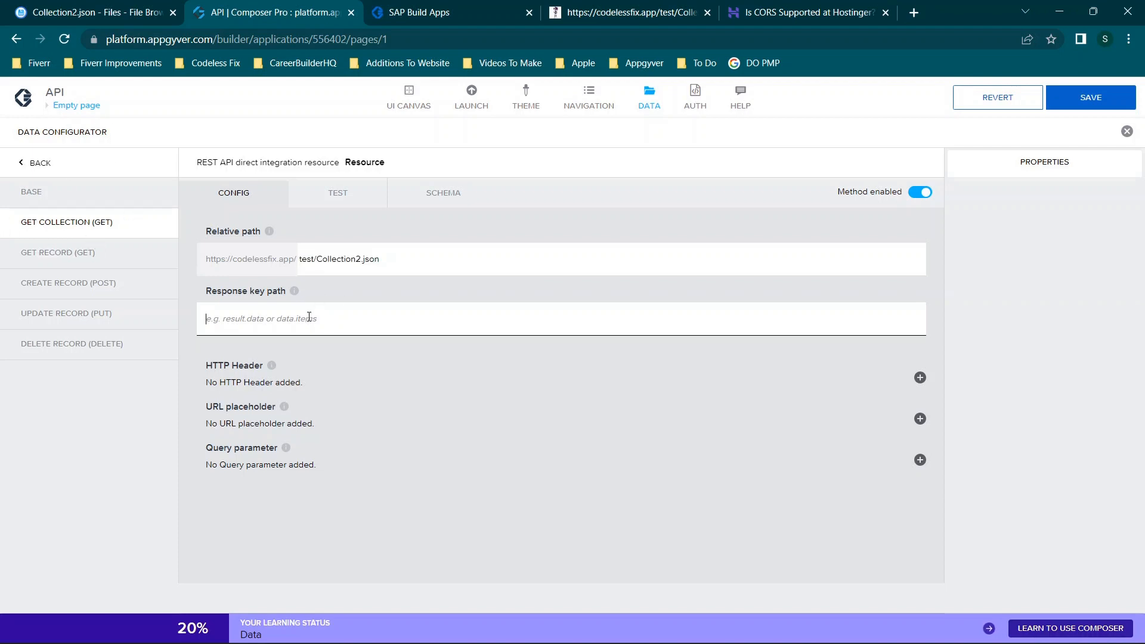
pyautogui.write('documents')
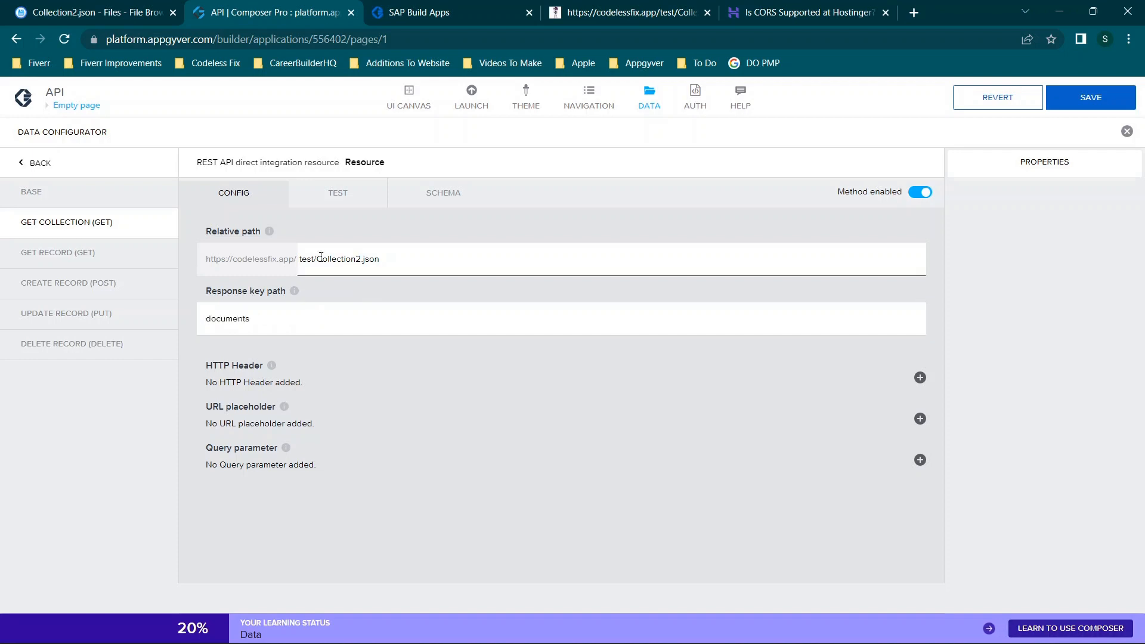
# Run the Get Collection test and examine the API call response
pyautogui.click(334, 190)
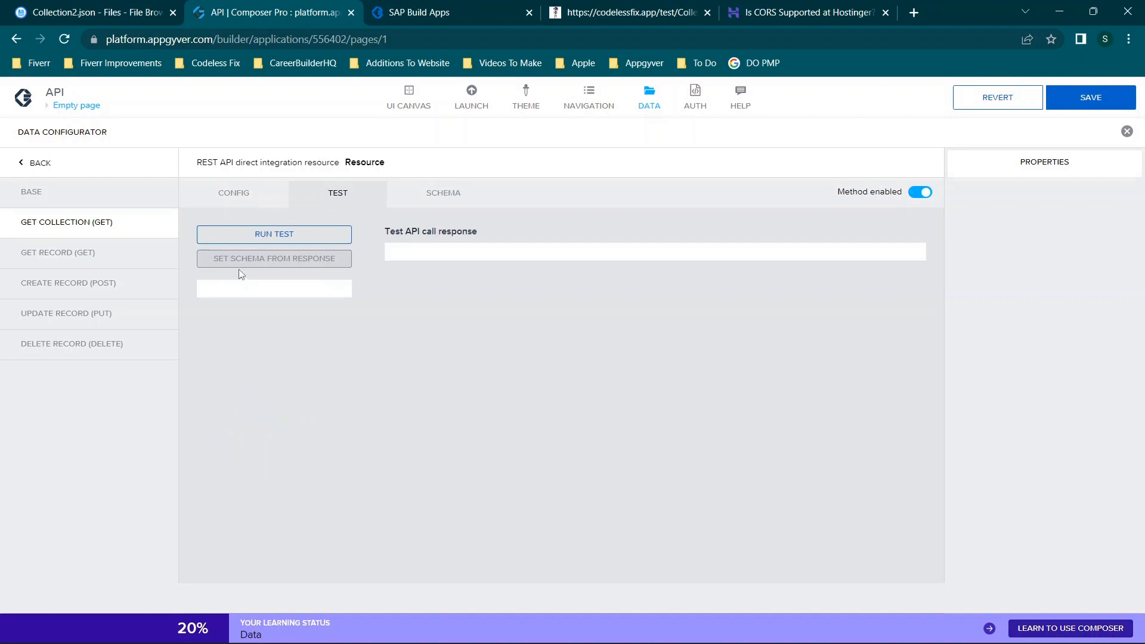
pyautogui.click(248, 233)
pyautogui.scroll(-1, 763, 363)
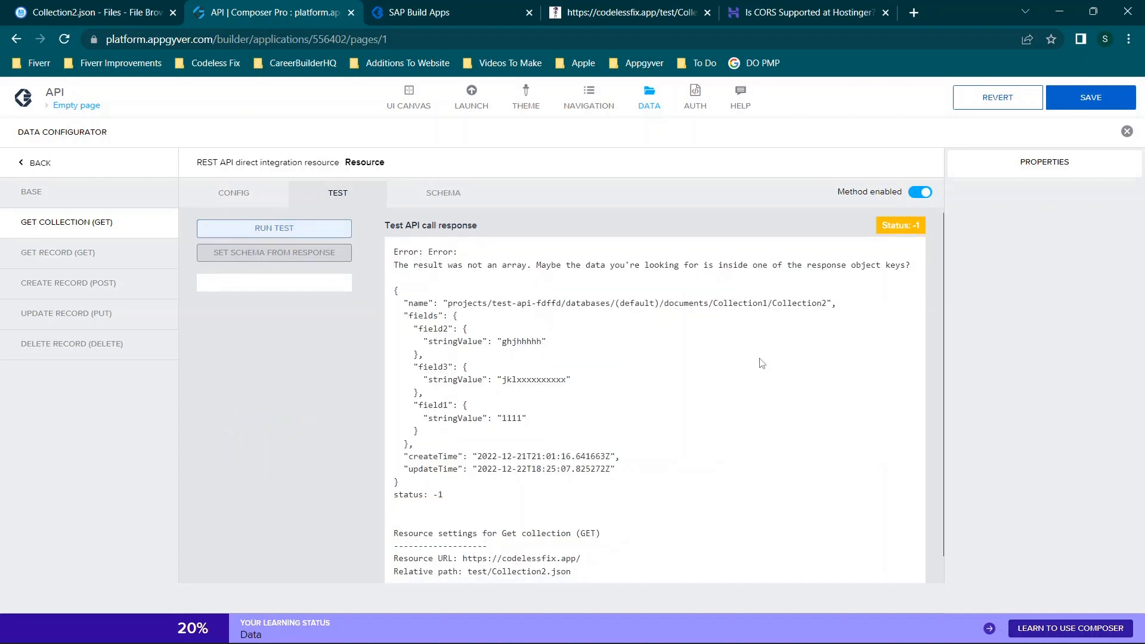
pyautogui.moveTo(400, 267); pyautogui.dragTo(832, 268)
pyautogui.click(832, 268)
pyautogui.scroll(-1, 617, 303)
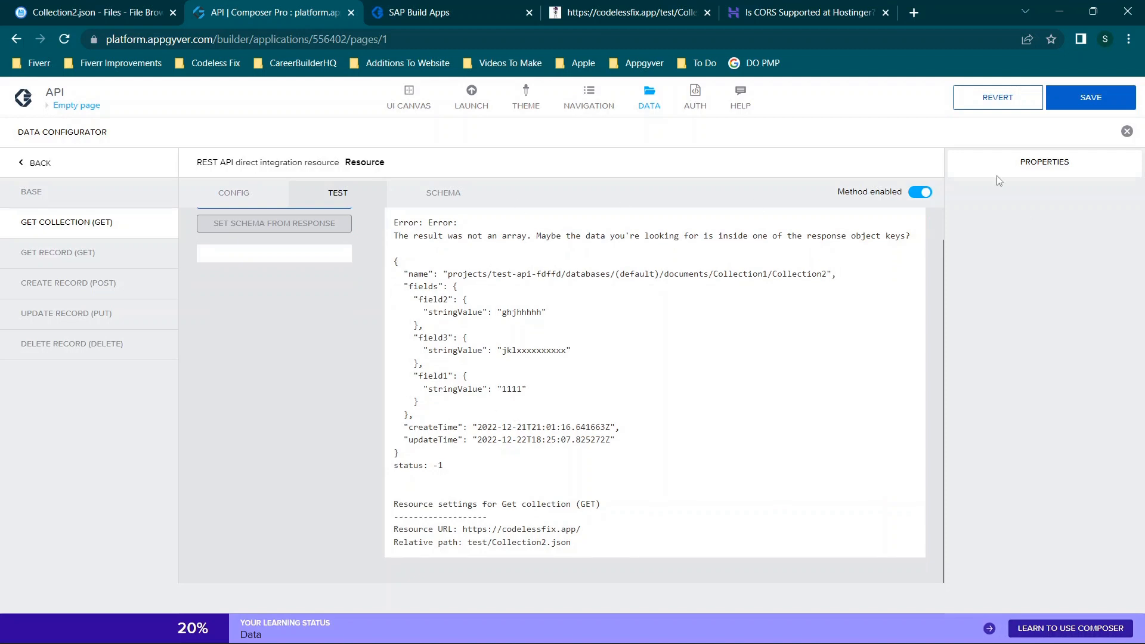
# In the hosting file browser, open .htaccess in public_html, delete all its contents and save the file
pyautogui.click(137, 9)
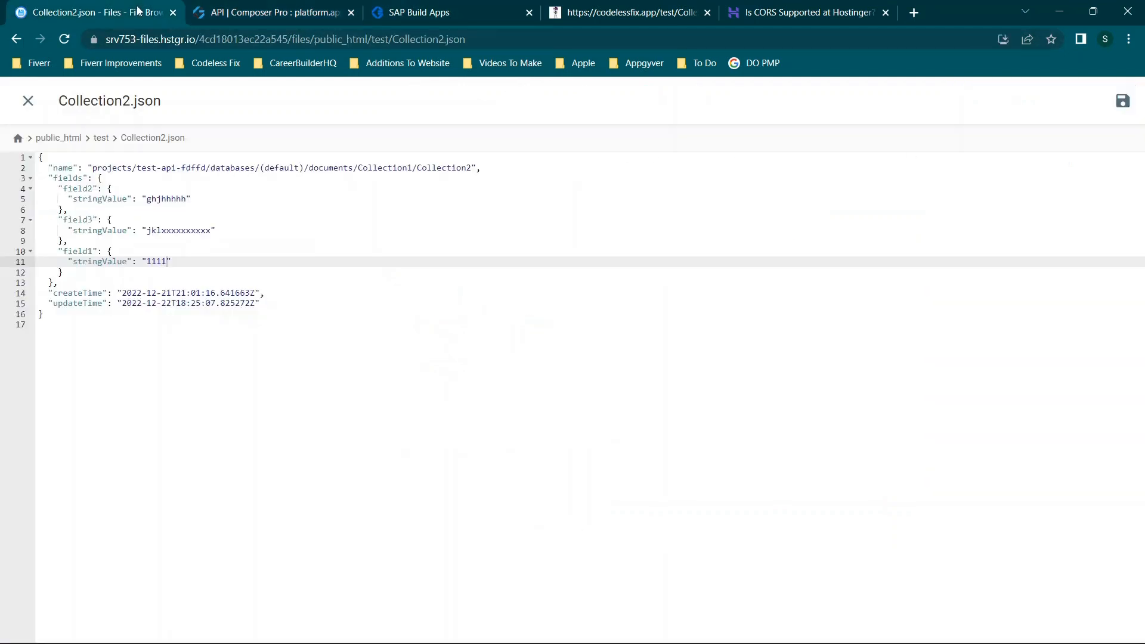
pyautogui.click(27, 100)
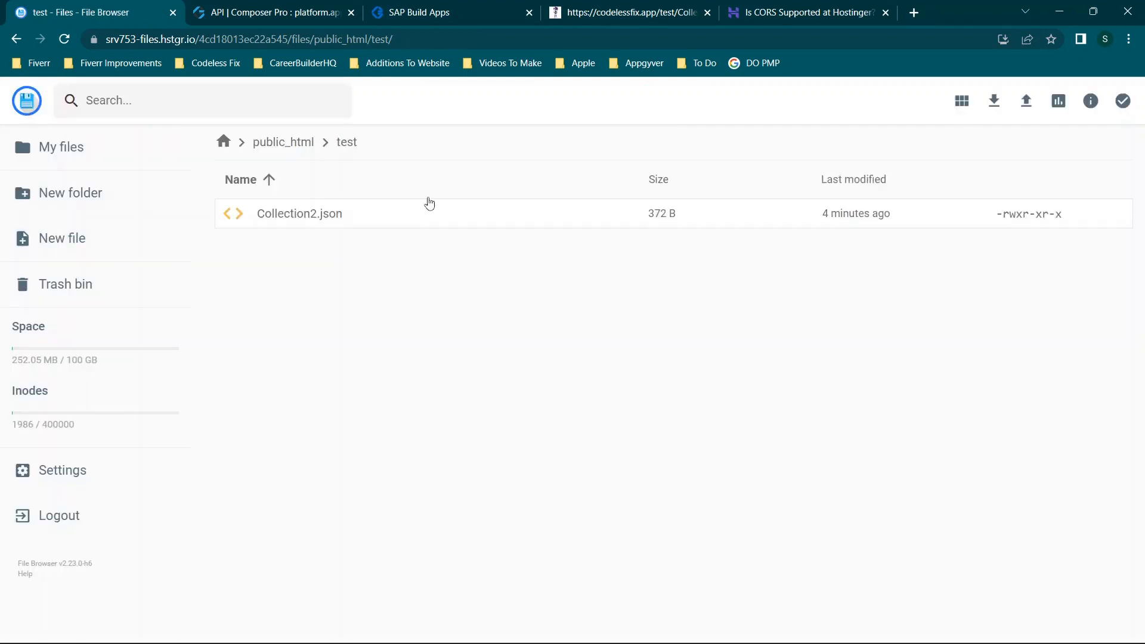
pyautogui.click(281, 141)
pyautogui.scroll(-7, 463, 199)
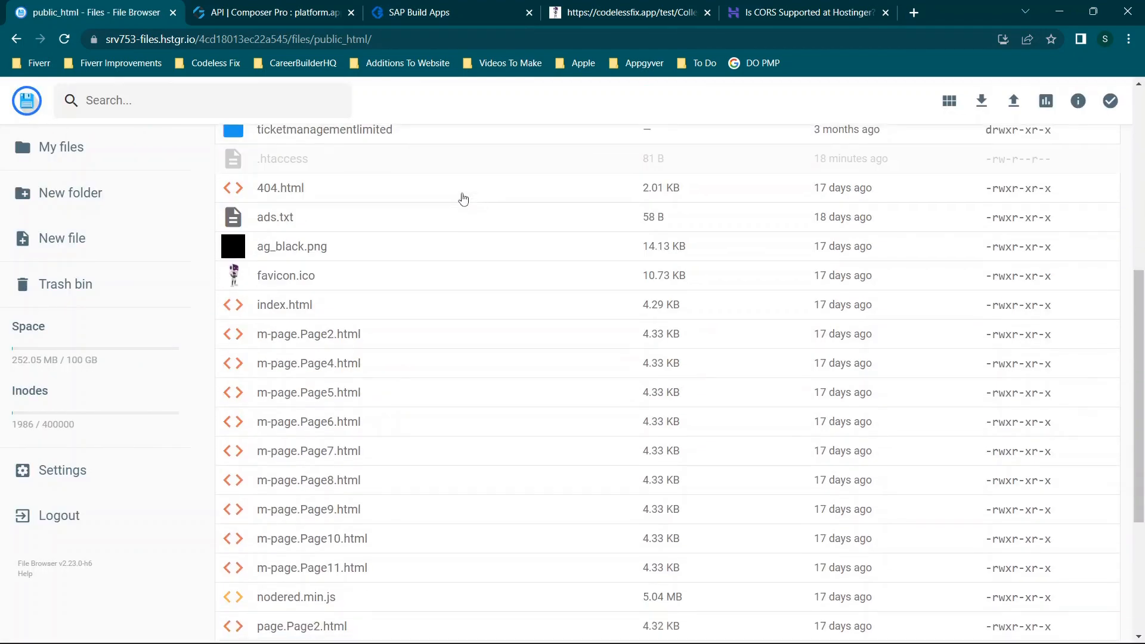
pyautogui.doubleClick(289, 158)
pyautogui.click(280, 209)
pyautogui.hotkey('ctrl', 'a')
pyautogui.press('BackSpace')
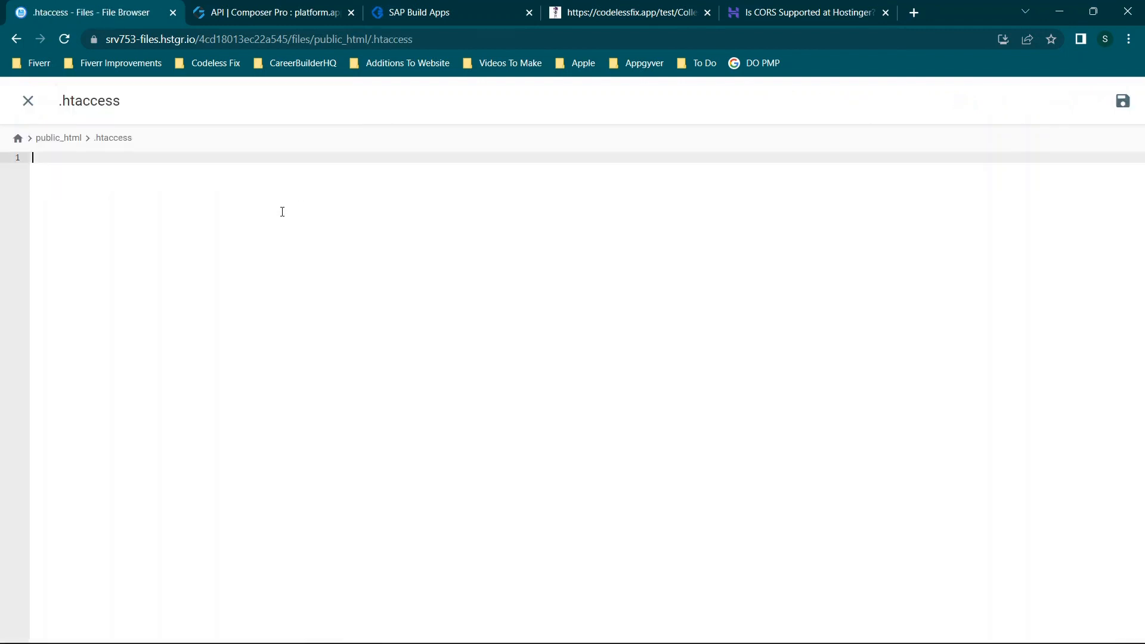
pyautogui.click(1123, 100)
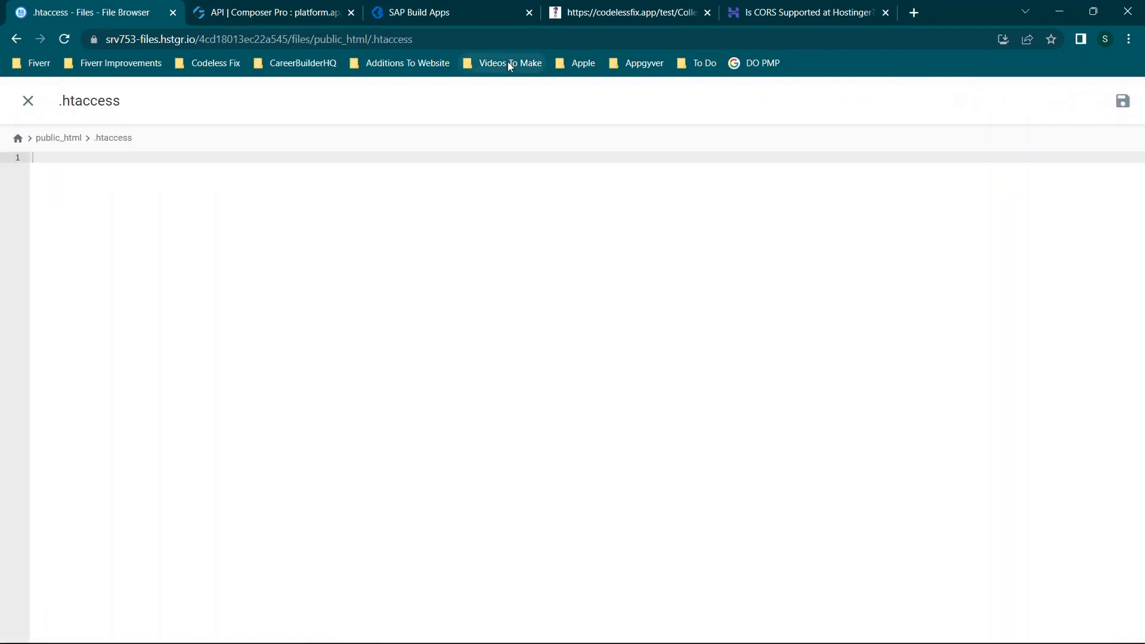
# Back in the app builder, save the app and rerun the Get Collection test on the resource
pyautogui.click(337, 6)
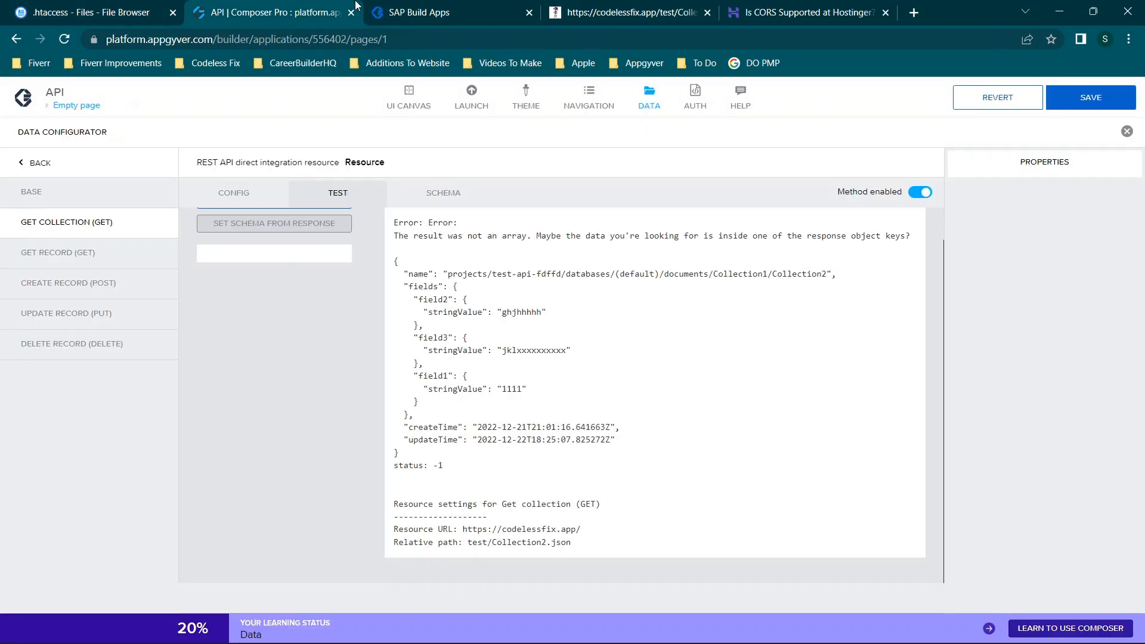
pyautogui.click(286, 235)
pyautogui.click(284, 239)
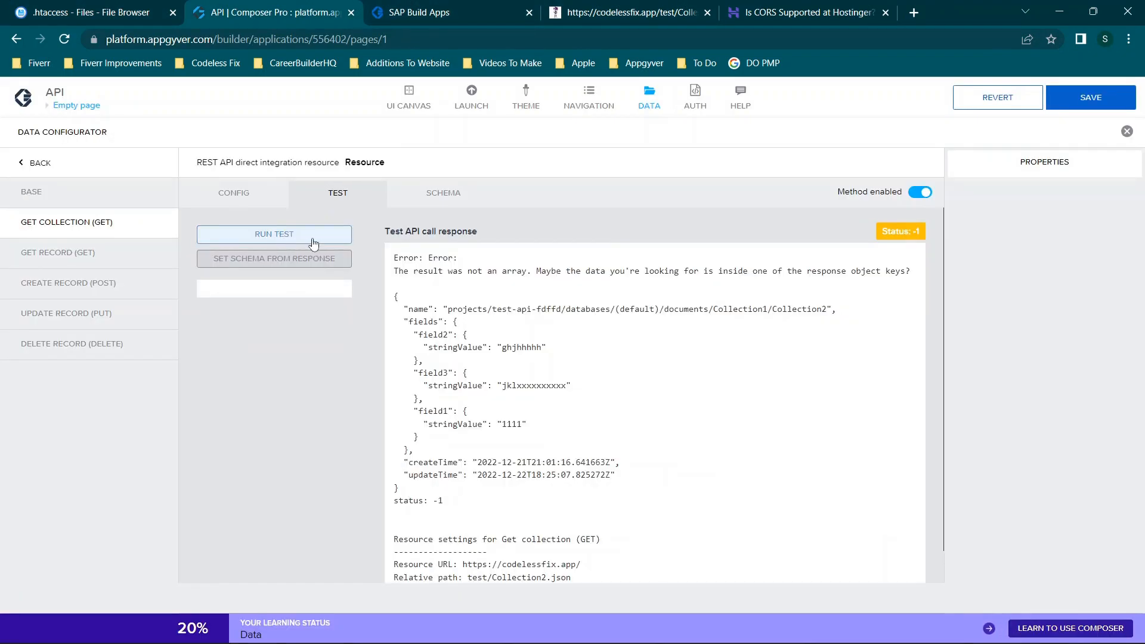
pyautogui.click(1090, 97)
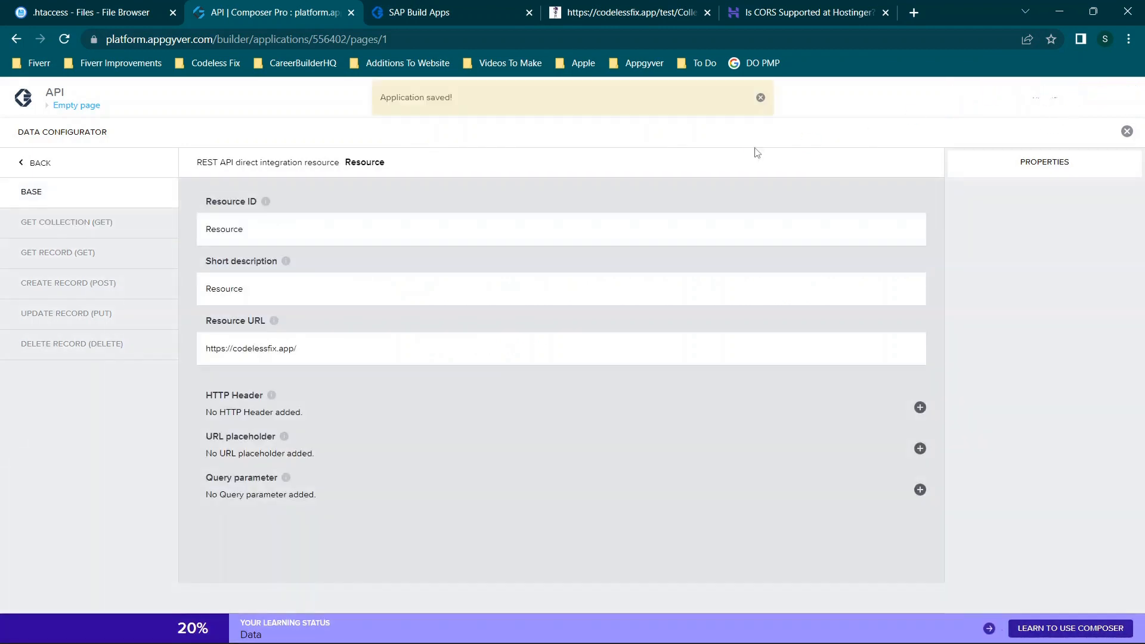
pyautogui.click(111, 226)
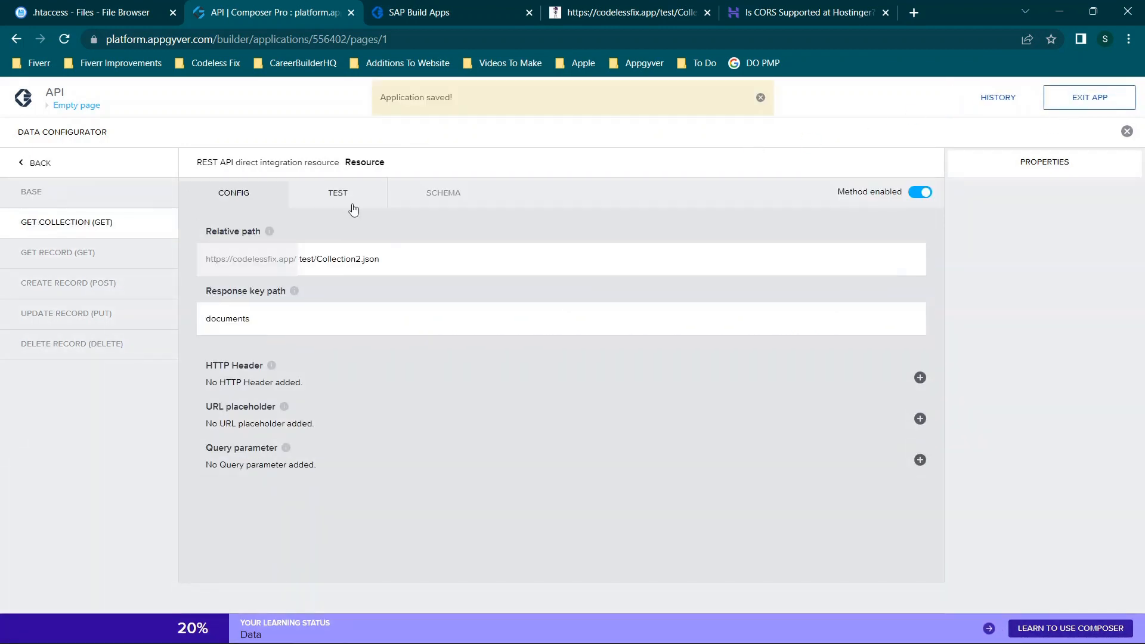
pyautogui.click(334, 193)
pyautogui.click(254, 235)
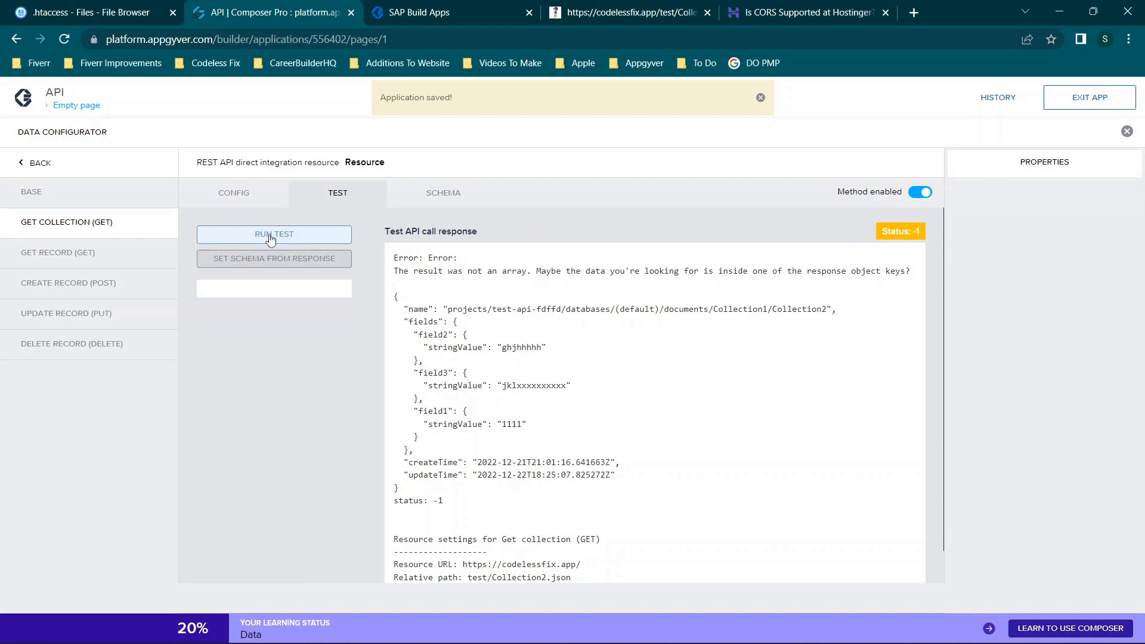
pyautogui.click(271, 237)
# Review the Hostinger support article on enabling CORS through the .htaccess file
pyautogui.click(133, 6)
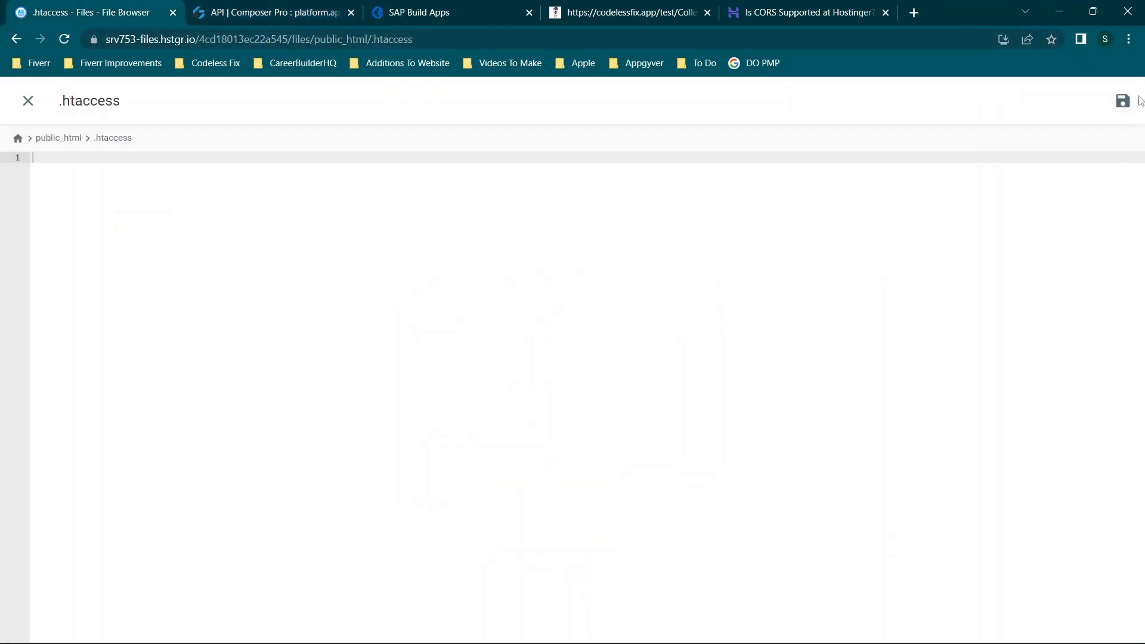
pyautogui.click(237, 6)
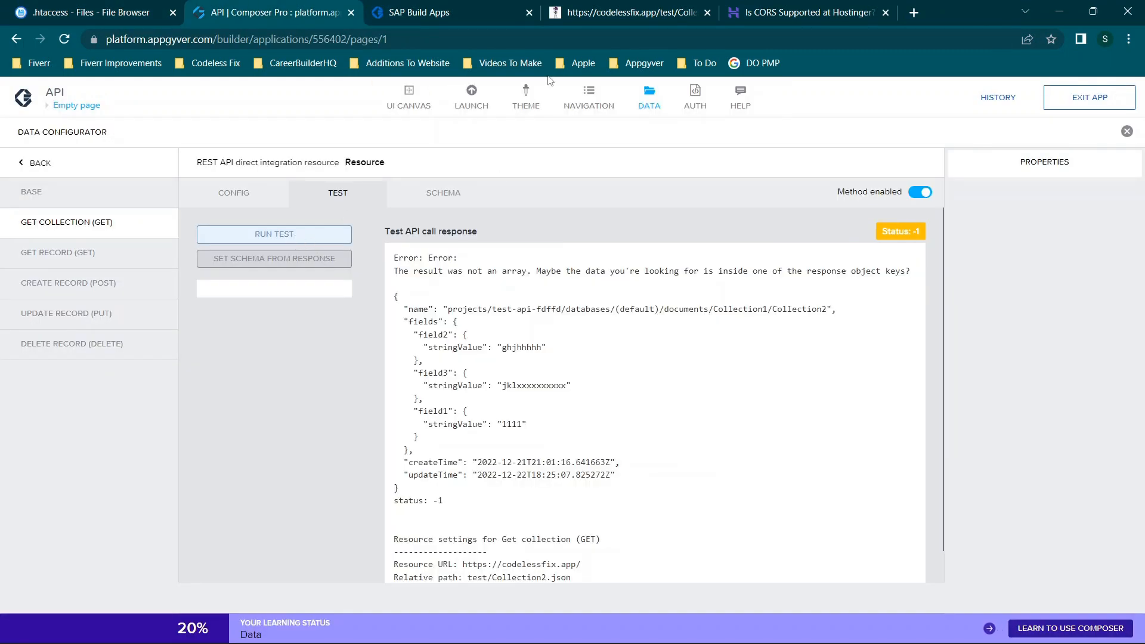
pyautogui.click(755, 6)
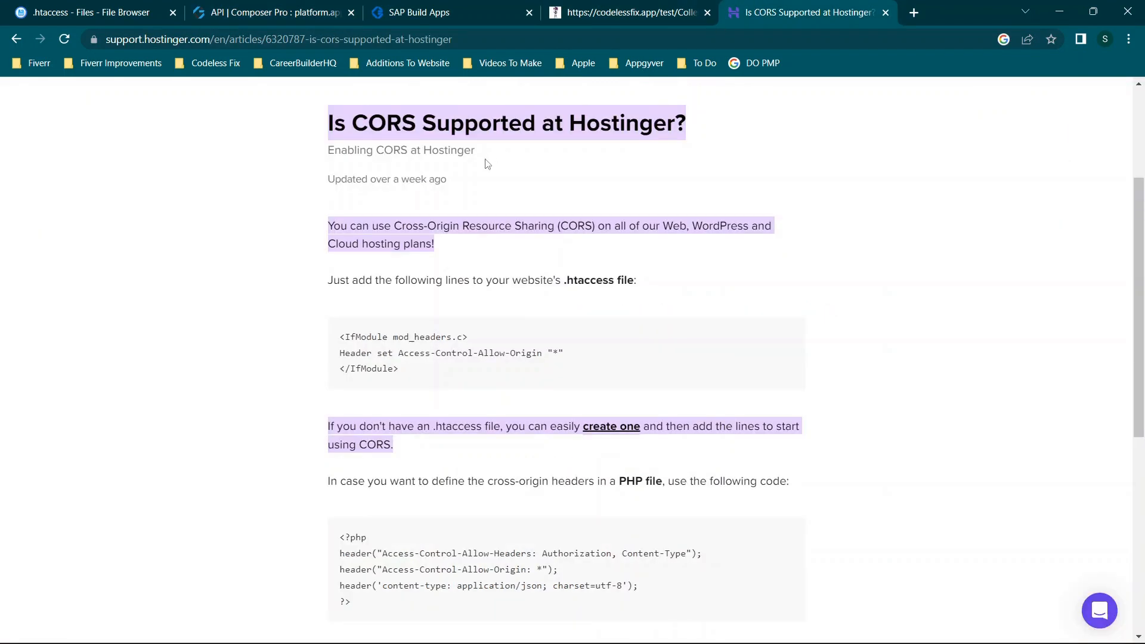
pyautogui.scroll(3, 486, 162)
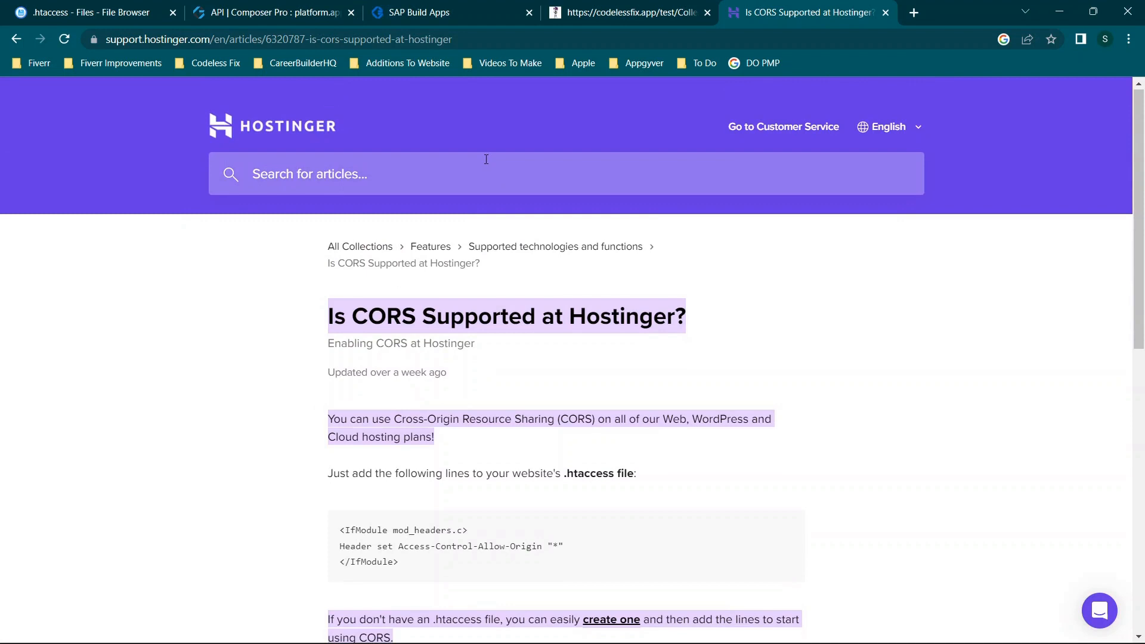
pyautogui.scroll(-2, 486, 159)
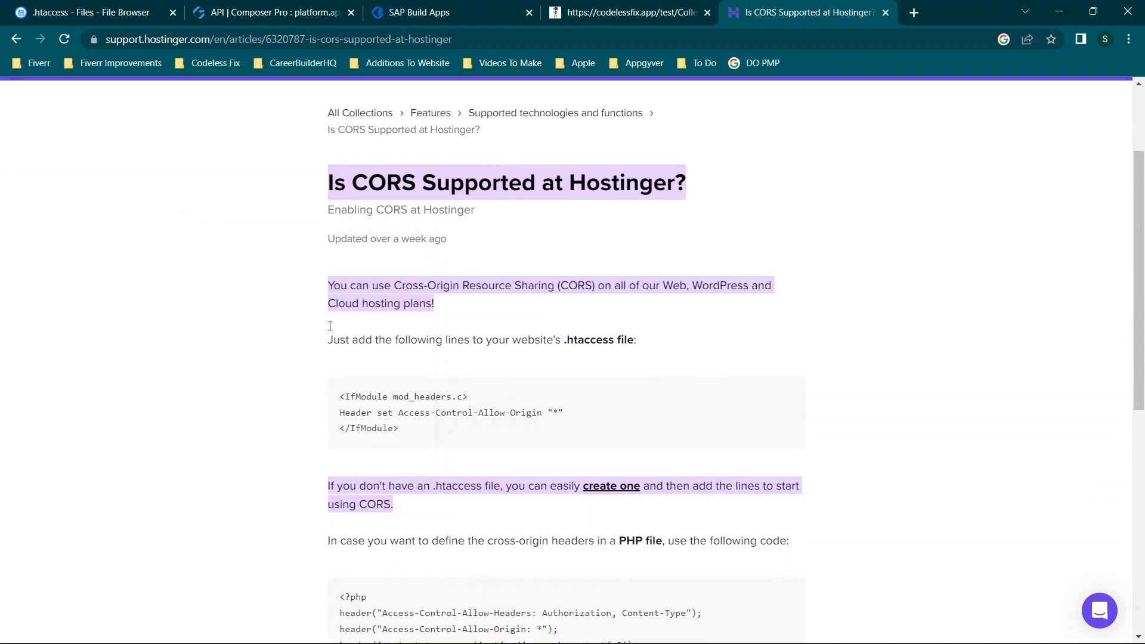
# Enter Header set Access-Control-Allow-Origin "*" within an <IfModule mod_headers.c> block in public_html's .htaccess file, and return to the Hostinger CORS article
pyautogui.click(85, 5)
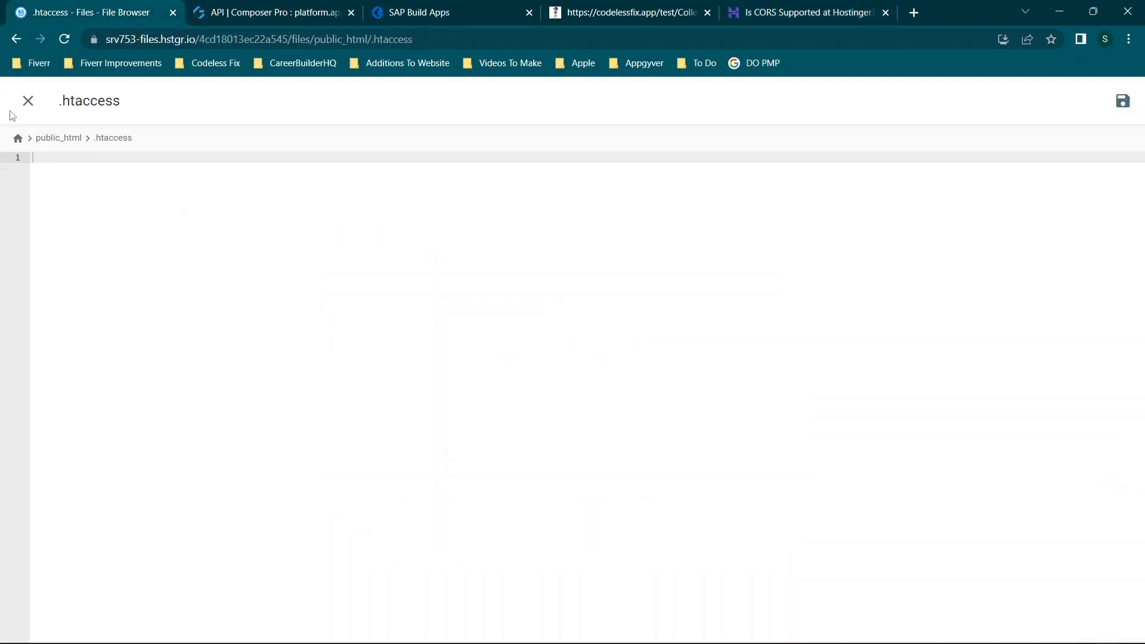
pyautogui.click(28, 101)
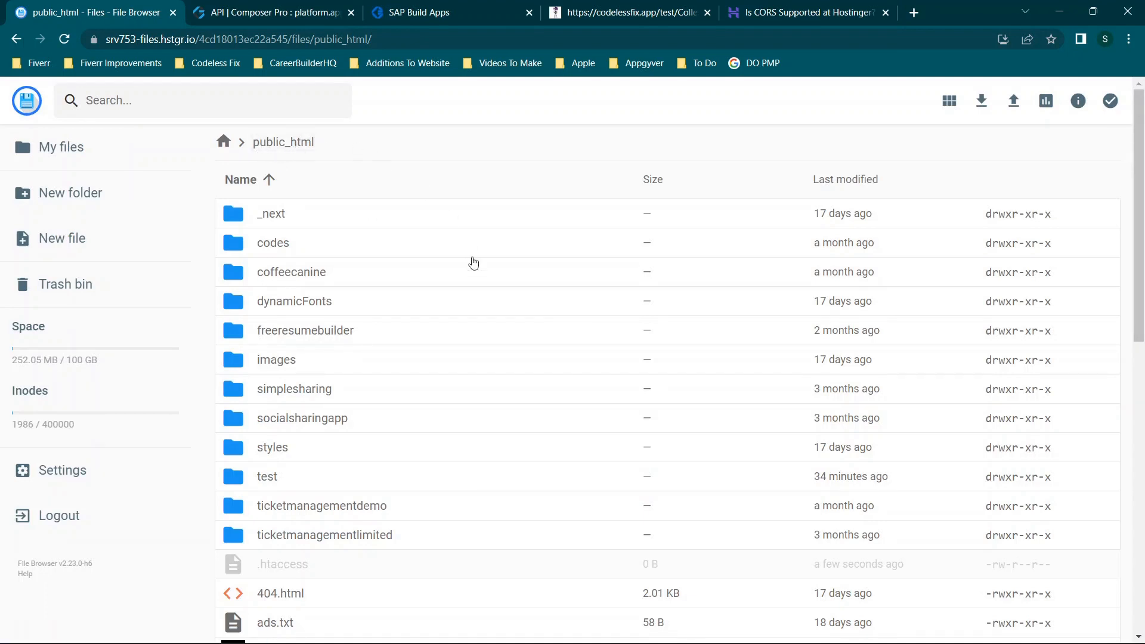
pyautogui.scroll(-15, 474, 263)
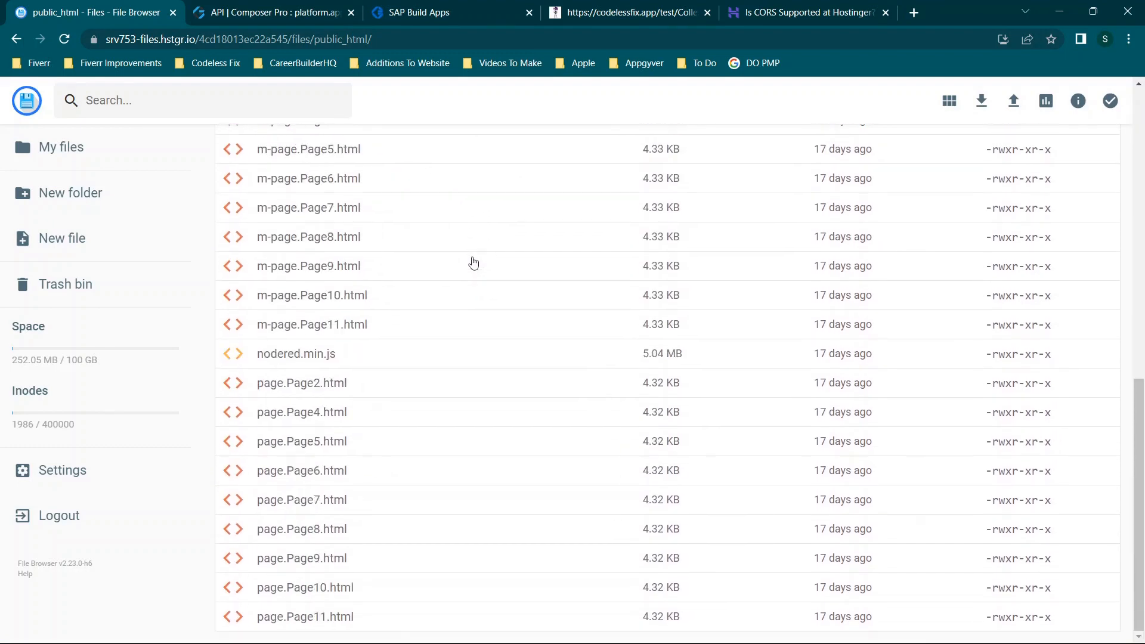
pyautogui.scroll(15, 474, 263)
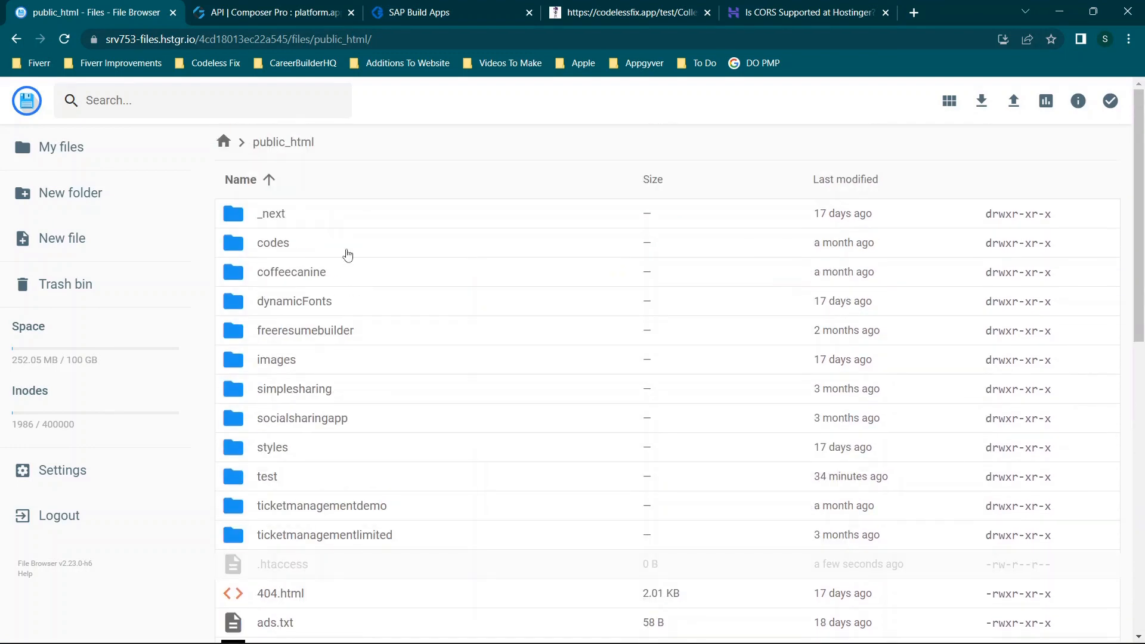
pyautogui.scroll(-1, 347, 255)
pyautogui.scroll(-1, 348, 255)
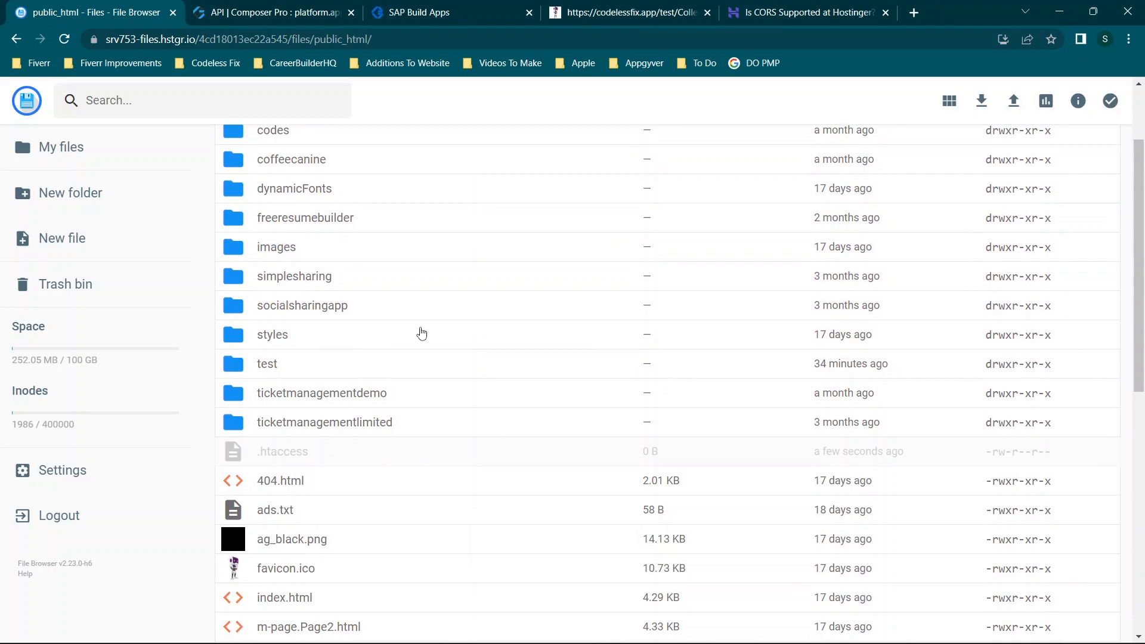
pyautogui.doubleClick(295, 453)
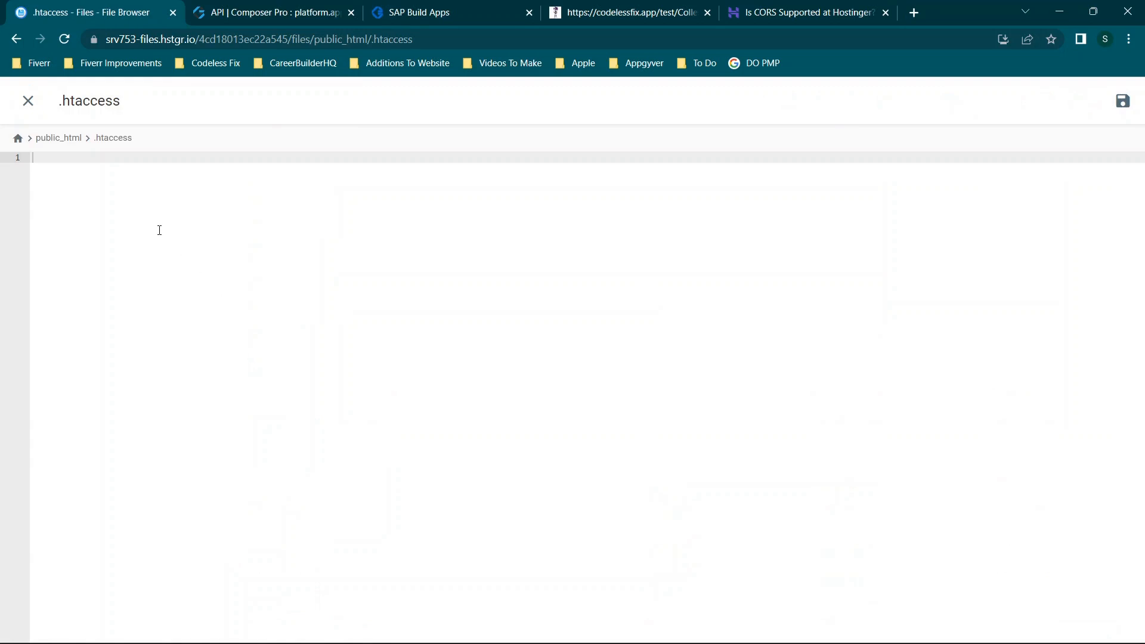
pyautogui.write('<IfModule mod_headers.c> Header set Access-Control-Allow-Origin "*" </IfModule>')
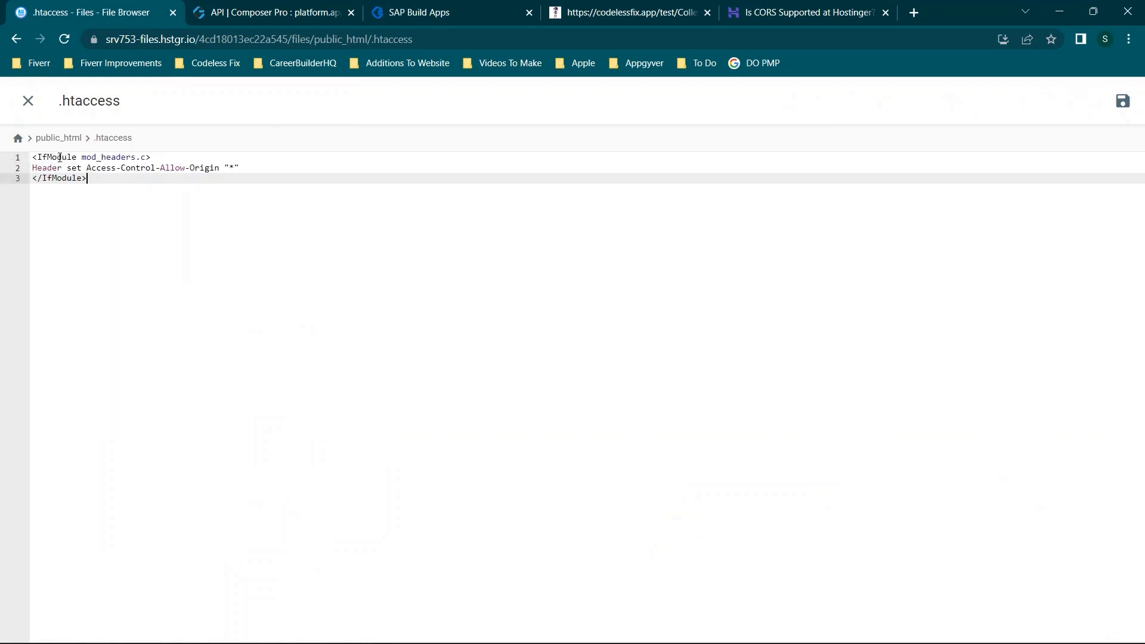
pyautogui.click(788, 6)
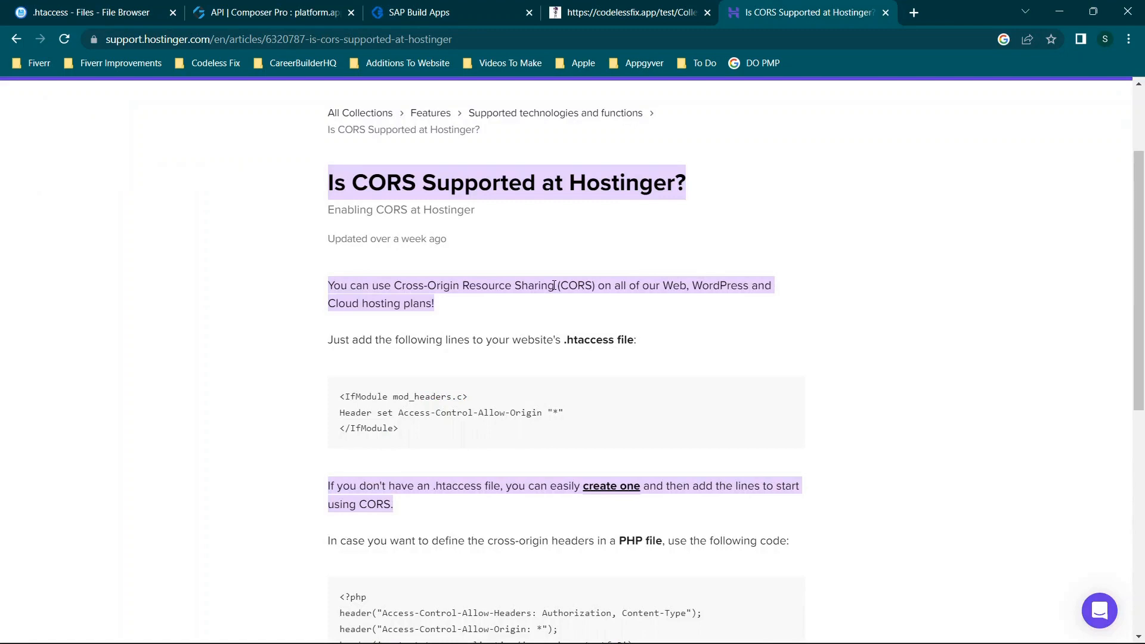
# Compare the article's mod_headers snippet with public_html's .htaccess contents and save the .htaccess file
pyautogui.moveTo(429, 439); pyautogui.dragTo(273, 383)
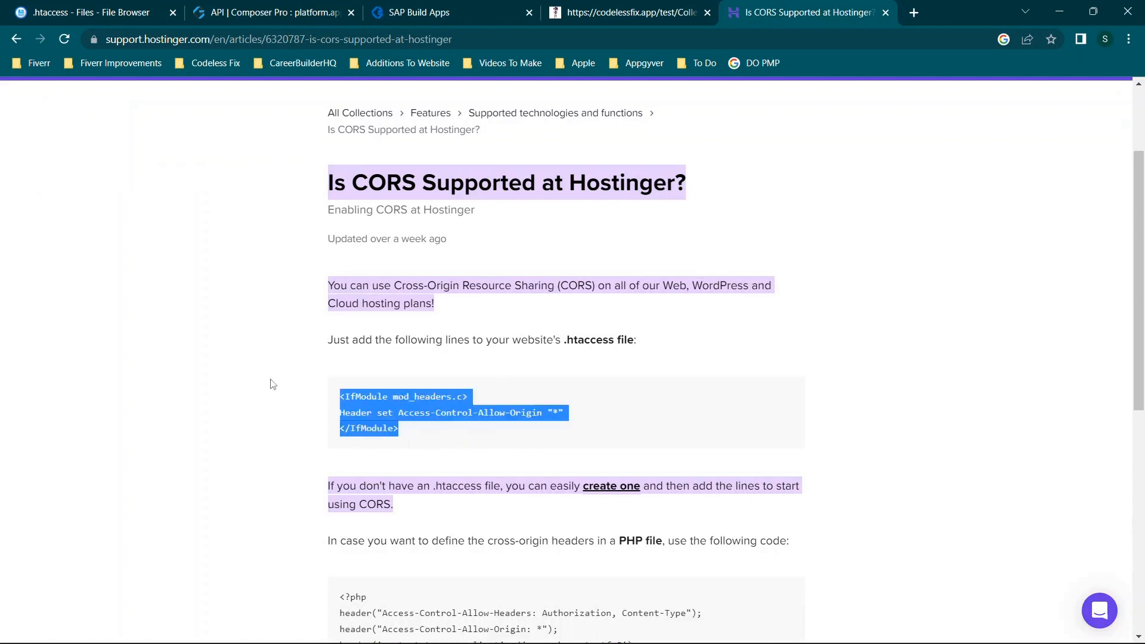
pyautogui.scroll(2, 270, 383)
pyautogui.scroll(-3, 269, 384)
pyautogui.click(125, 5)
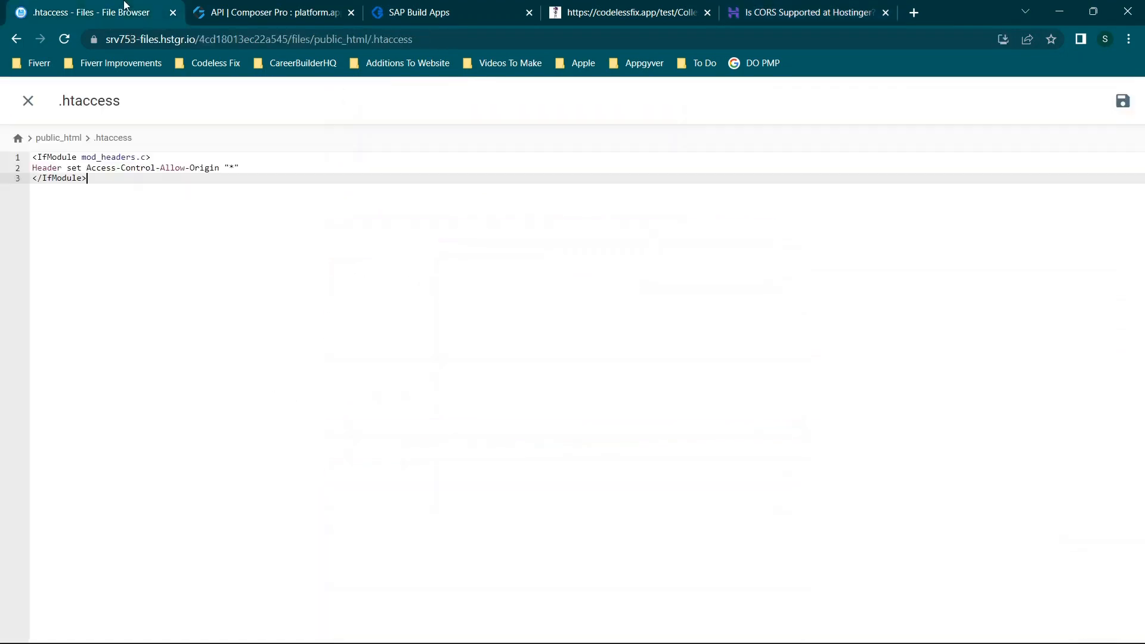
pyautogui.click(1123, 100)
# Reread the Hostinger article's instructions on CORS support, covering the .htaccess lines and the PHP header alternative
pyautogui.click(770, 12)
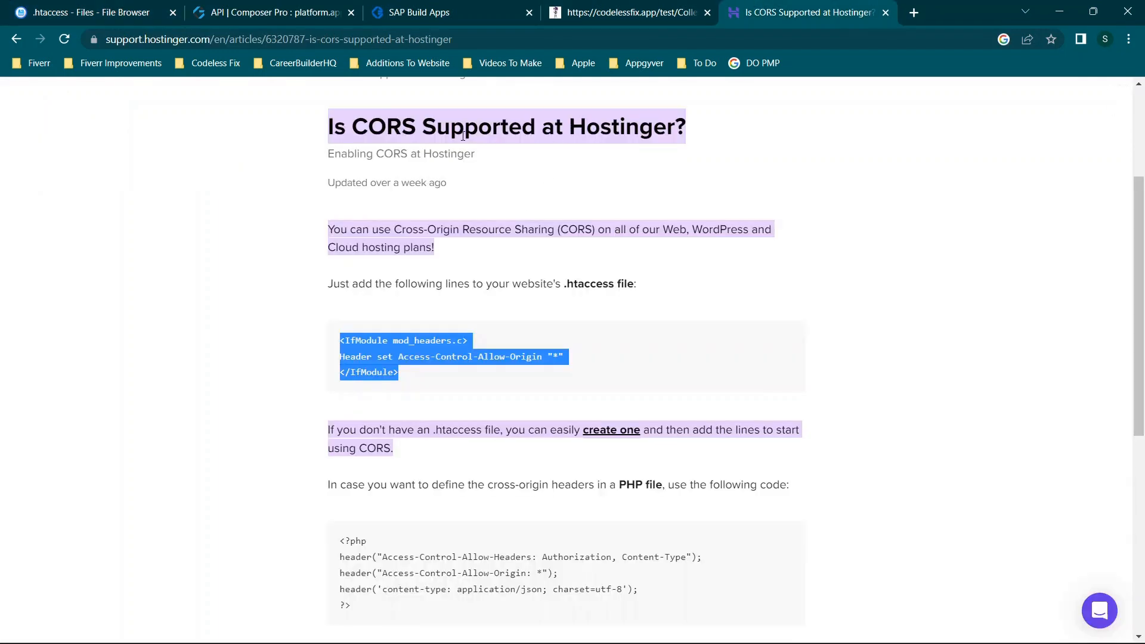
pyautogui.scroll(-1, 495, 208)
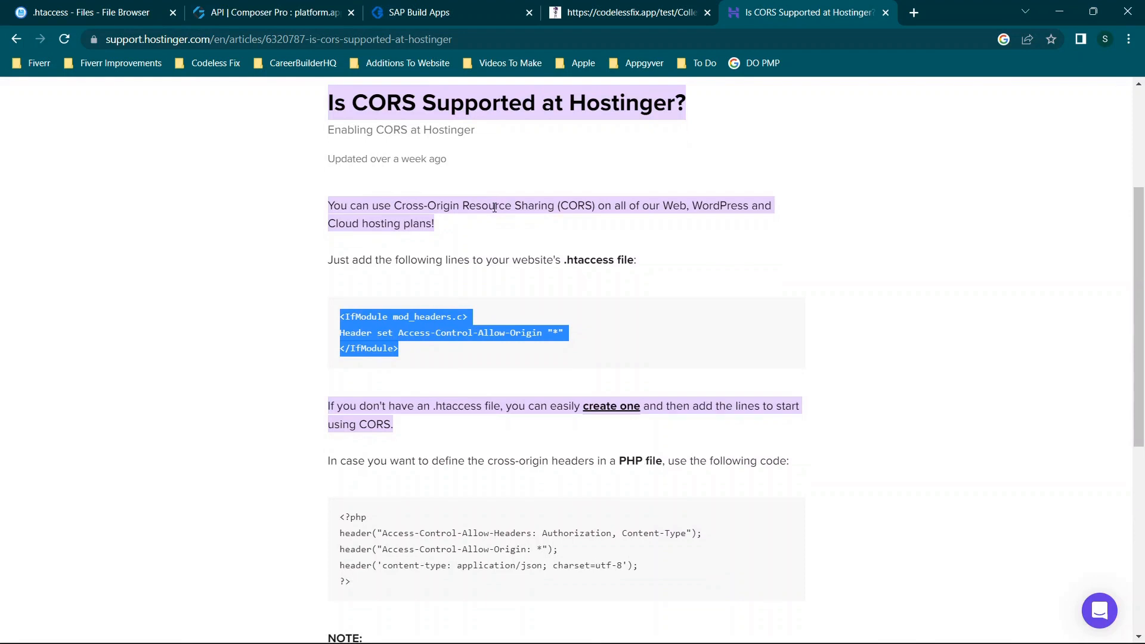
pyautogui.scroll(-4, 495, 207)
pyautogui.scroll(4, 495, 208)
pyautogui.scroll(4, 495, 208)
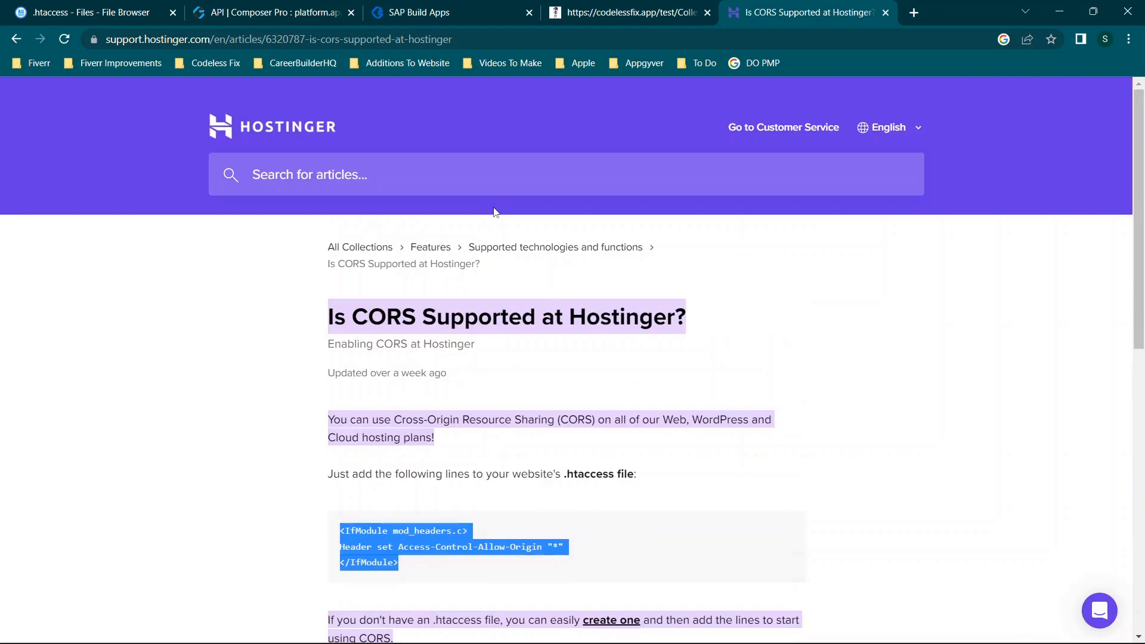
pyautogui.scroll(-3, 494, 212)
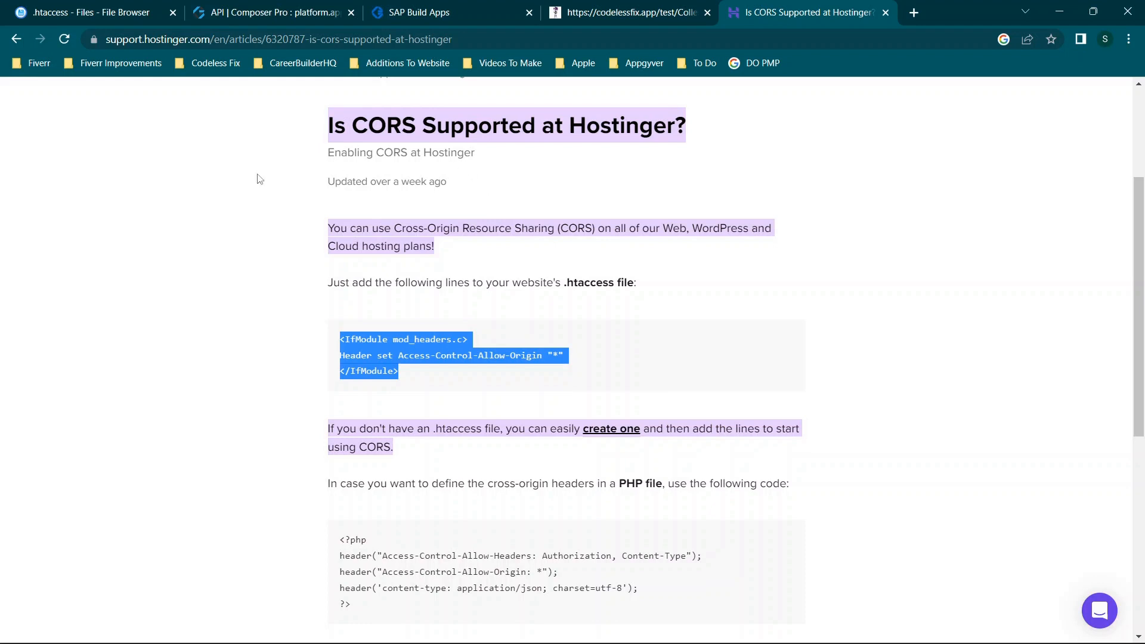
# Save and close the .htaccess file, and open the test folder inside public_html
pyautogui.click(36, 6)
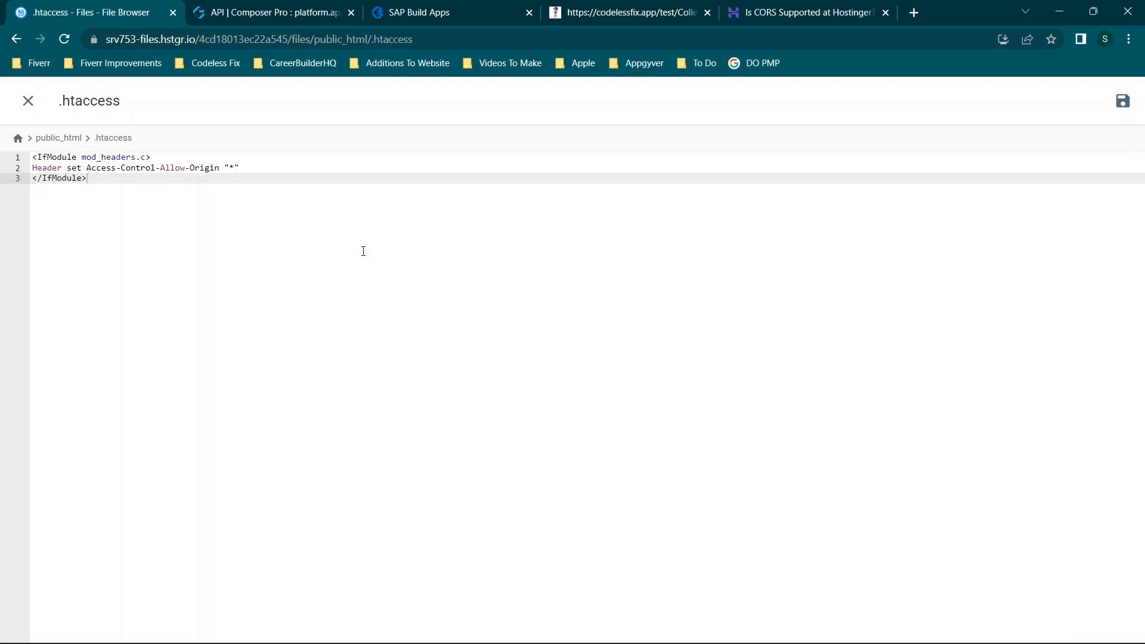
pyautogui.click(1123, 102)
pyautogui.click(26, 105)
pyautogui.scroll(-3, 553, 381)
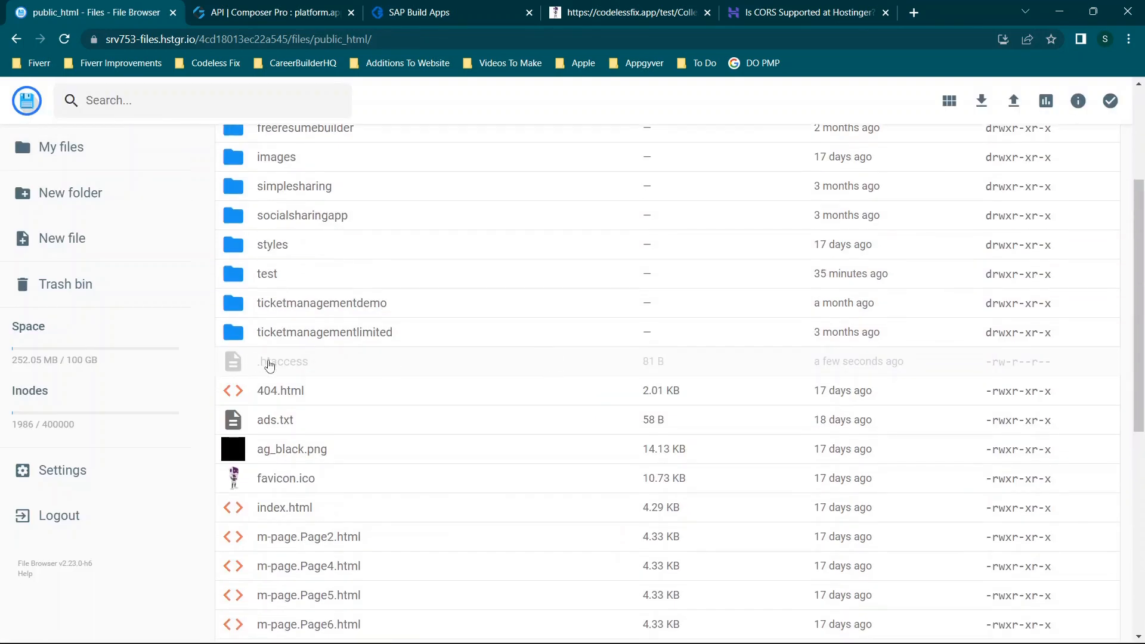
pyautogui.scroll(1, 286, 369)
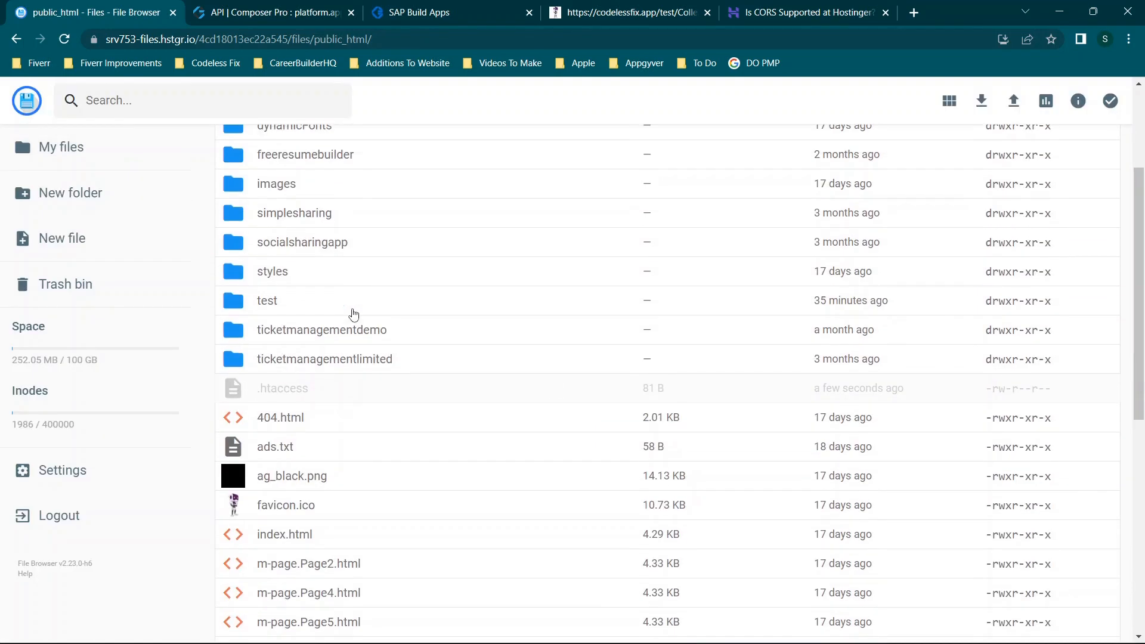
pyautogui.doubleClick(260, 308)
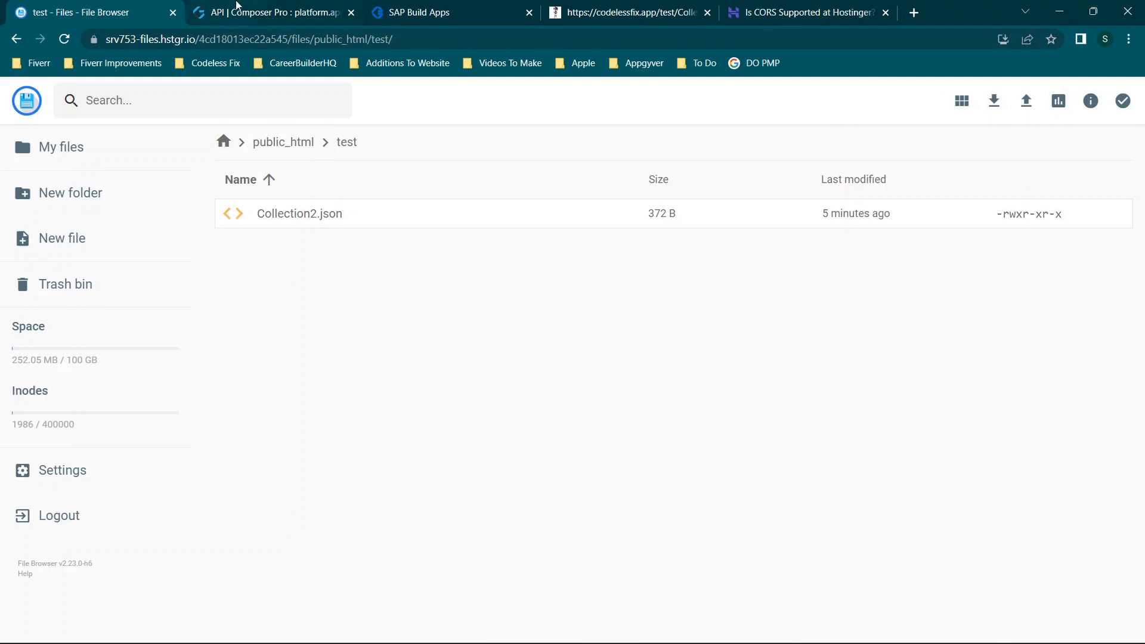
# Open the Get Record method's configuration in the app builder's REST resource and examine the {id} placeholder in its relative path
pyautogui.click(237, 6)
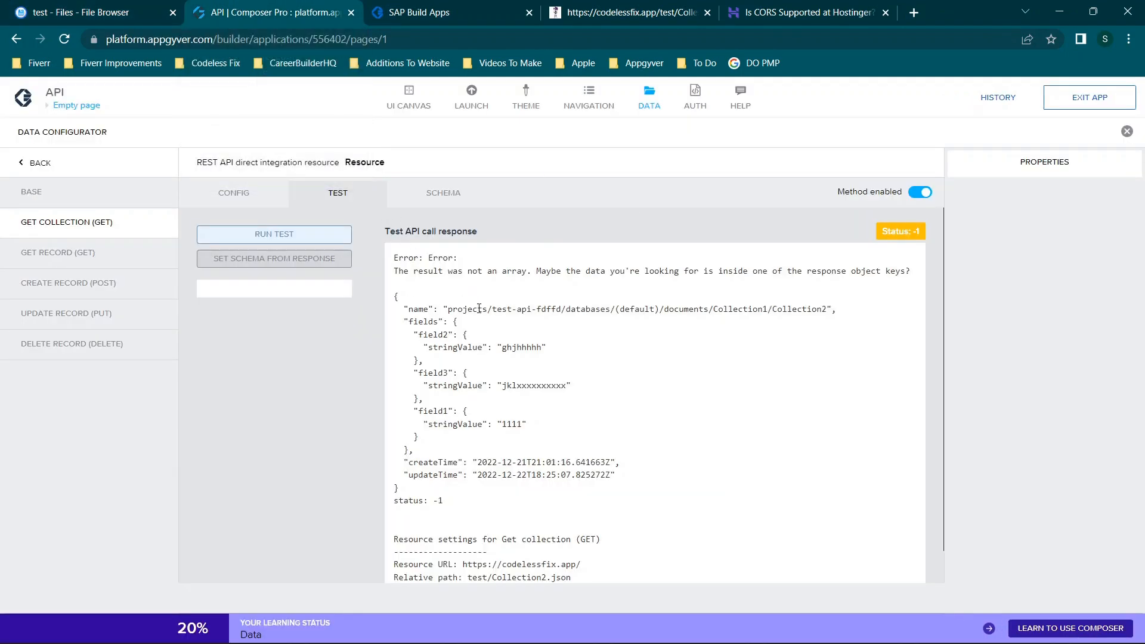
pyautogui.click(86, 252)
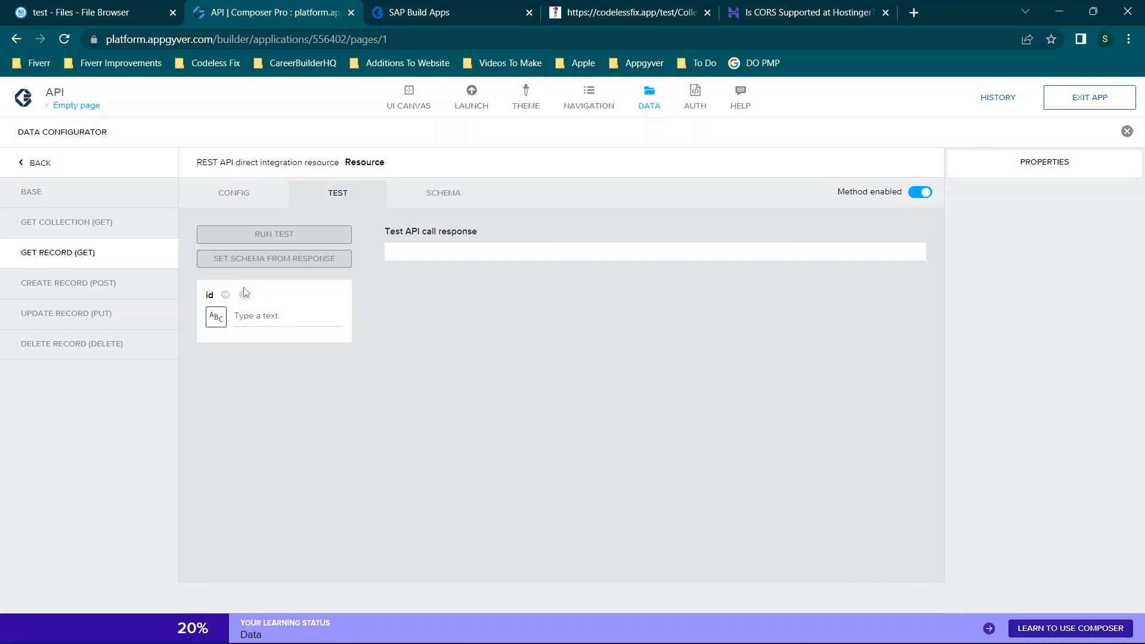
pyautogui.click(234, 193)
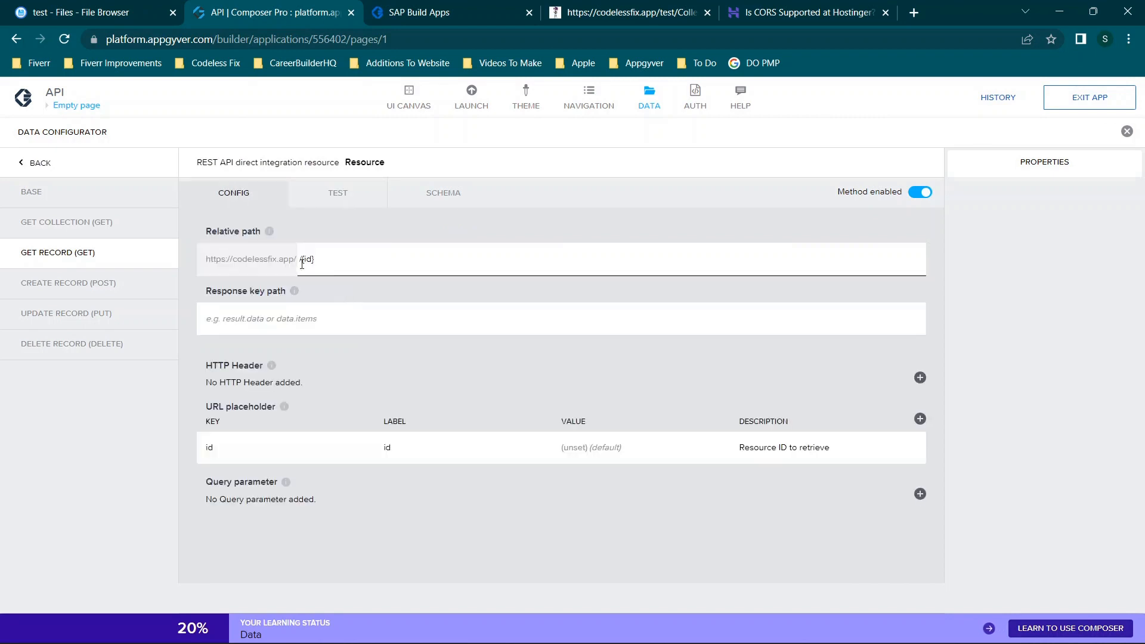
pyautogui.moveTo(300, 260); pyautogui.dragTo(316, 260)
pyautogui.click(303, 261)
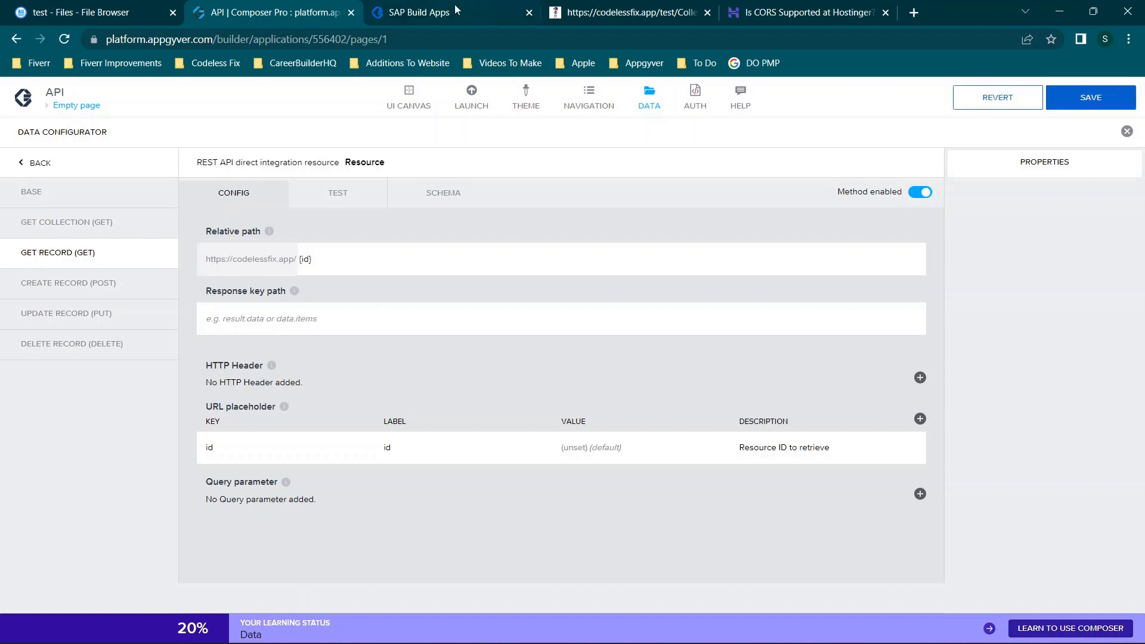
pyautogui.click(593, 7)
pyautogui.click(232, 40)
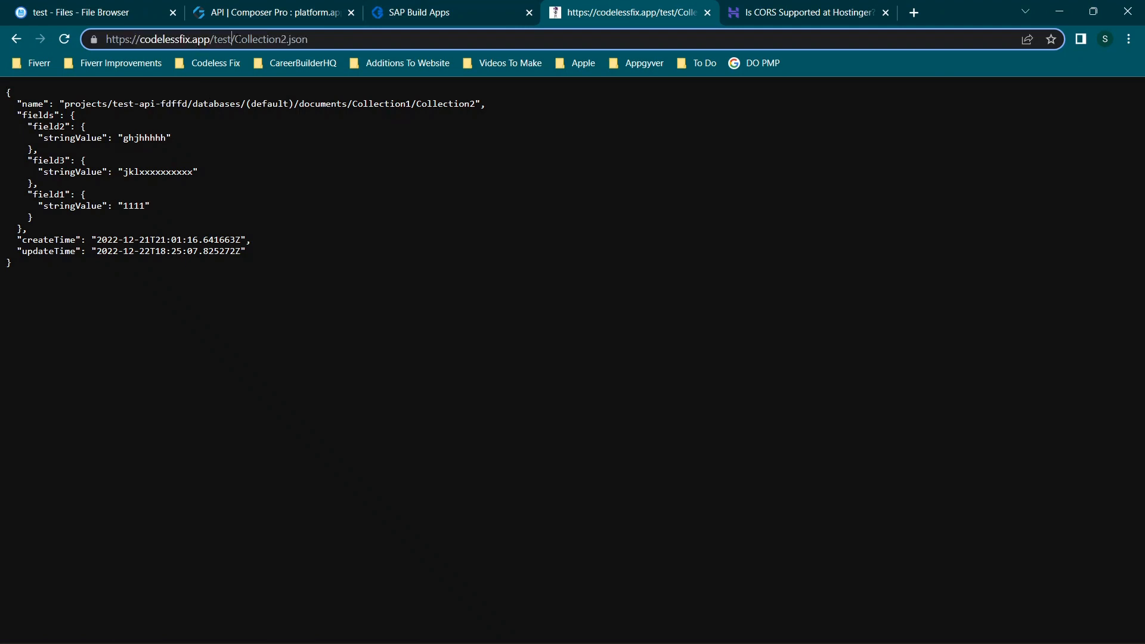
pyautogui.moveTo(233, 39); pyautogui.dragTo(381, 48)
pyautogui.press('BackSpace')
pyautogui.click(214, 8)
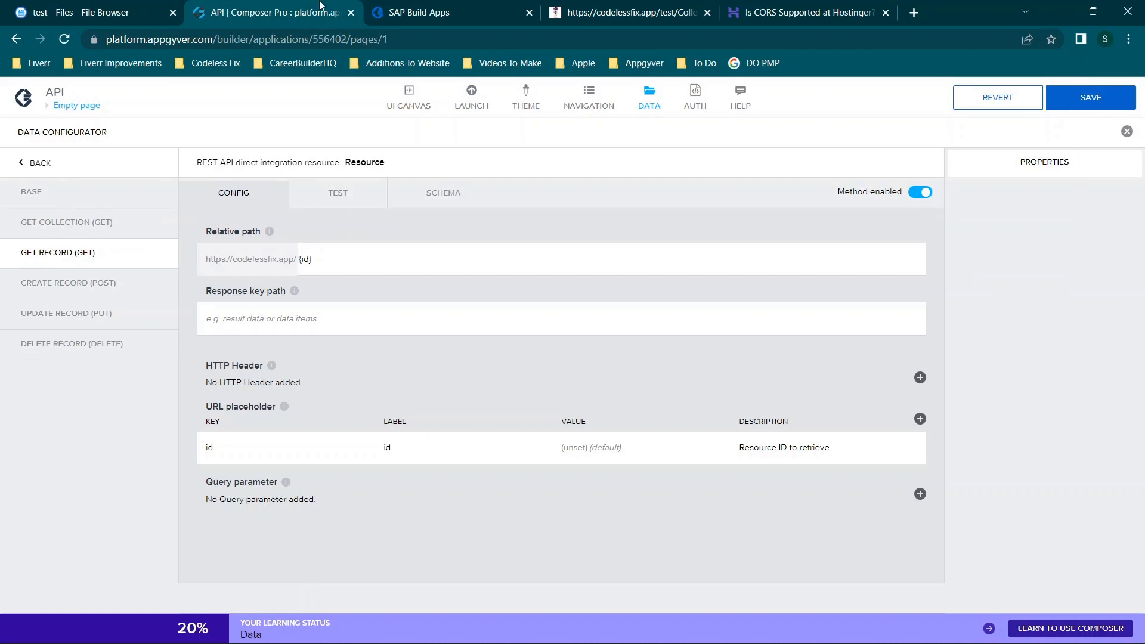
pyautogui.moveTo(206, 260); pyautogui.dragTo(298, 260)
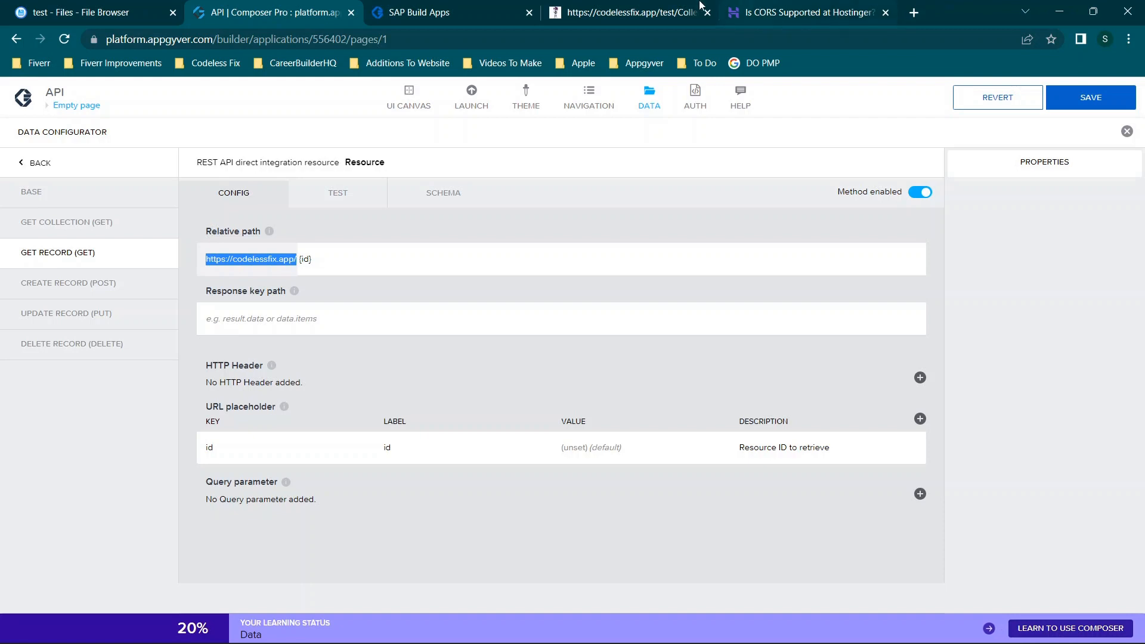
pyautogui.click(626, 12)
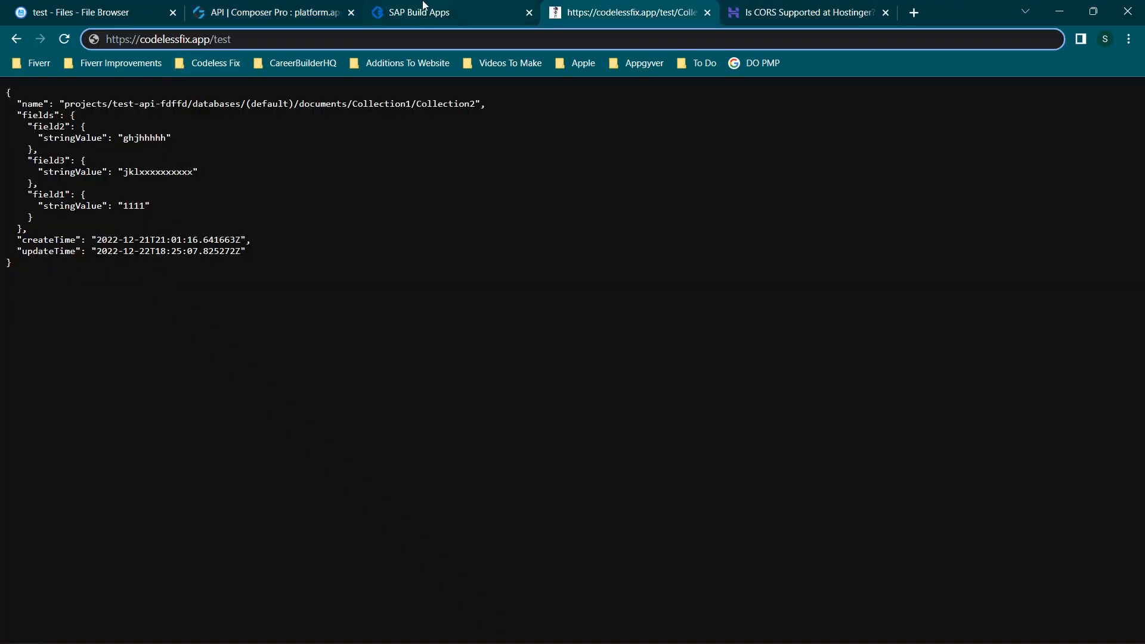
pyautogui.hotkey('ctrl', 'a')
pyautogui.press('BackSpace')
pyautogui.click(423, 4)
# Copy the path test/Collection2.json from the hosted JSON file's web address
pyautogui.click(571, 5)
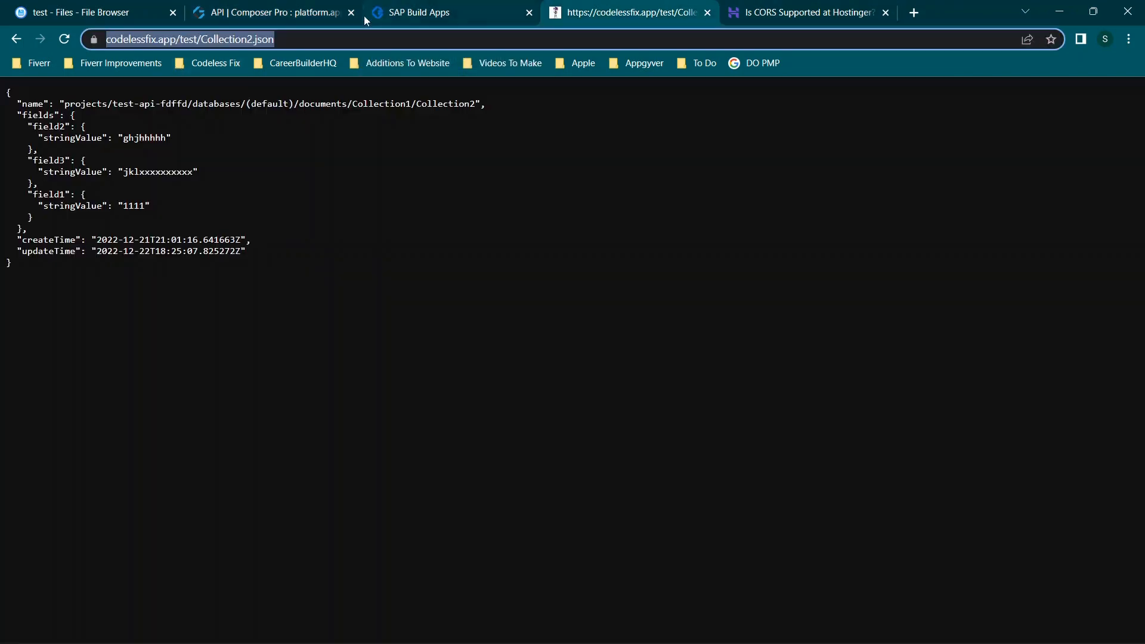
pyautogui.click(304, 39)
pyautogui.moveTo(213, 38); pyautogui.dragTo(371, 39)
pyautogui.hotkey('ctrl', 'c')
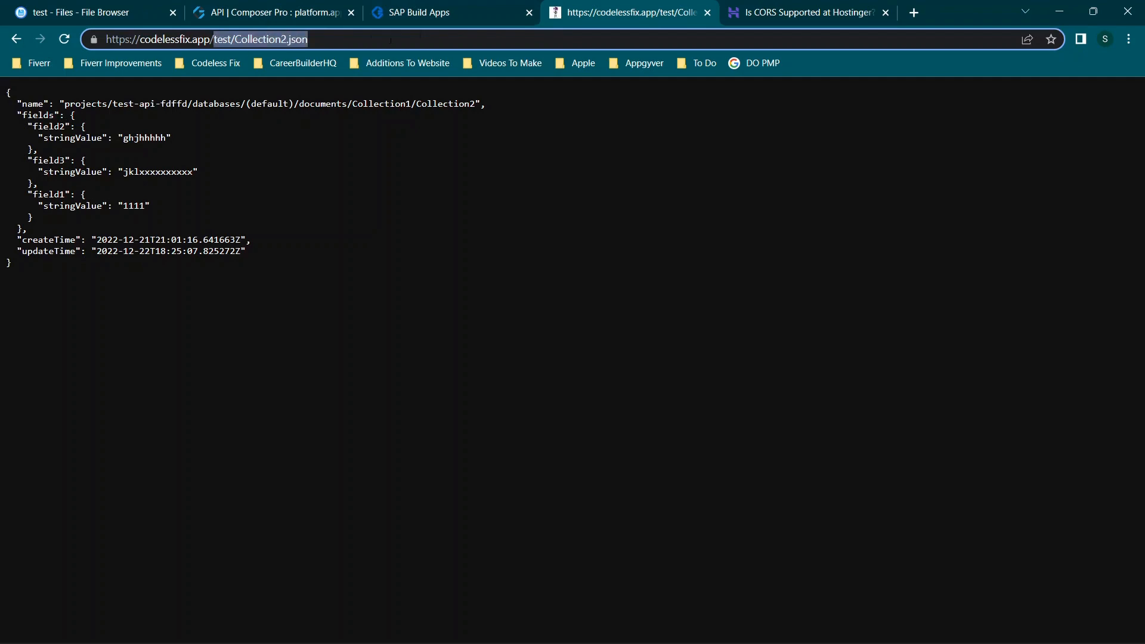
pyautogui.press('BackSpace')
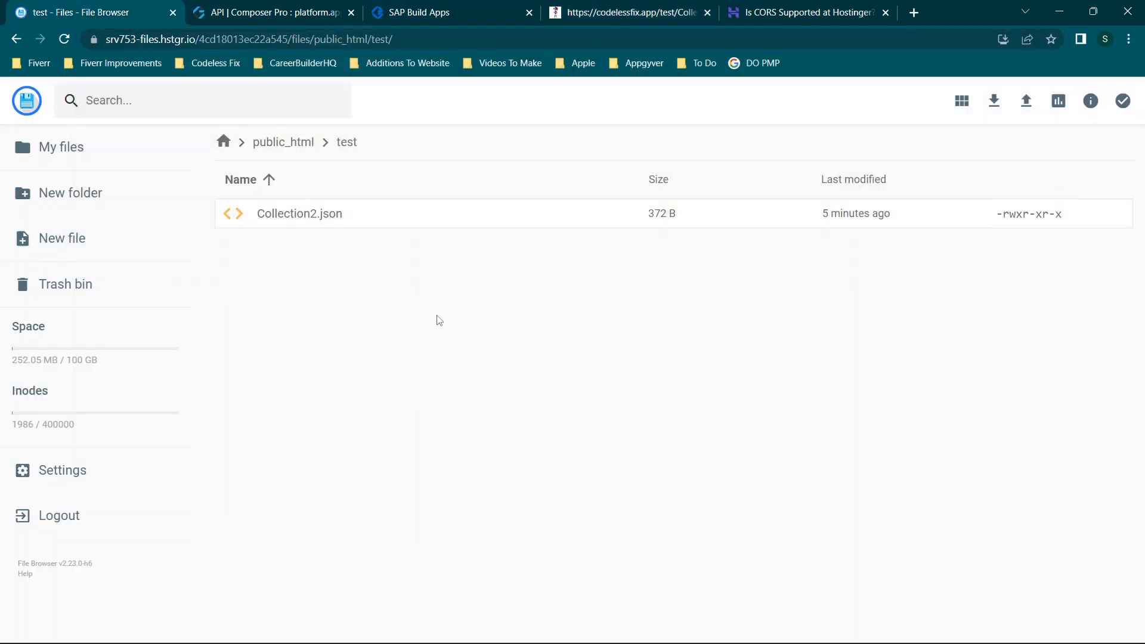
# Run the Get Record test on the resource in the app builder with test/Collection2.json as the id
pyautogui.click(272, 7)
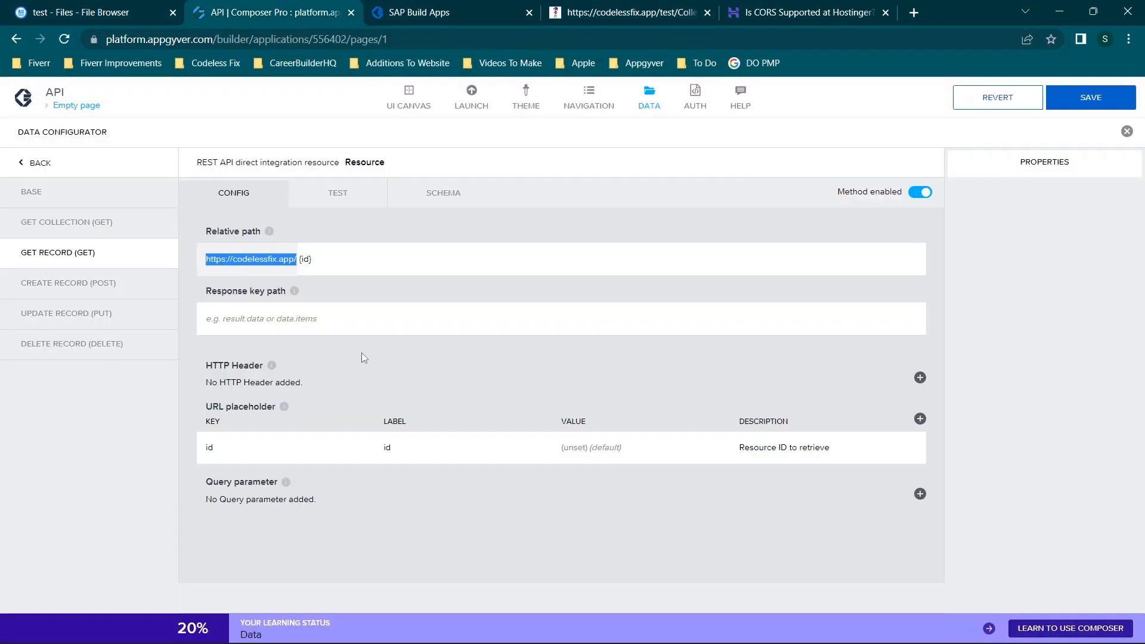
pyautogui.click(274, 312)
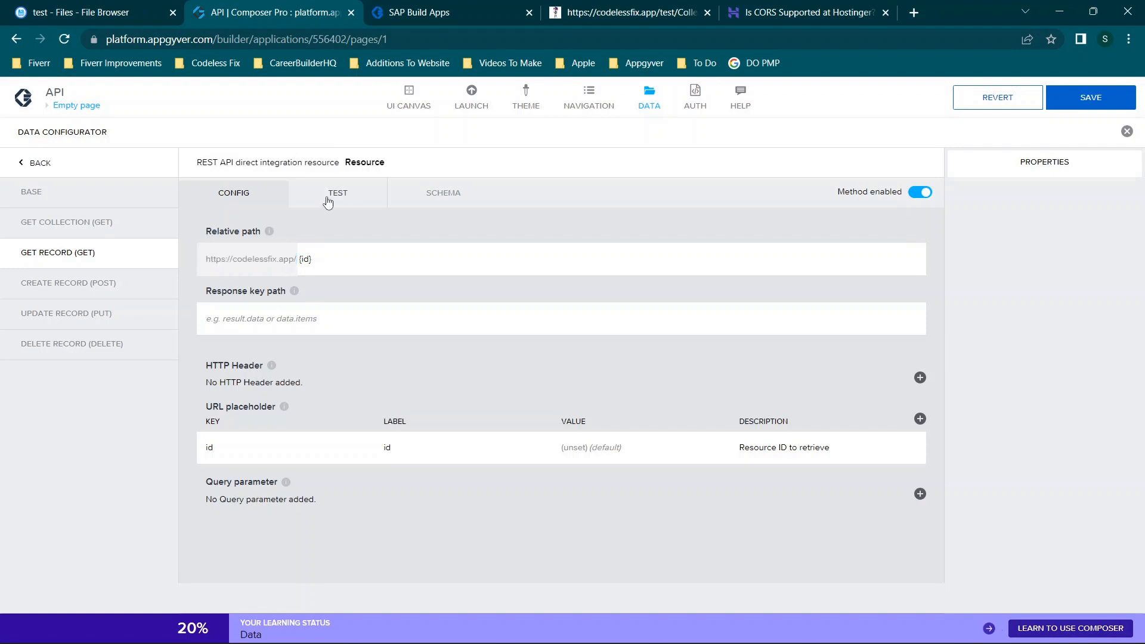
pyautogui.click(328, 197)
pyautogui.click(271, 317)
pyautogui.hotkey('ctrl', 'v')
pyautogui.click(292, 232)
pyautogui.click(293, 232)
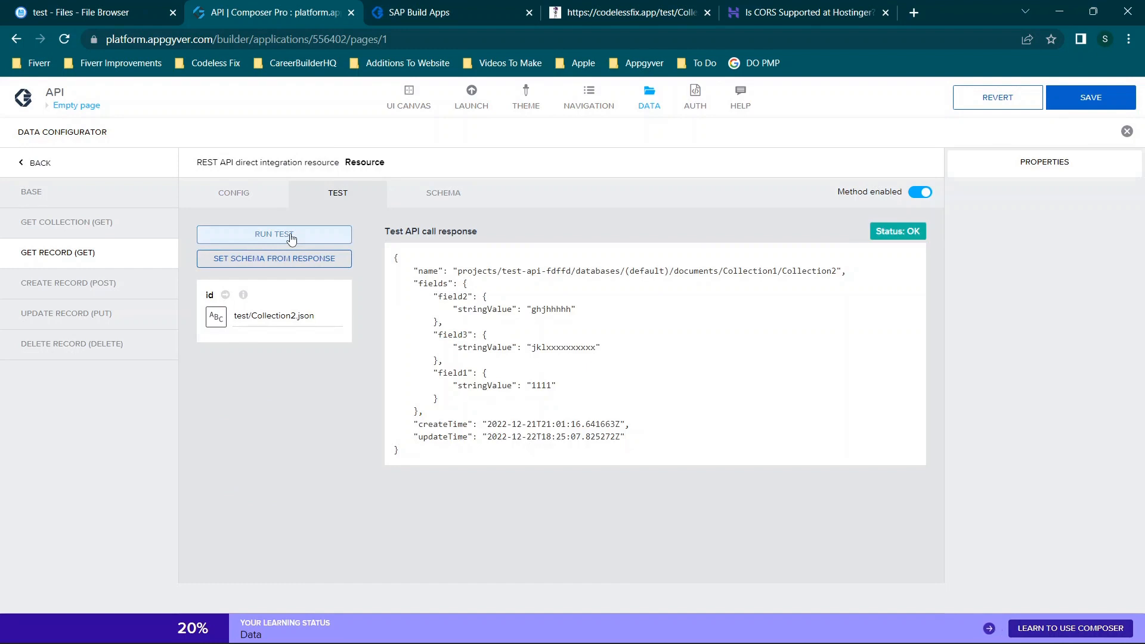
# Set the Get Record schema from the test response and save the app
pyautogui.click(246, 314)
pyautogui.click(238, 258)
pyautogui.scroll(-2, 737, 374)
pyautogui.scroll(1, 775, 334)
pyautogui.click(1091, 98)
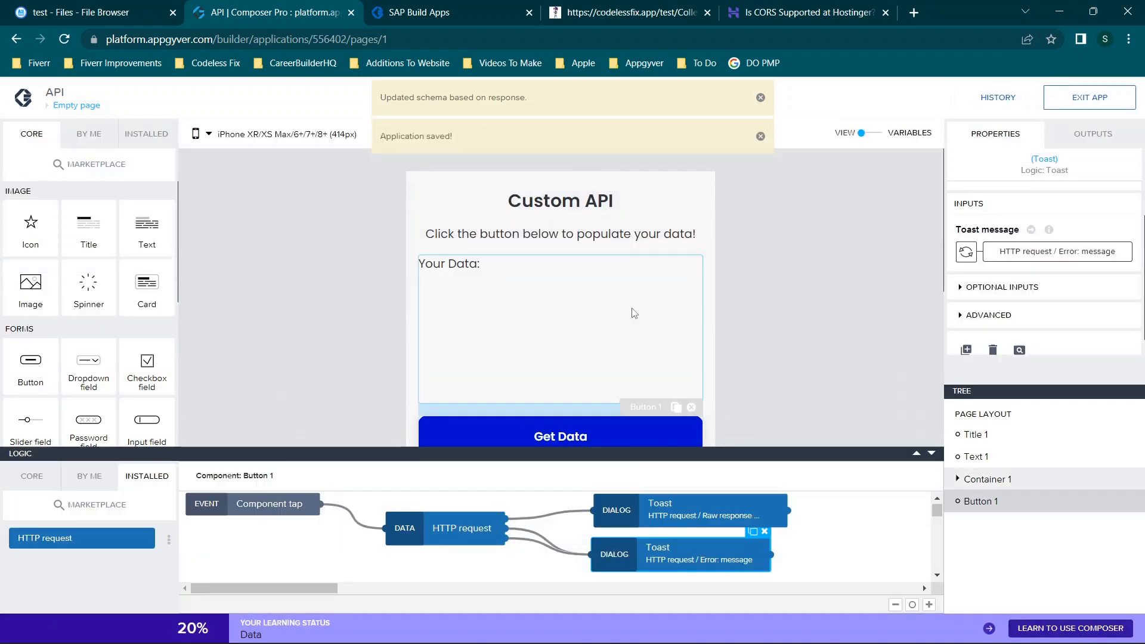
# Check the page with the Get Data button in the running app preview
pyautogui.scroll(-1, 634, 314)
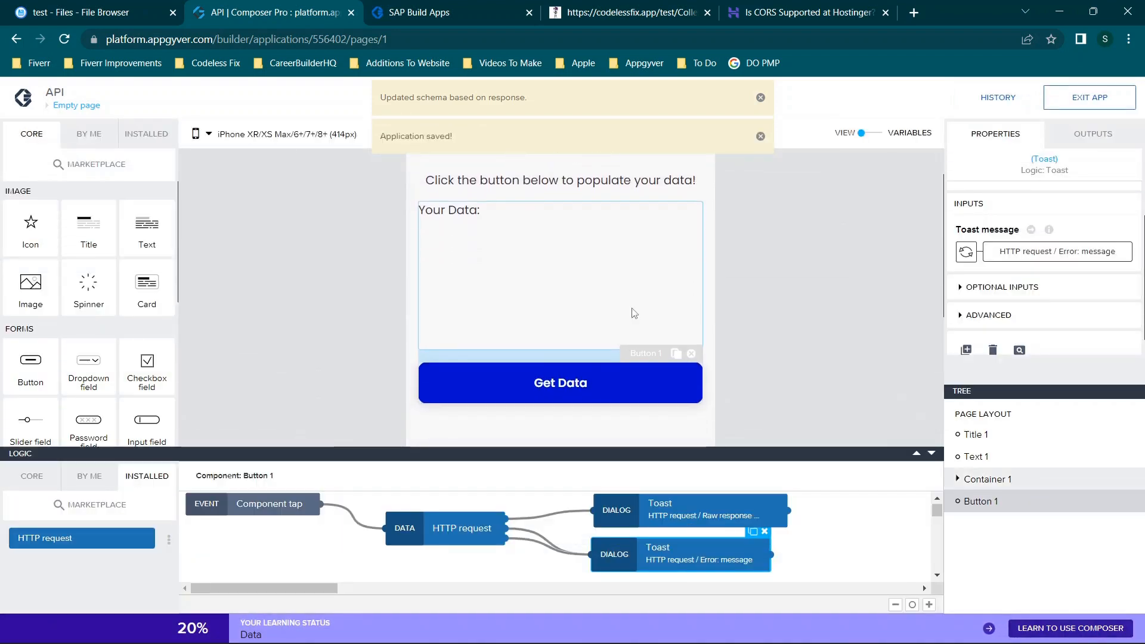
pyautogui.click(429, 12)
pyautogui.click(568, 356)
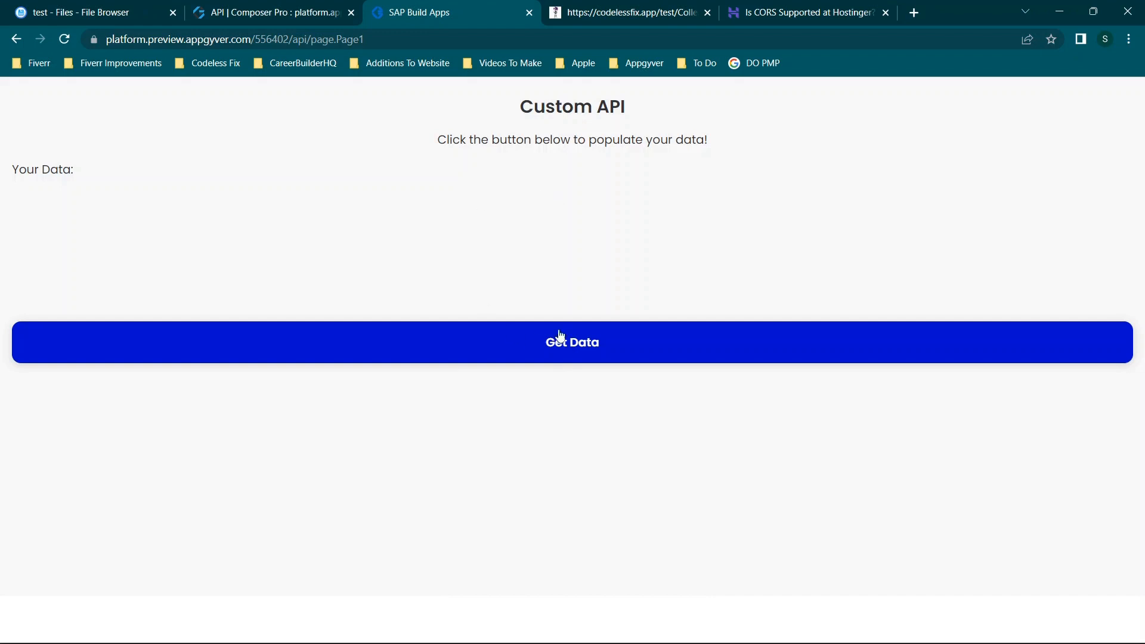
# Back in the app builder, delete the HTTP request and both Toast nodes from the Get Data button's logic
pyautogui.click(267, 10)
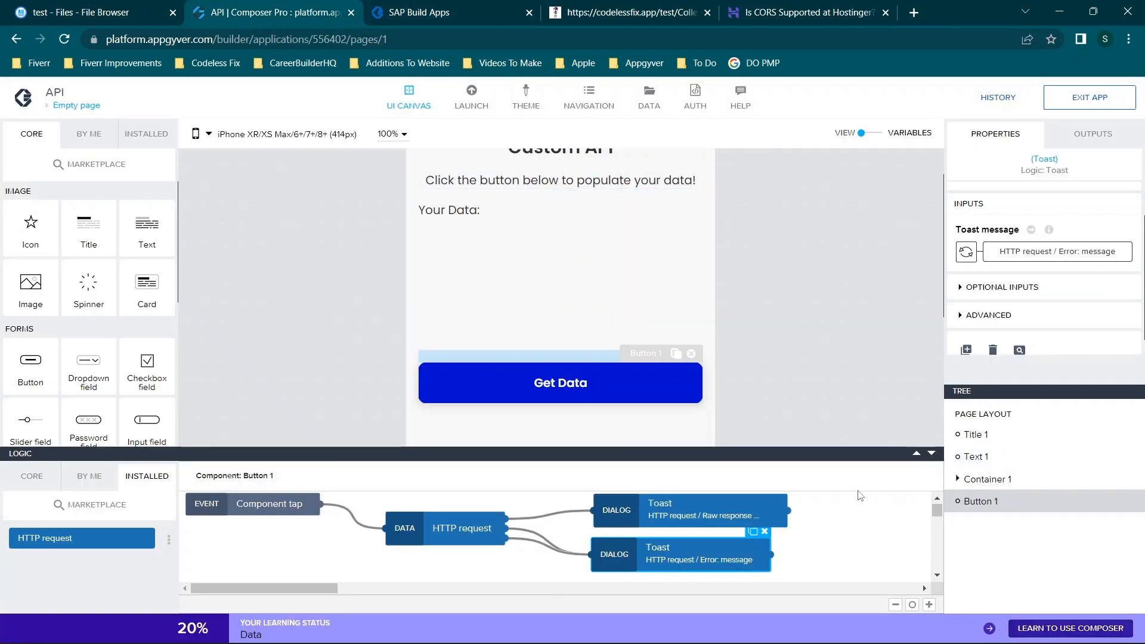
pyautogui.moveTo(801, 563); pyautogui.dragTo(436, 513)
pyautogui.press('Delete')
pyautogui.click(707, 506)
pyautogui.press('Delete')
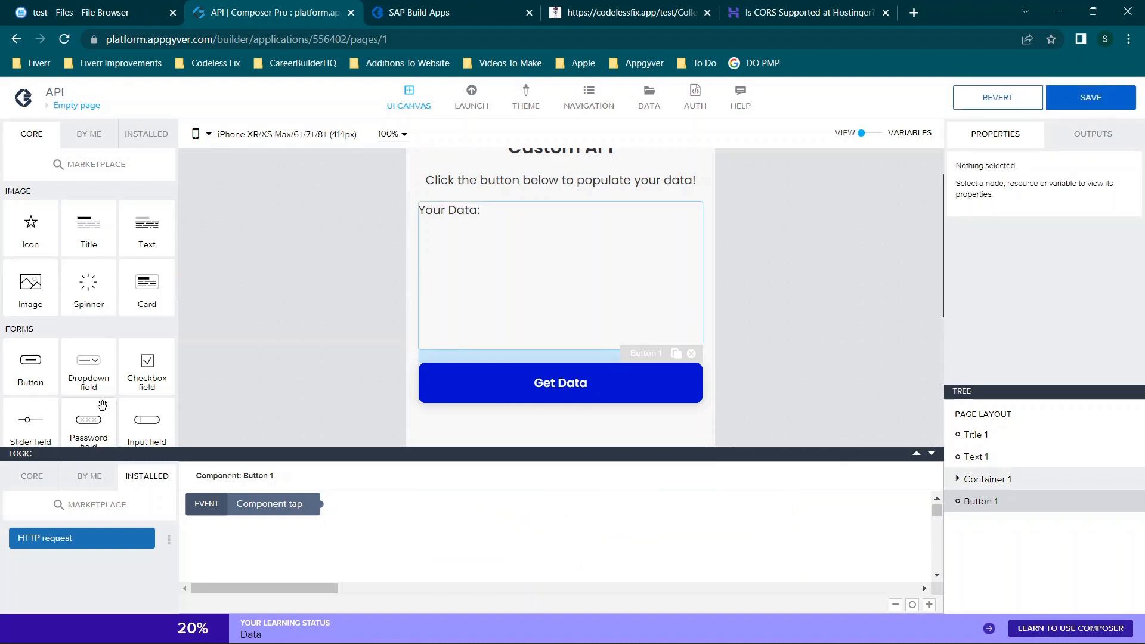
# Add an input field to the page between the Your Data container and the Get Data button
pyautogui.moveTo(147, 421); pyautogui.dragTo(506, 367)
pyautogui.scroll(-2, 654, 380)
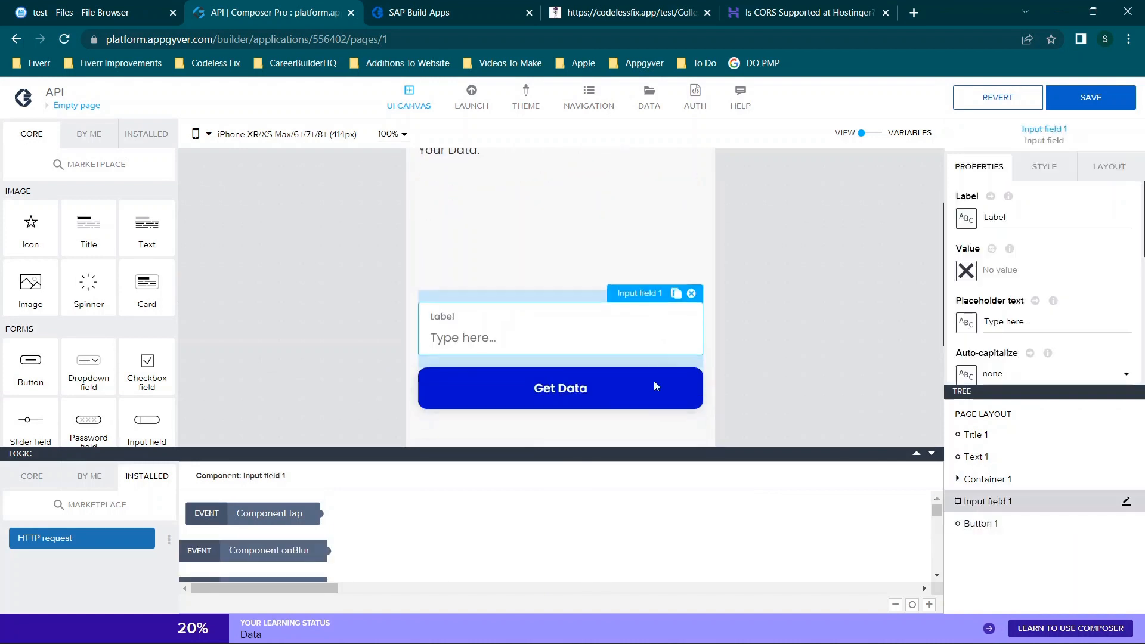
pyautogui.scroll(1, 654, 380)
pyautogui.scroll(2, 572, 349)
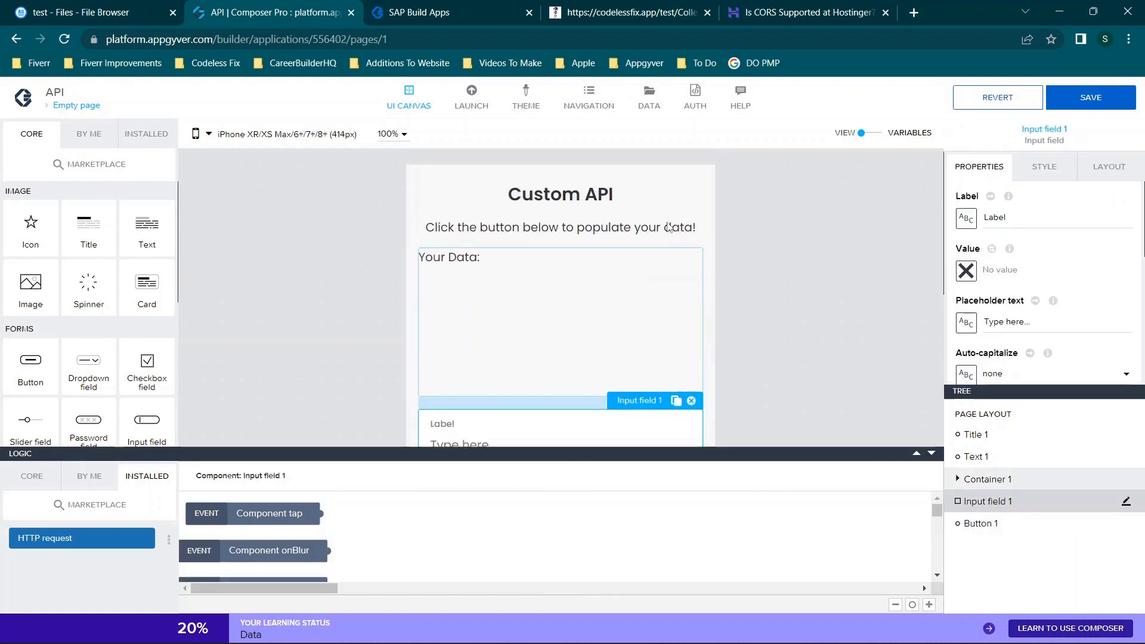
# Inspect the properties and logic of the Your Data text, the input field and the Get Data button in turn
pyautogui.click(464, 268)
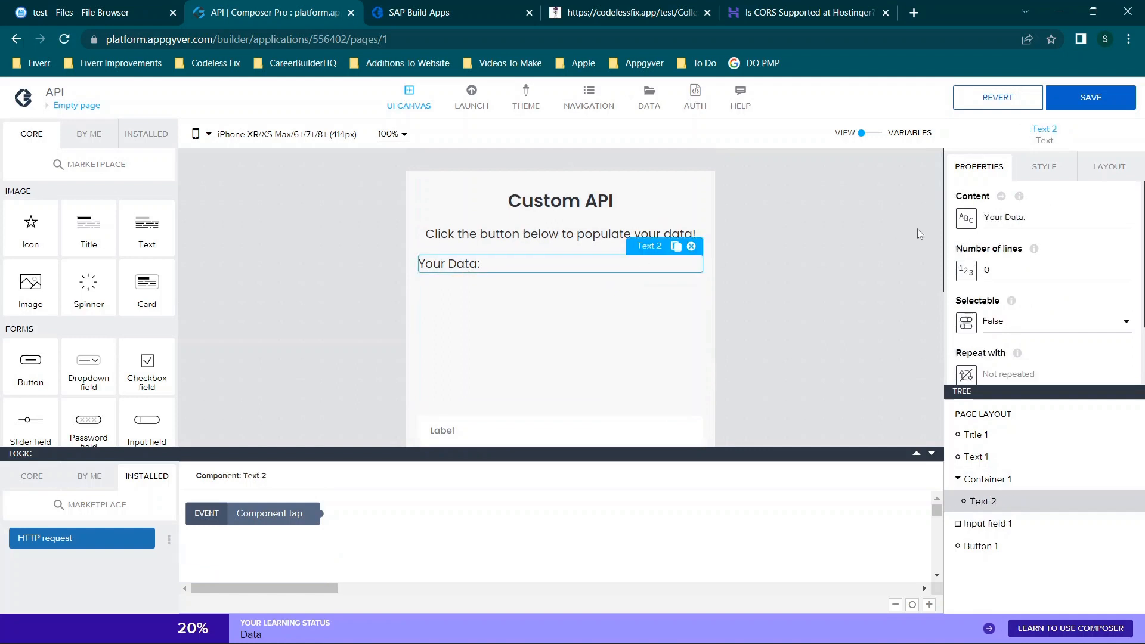
pyautogui.scroll(-2, 820, 273)
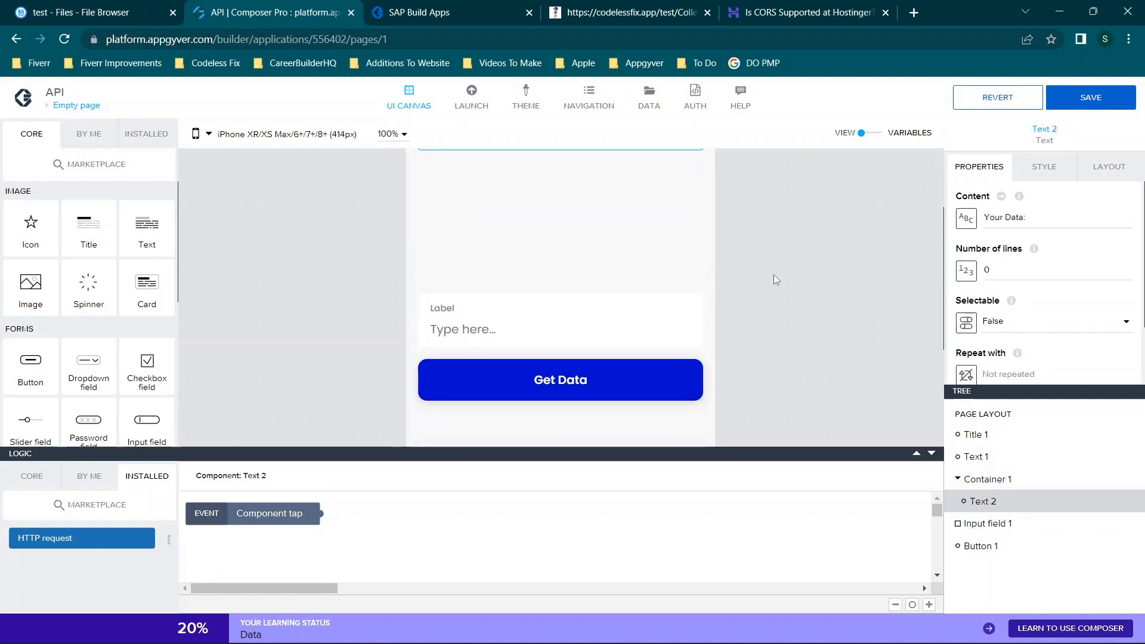
pyautogui.click(465, 322)
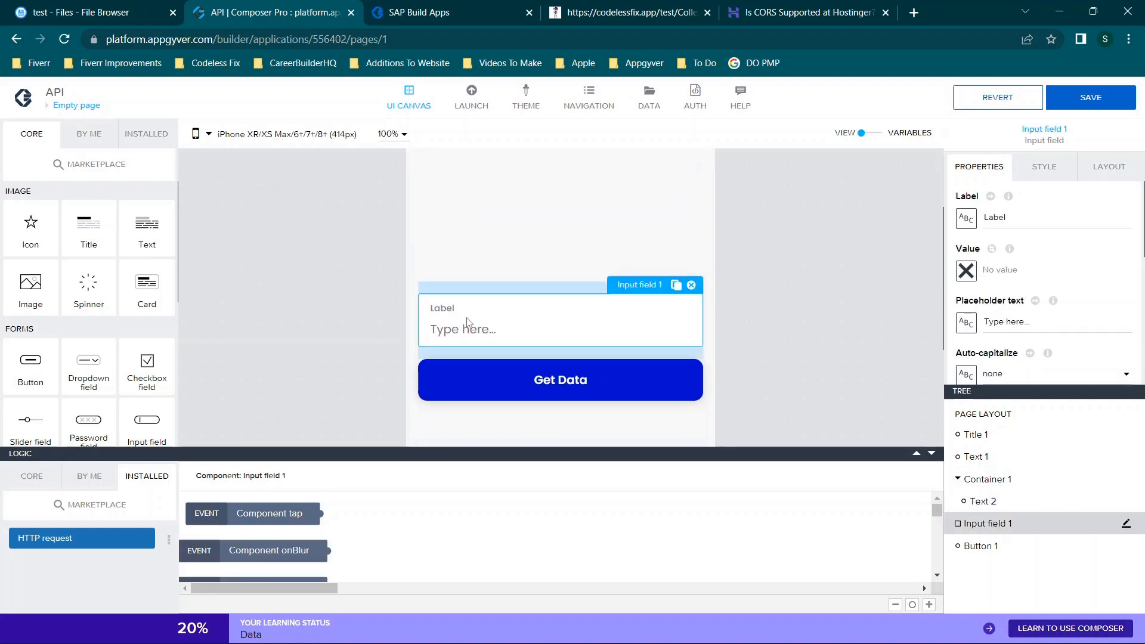
pyautogui.click(594, 381)
pyautogui.scroll(2, 944, 260)
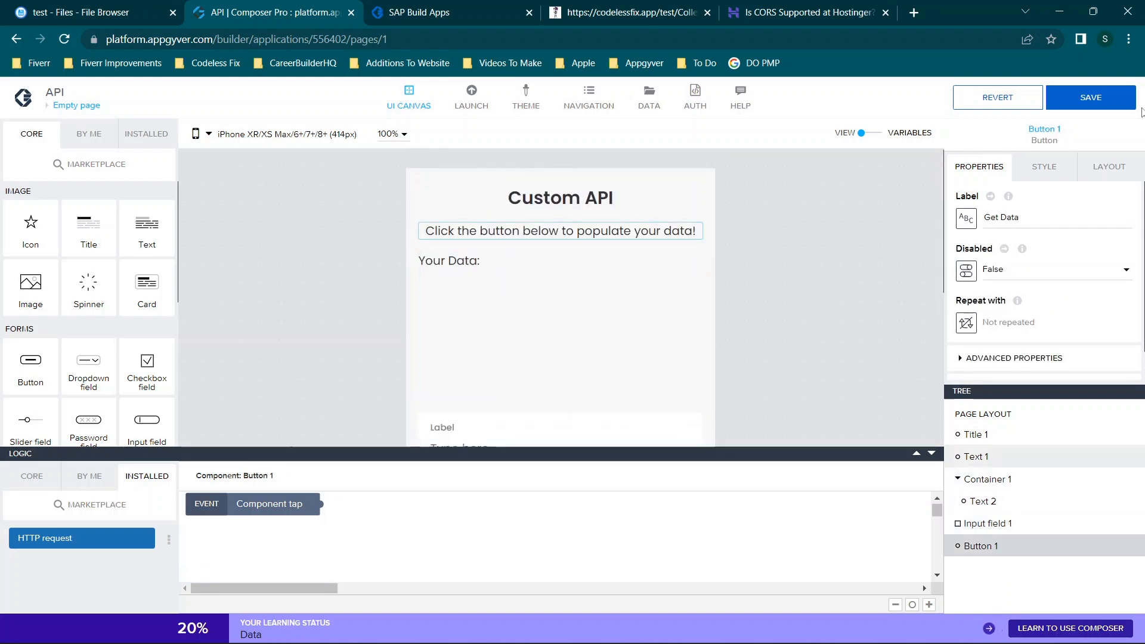
# Save the app and add two text page variables named loadeddata and id
pyautogui.click(1109, 100)
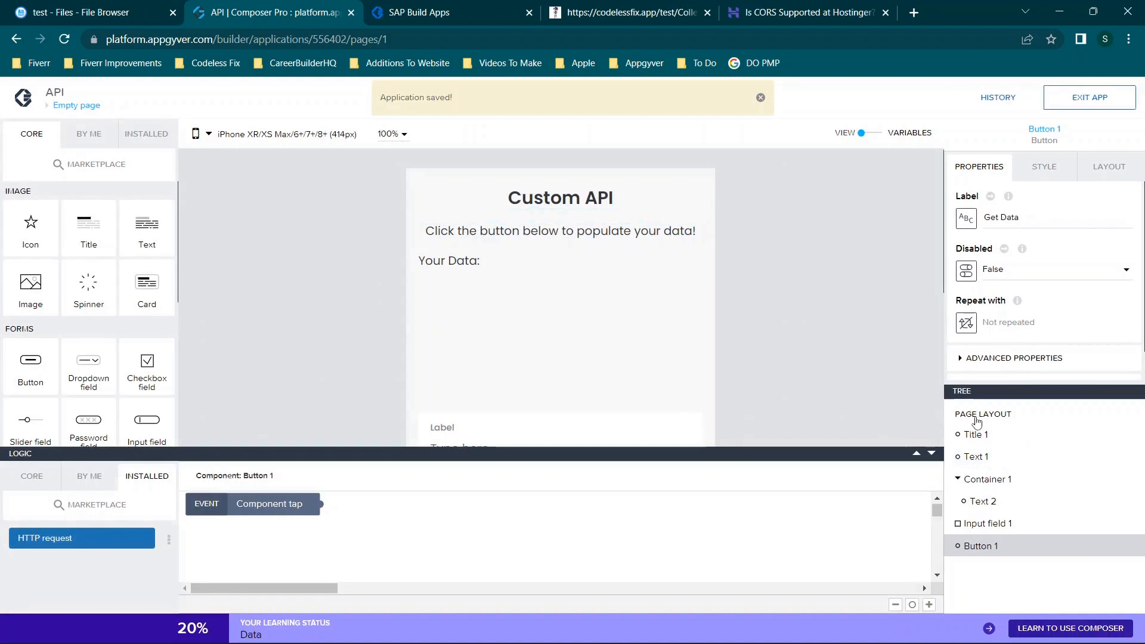
pyautogui.click(872, 133)
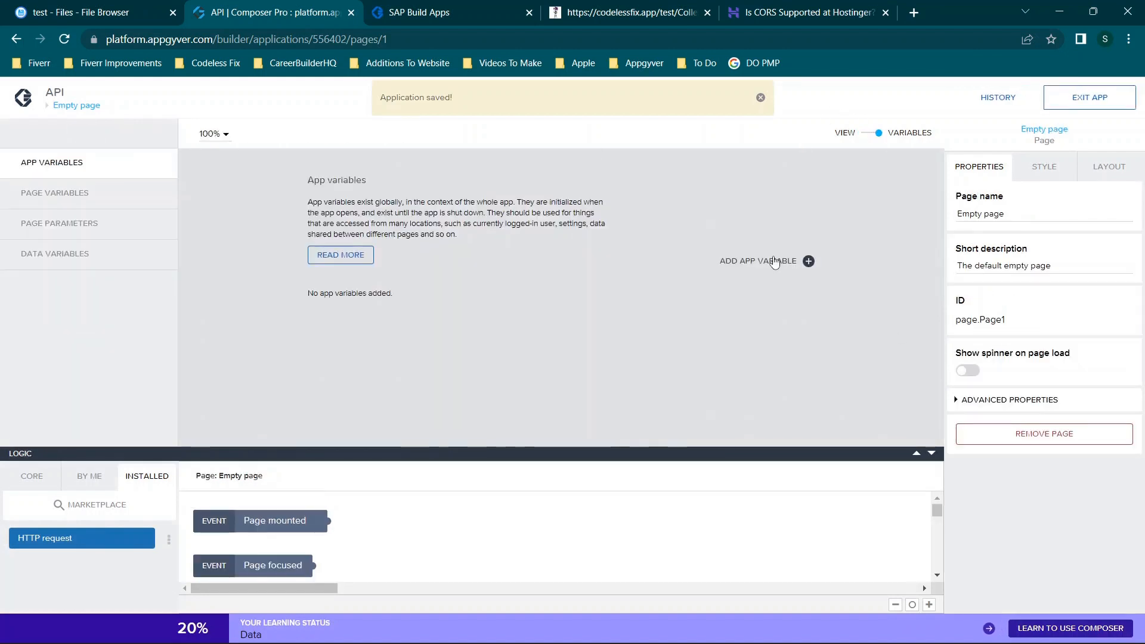
pyautogui.click(67, 199)
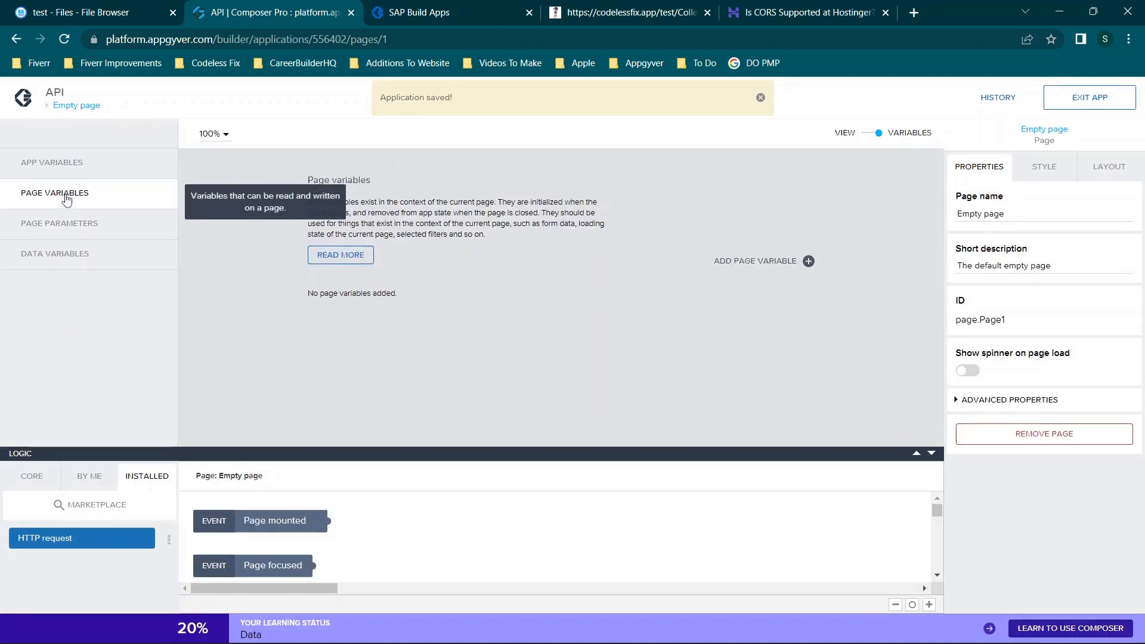
pyautogui.click(765, 264)
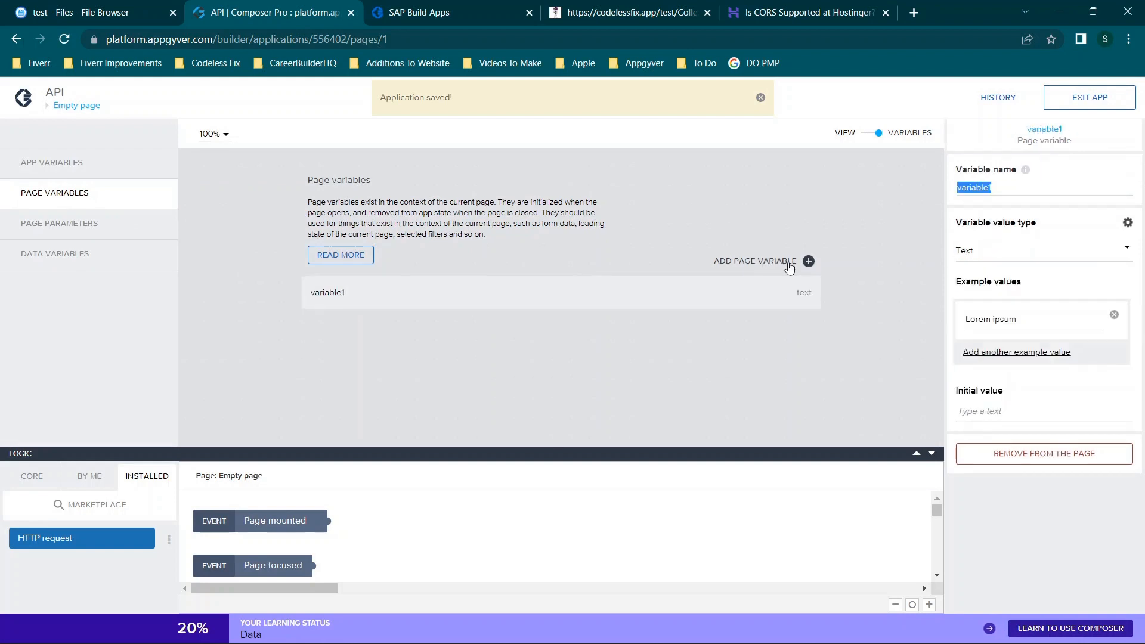
pyautogui.write('loaded c')
pyautogui.press('BackSpace')
pyautogui.press('BackSpace')
pyautogui.write('data')
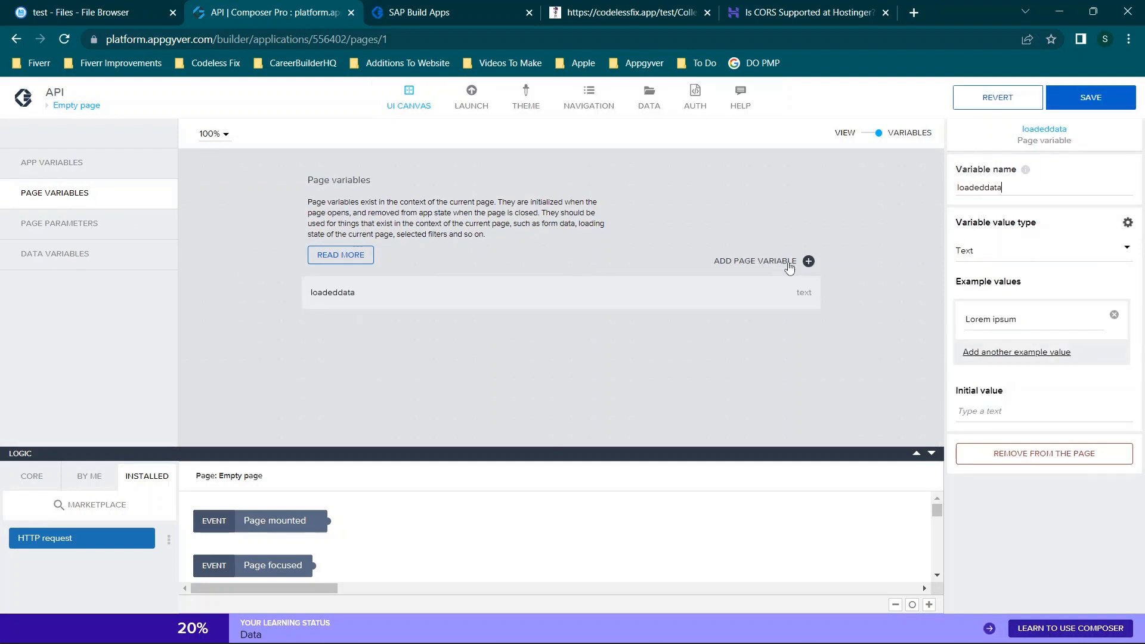
pyautogui.click(792, 261)
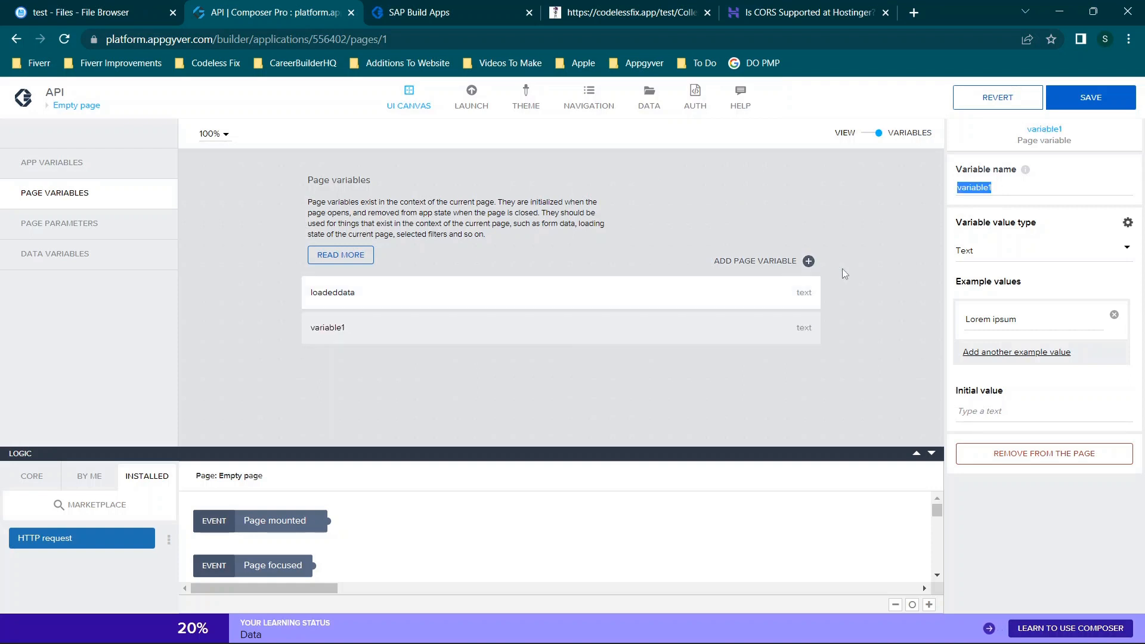
pyautogui.write('id')
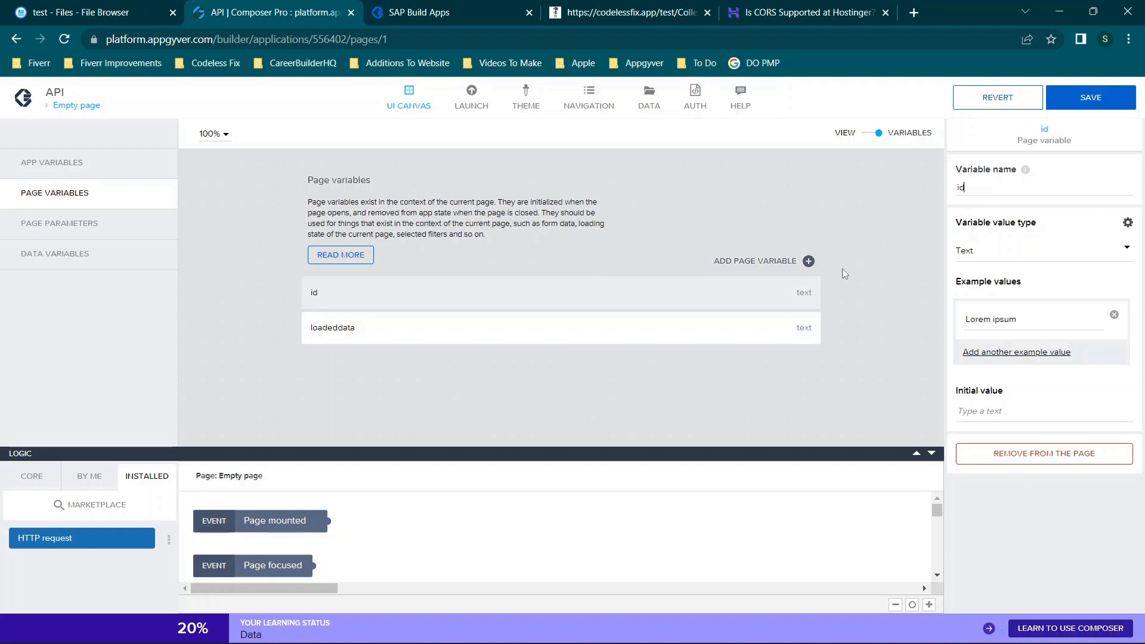
# Back in the page view, add a Set page variable node to the page logic and connect it to the Page mounted event
pyautogui.click(870, 133)
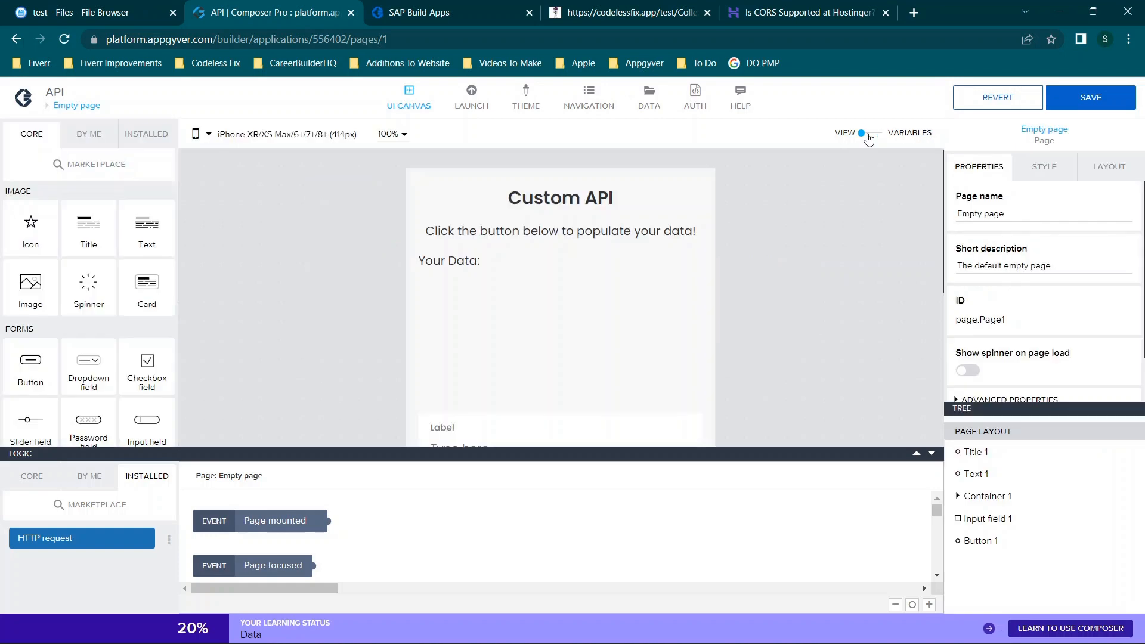
pyautogui.click(511, 265)
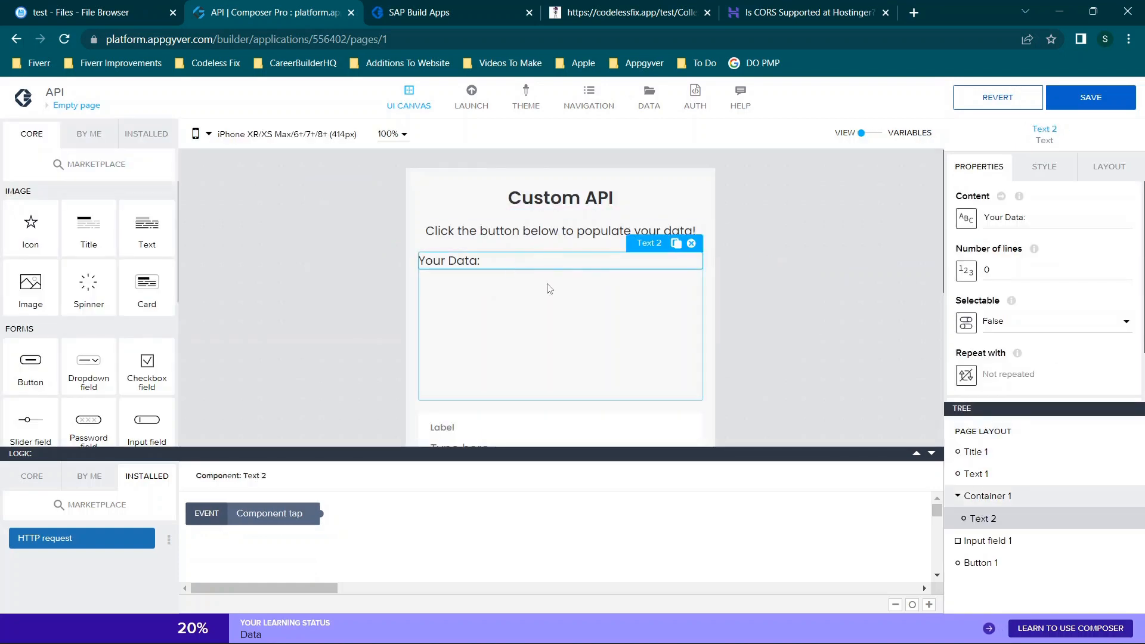
pyautogui.click(1006, 436)
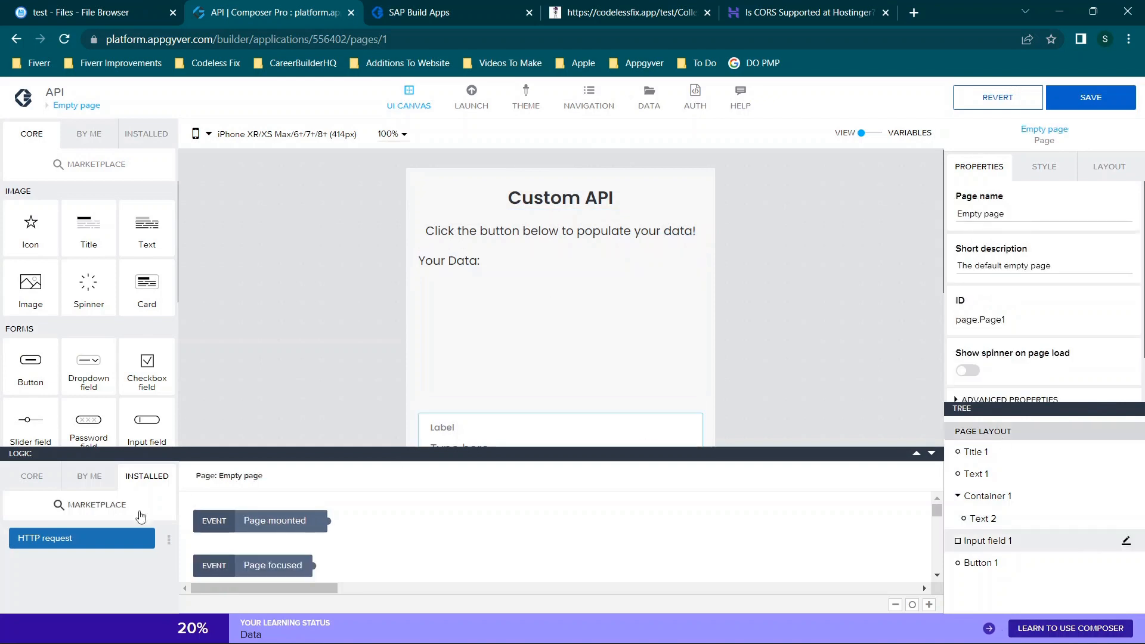
pyautogui.click(49, 474)
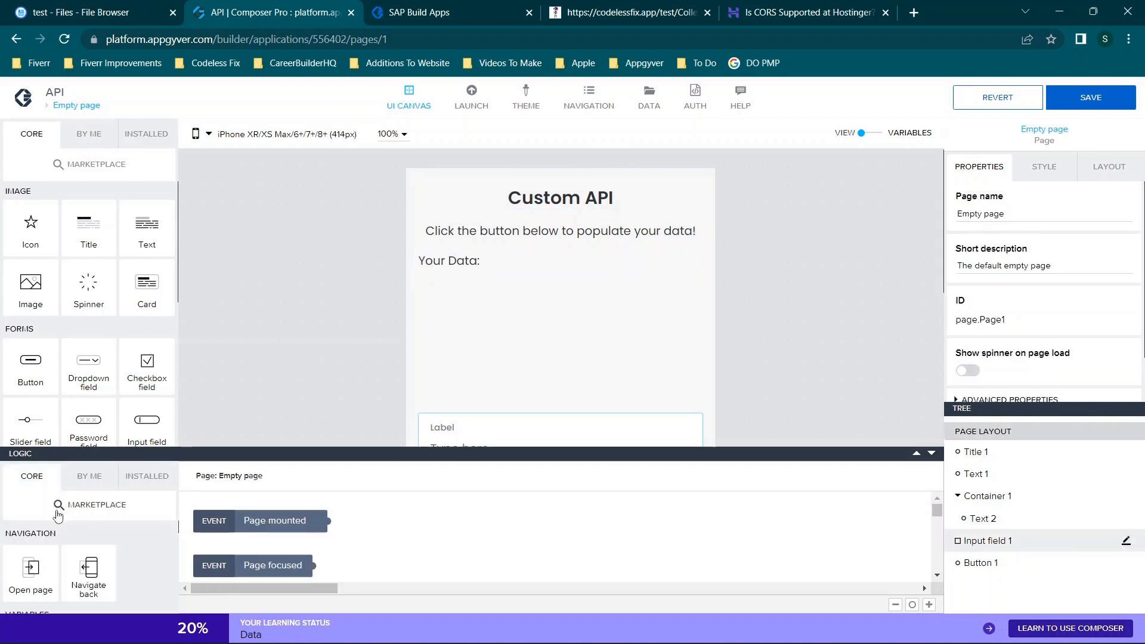
pyautogui.scroll(-2, 76, 542)
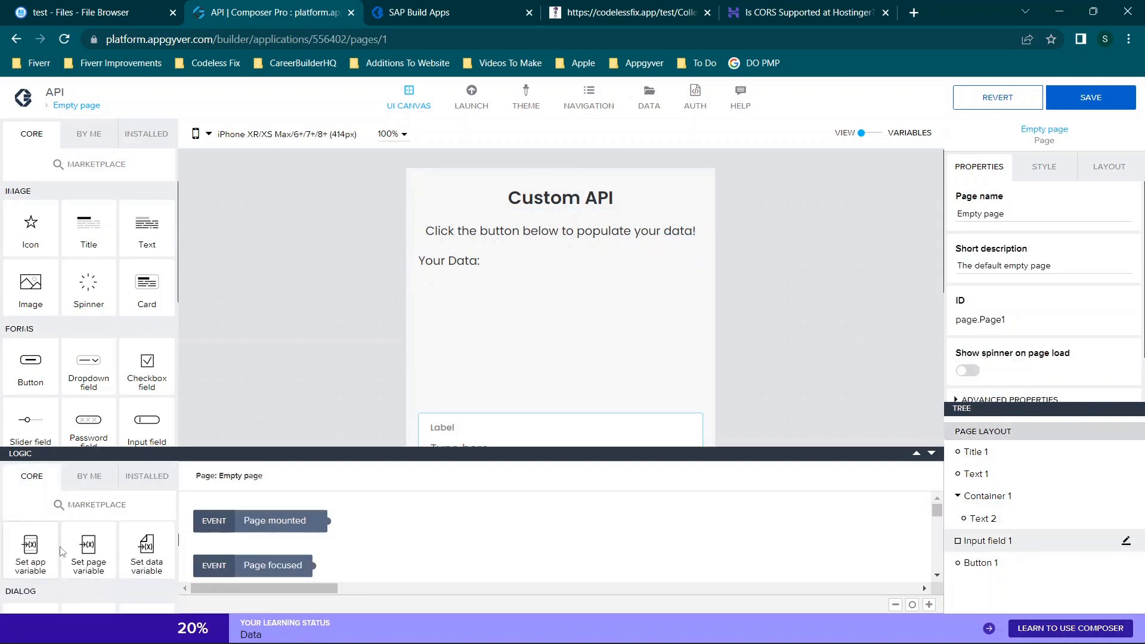
pyautogui.moveTo(90, 544); pyautogui.dragTo(443, 536)
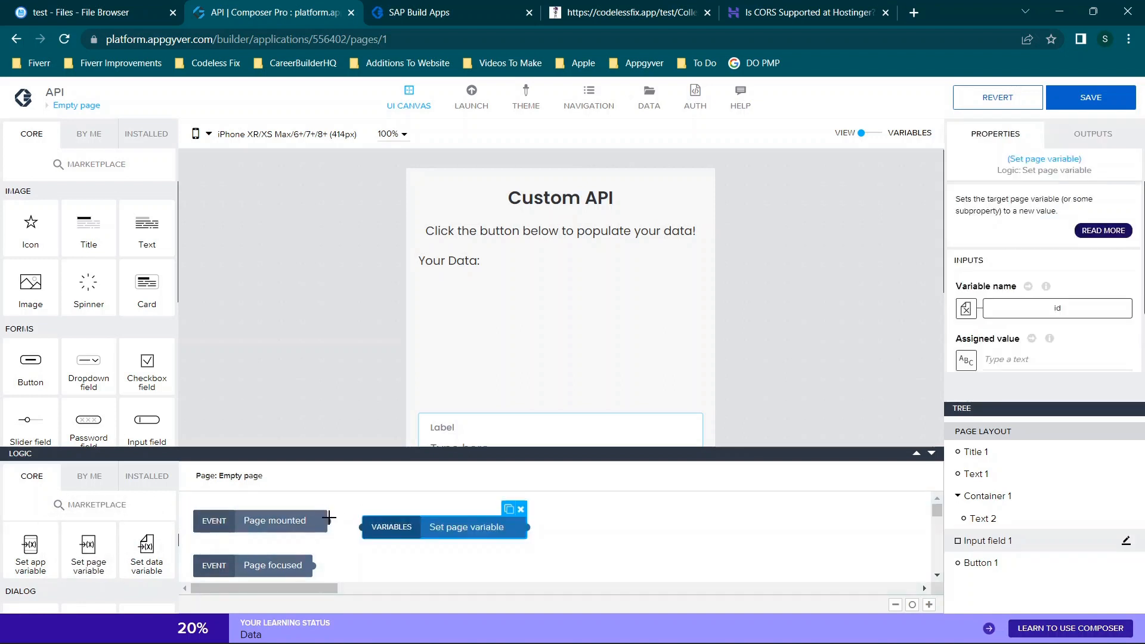
pyautogui.moveTo(329, 519); pyautogui.dragTo(362, 528)
pyautogui.click(425, 523)
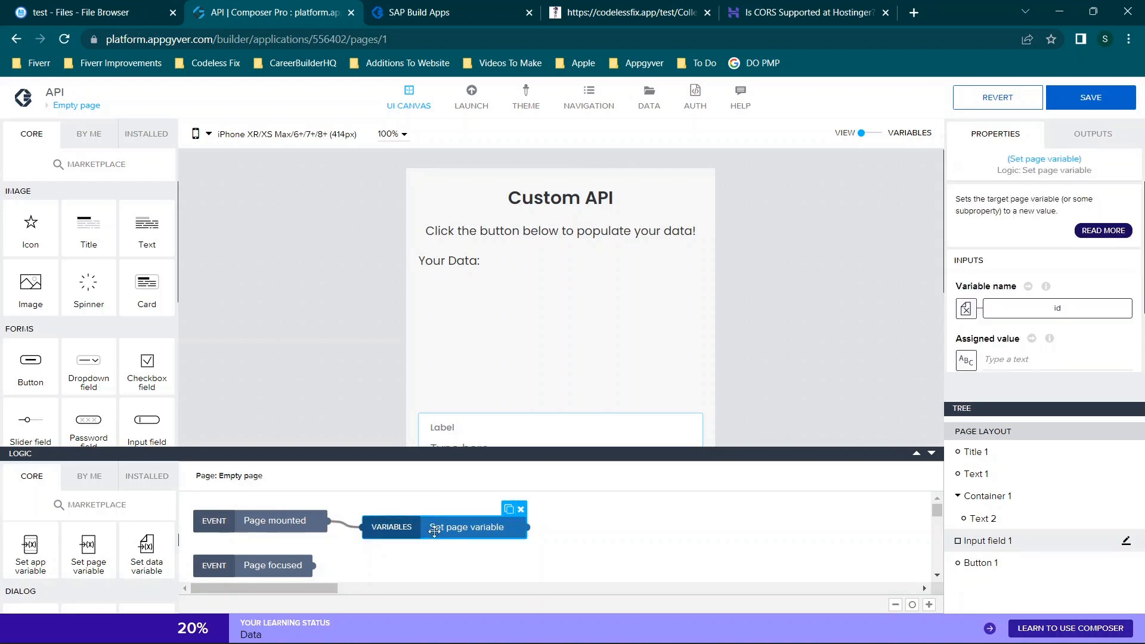
# Set the Set page variable node's target variable to loadeddata
pyautogui.click(1021, 309)
pyautogui.click(366, 357)
pyautogui.click(345, 388)
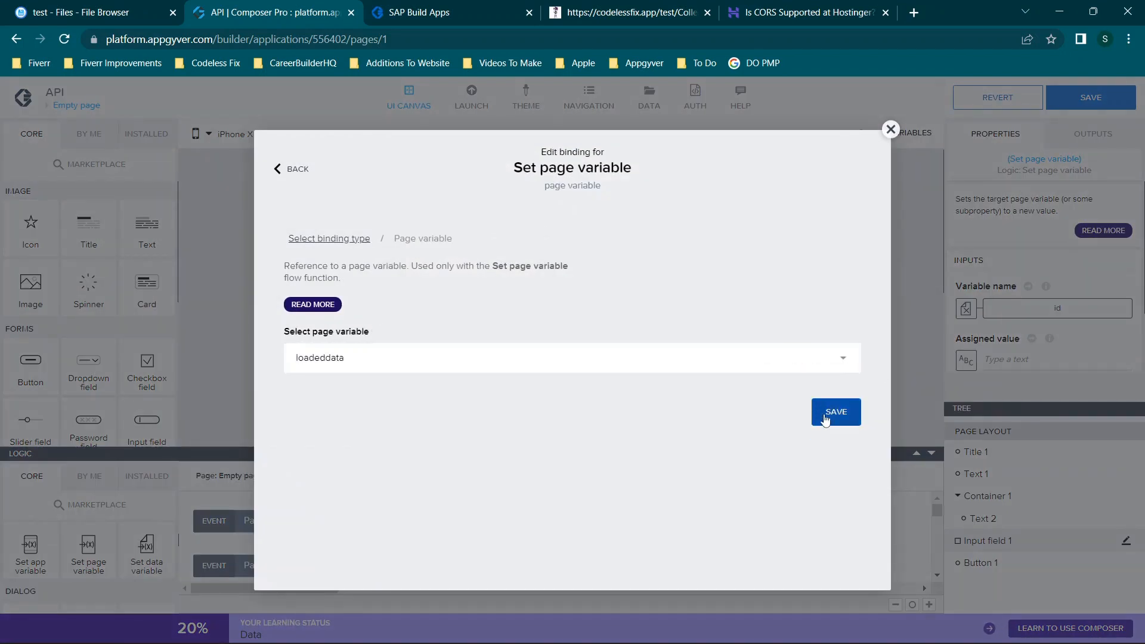
pyautogui.click(832, 414)
pyautogui.scroll(-1, 1014, 310)
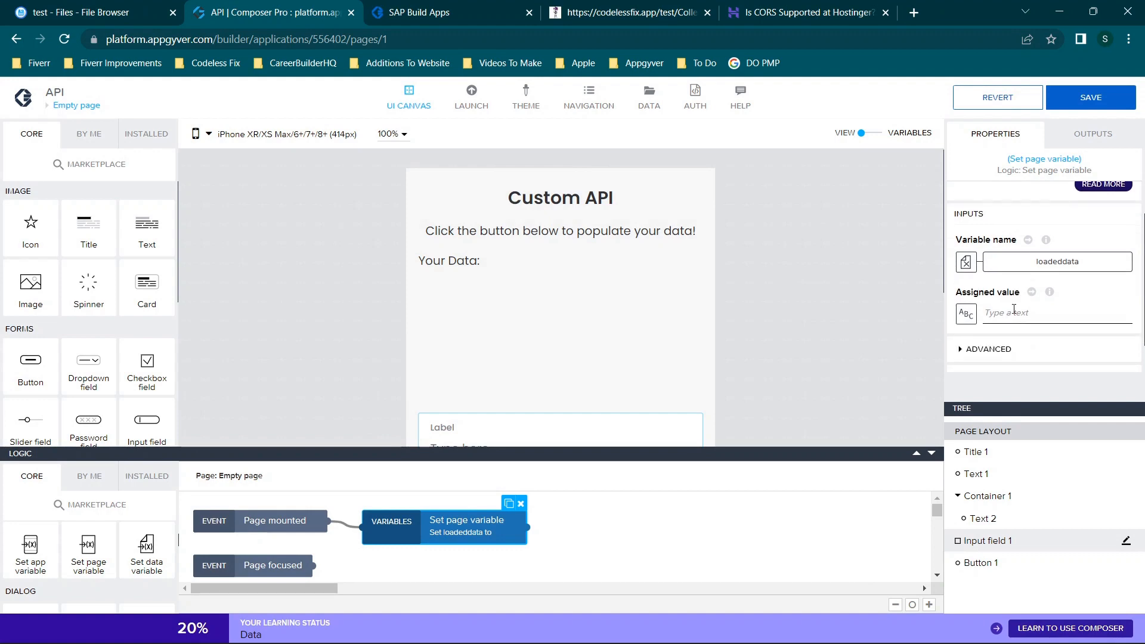
pyautogui.click(966, 314)
pyautogui.click(572, 343)
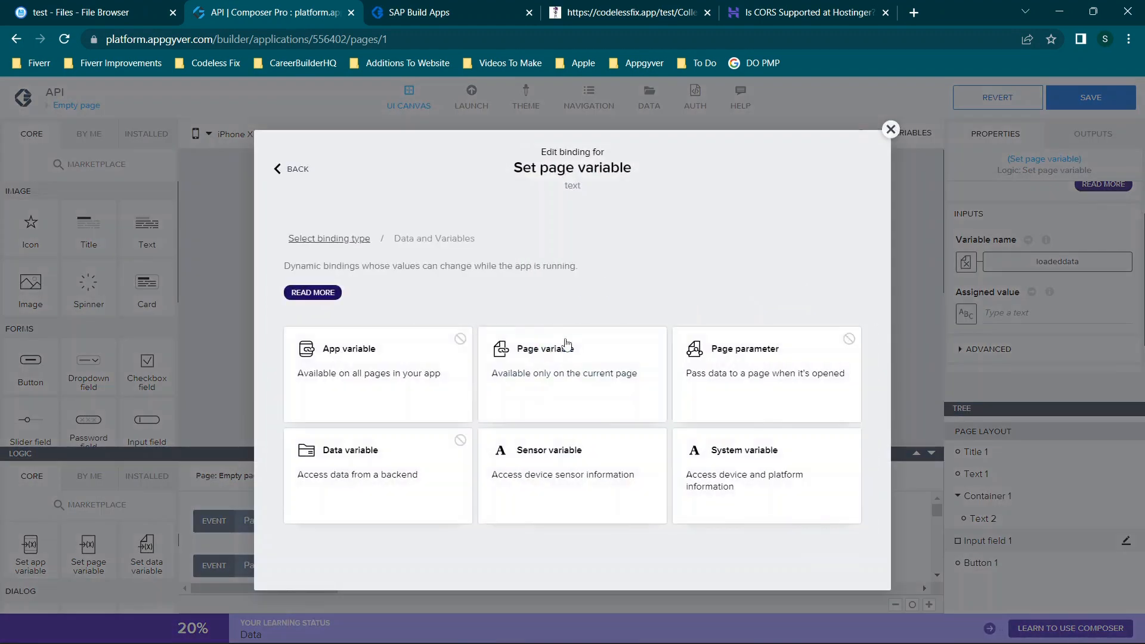
pyautogui.click(890, 129)
# Add a data variable from the resource named Resource to the page and return to the page view
pyautogui.click(867, 135)
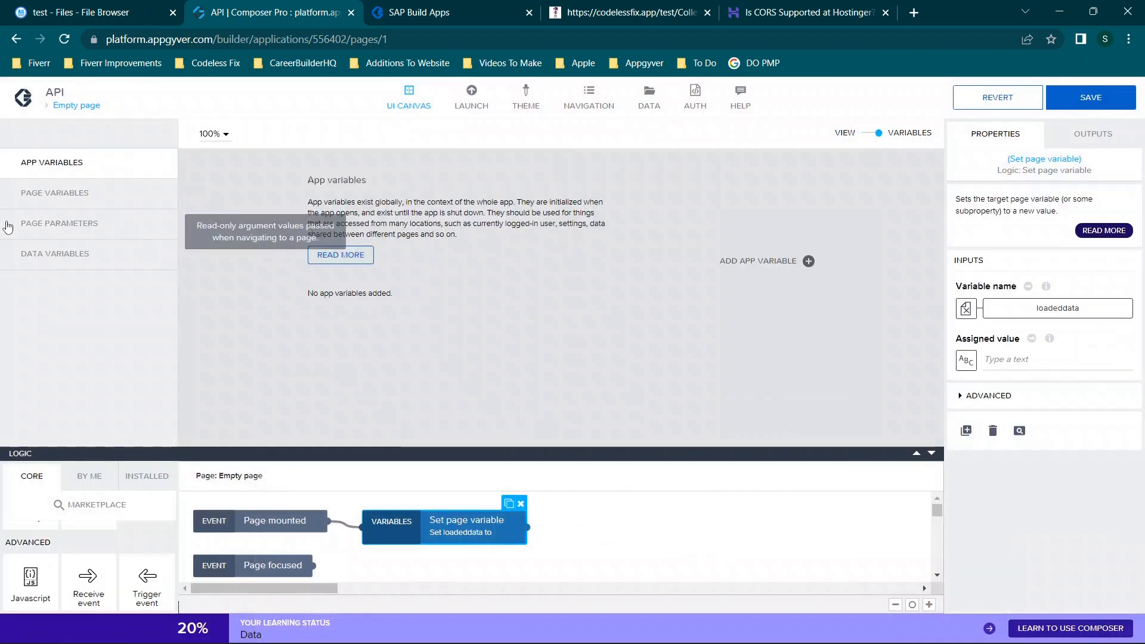
pyautogui.click(52, 254)
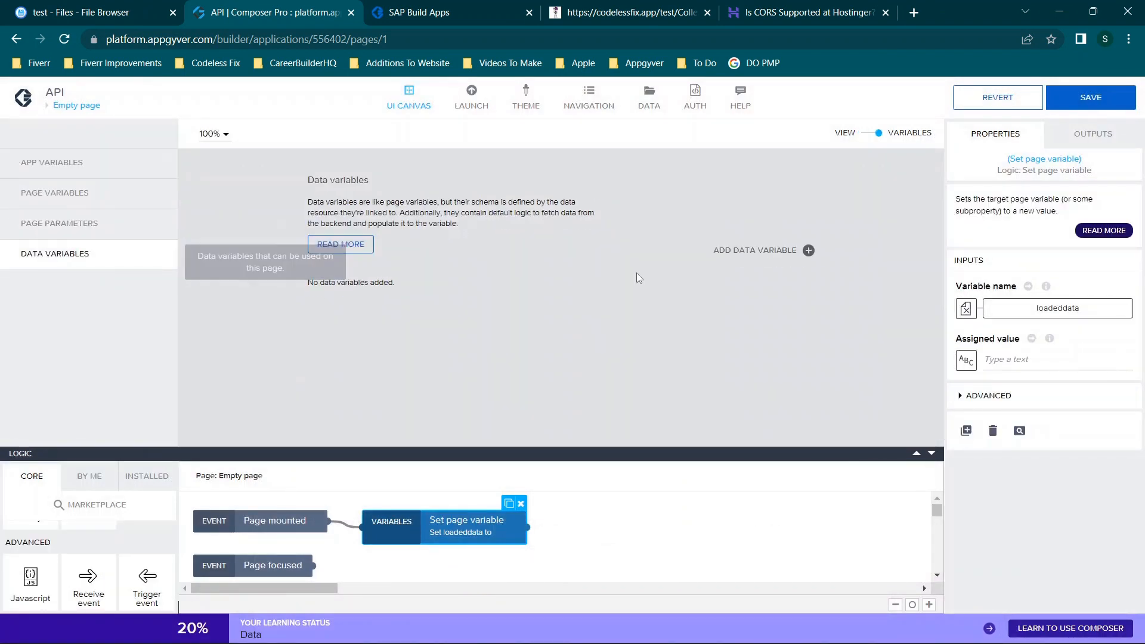
pyautogui.click(749, 252)
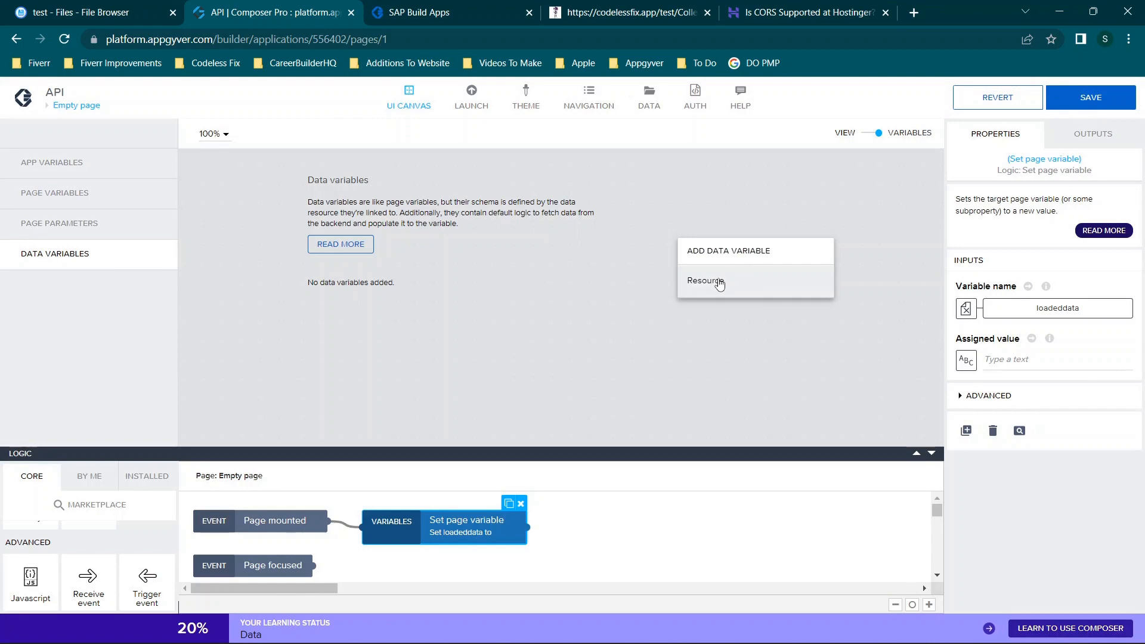
pyautogui.click(723, 281)
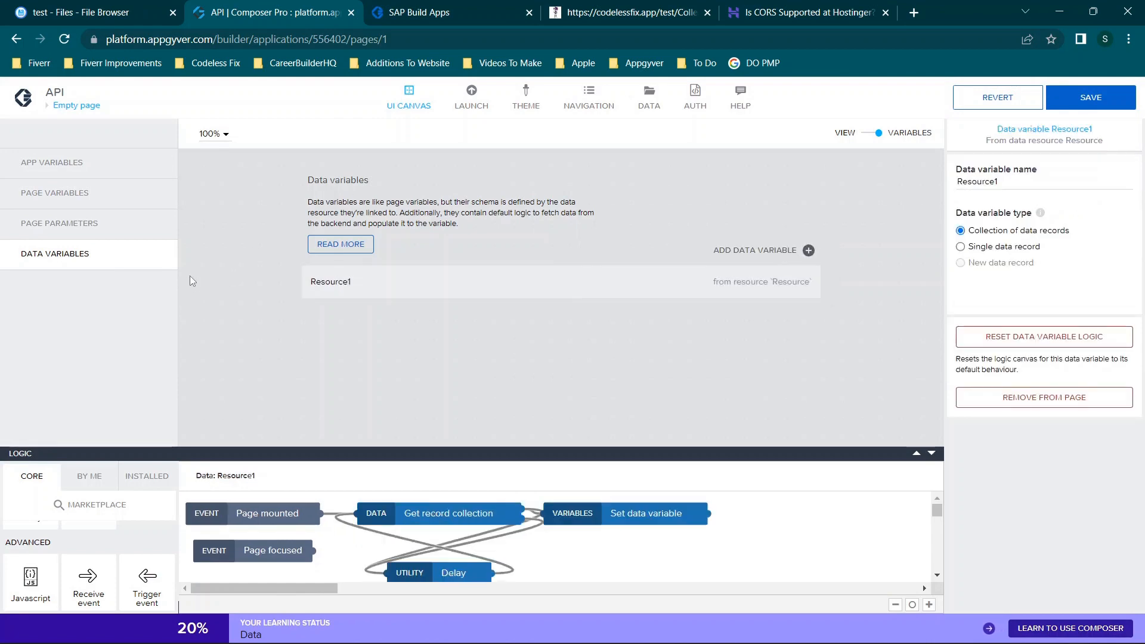
pyautogui.click(872, 137)
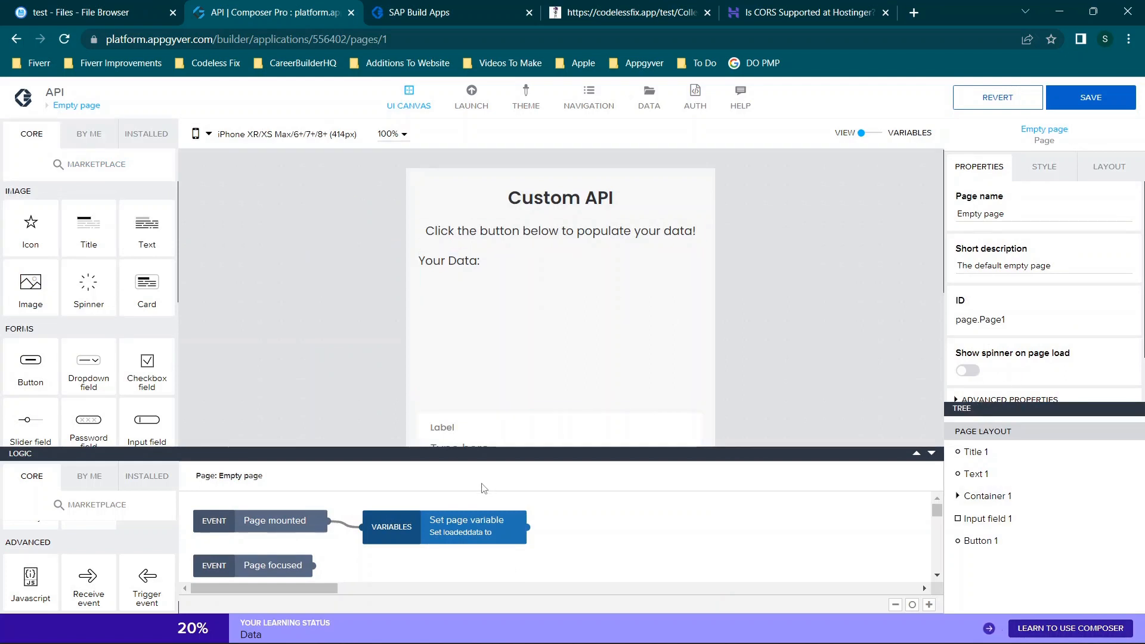
# Try to bind the Set page variable node's assigned value directly to the Resource1 data variable
pyautogui.click(456, 523)
pyautogui.scroll(-1, 1041, 326)
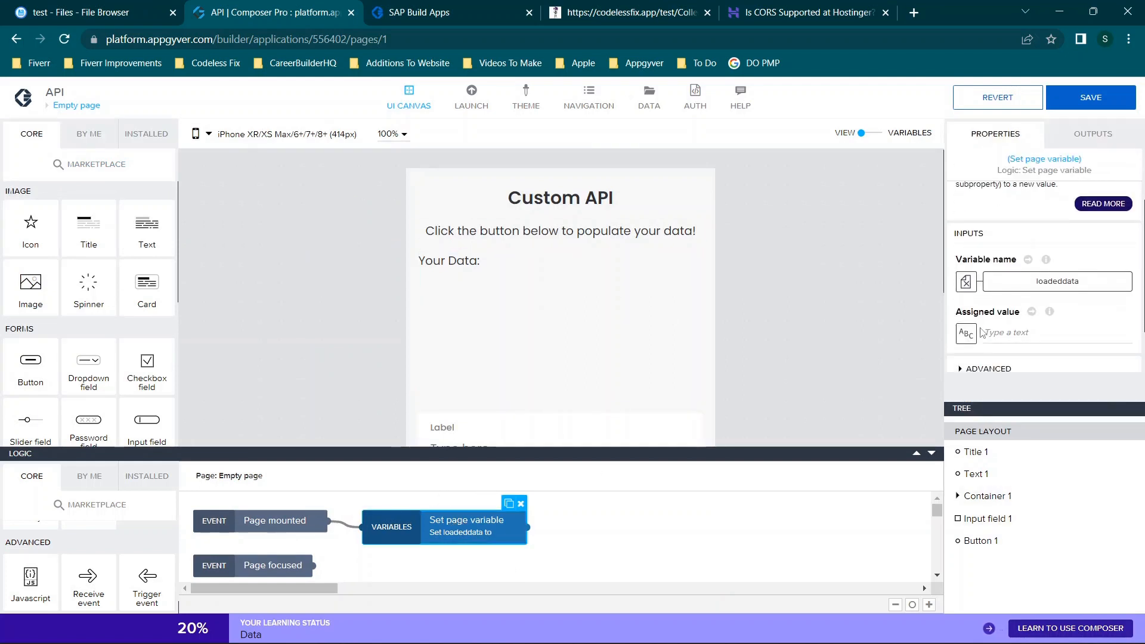
pyautogui.click(966, 332)
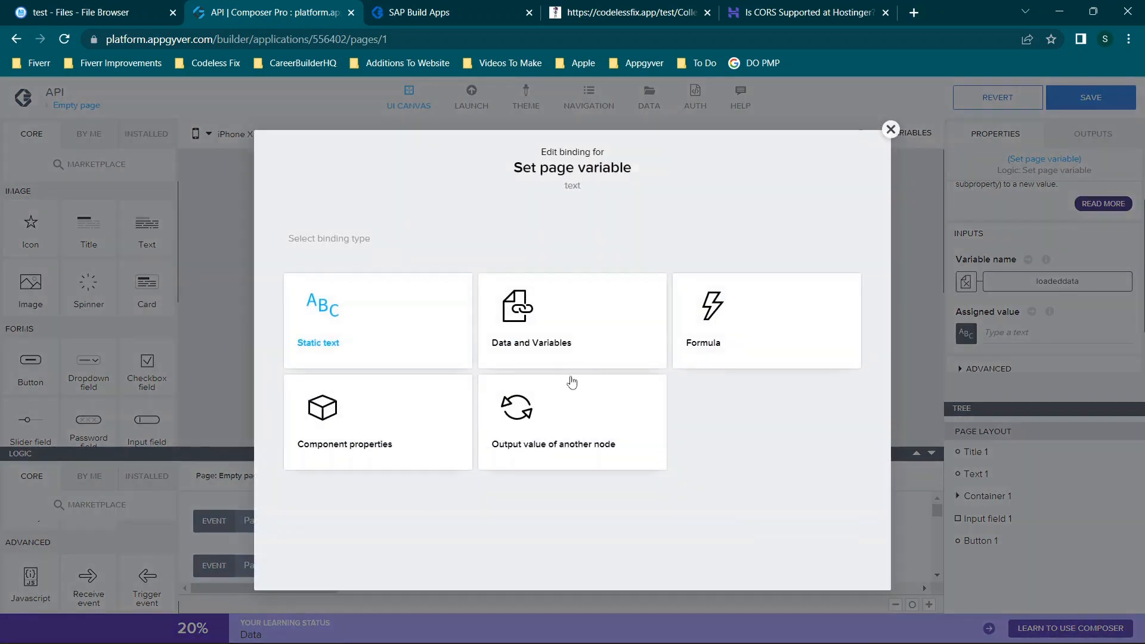
pyautogui.click(540, 350)
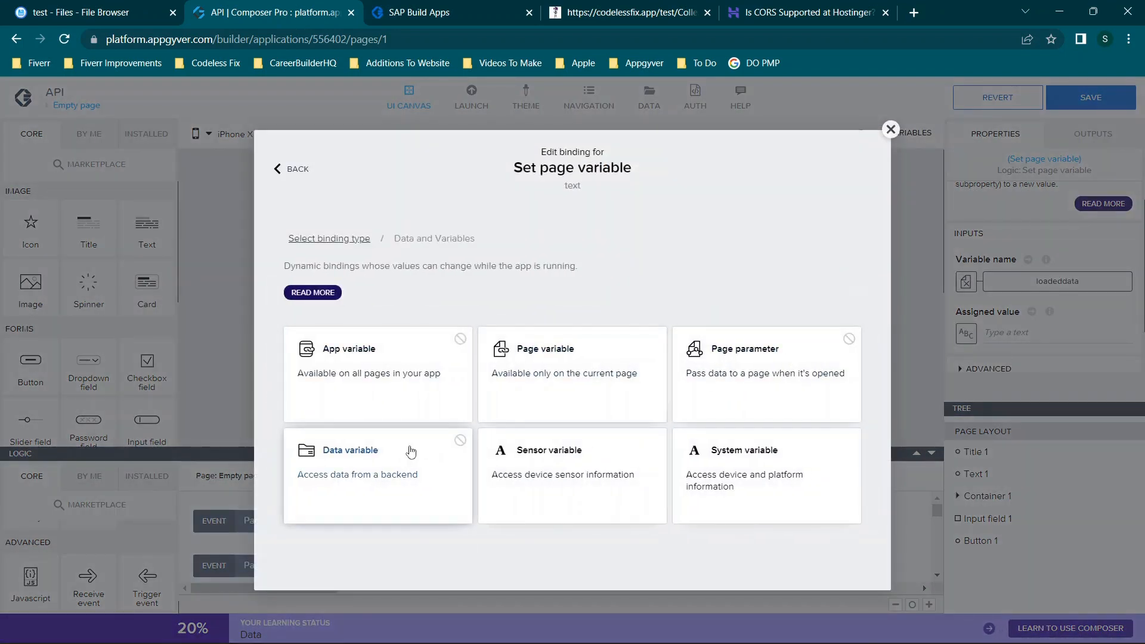
pyautogui.click(388, 467)
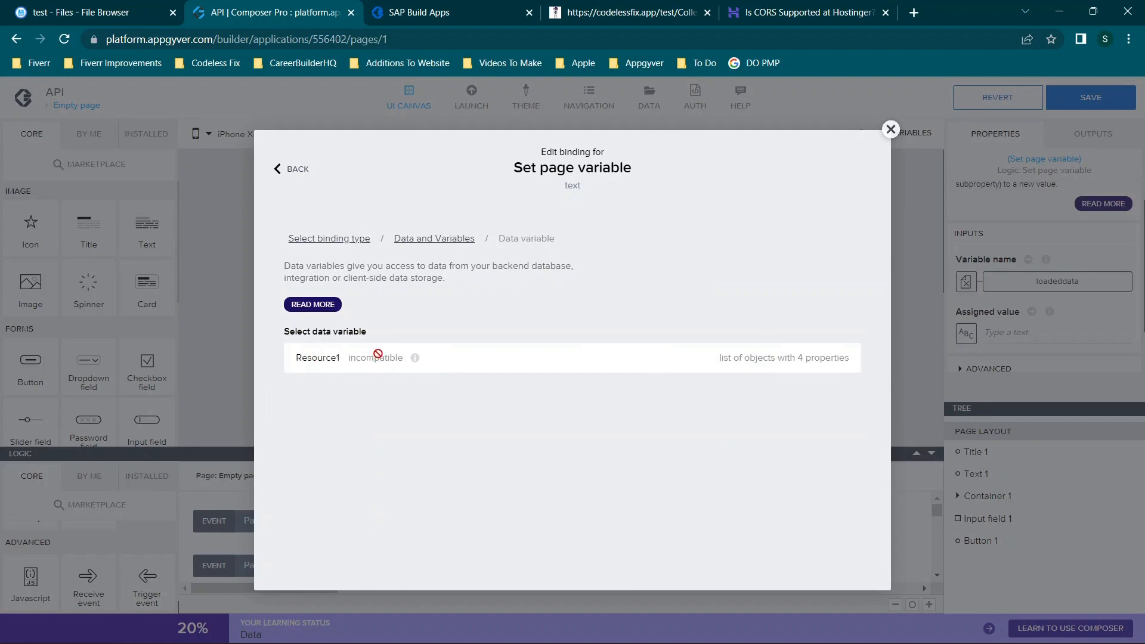
pyautogui.click(890, 129)
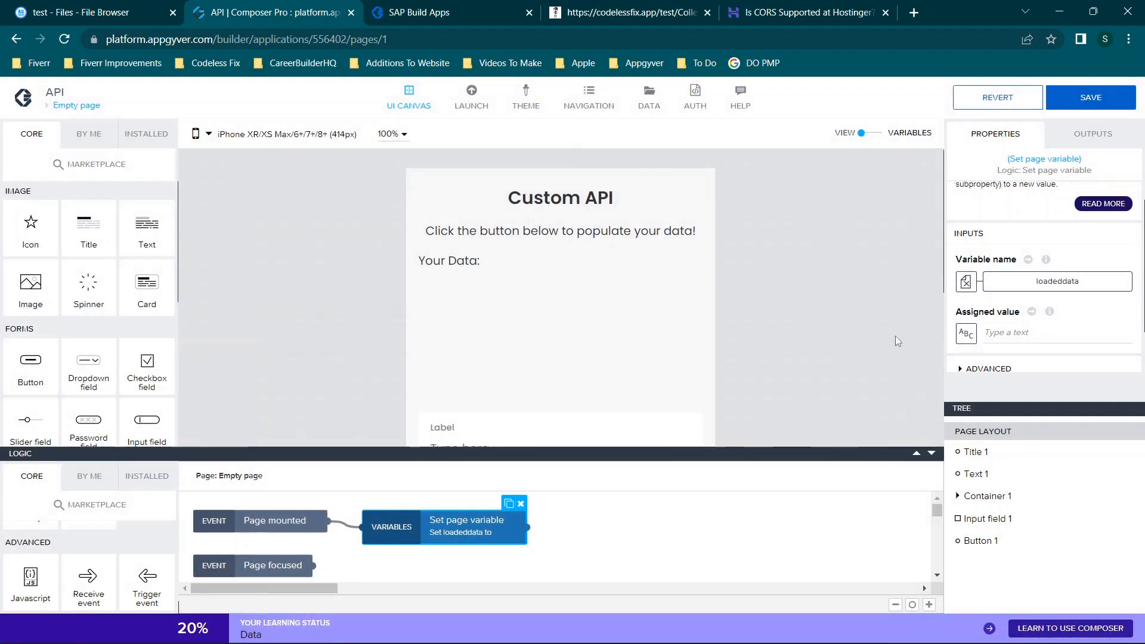
# Set the Set page variable node's assigned value to the formula data.Resource1[0].fields.field3.stringValue
pyautogui.click(967, 333)
pyautogui.click(746, 328)
pyautogui.click(593, 371)
pyautogui.hotkey('ctrl', 'a')
pyautogui.press('BackSpace')
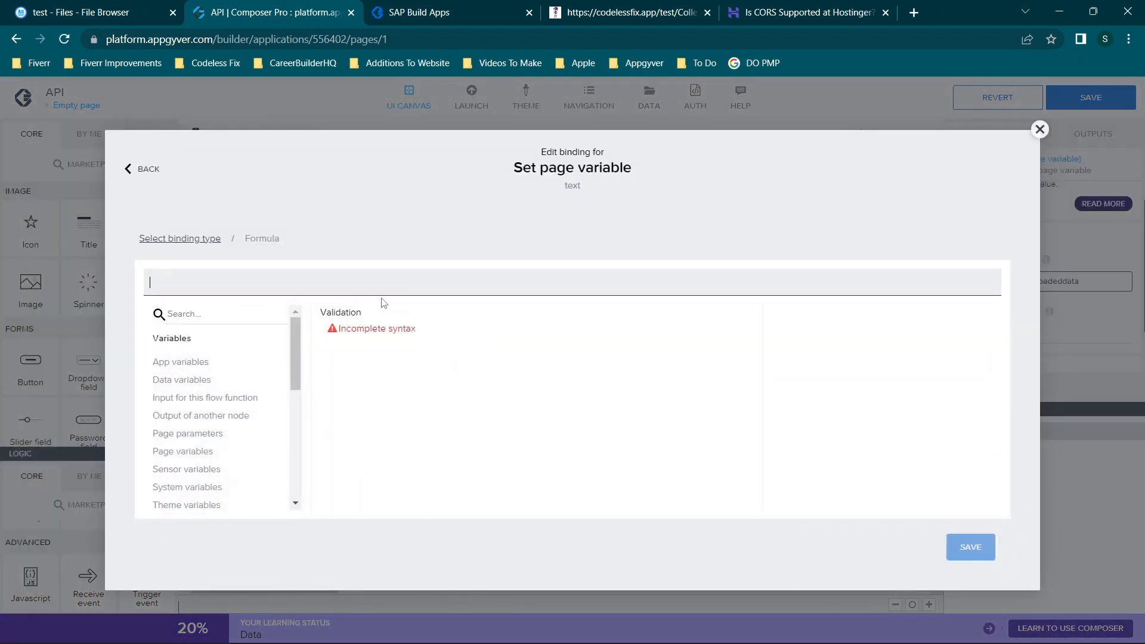
pyautogui.write('data')
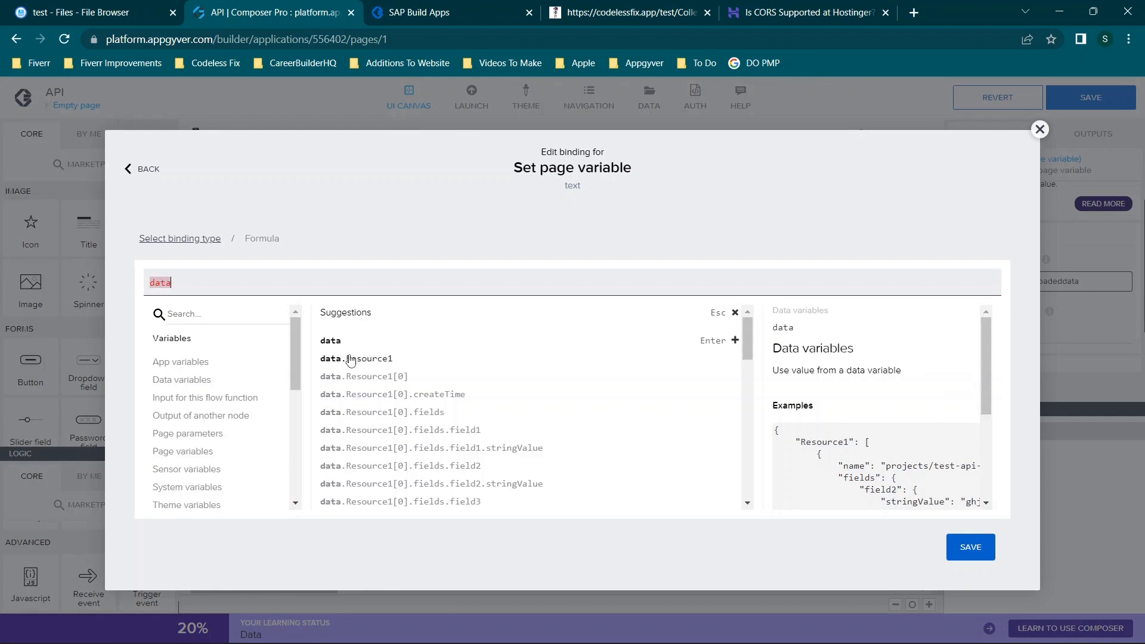
pyautogui.scroll(-3, 382, 362)
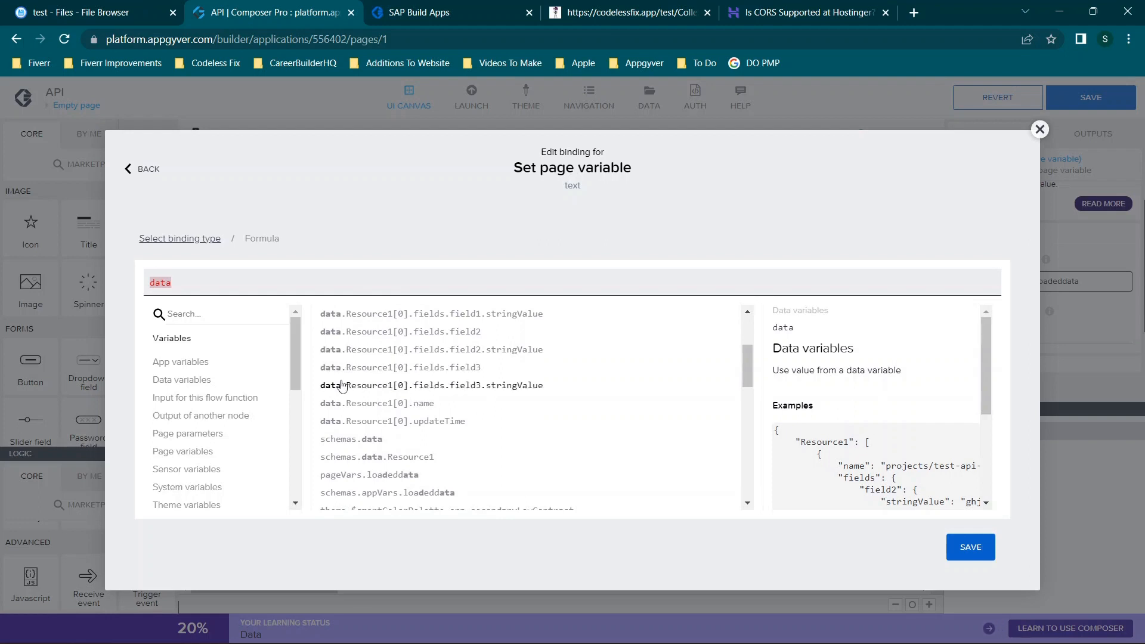
pyautogui.click(444, 390)
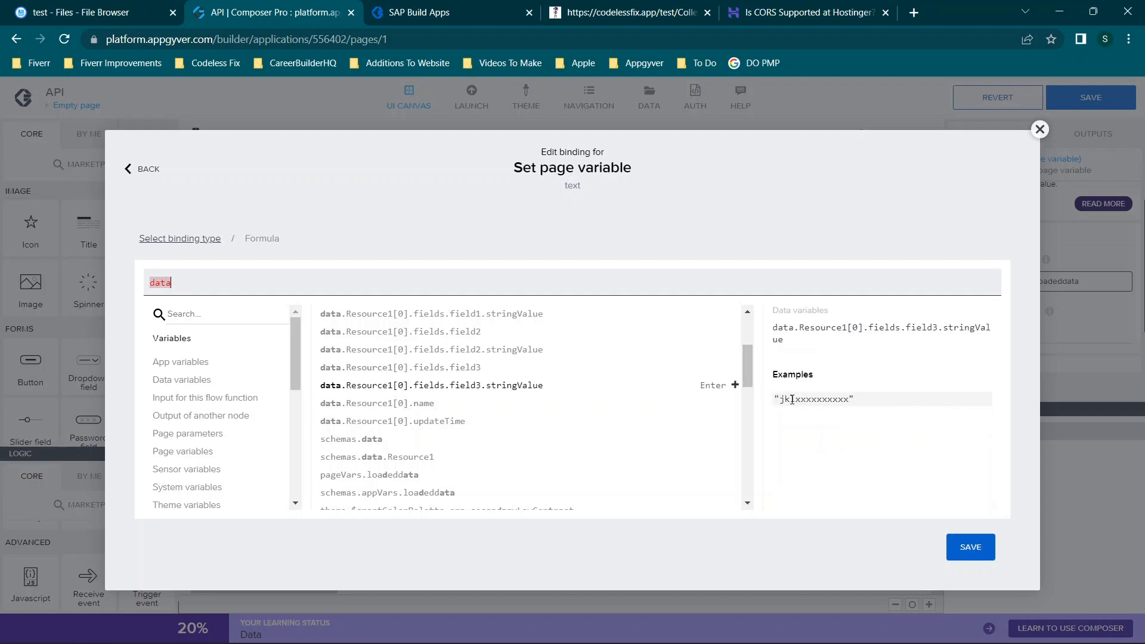
pyautogui.moveTo(781, 401); pyautogui.dragTo(846, 402)
pyautogui.click(481, 385)
pyautogui.click(954, 547)
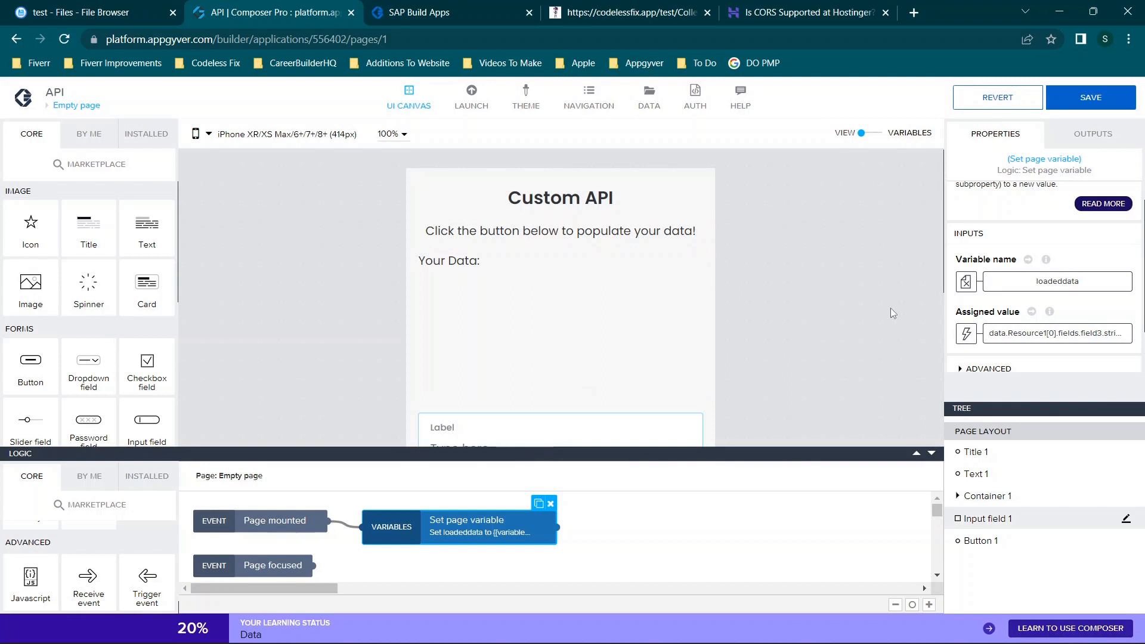
# Bind the content of the "Your Data:" text to the formula "Your Data: " + pageVars.loadeddata
pyautogui.click(476, 260)
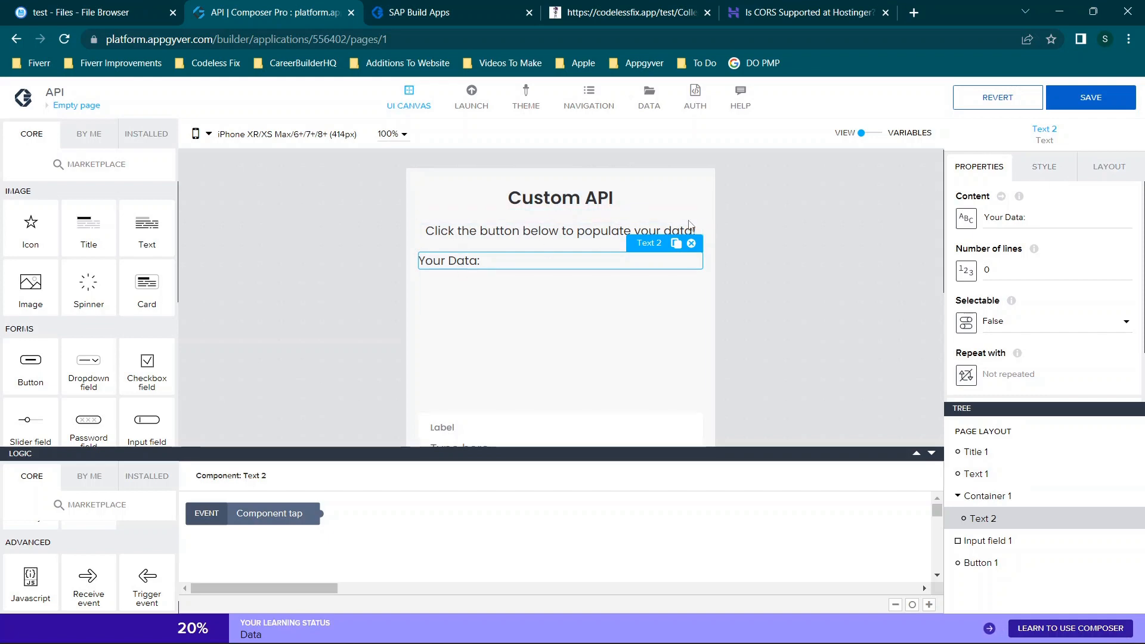
pyautogui.click(971, 222)
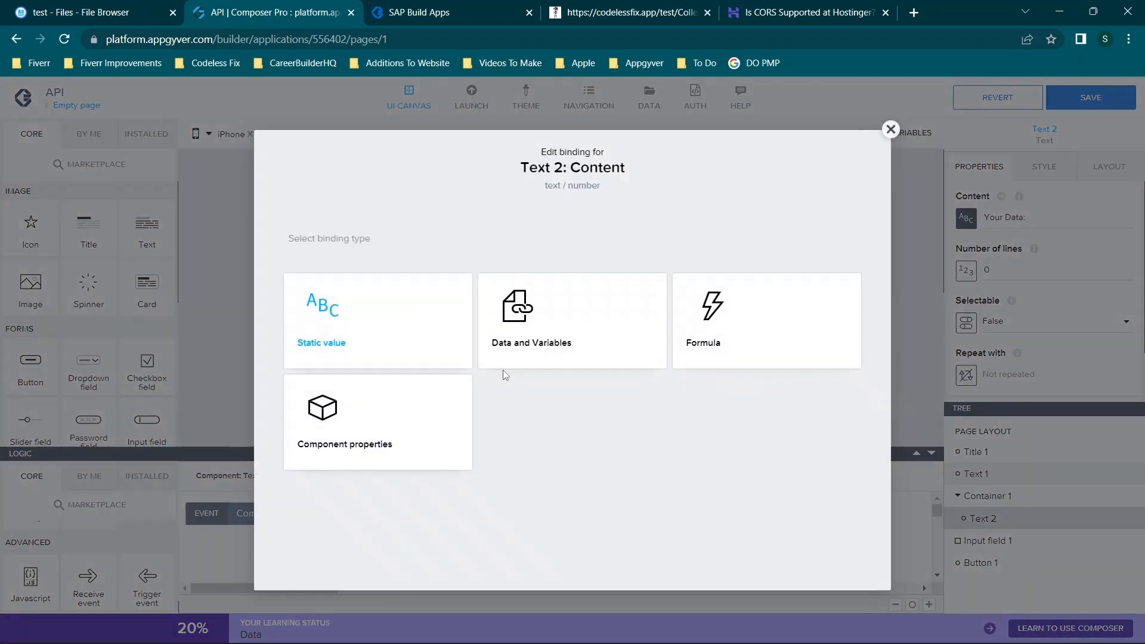
pyautogui.click(686, 327)
pyautogui.click(624, 356)
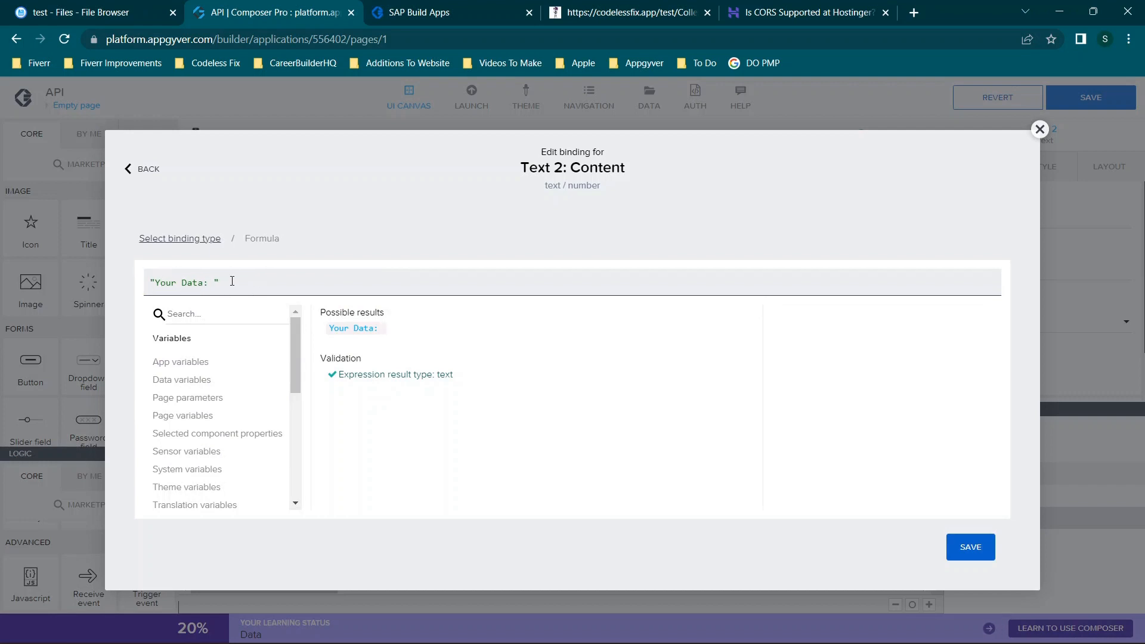
pyautogui.write('+ page')
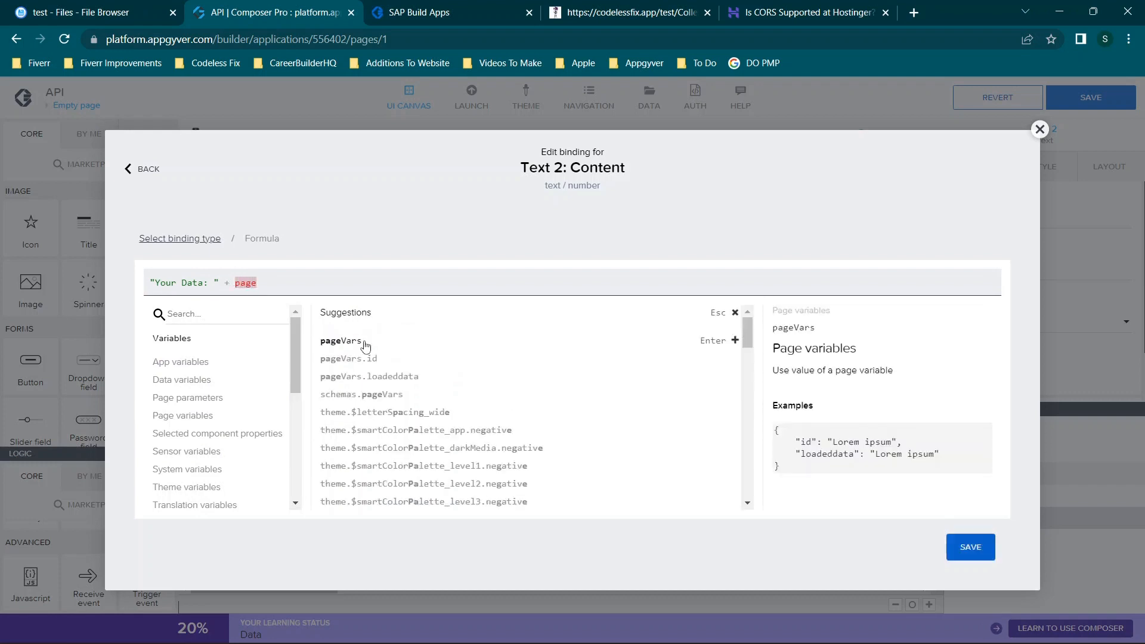
pyautogui.click(411, 376)
pyautogui.click(969, 545)
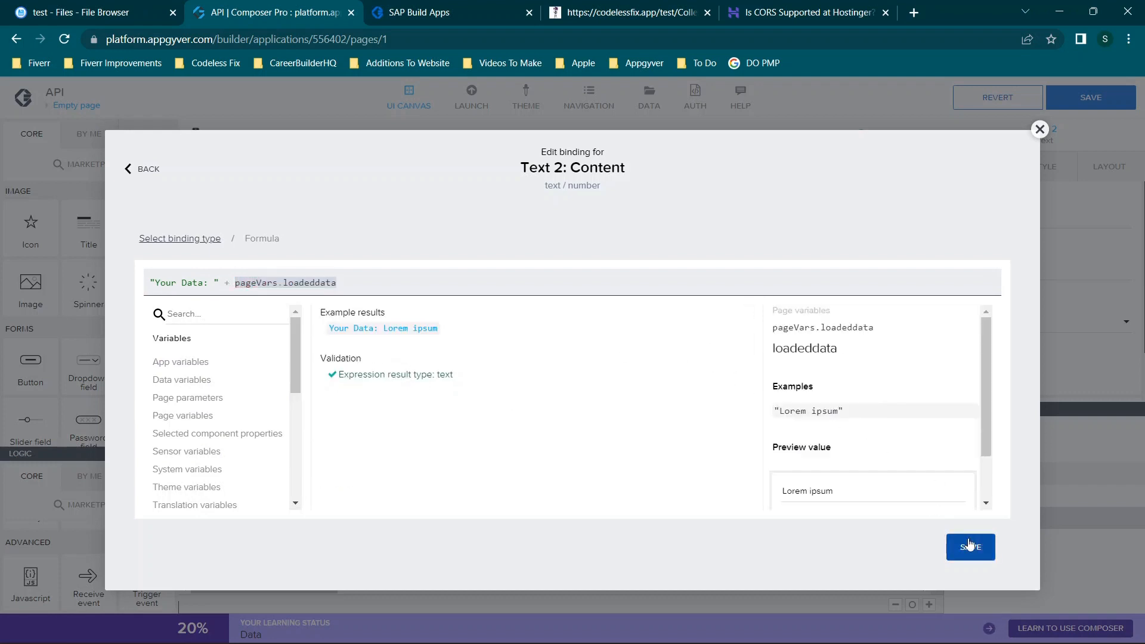
pyautogui.click(968, 545)
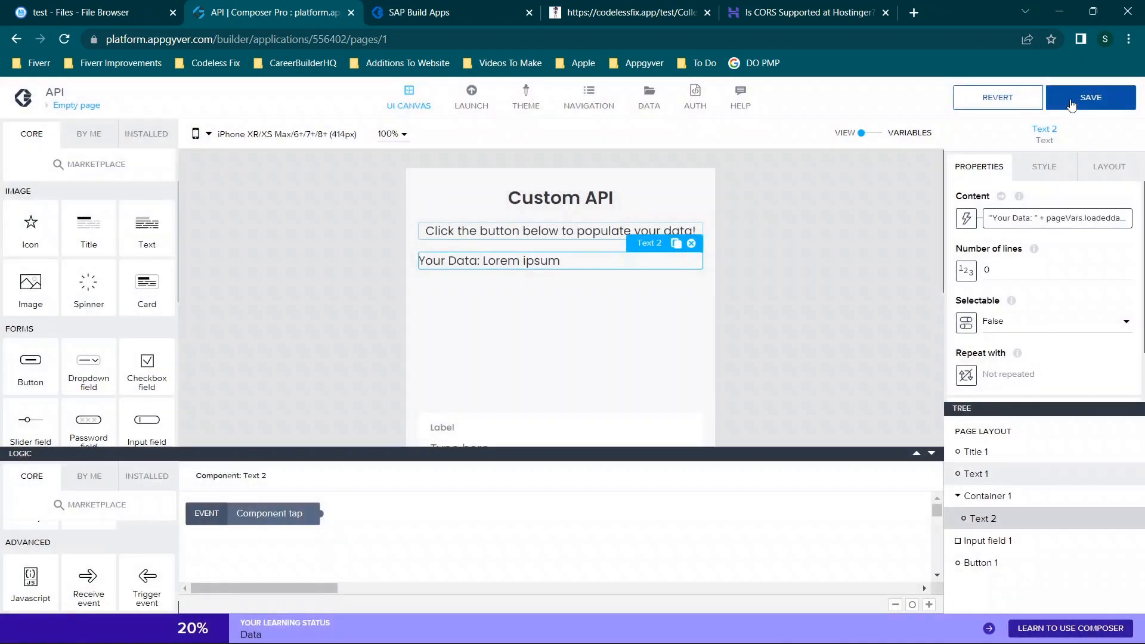
# Save the app, reload its browser preview to check the data text, and return to the editor
pyautogui.click(1091, 97)
pyautogui.click(477, 7)
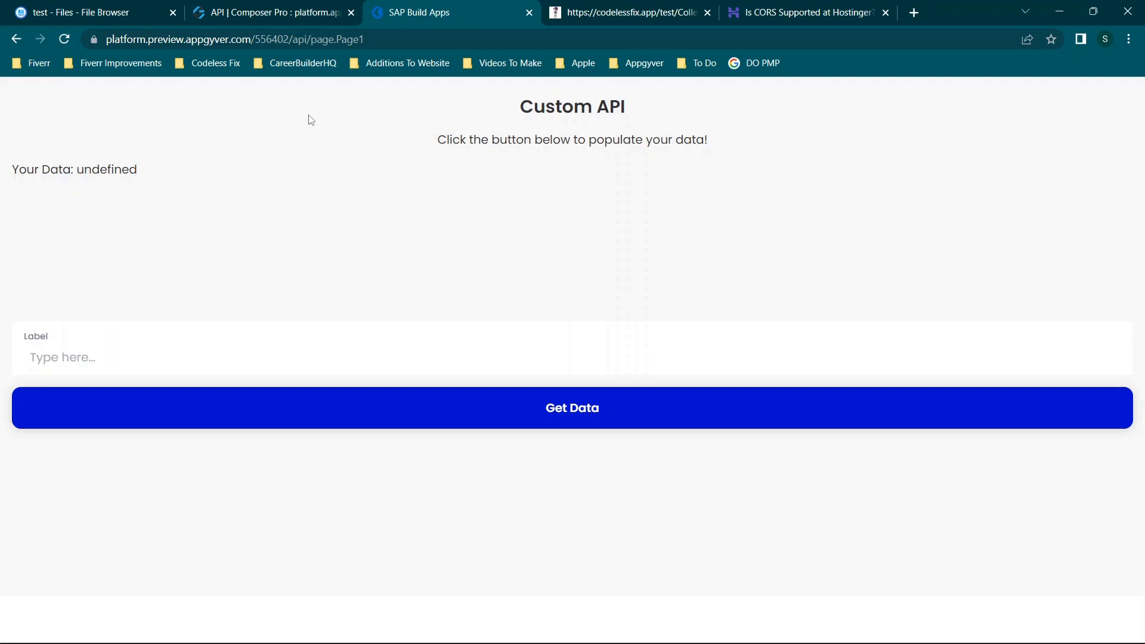
pyautogui.click(267, 7)
pyautogui.click(449, 7)
pyautogui.click(66, 43)
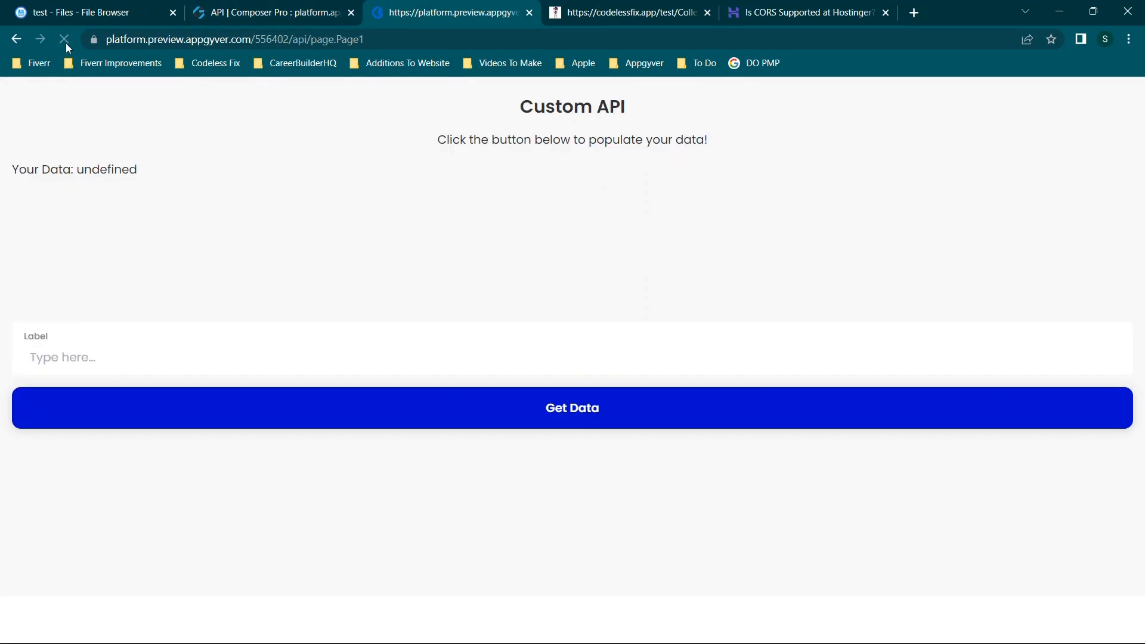
pyautogui.click(276, 7)
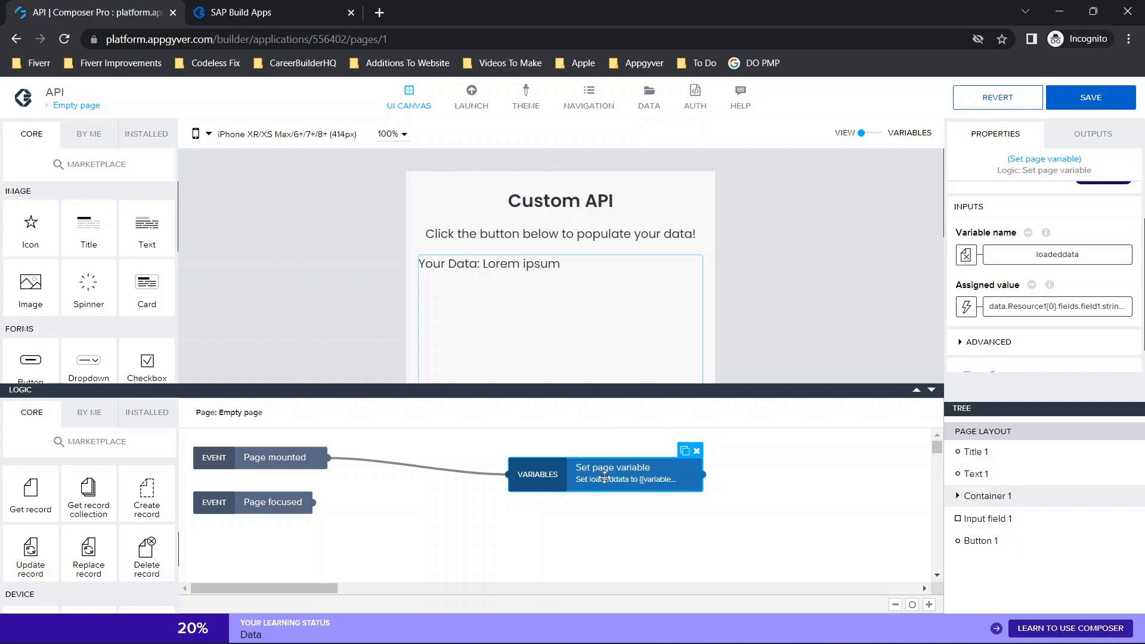
# Review the Set page variable node's formula data.Resource1[0].fields.field1.stringValue, save the app, and check the data text in the preview
pyautogui.moveTo(1060, 264)
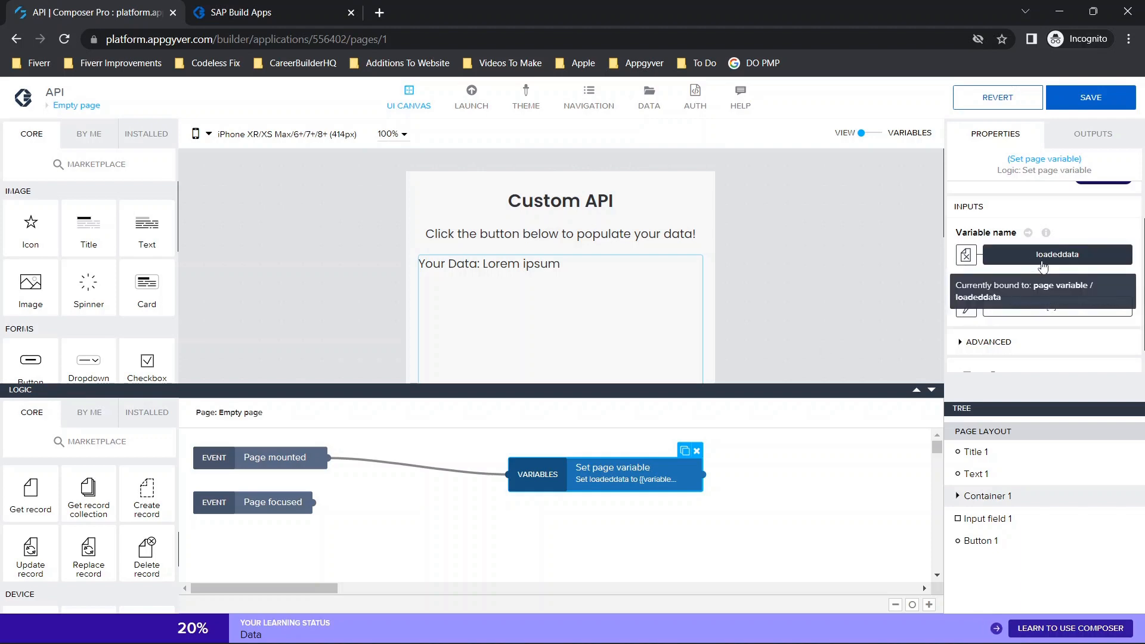
pyautogui.click(1050, 307)
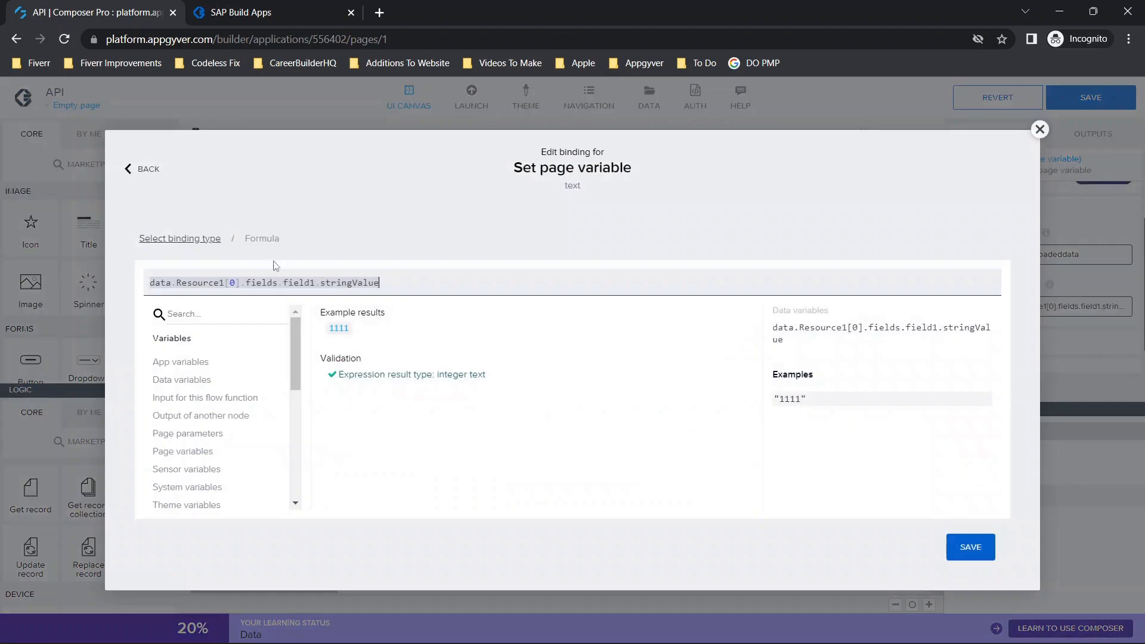
pyautogui.moveTo(160, 284); pyautogui.dragTo(463, 315)
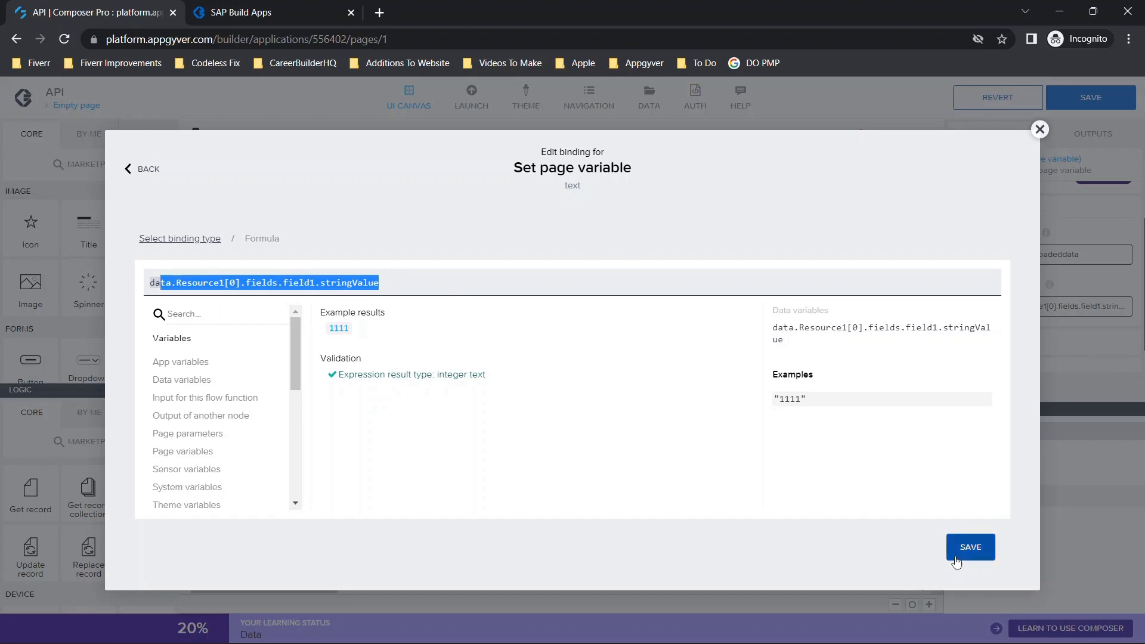
pyautogui.click(970, 547)
pyautogui.click(1091, 97)
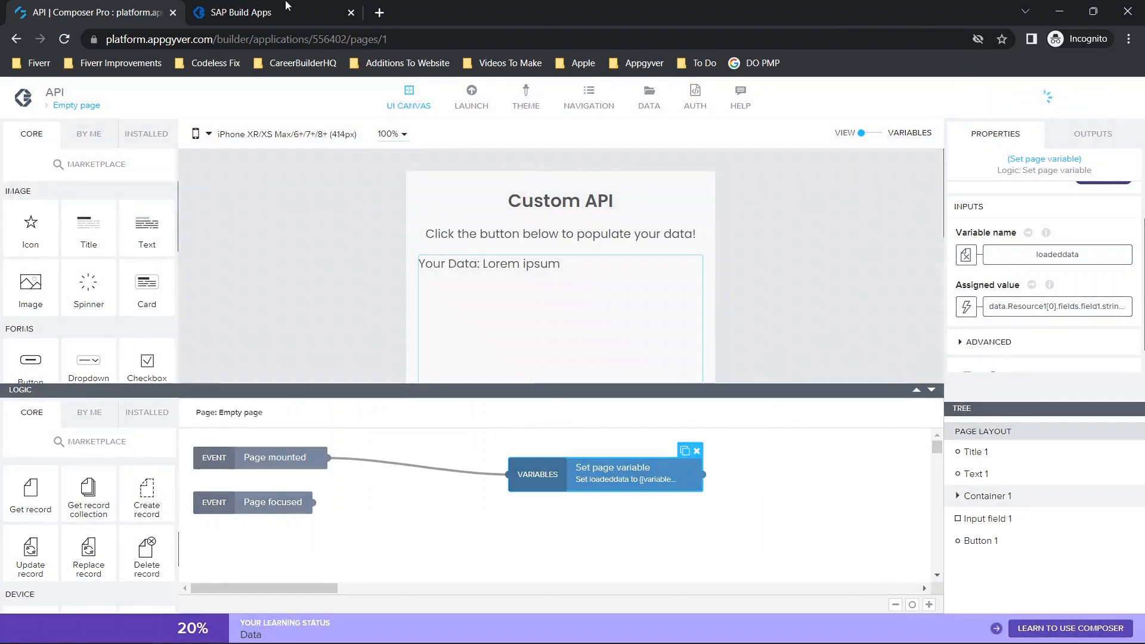
pyautogui.click(251, 11)
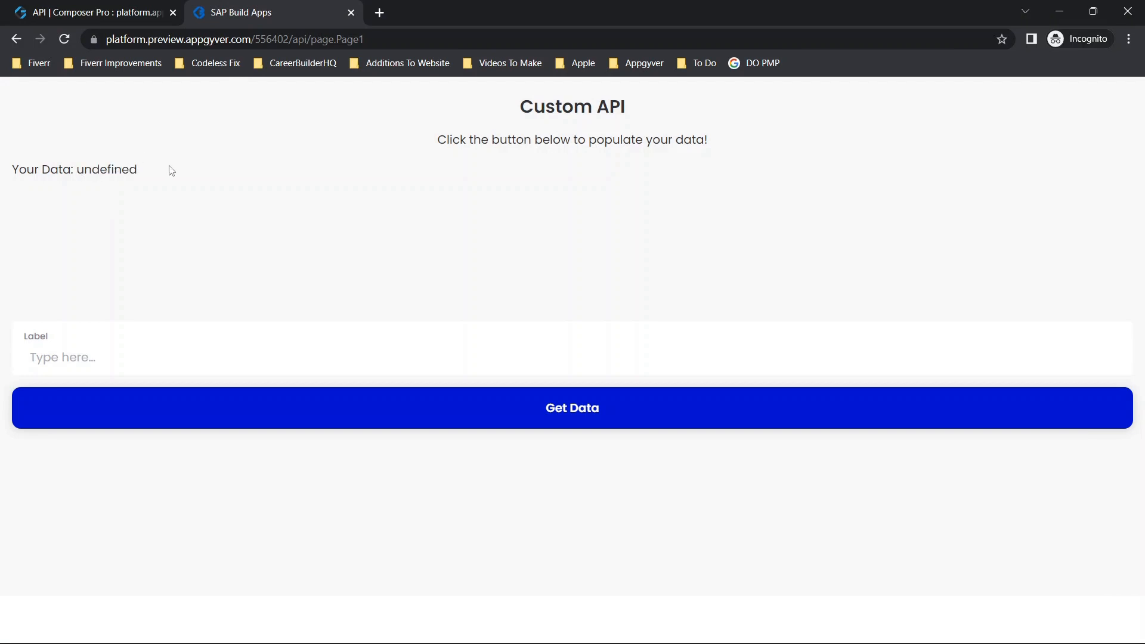
pyautogui.click(90, 12)
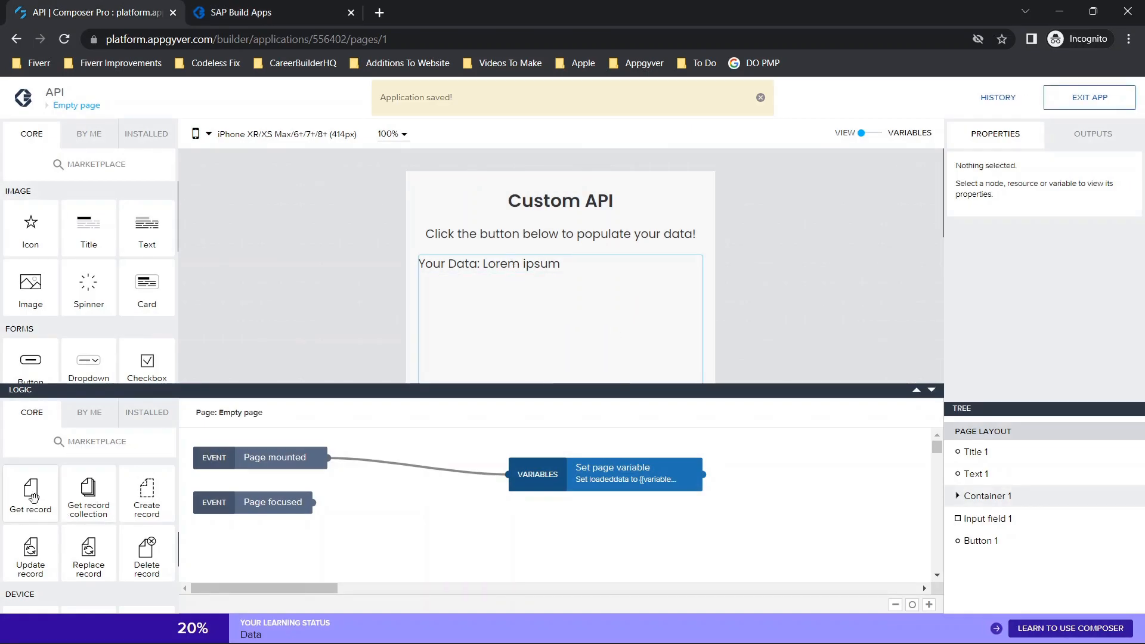
# Insert a Get record node for Resource between Page mounted and Set page variable, and check the page's data variables
pyautogui.moveTo(34, 492); pyautogui.dragTo(413, 470)
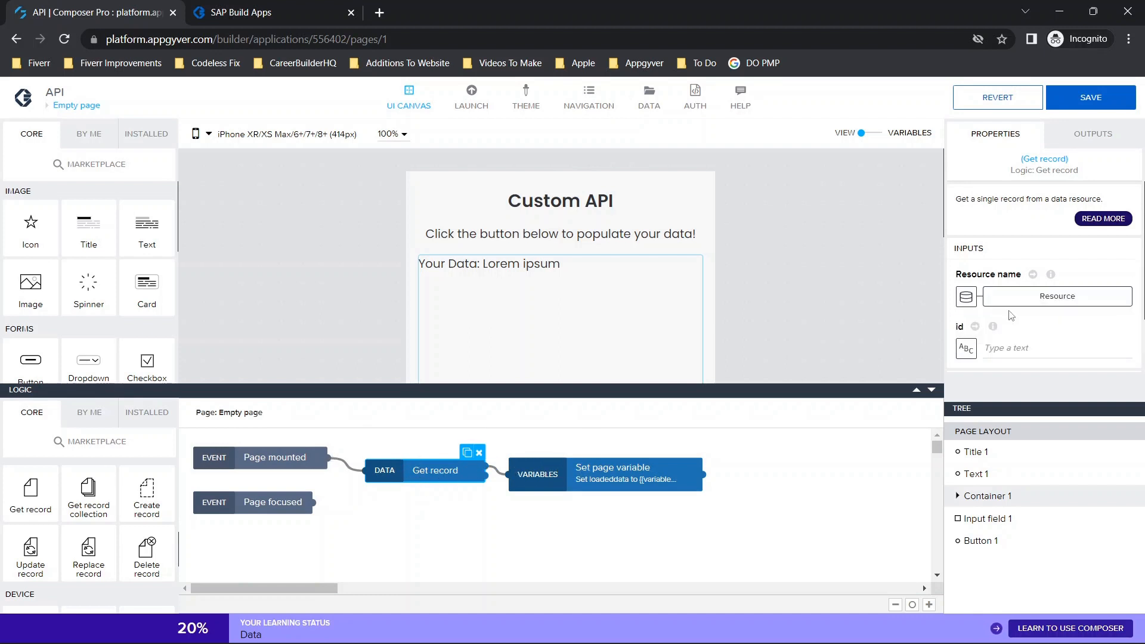
pyautogui.click(870, 134)
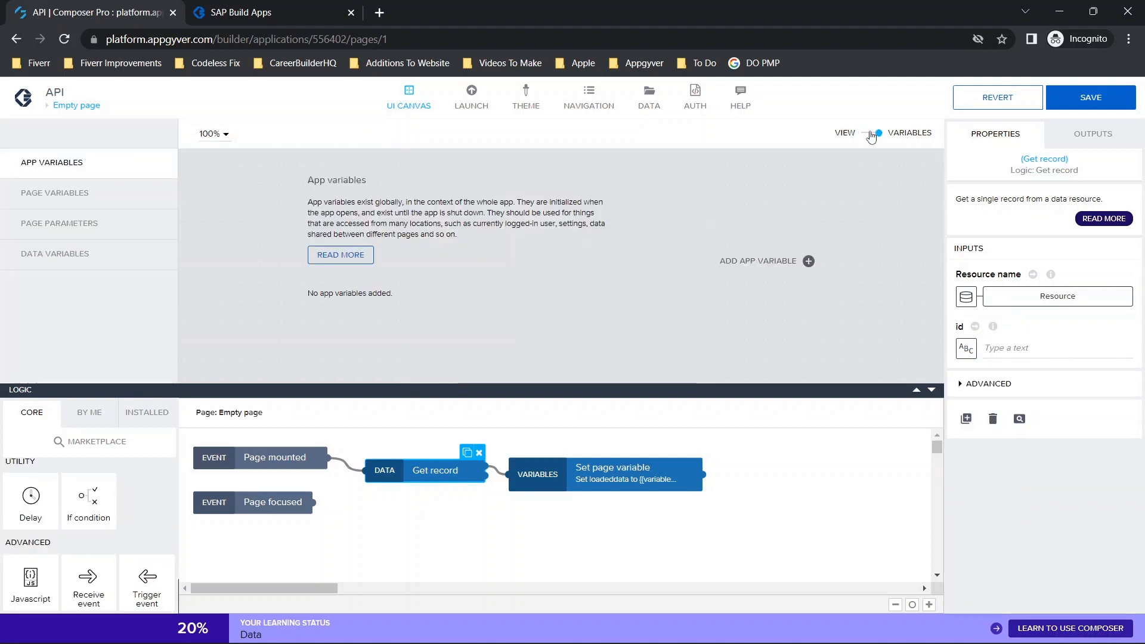
pyautogui.click(149, 254)
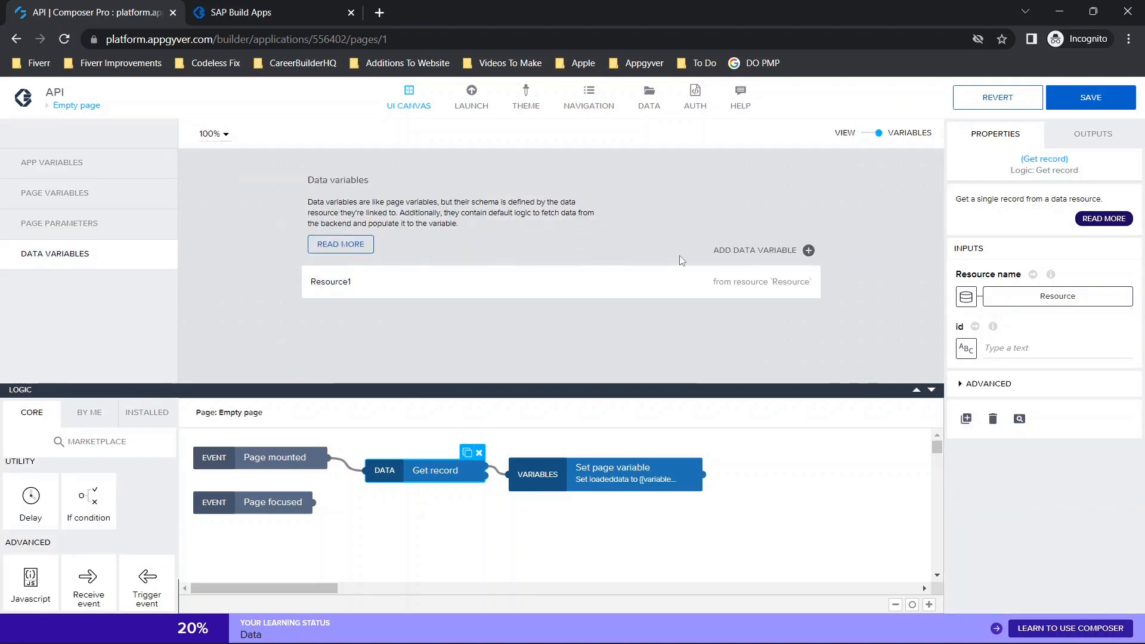
pyautogui.click(808, 251)
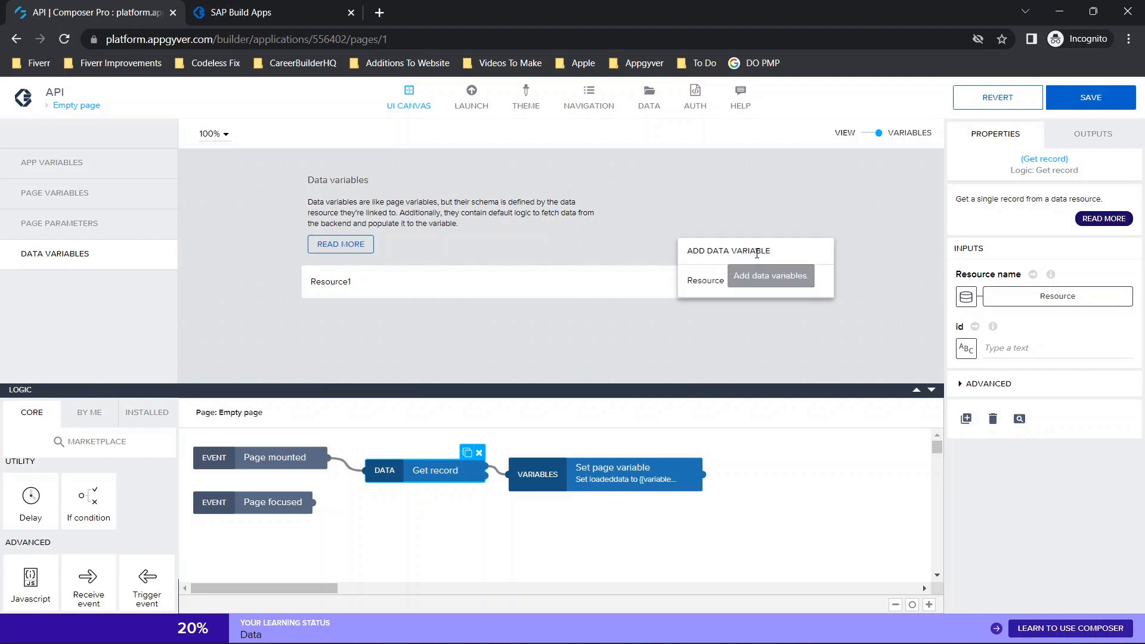
pyautogui.click(872, 136)
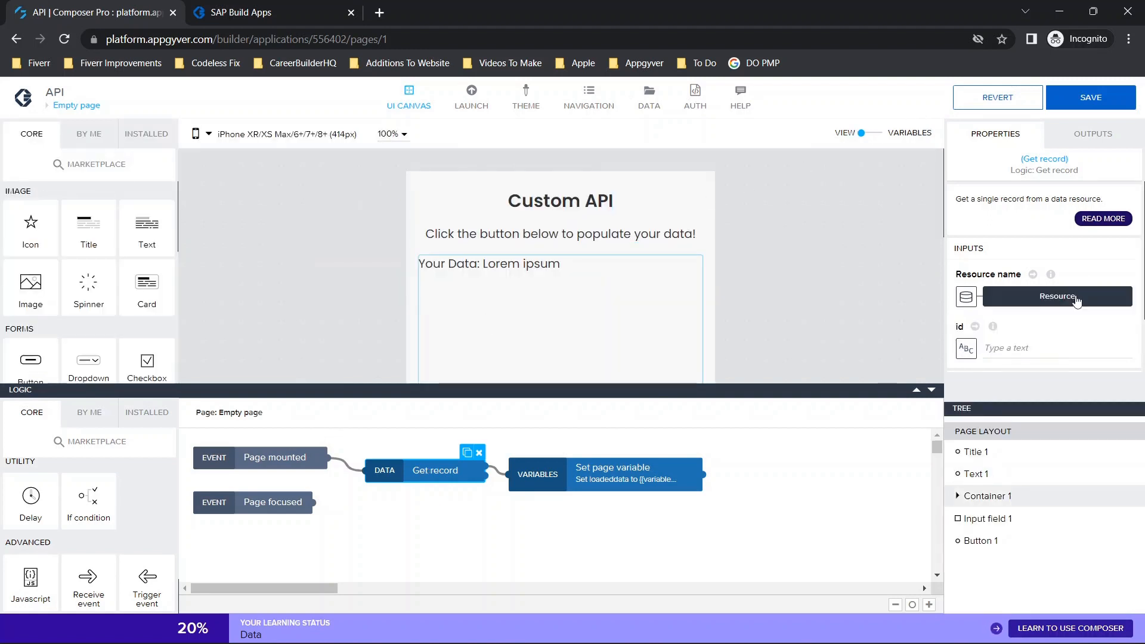
# Examine the relative path and id placeholder in the resource's Get record configuration to see what the node's id must supply
pyautogui.scroll(-1, 1041, 281)
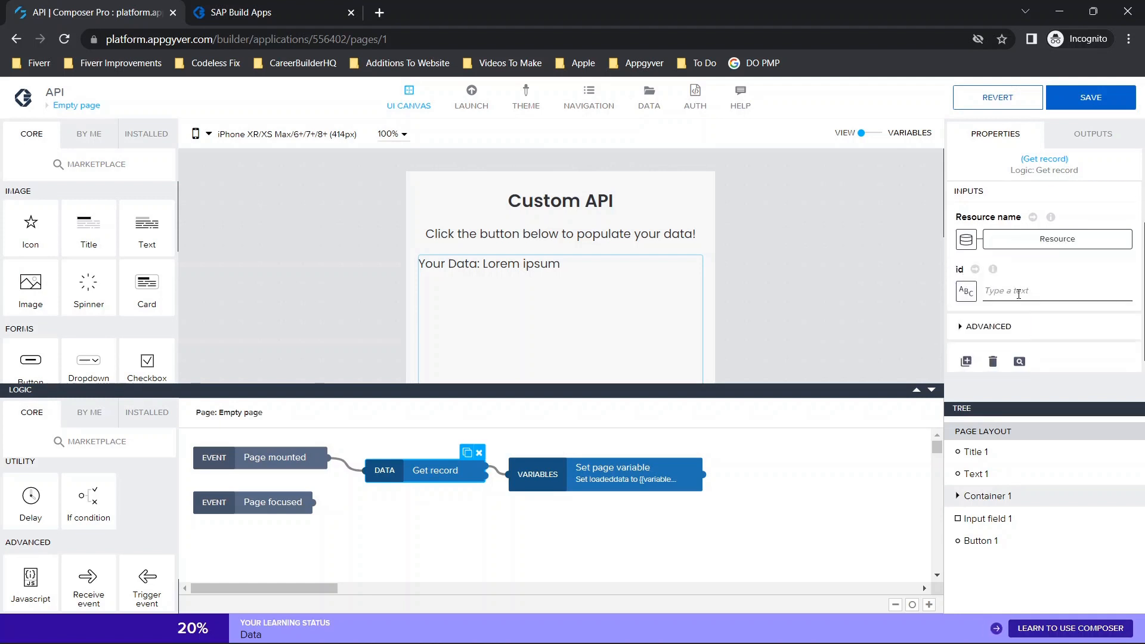
pyautogui.rightClick(1018, 292)
pyautogui.click(1042, 287)
pyautogui.click(651, 98)
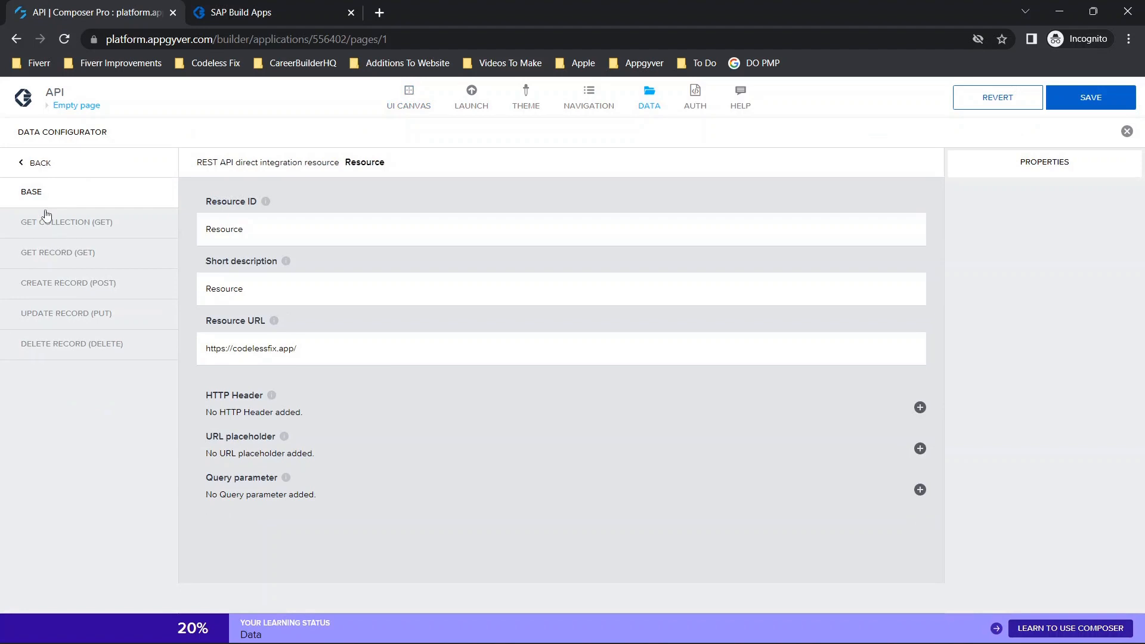
pyautogui.click(60, 253)
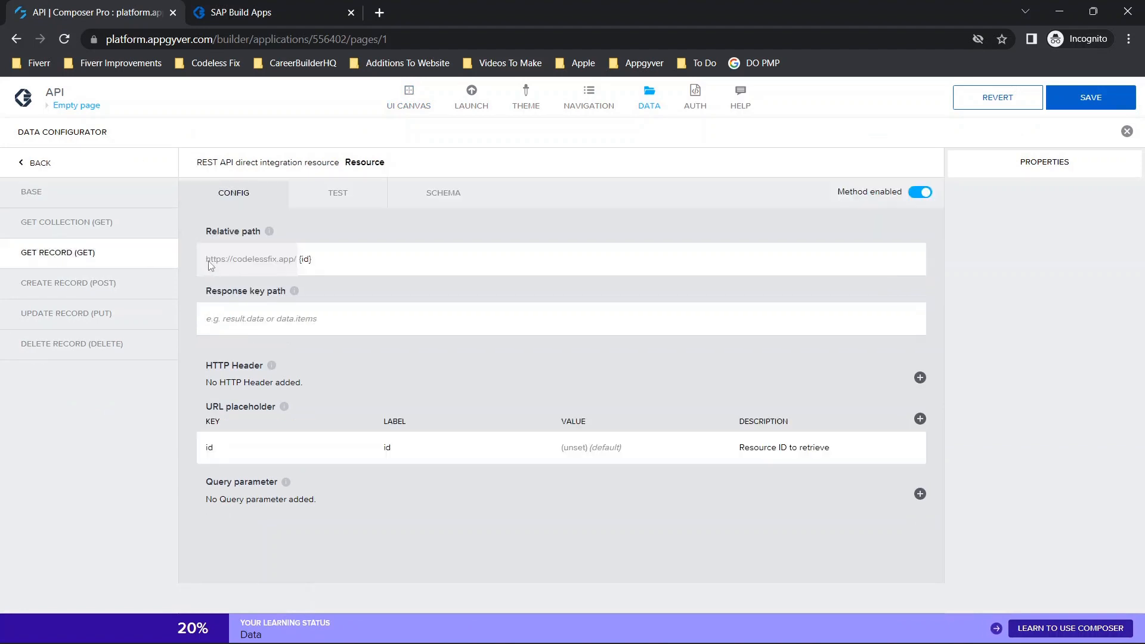
pyautogui.click(309, 261)
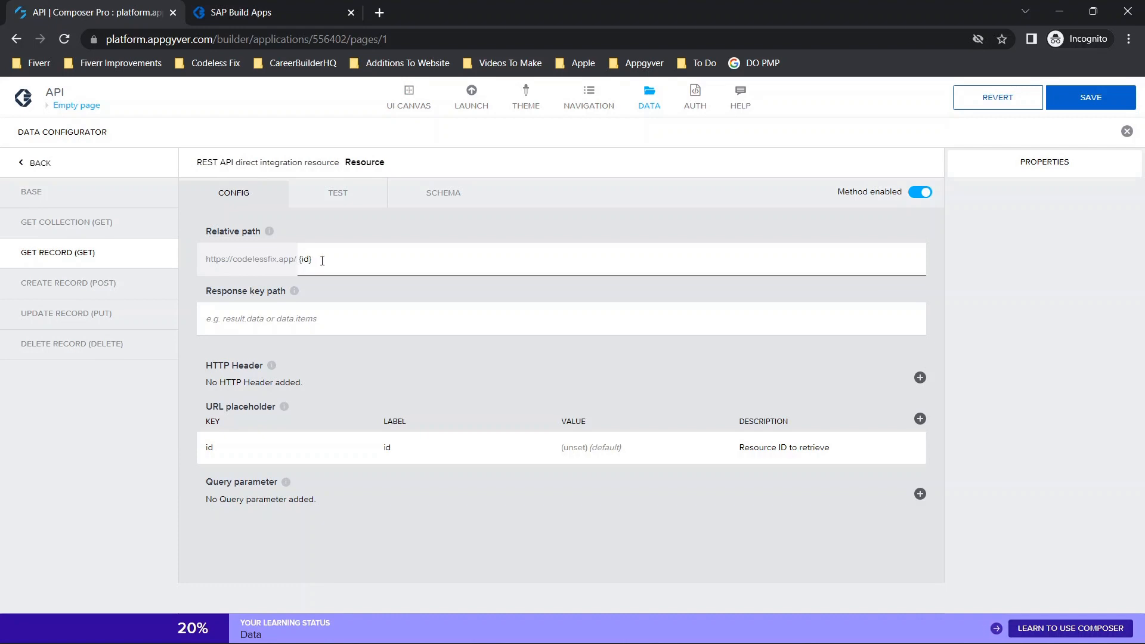
pyautogui.click(1058, 130)
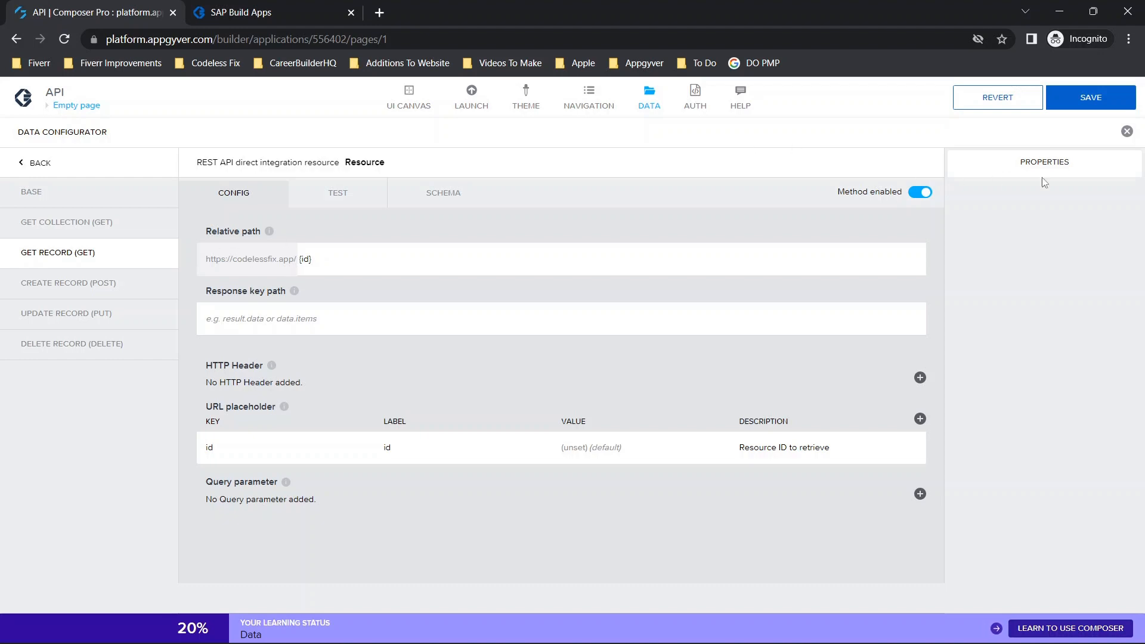
pyautogui.click(1126, 133)
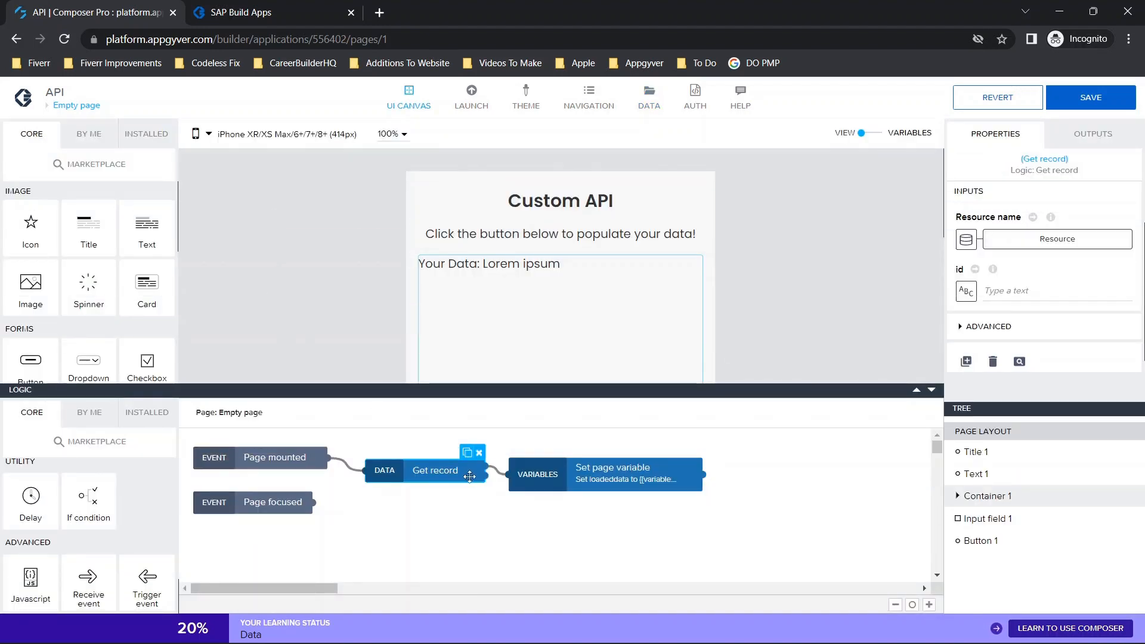
# Set the Get record node's id to /test/Collection2.json, save the app, and review the node's inputs
pyautogui.click(1022, 290)
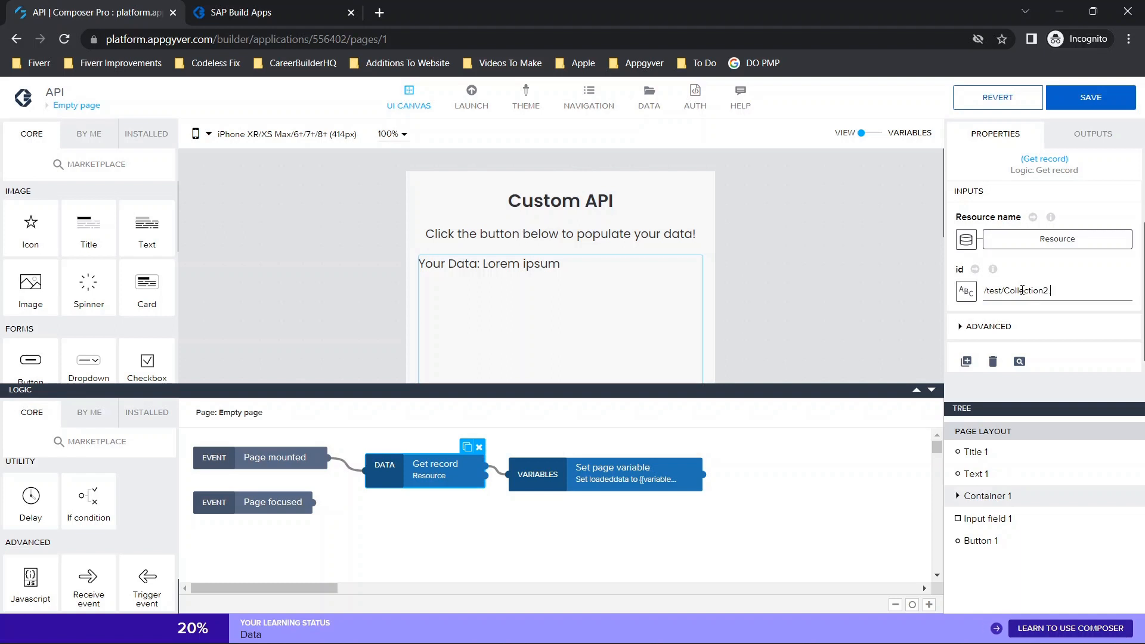
pyautogui.click(1086, 89)
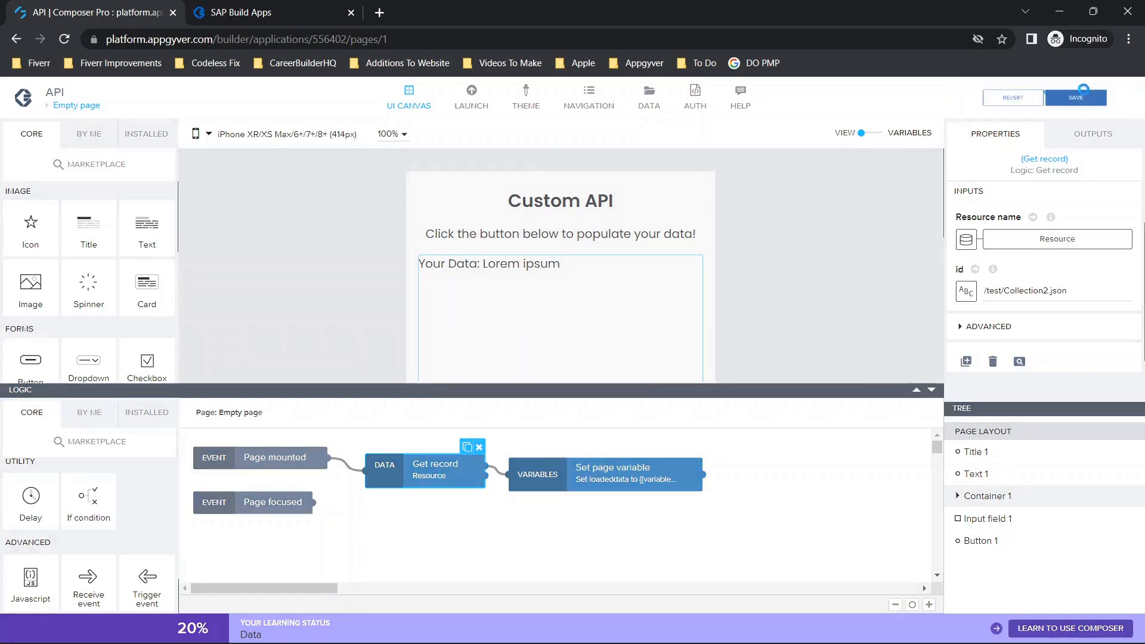
pyautogui.click(412, 471)
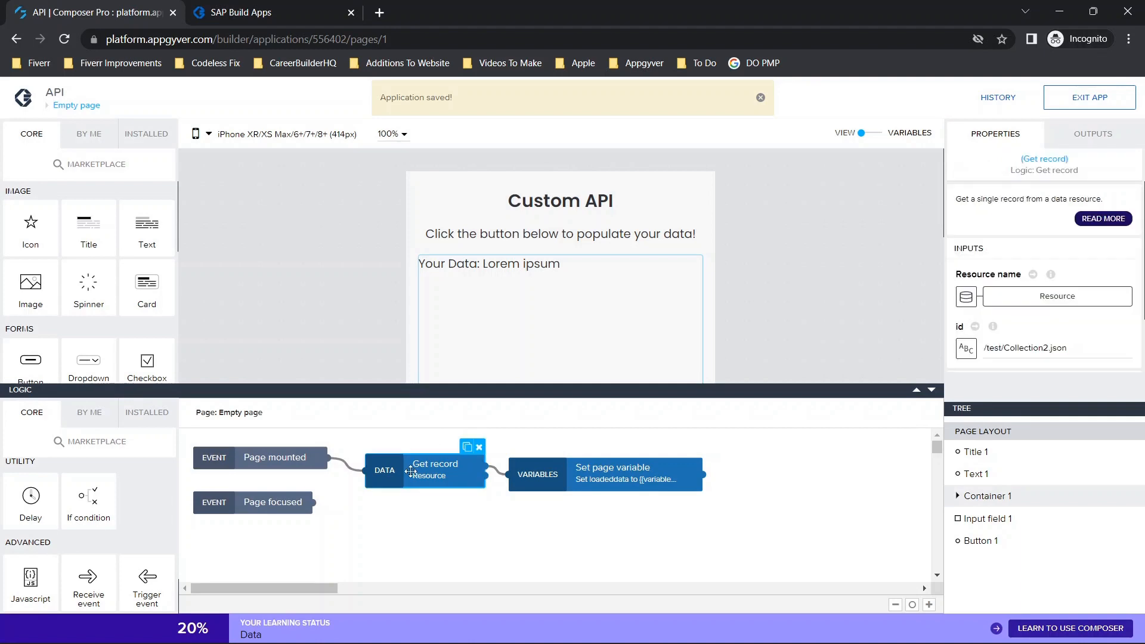
pyautogui.scroll(-1, 1036, 314)
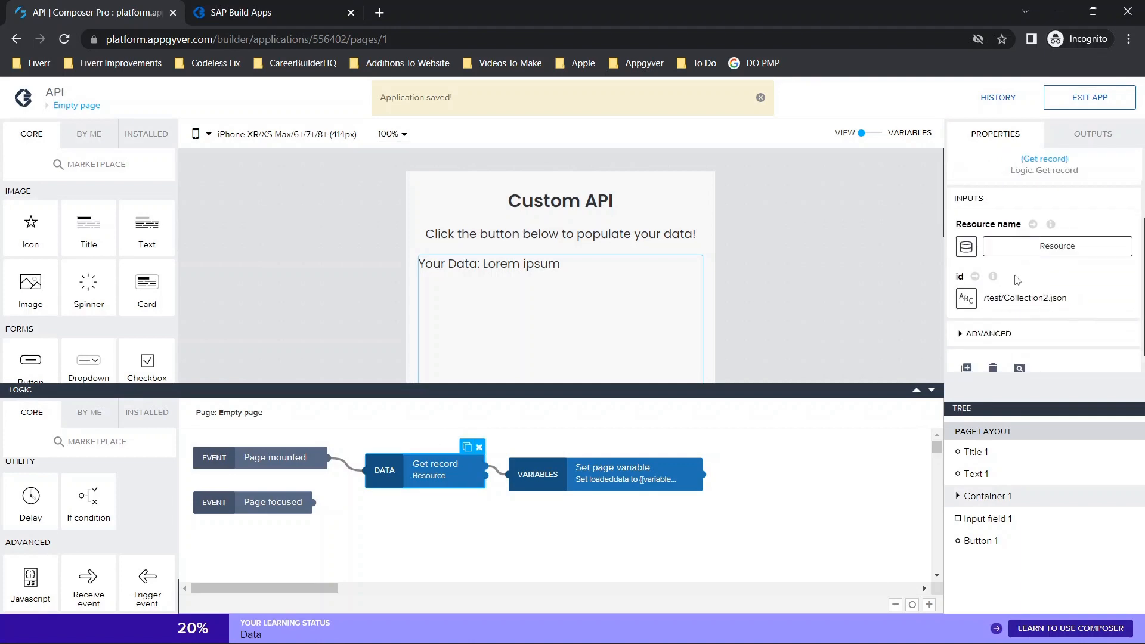
# Bind the Set page variable node's assigned value to the Get record node's output fields.field1.stringValue and save the app
pyautogui.click(646, 461)
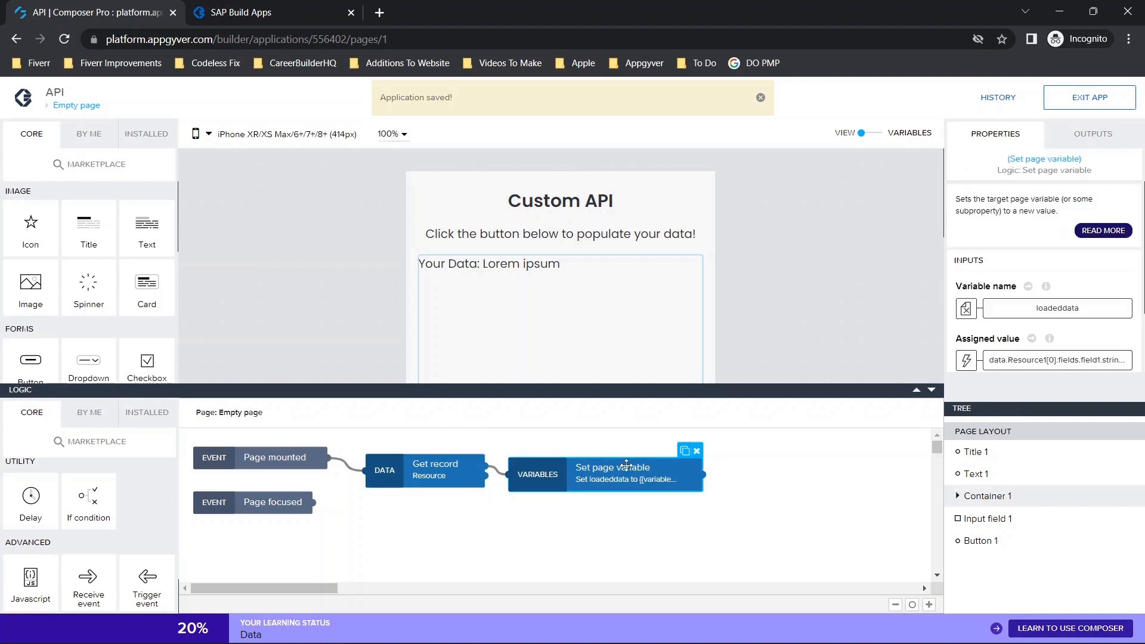
pyautogui.click(966, 361)
pyautogui.click(549, 424)
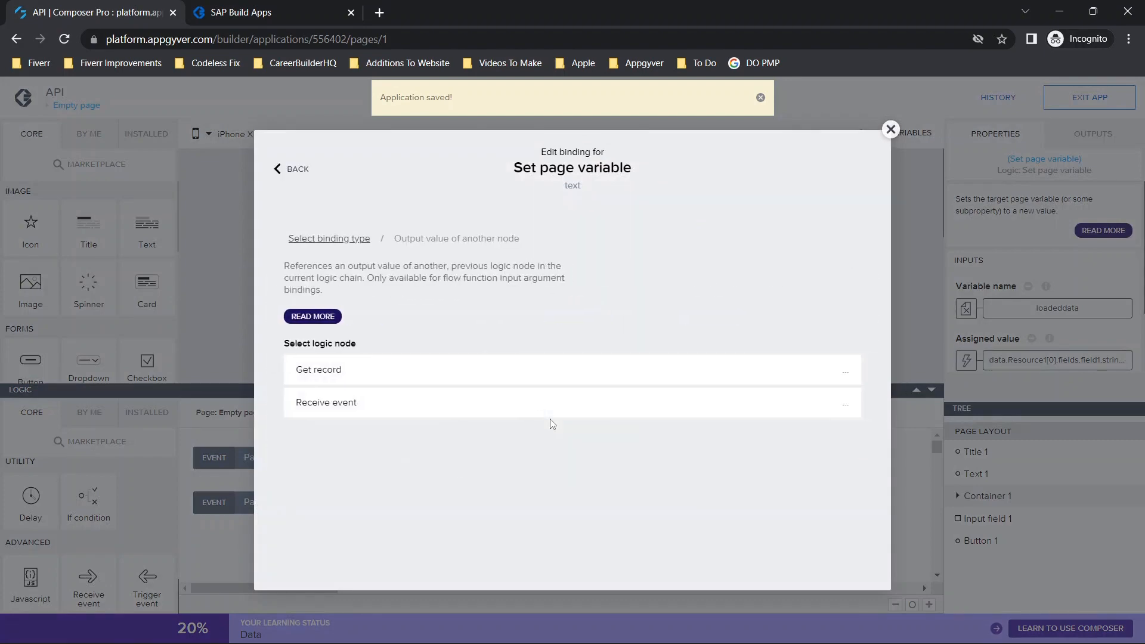
pyautogui.click(392, 381)
pyautogui.scroll(-3, 522, 500)
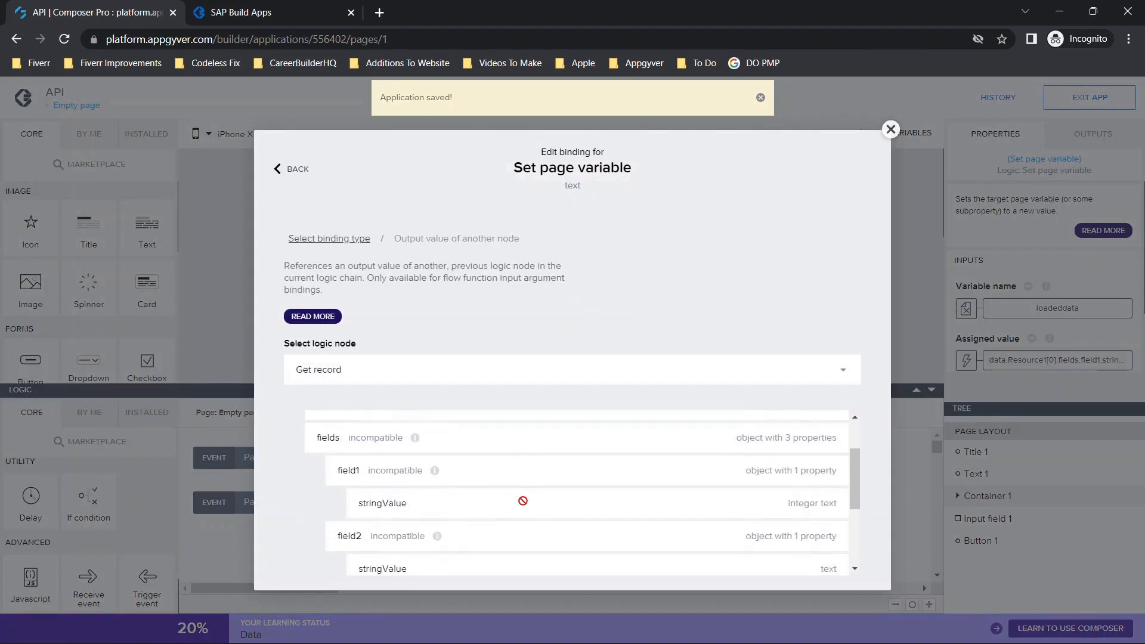
pyautogui.click(454, 446)
pyautogui.click(833, 496)
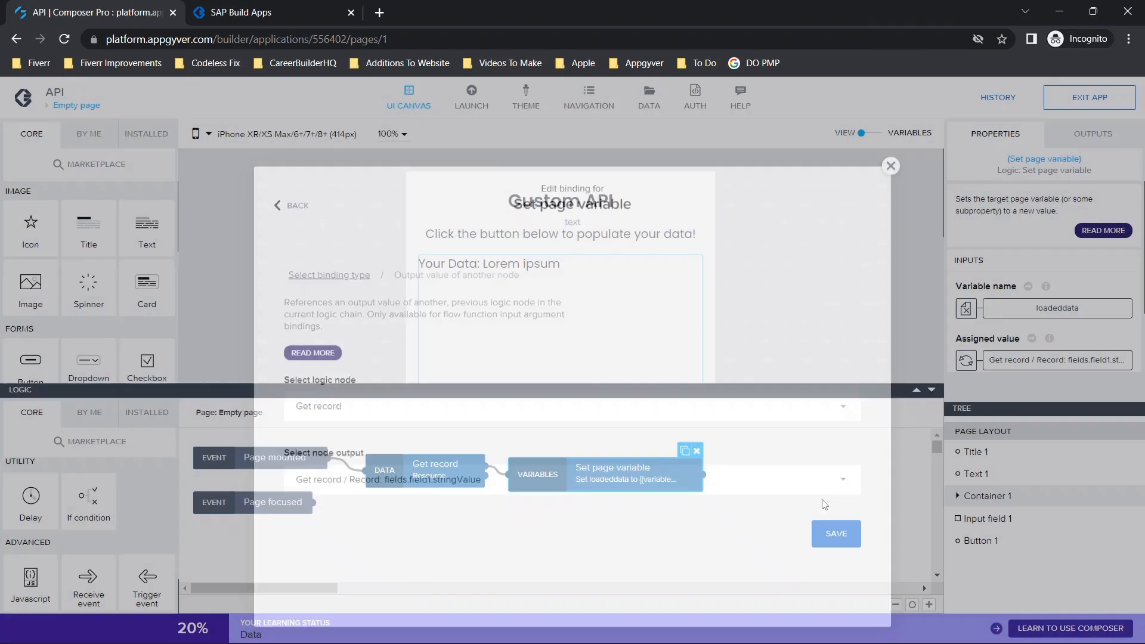
pyautogui.click(1090, 97)
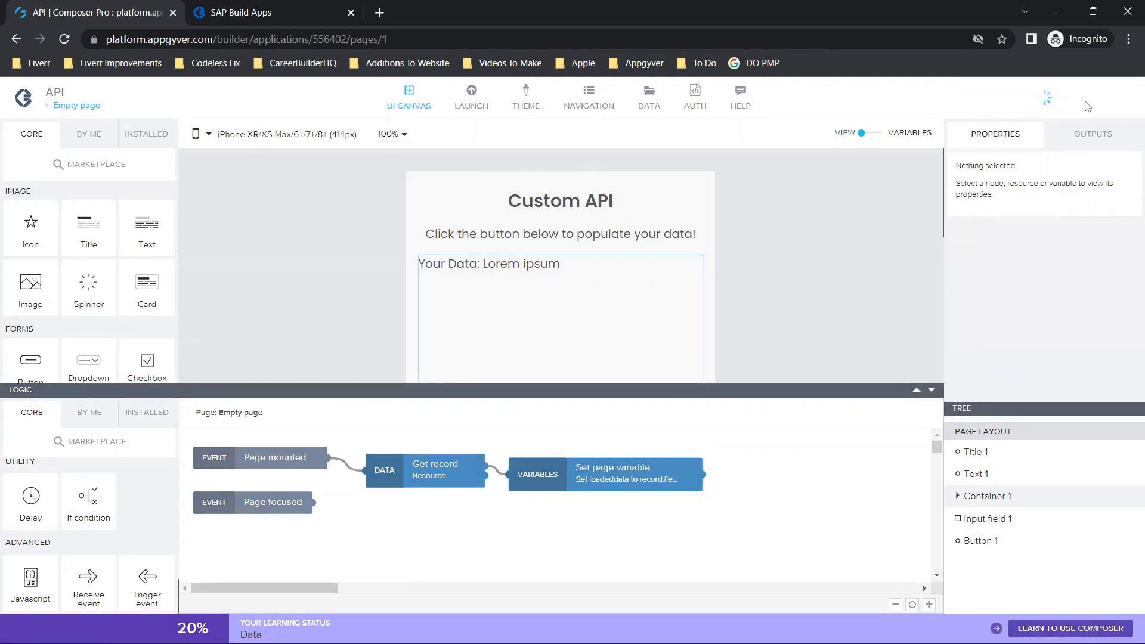
# Compare the value shown in the app preview with field1 in the hosted Collection2.json
pyautogui.click(263, 6)
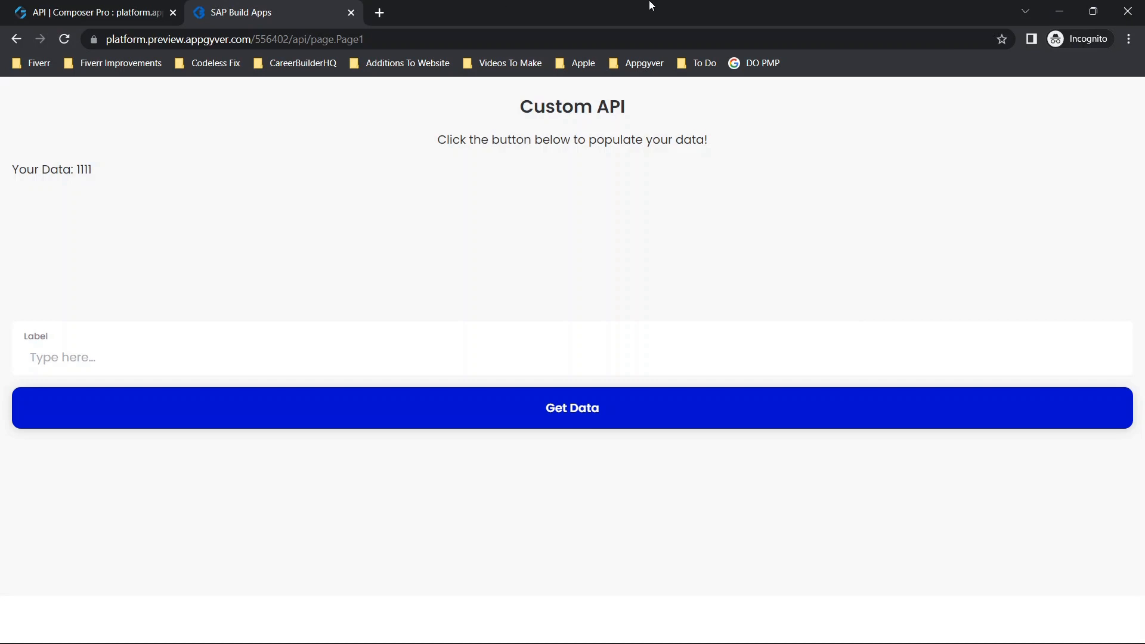
pyautogui.moveTo(615, 6); pyautogui.dragTo(692, 108)
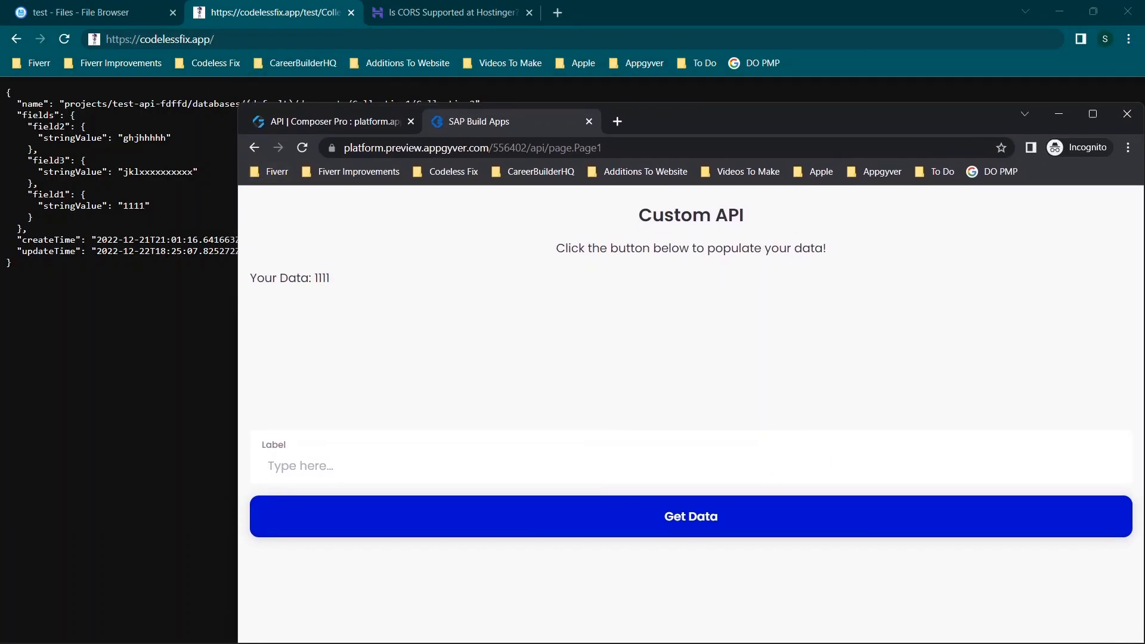
pyautogui.doubleClick(828, 123)
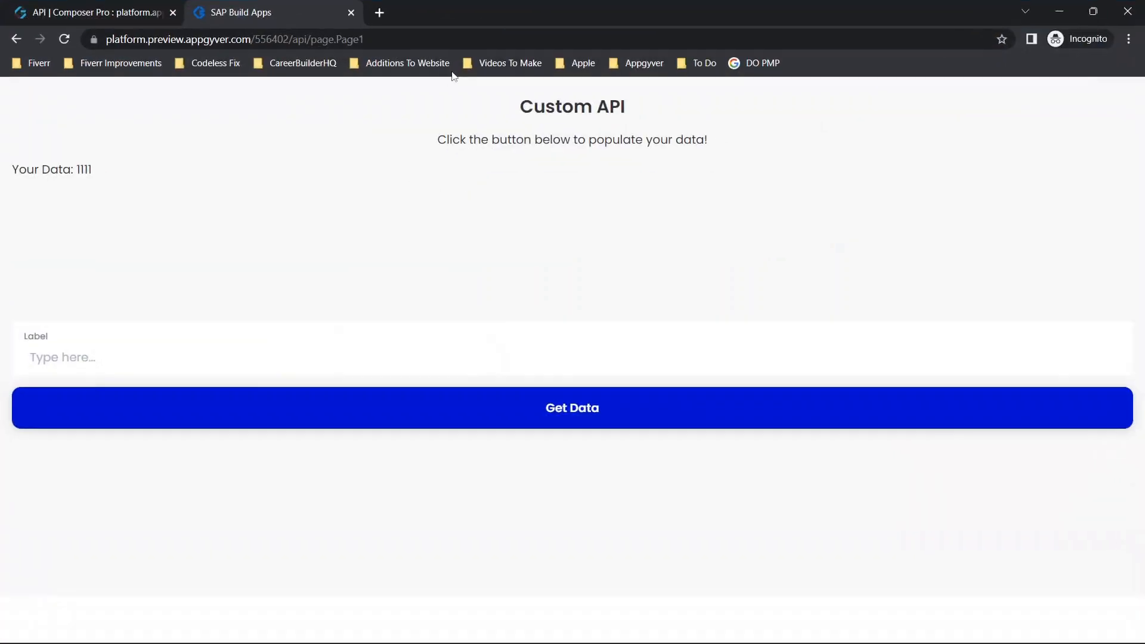
# Rebind the Set page variable node's assigned value to the Get record output fields.field2.stringValue and save the app
pyautogui.click(24, 11)
pyautogui.click(638, 469)
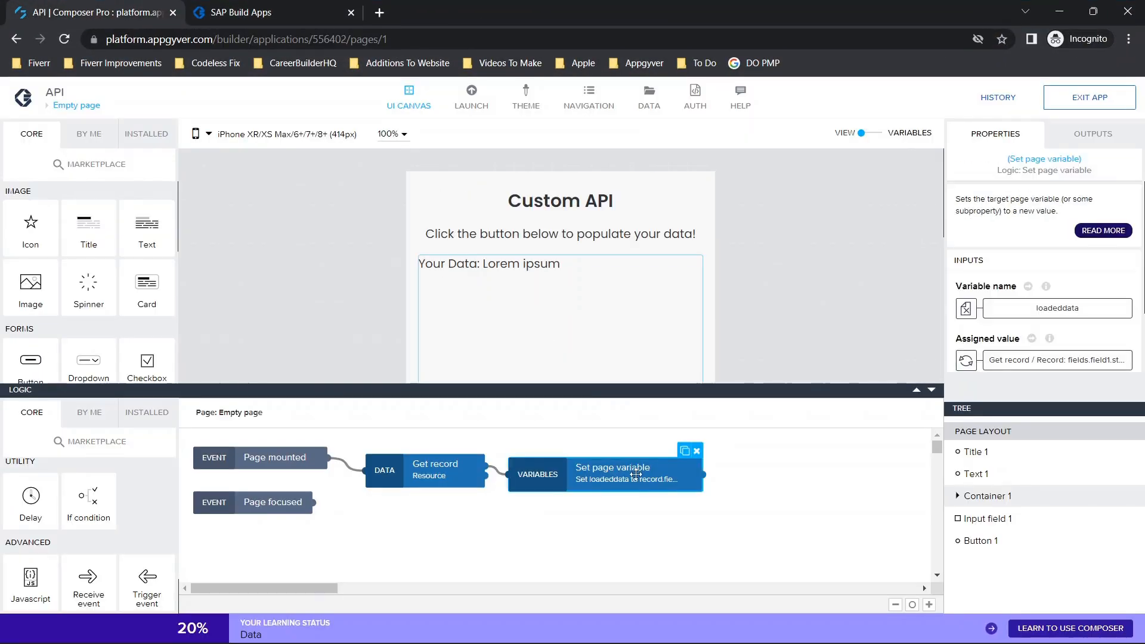
pyautogui.click(1017, 359)
pyautogui.click(422, 441)
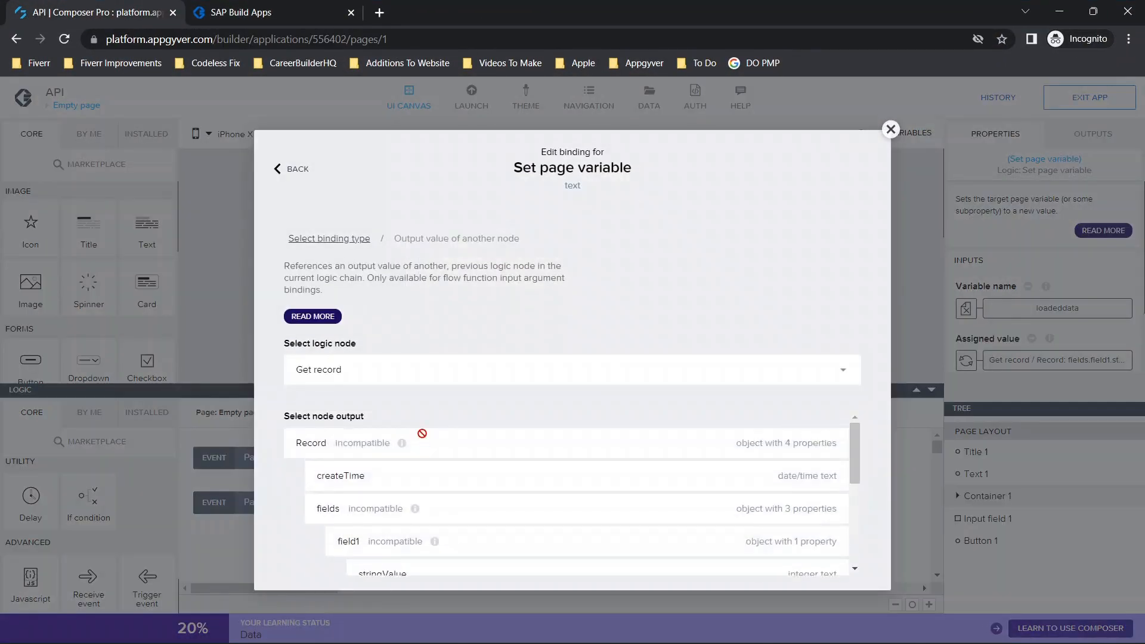
pyautogui.scroll(-5, 396, 483)
pyautogui.click(382, 483)
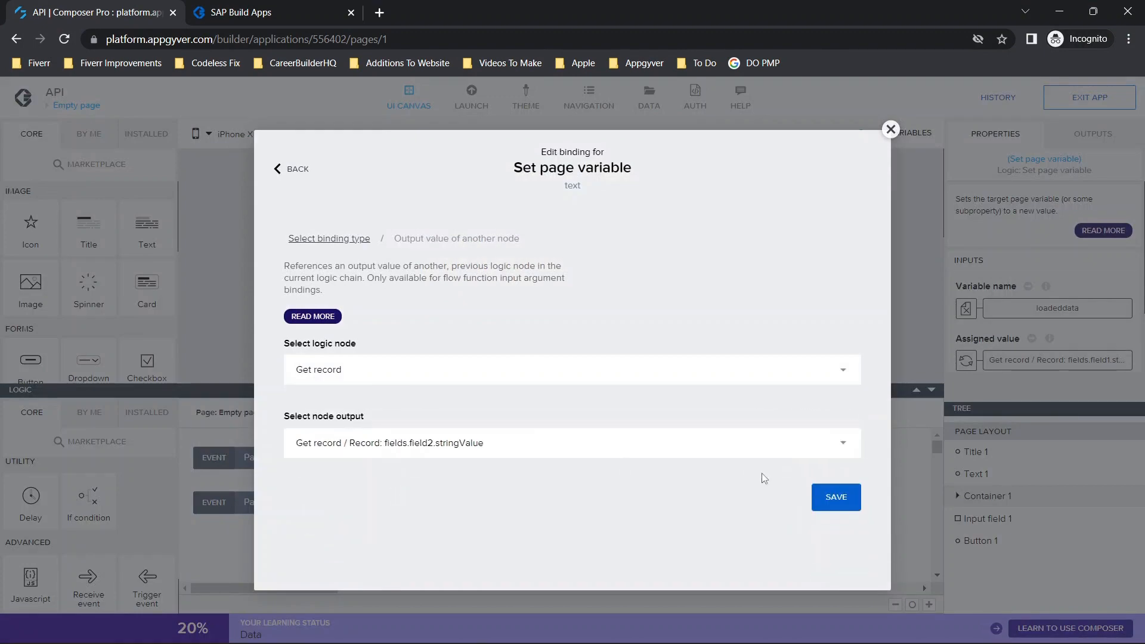
pyautogui.click(835, 497)
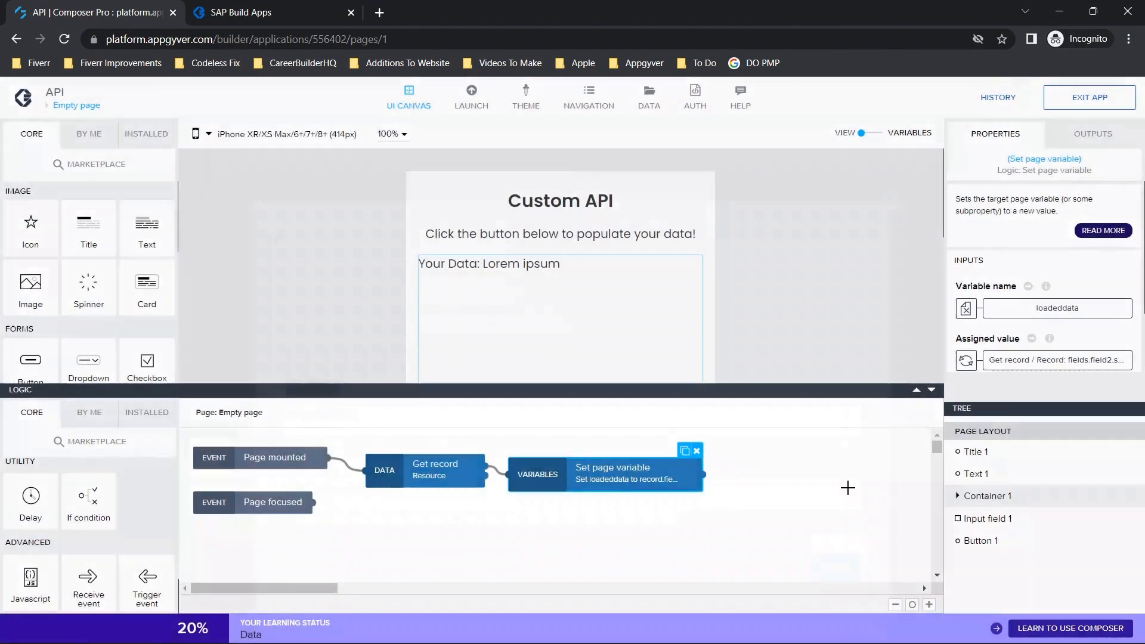
pyautogui.click(1081, 95)
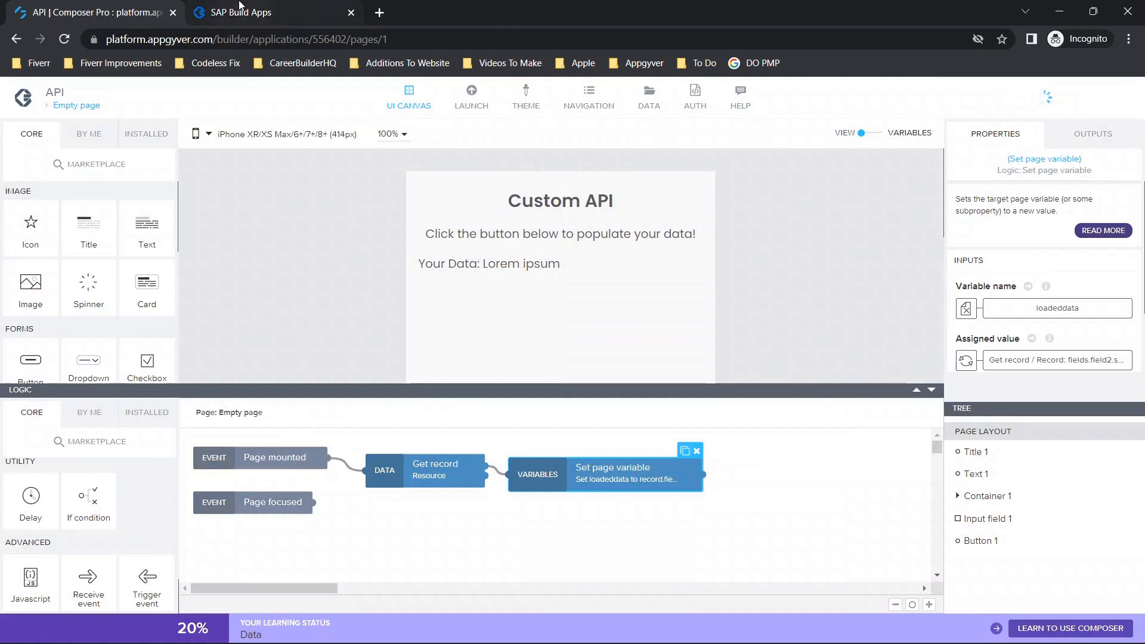
# Place the app preview side by side with the browser window showing Collection2.json to compare the field2 value
pyautogui.click(238, 12)
pyautogui.moveTo(480, 17); pyautogui.dragTo(823, 94)
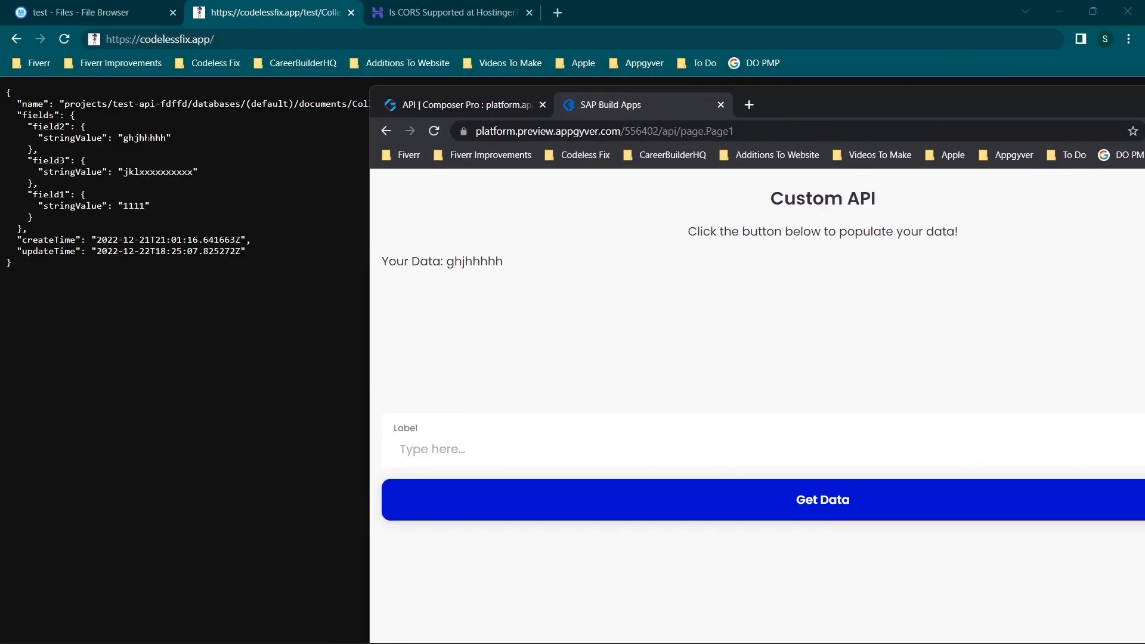
pyautogui.moveTo(813, 106); pyautogui.dragTo(1142, 25)
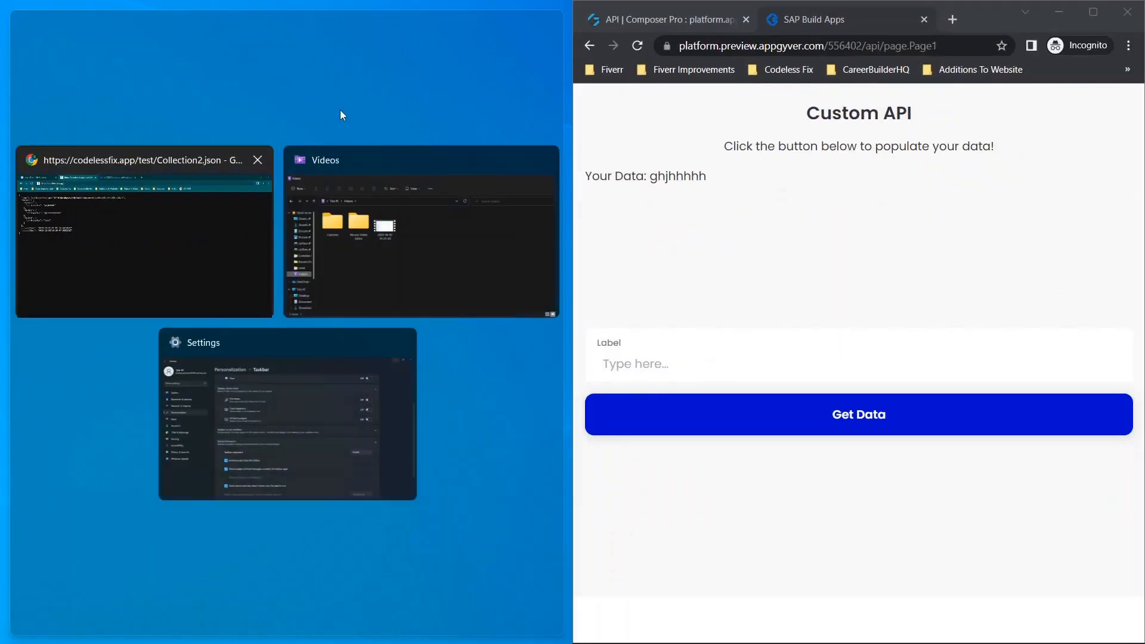
pyautogui.click(101, 208)
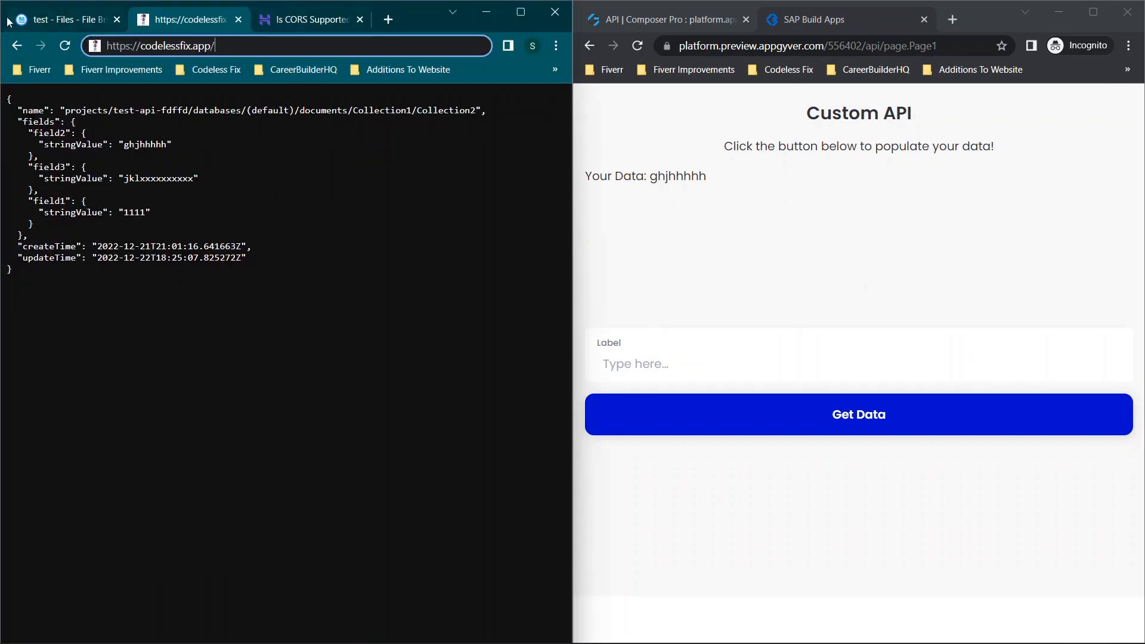
# Open Collection2.json from the hosting file manager's test folder, change field2's stringValue to huidsfsdiufd, and save the file
pyautogui.click(36, 21)
pyautogui.doubleClick(199, 215)
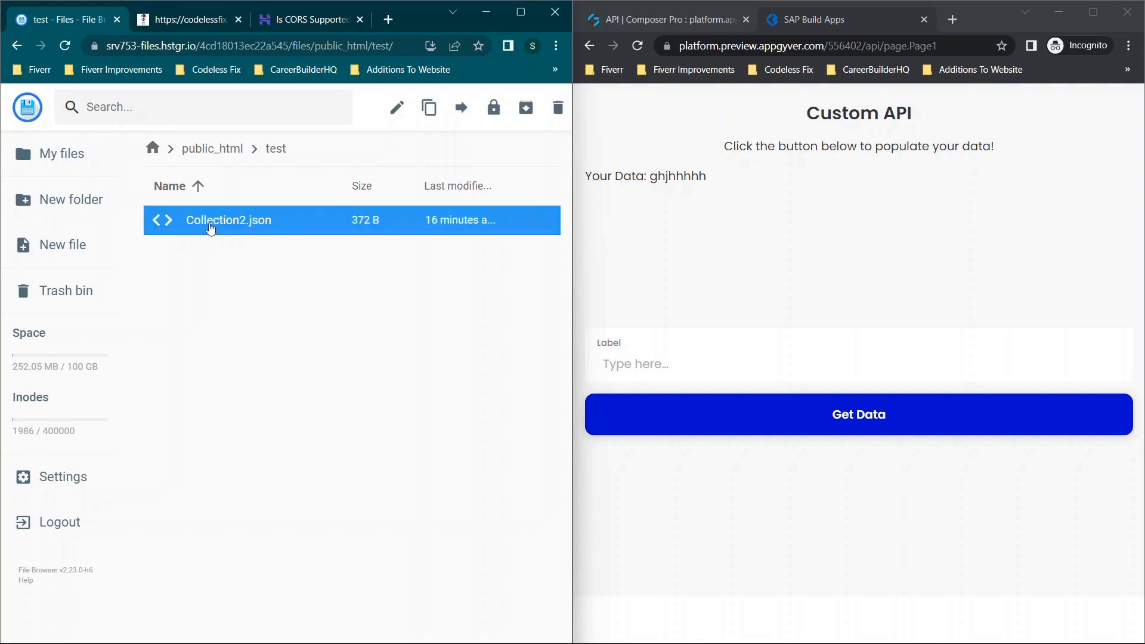
pyautogui.moveTo(148, 208)
pyautogui.mouseDown()
pyautogui.moveTo(186, 212)
pyautogui.moveTo(148, 206)
pyautogui.mouseUp()
pyautogui.click(187, 213)
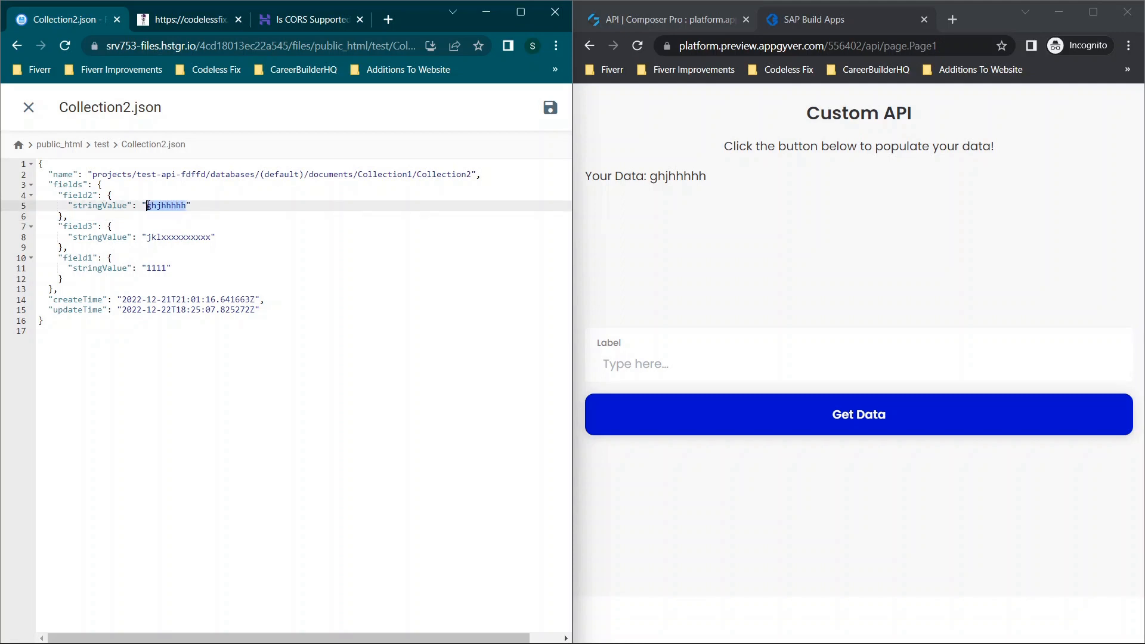
pyautogui.write('huidsfsdiufd')
pyautogui.click(547, 109)
# Save Collection2.json again and reload the app preview to check the edited field2 value
pyautogui.click(637, 46)
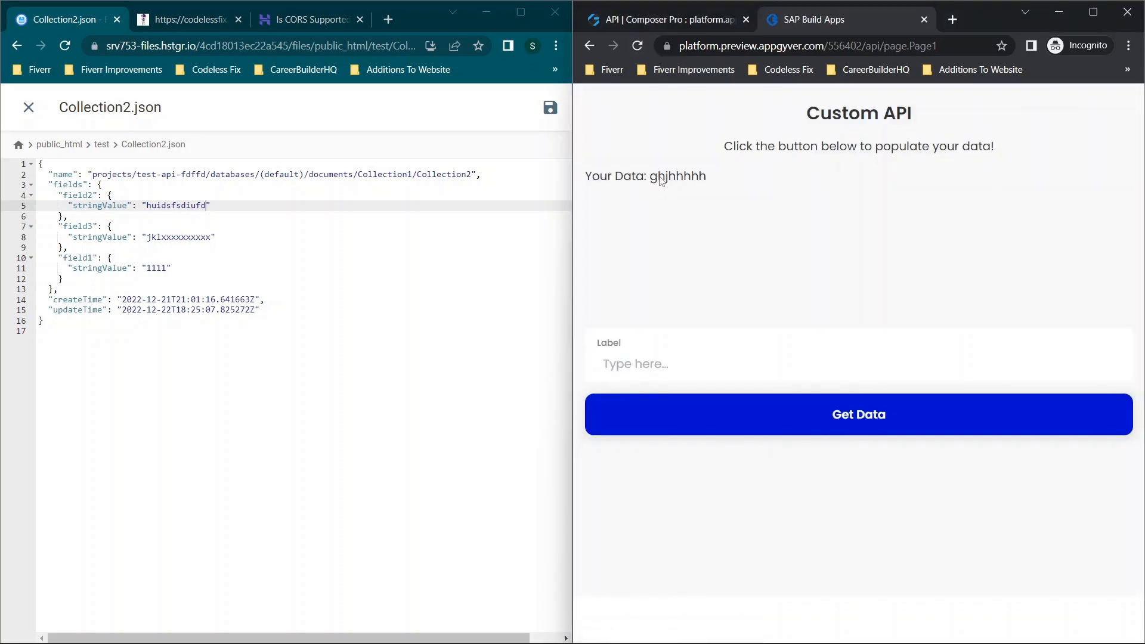
pyautogui.click(551, 108)
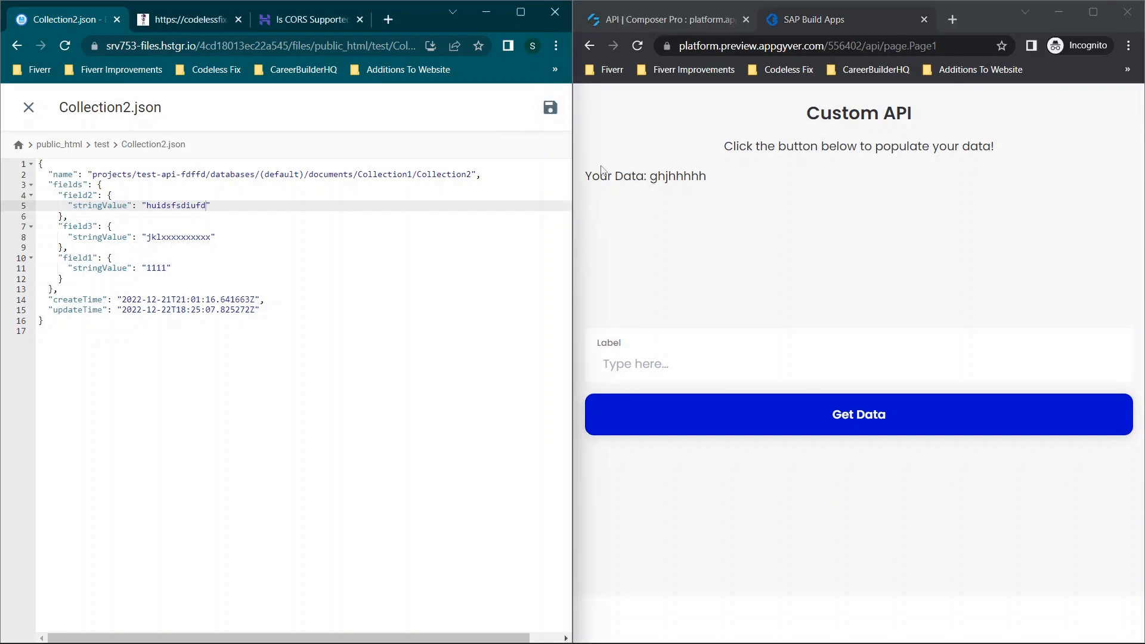
pyautogui.click(639, 47)
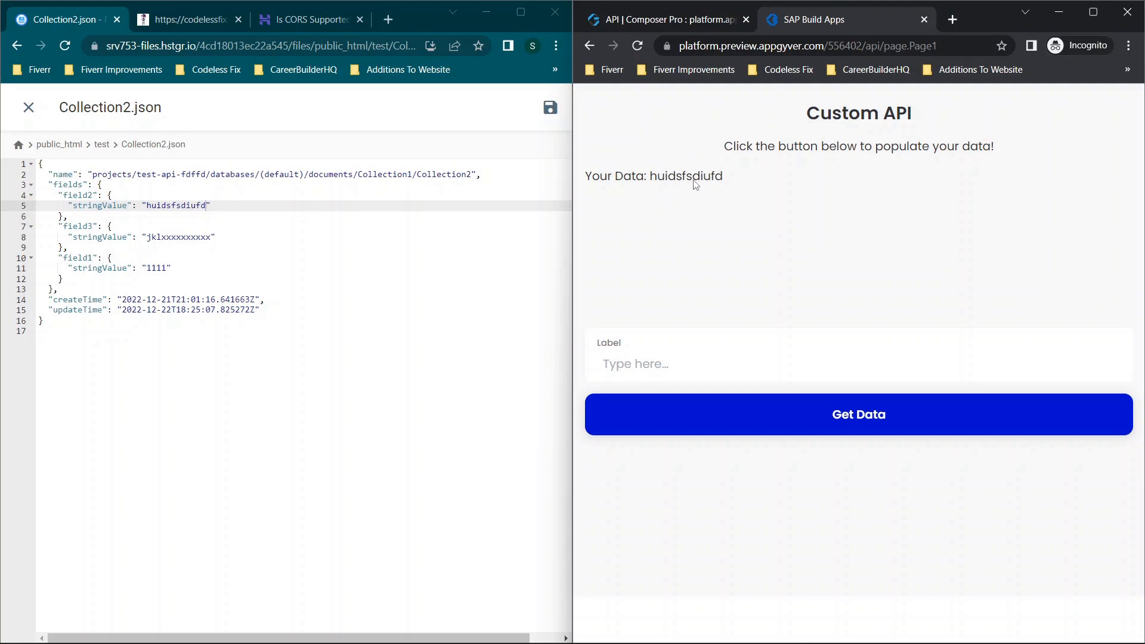
# In the app builder, add a Delay node after Set page variable and loop its output back to Get record
pyautogui.click(1098, 18)
pyautogui.click(84, 12)
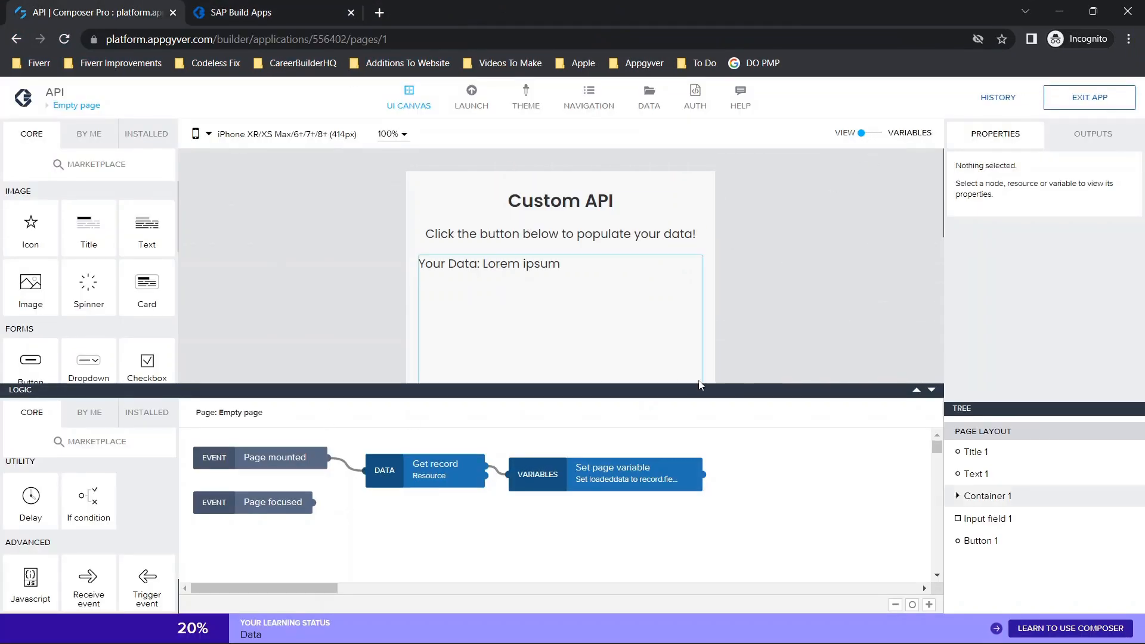
pyautogui.scroll(-1, 695, 263)
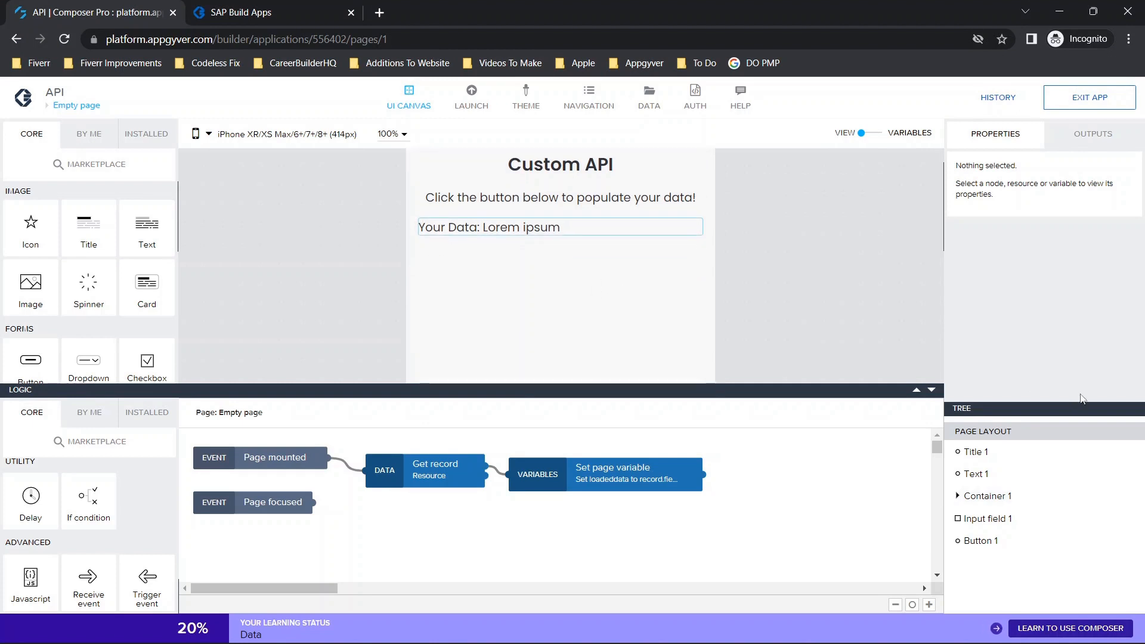
pyautogui.click(1014, 430)
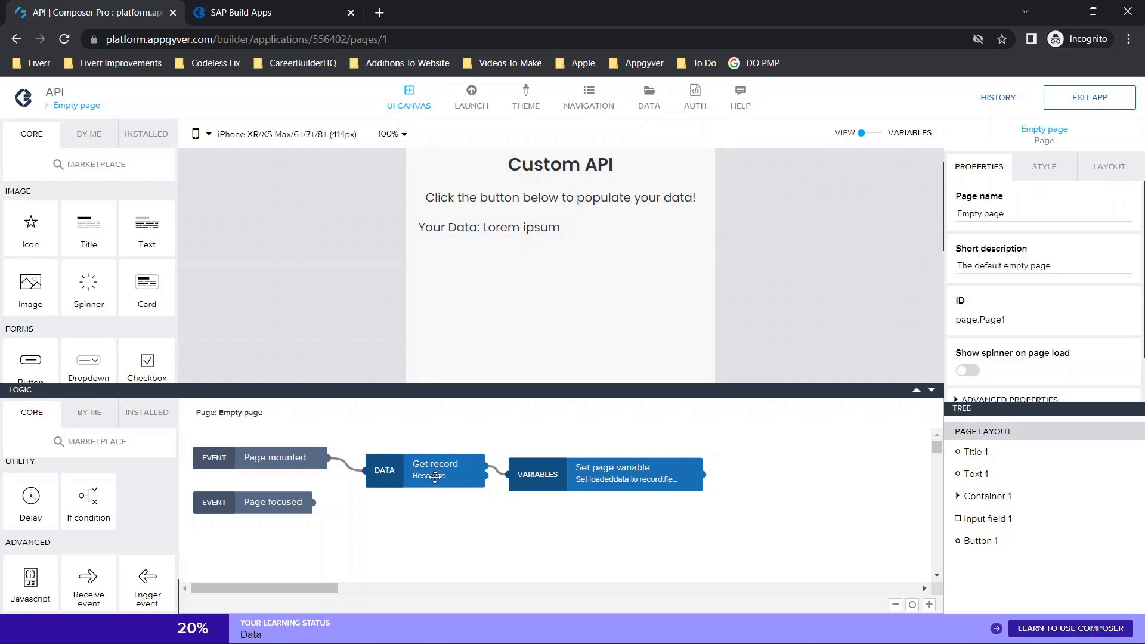
pyautogui.click(631, 471)
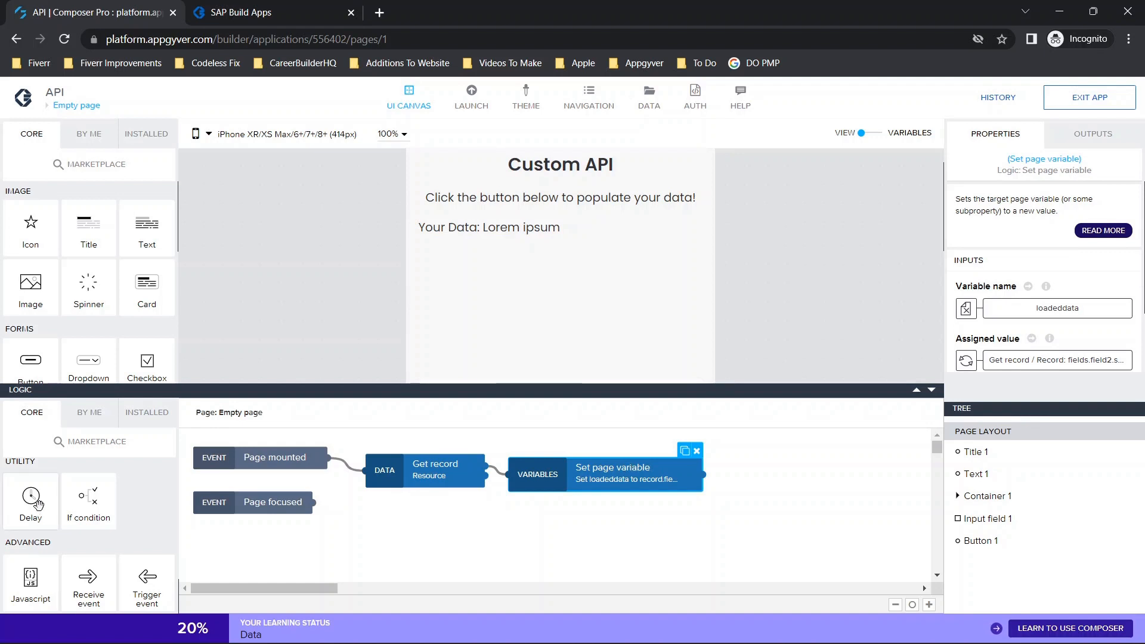
pyautogui.click(511, 514)
pyautogui.moveTo(31, 501); pyautogui.dragTo(512, 532)
pyautogui.moveTo(704, 475); pyautogui.dragTo(460, 527)
pyautogui.click(540, 527)
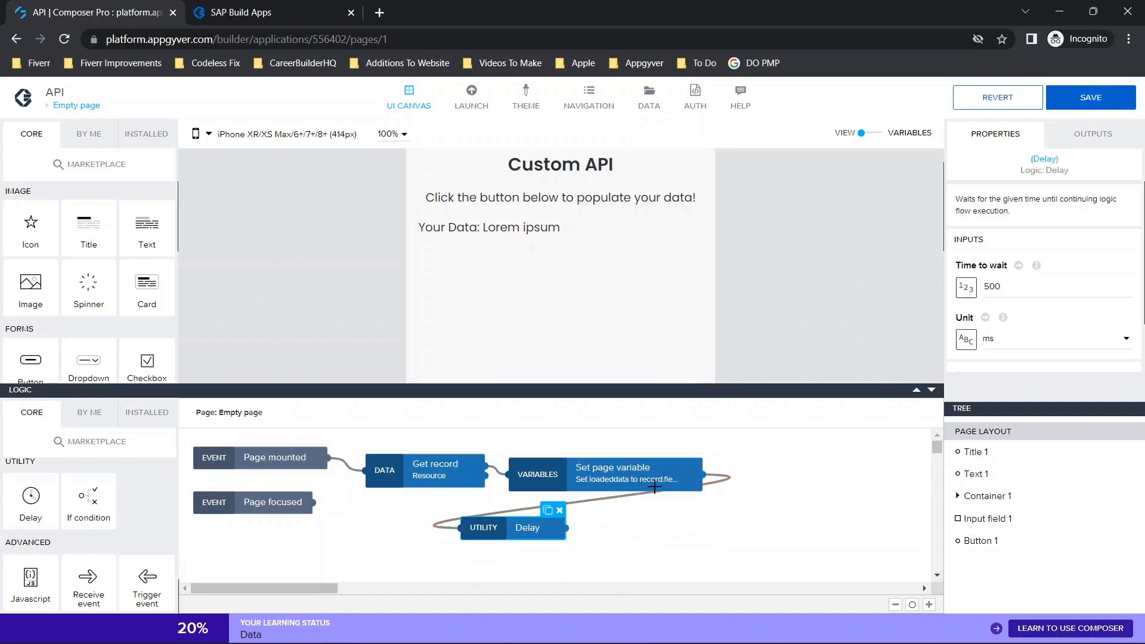
pyautogui.moveTo(559, 527); pyautogui.dragTo(365, 471)
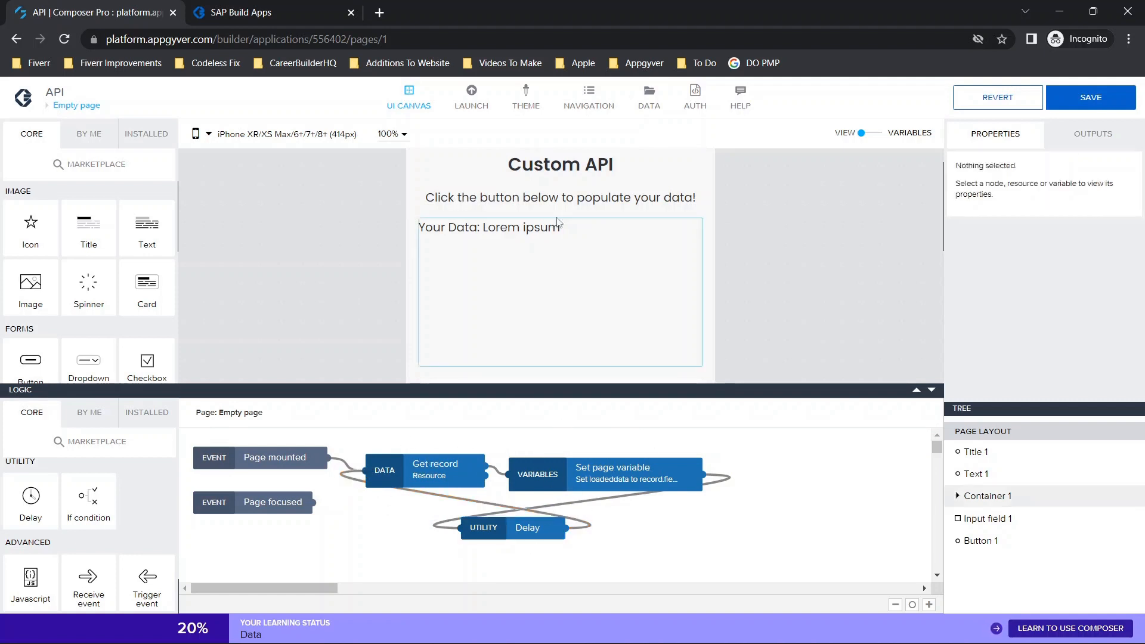
# Check the default fetch logic of the Resource1 data variable for comparison, return to the page view, and save the app
pyautogui.click(875, 134)
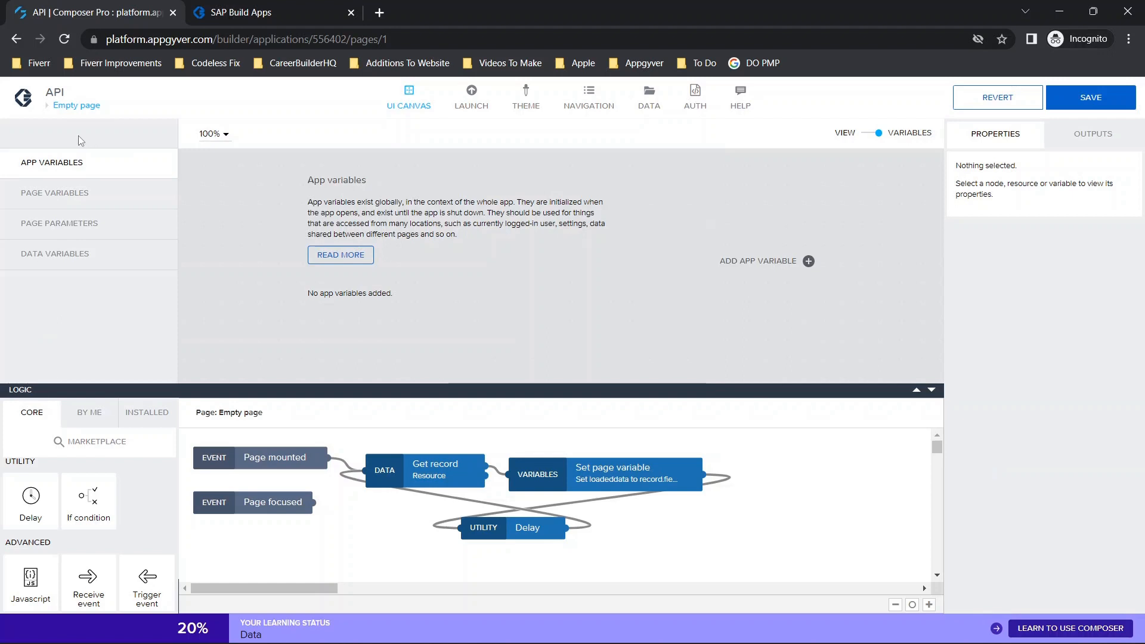
pyautogui.click(59, 253)
pyautogui.click(482, 291)
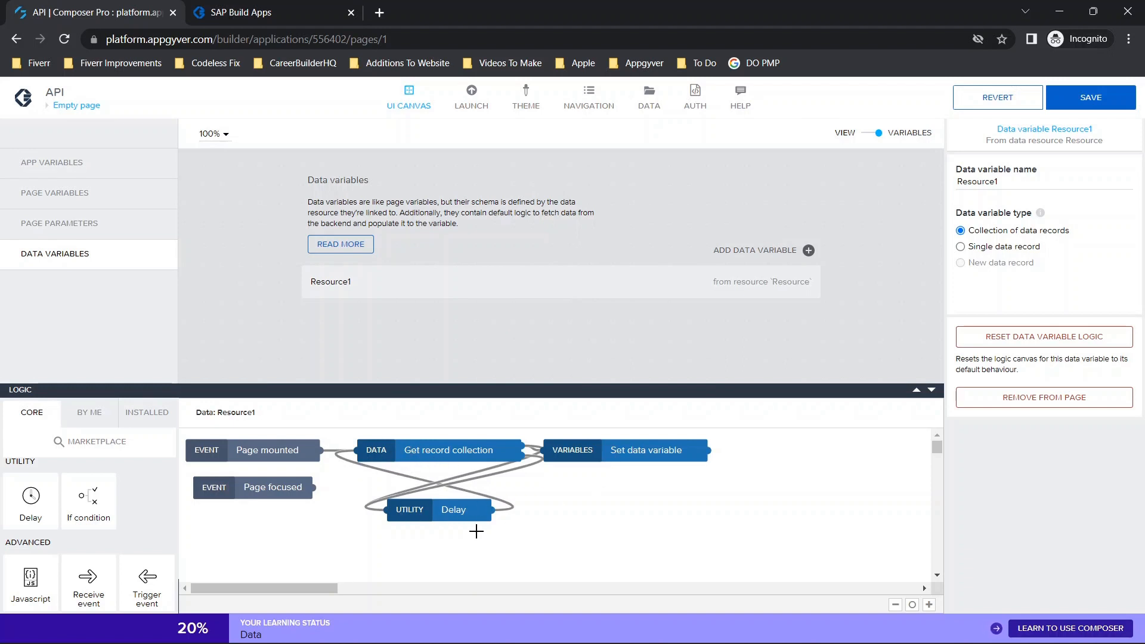
pyautogui.click(873, 137)
pyautogui.click(1081, 100)
# With the app preview beside Collection2.json, set field2's stringValue to Hey!! and save the file to test the automatic refresh
pyautogui.moveTo(540, 6); pyautogui.dragTo(1143, 36)
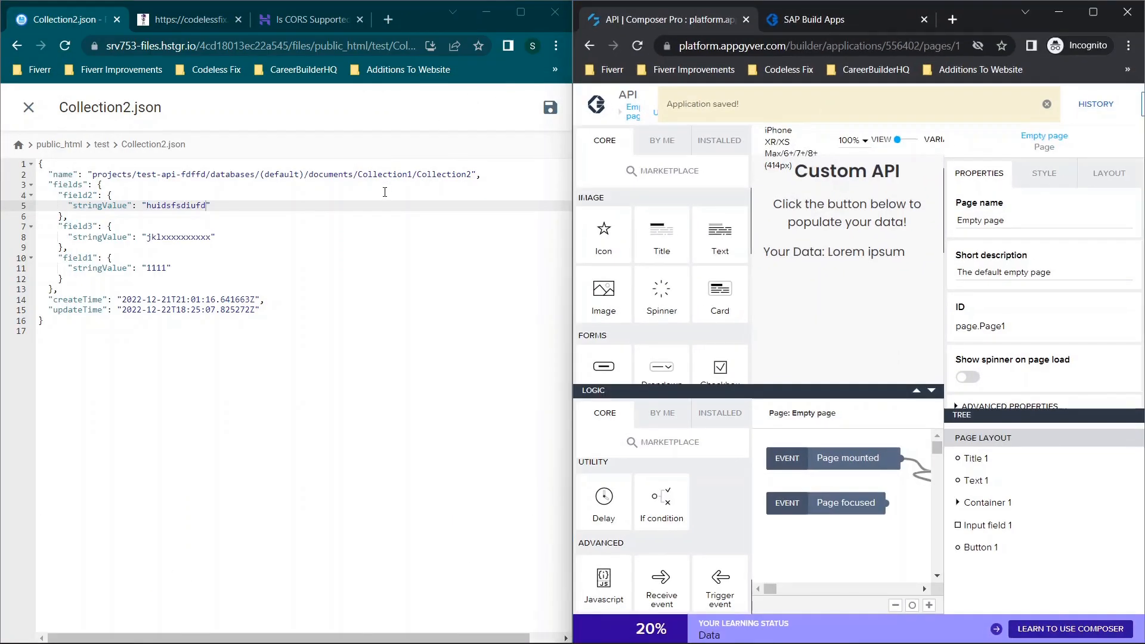
pyautogui.click(871, 23)
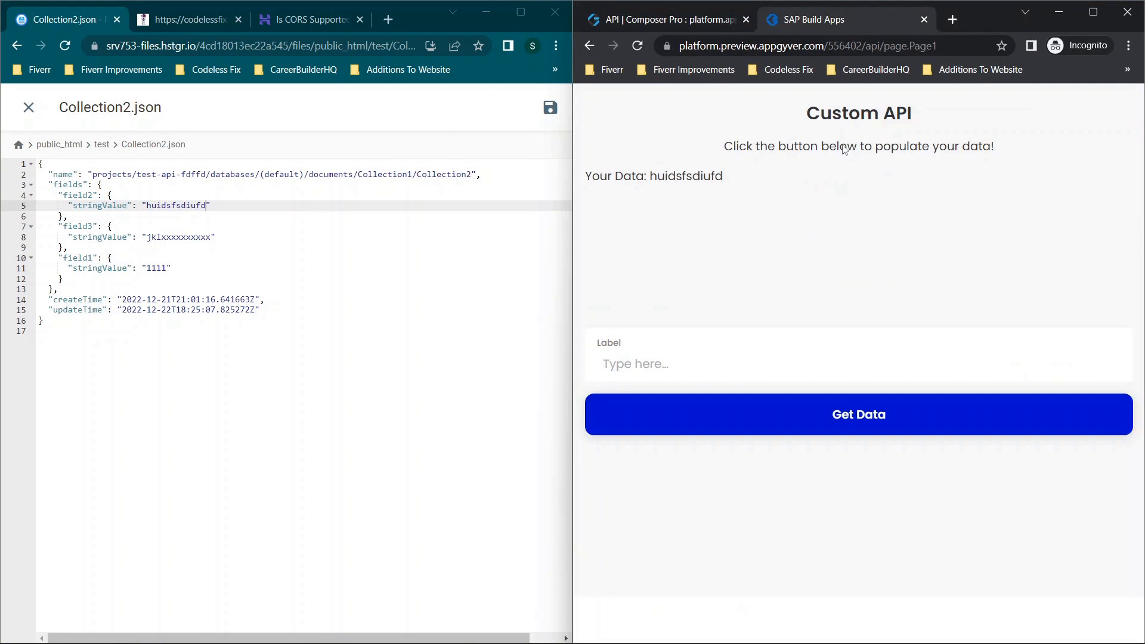
pyautogui.click(207, 205)
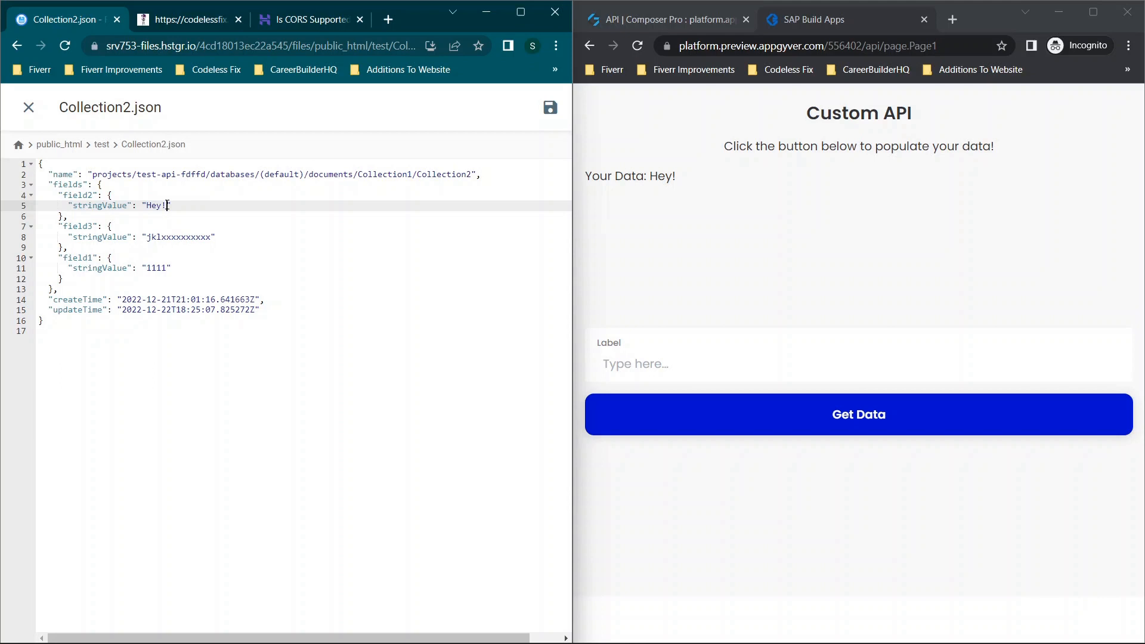
pyautogui.click(549, 108)
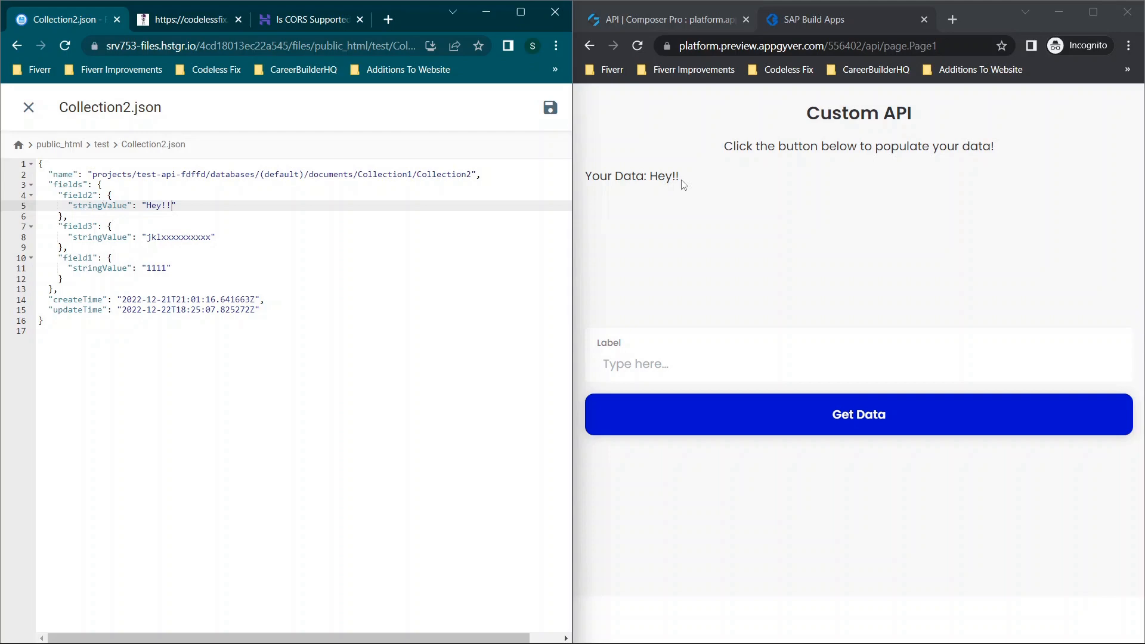
# In the maximized app builder, set the label of the input field above the Get Data button to Type Collection Name
pyautogui.click(1094, 12)
pyautogui.click(99, 12)
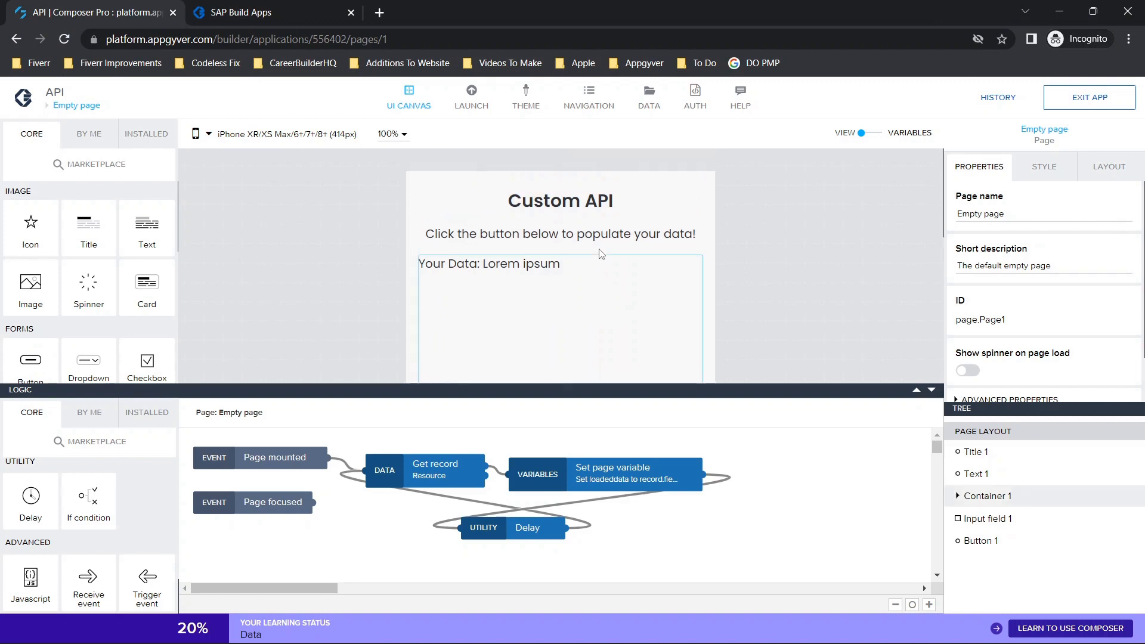
pyautogui.scroll(-3, 598, 251)
pyautogui.click(529, 287)
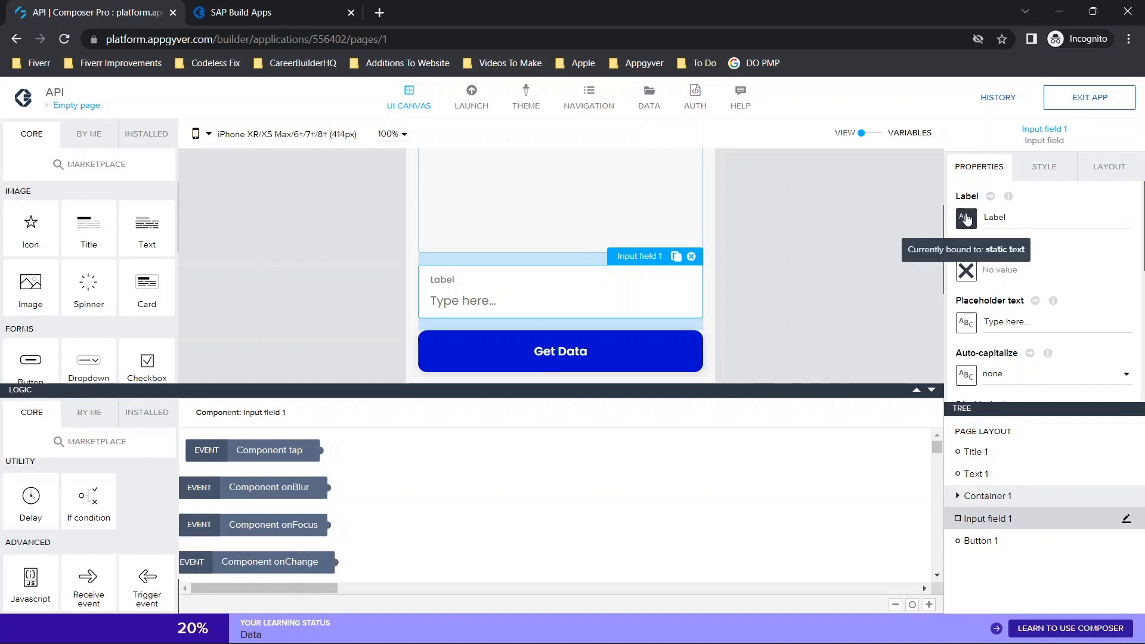
pyautogui.doubleClick(1030, 215)
pyautogui.write('Ty')
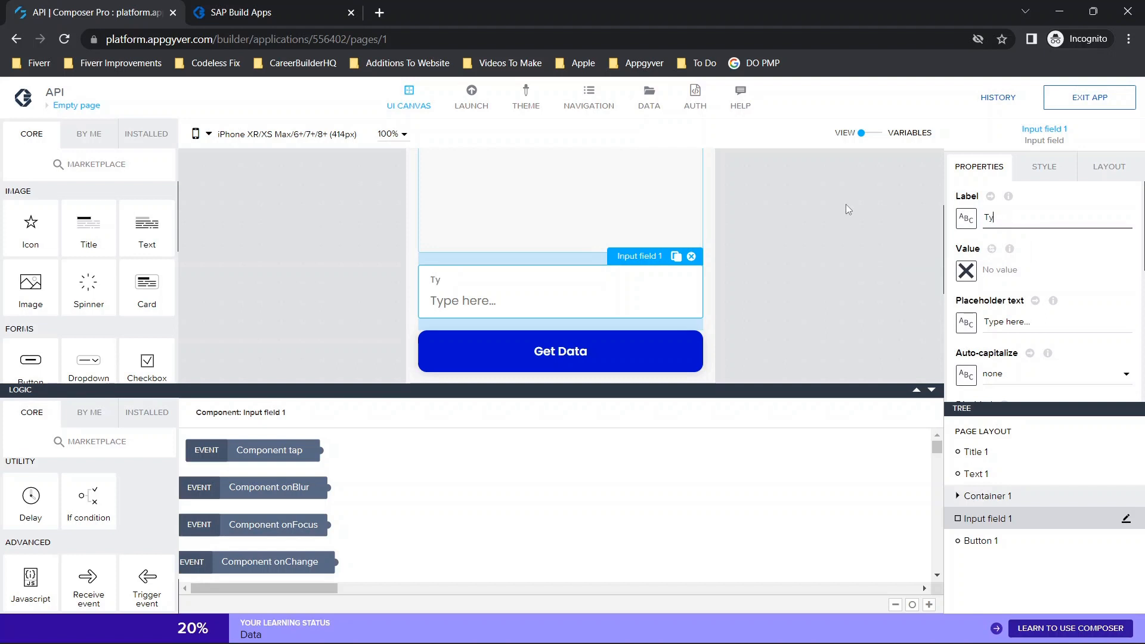
pyautogui.write('pe Collection Name')
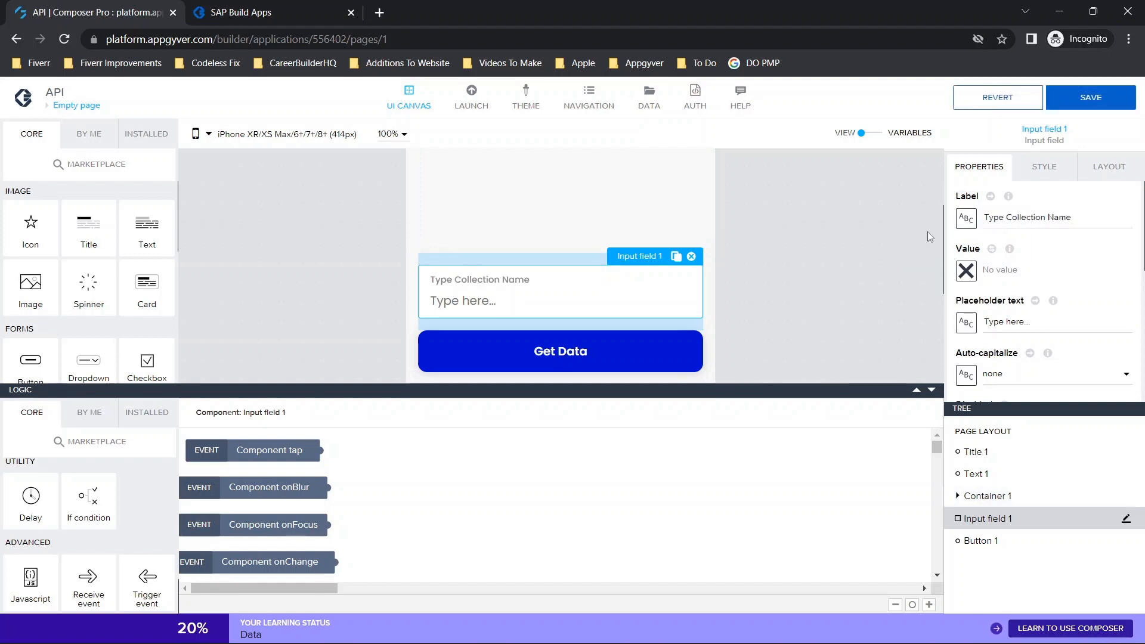
# Bind the input field's value to the page variable id
pyautogui.click(967, 270)
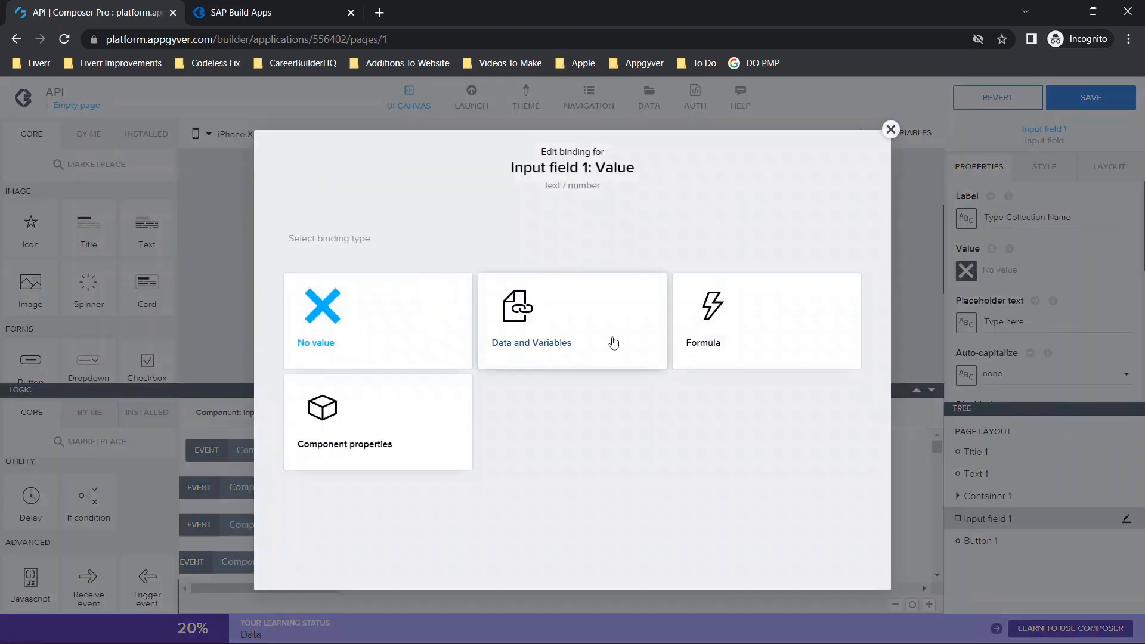
pyautogui.click(605, 337)
pyautogui.click(544, 369)
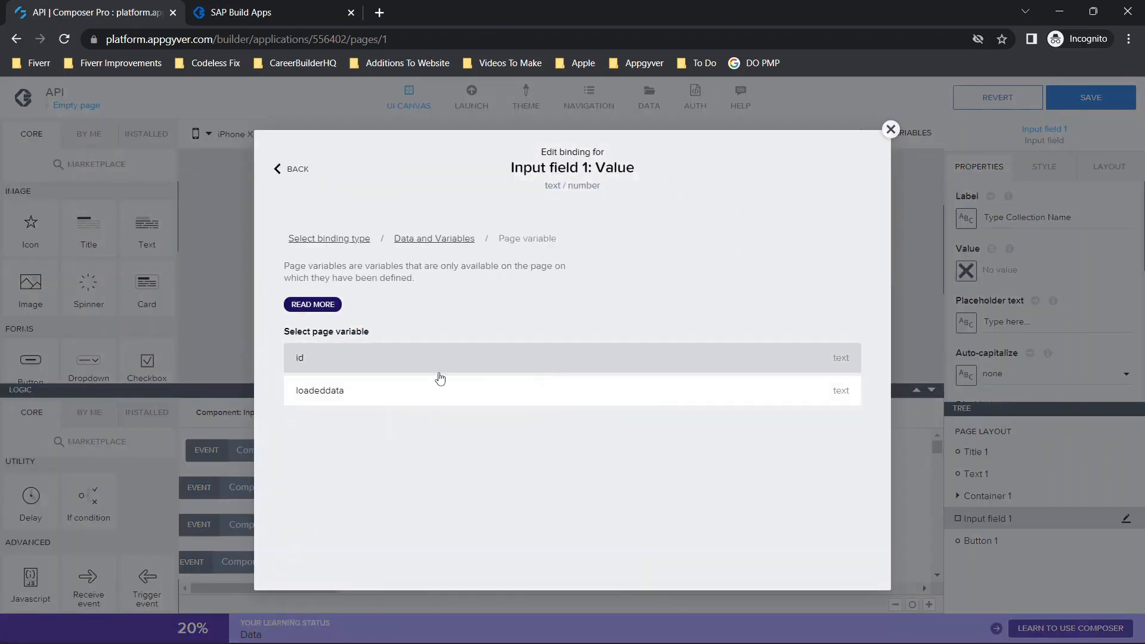
pyautogui.click(374, 370)
pyautogui.click(832, 498)
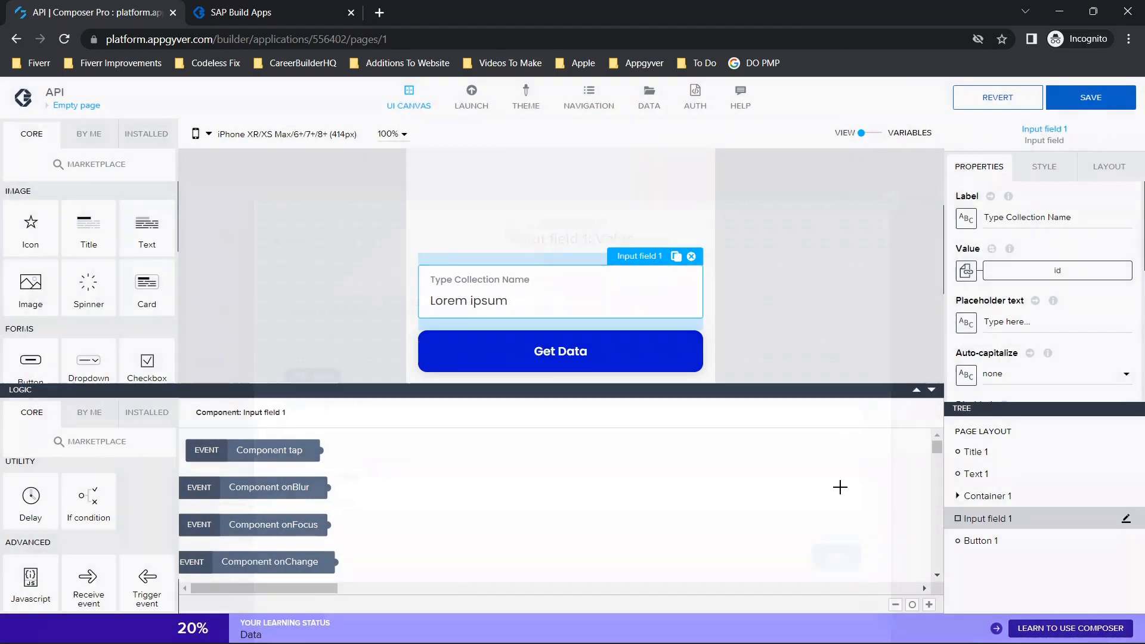
# Move the three logic nodes from the page's logic to the Get Data button and connect its Component tap event to Get record
pyautogui.scroll(-1, 526, 299)
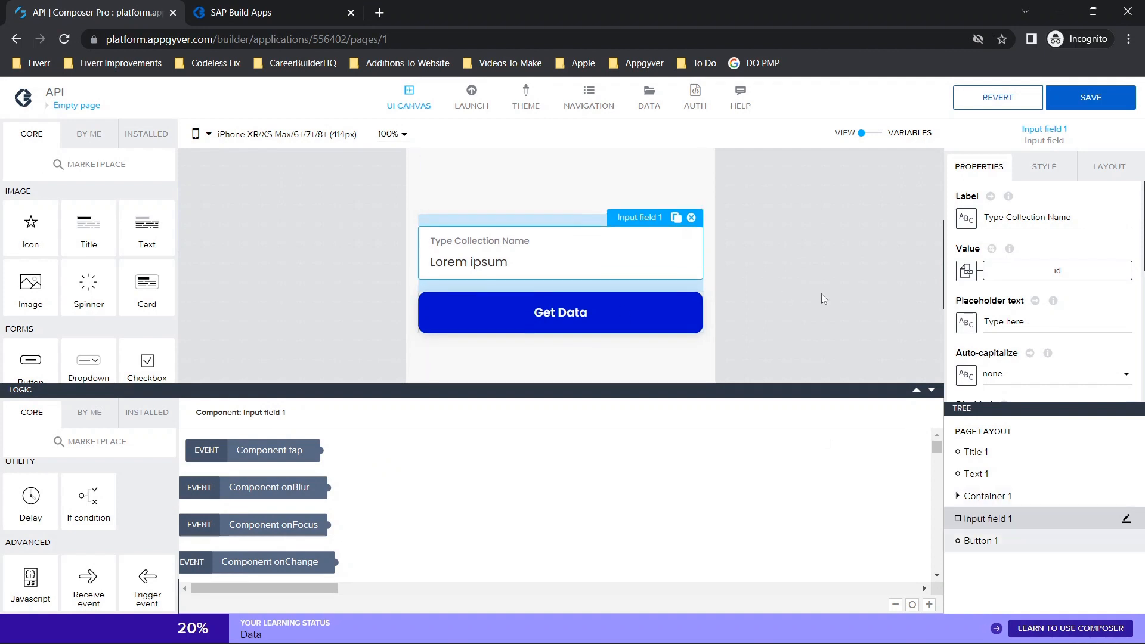
pyautogui.click(551, 329)
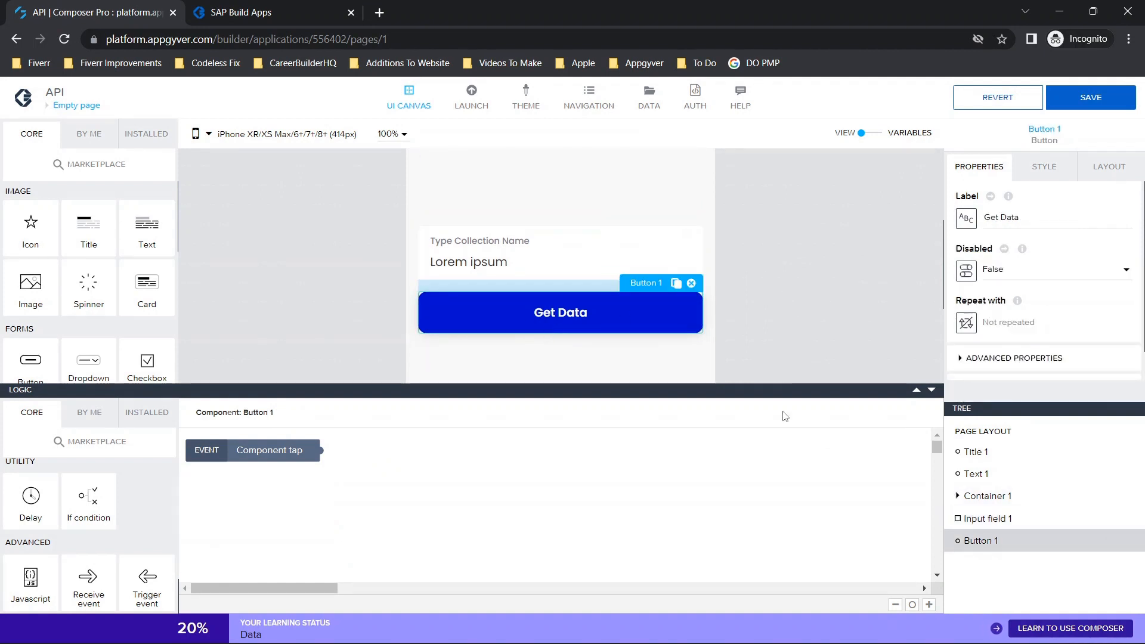
pyautogui.click(972, 434)
pyautogui.moveTo(708, 534); pyautogui.dragTo(365, 453)
pyautogui.hotkey('ctrl', 'x')
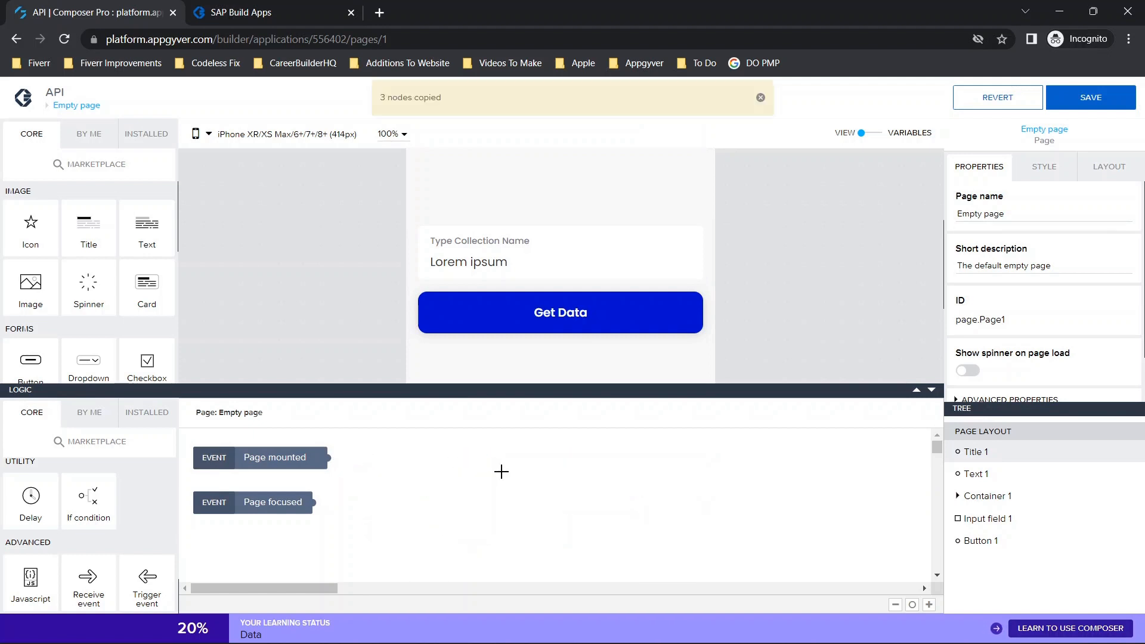
pyautogui.click(561, 324)
pyautogui.hotkey('ctrl', 'v')
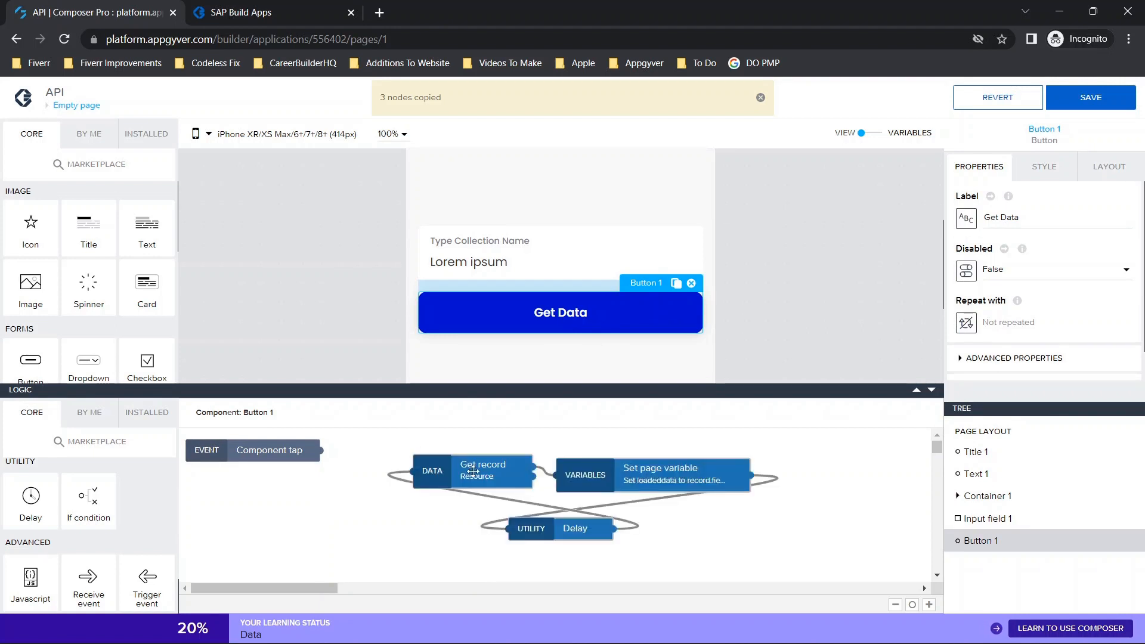
pyautogui.moveTo(321, 450); pyautogui.dragTo(370, 470)
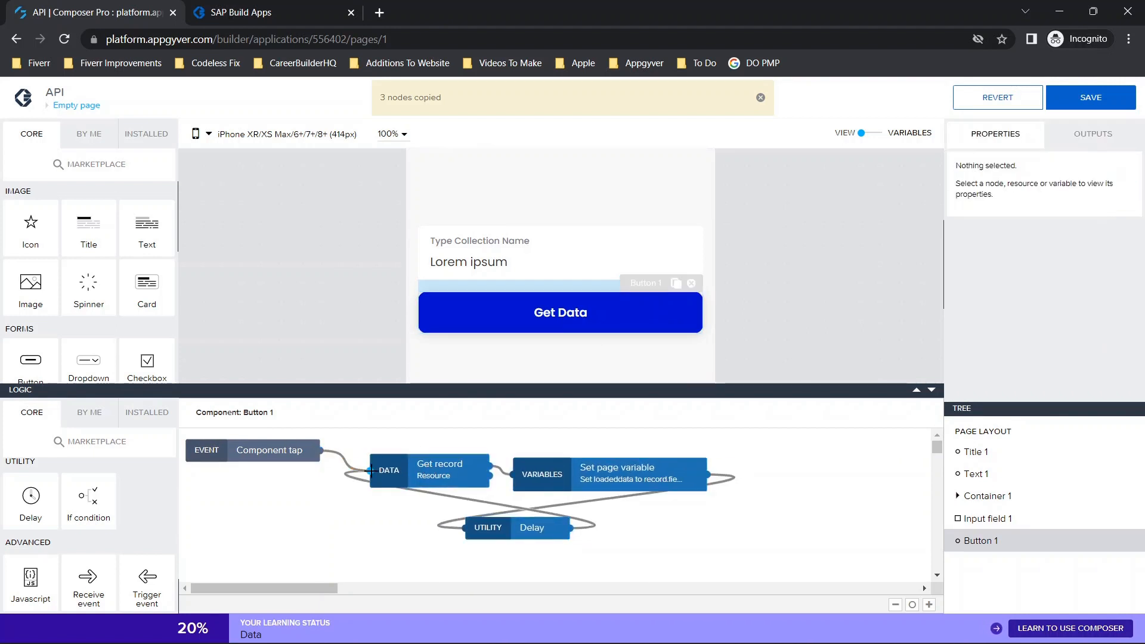
# Bind the id input of the button's Get record node to the page variable id
pyautogui.click(435, 475)
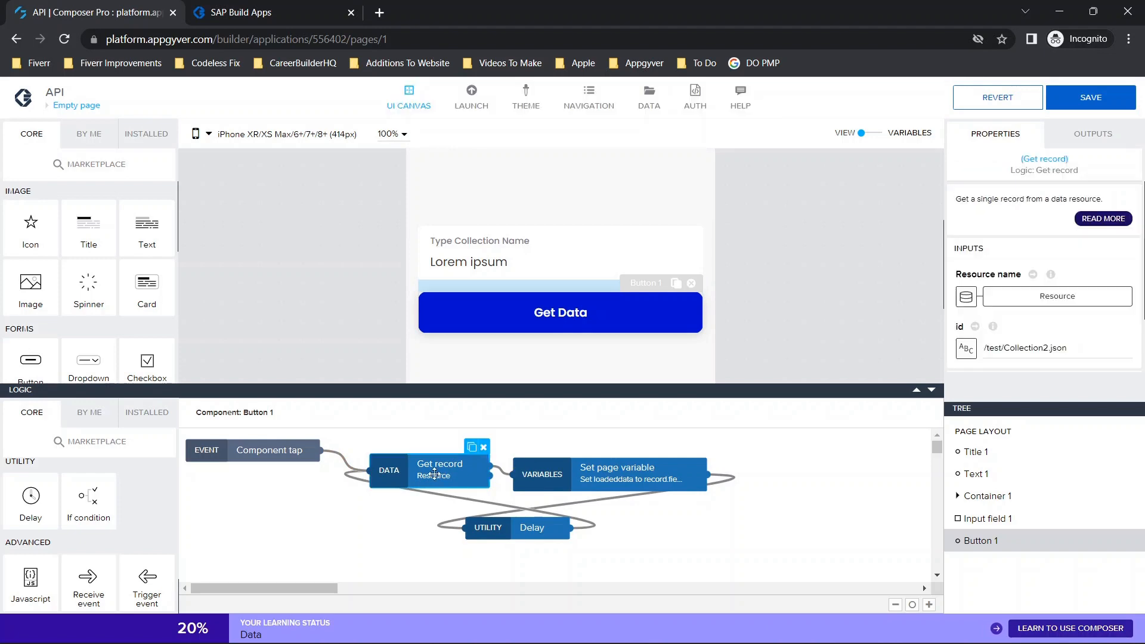
pyautogui.click(961, 355)
pyautogui.click(596, 320)
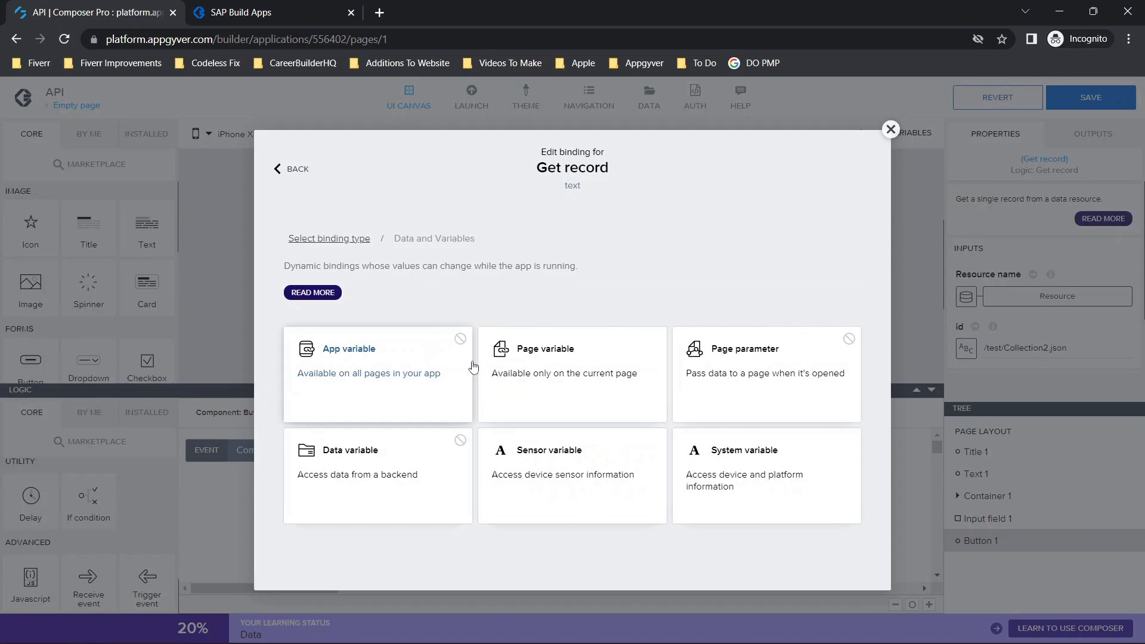
pyautogui.click(501, 373)
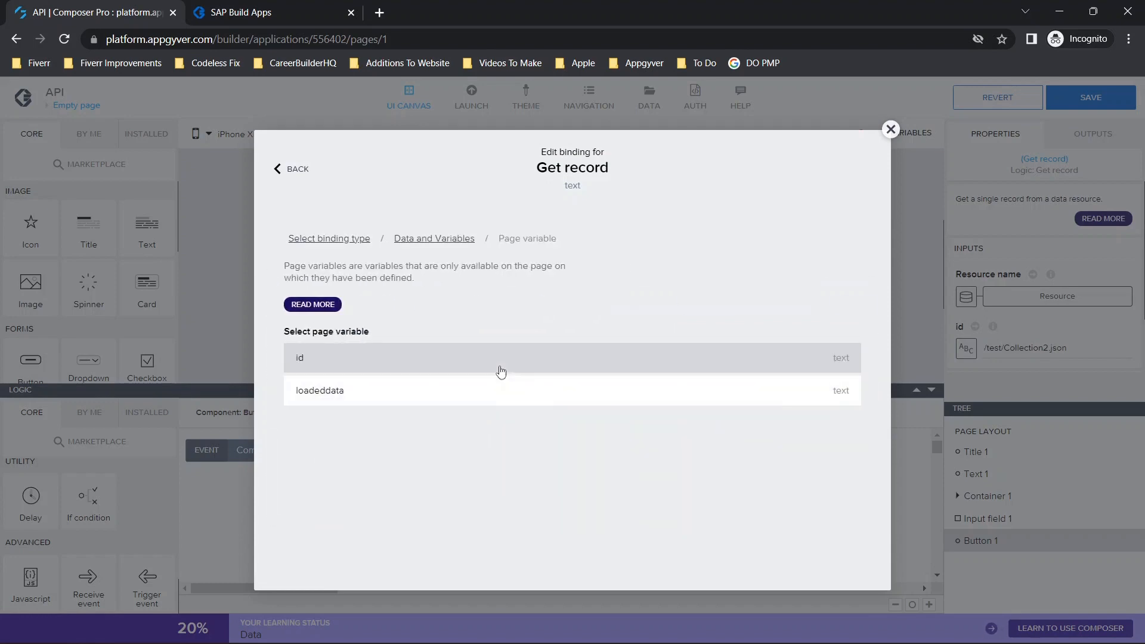
pyautogui.click(405, 364)
pyautogui.click(835, 413)
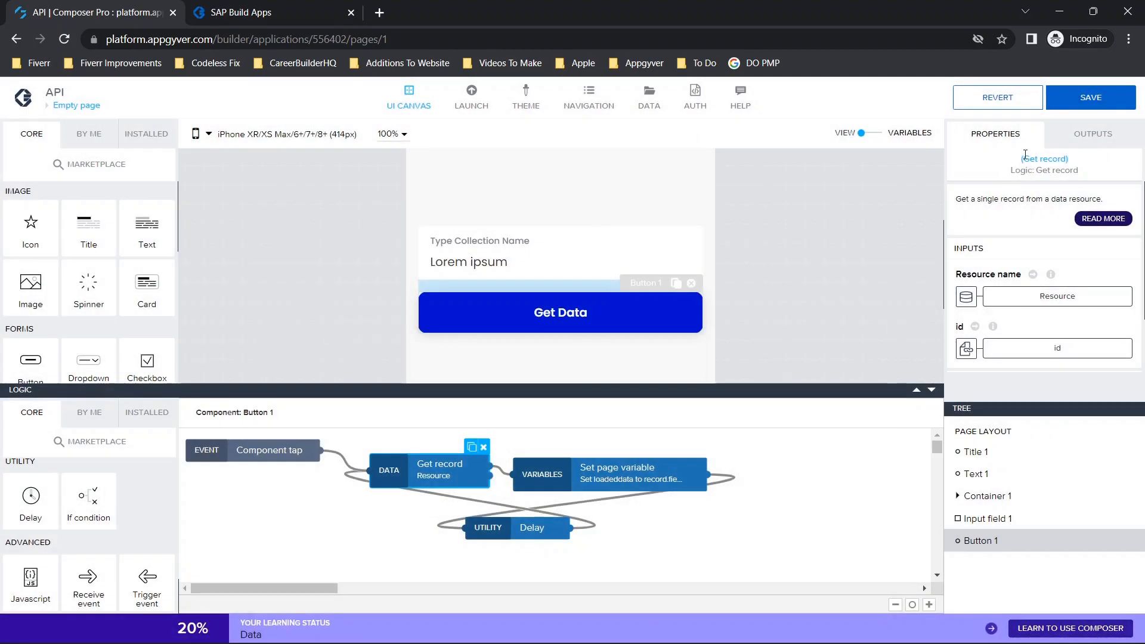
# Save the app, reload the preview, and get the data for the collection name test/Collection2.json
pyautogui.click(1062, 99)
pyautogui.click(271, 7)
pyautogui.hotkey('ctrl', 'r')
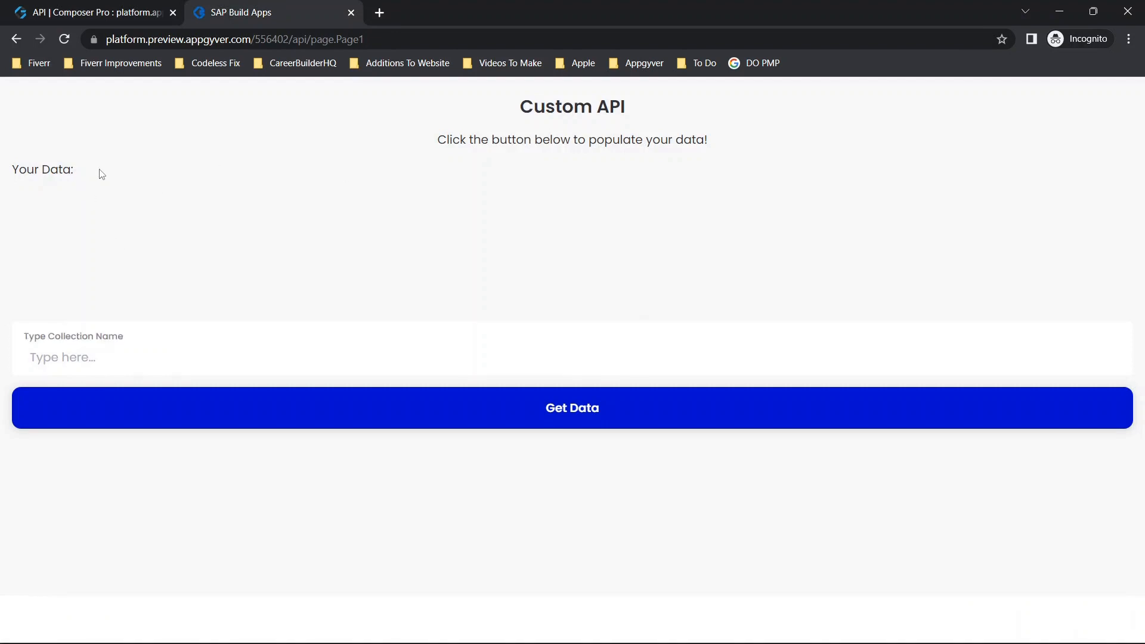
pyautogui.write('test/Collection2.json')
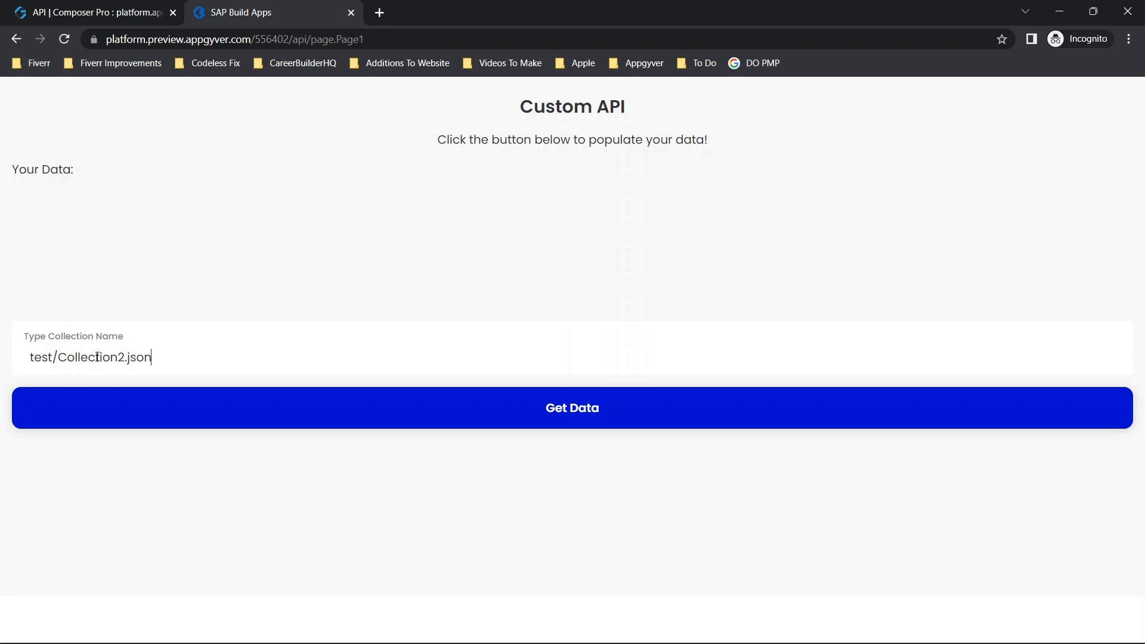
pyautogui.click(494, 410)
# Back in the app builder, check the collection and record request settings of the data resource, and close the data configurator
pyautogui.click(106, 5)
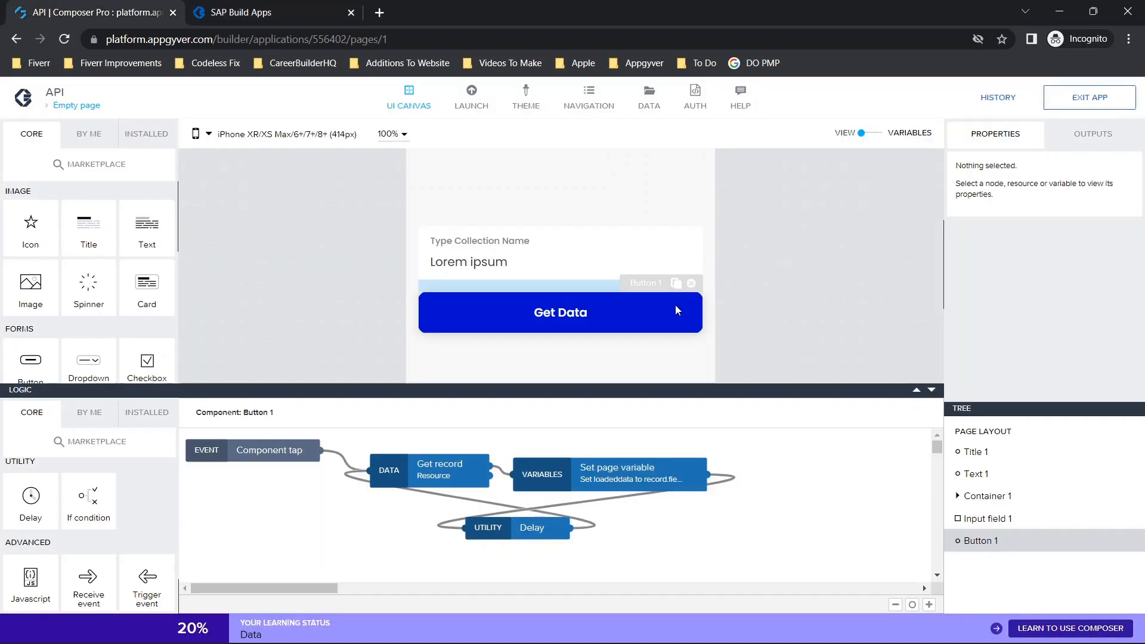
pyautogui.click(649, 103)
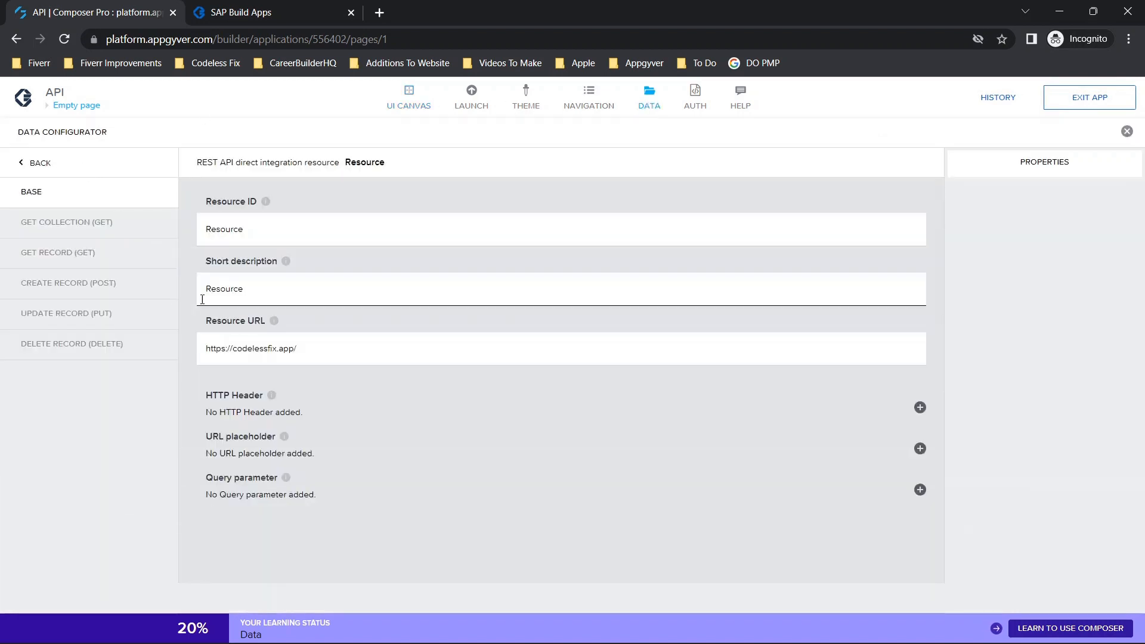
pyautogui.click(73, 223)
pyautogui.click(68, 260)
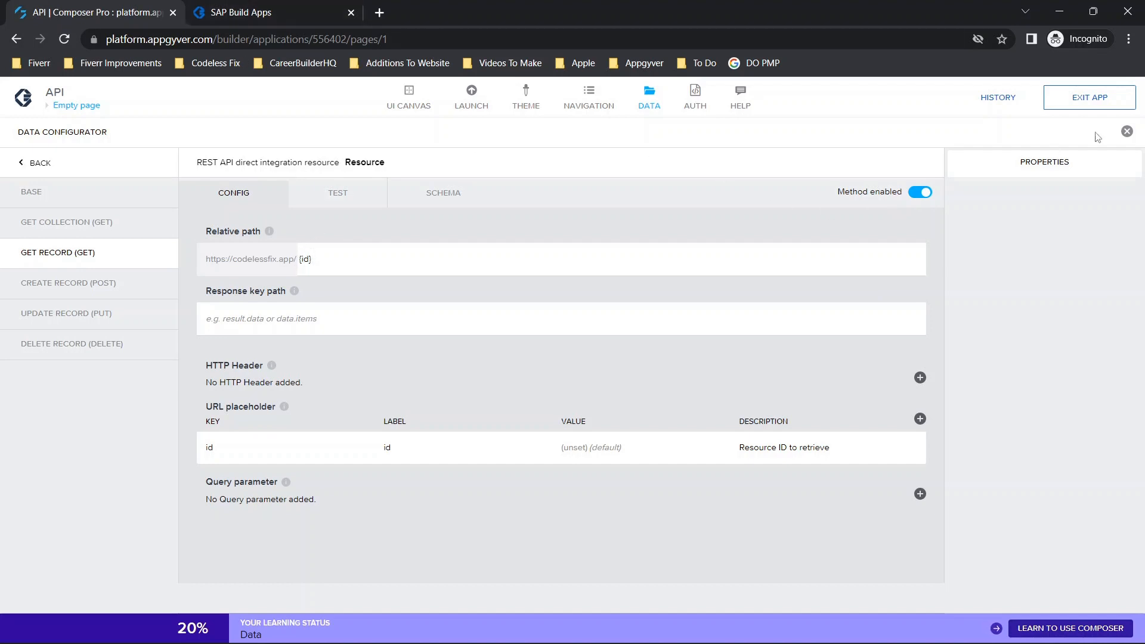
pyautogui.click(1126, 131)
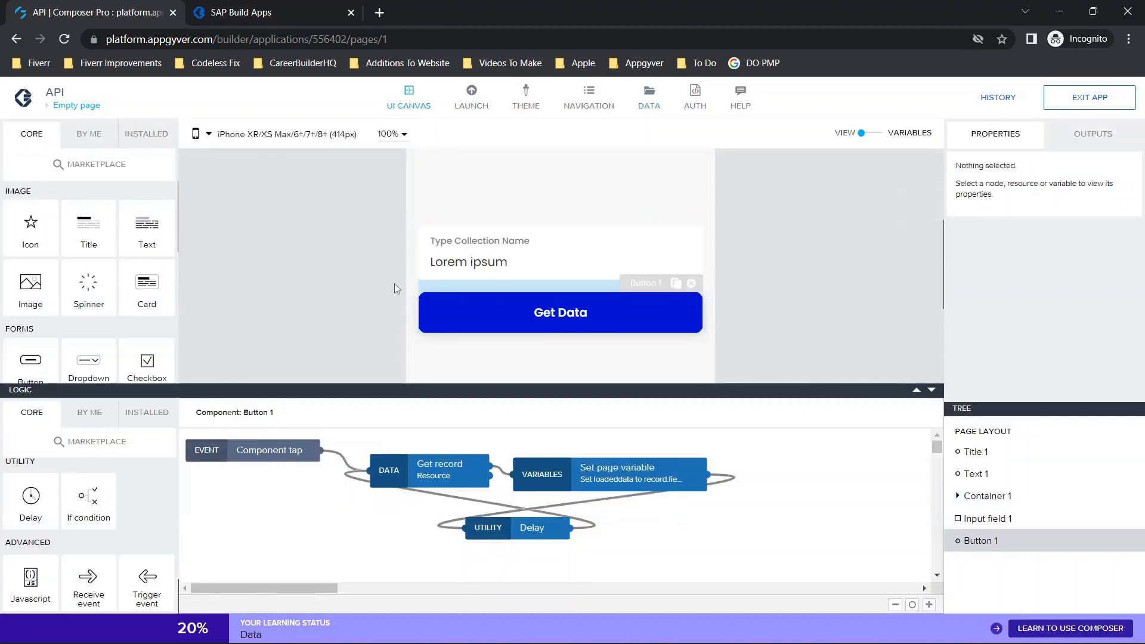
# Review the input field's value binding and the formula bound to the id of the Get Data button's Get record node
pyautogui.click(542, 263)
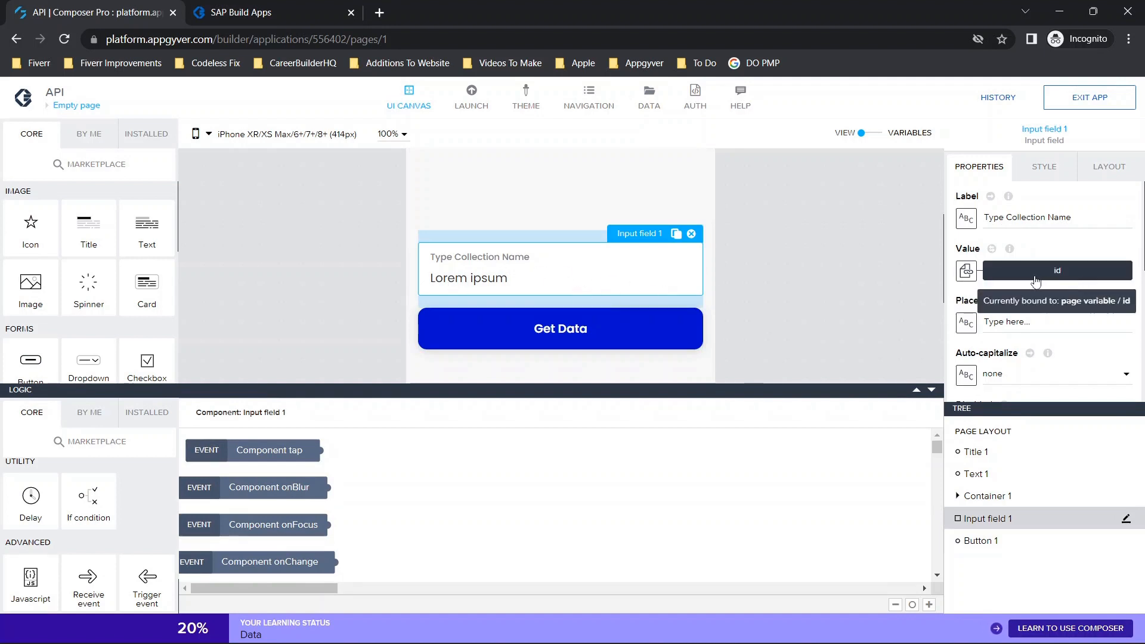
pyautogui.click(591, 334)
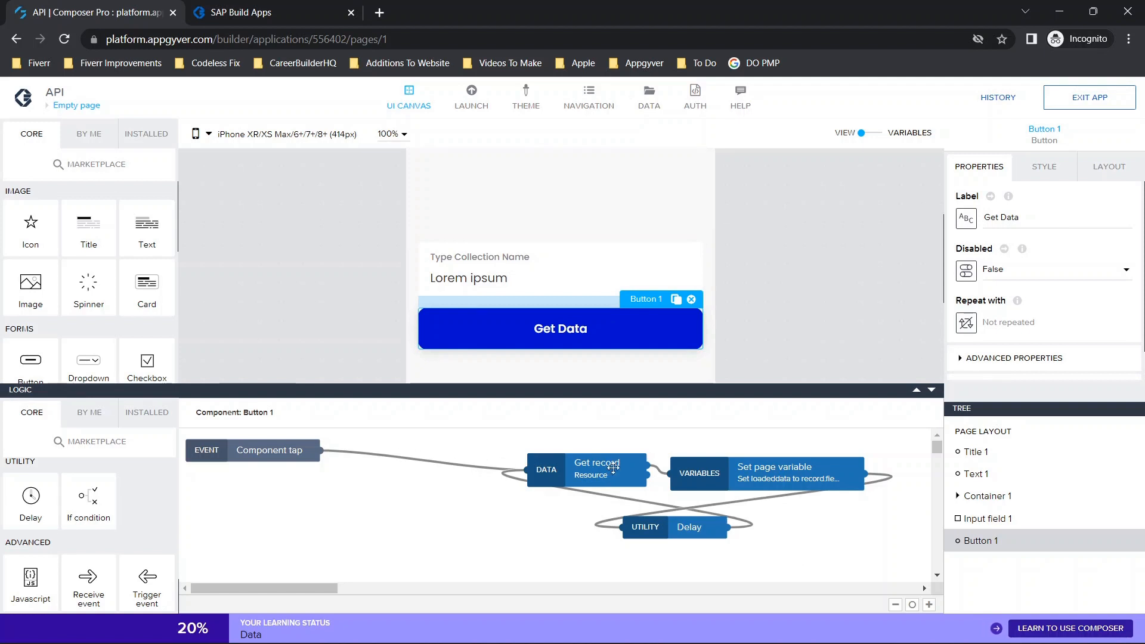
pyautogui.click(590, 468)
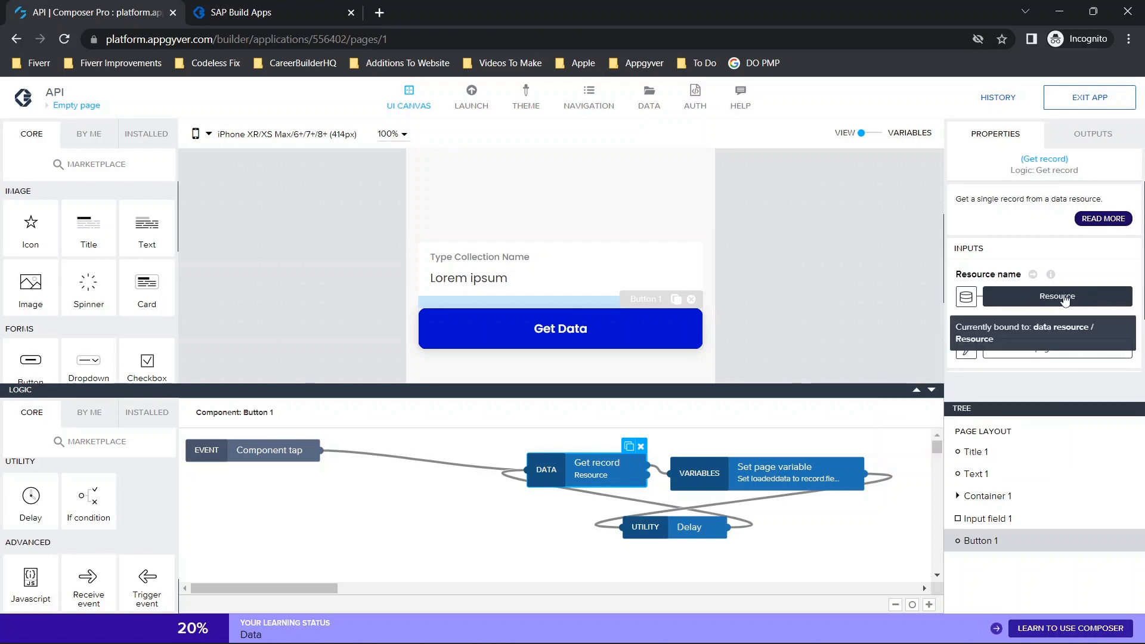
pyautogui.scroll(-1, 1046, 316)
pyautogui.scroll(-1, 1046, 316)
pyautogui.click(967, 280)
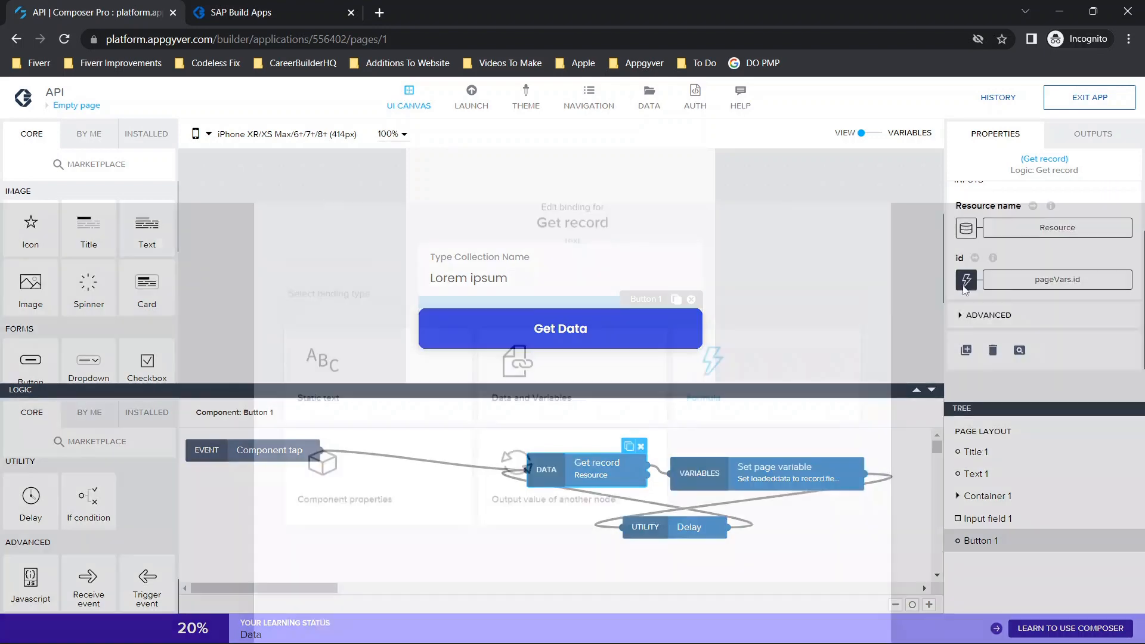
pyautogui.click(707, 332)
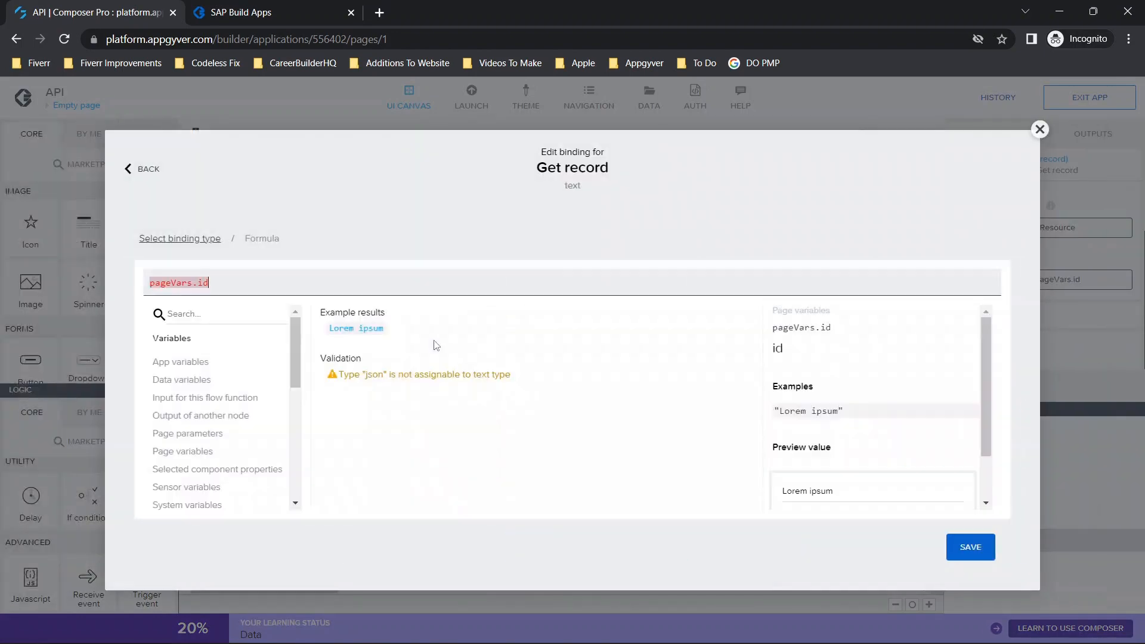
pyautogui.moveTo(160, 285); pyautogui.dragTo(273, 298)
pyautogui.click(284, 279)
pyautogui.click(978, 549)
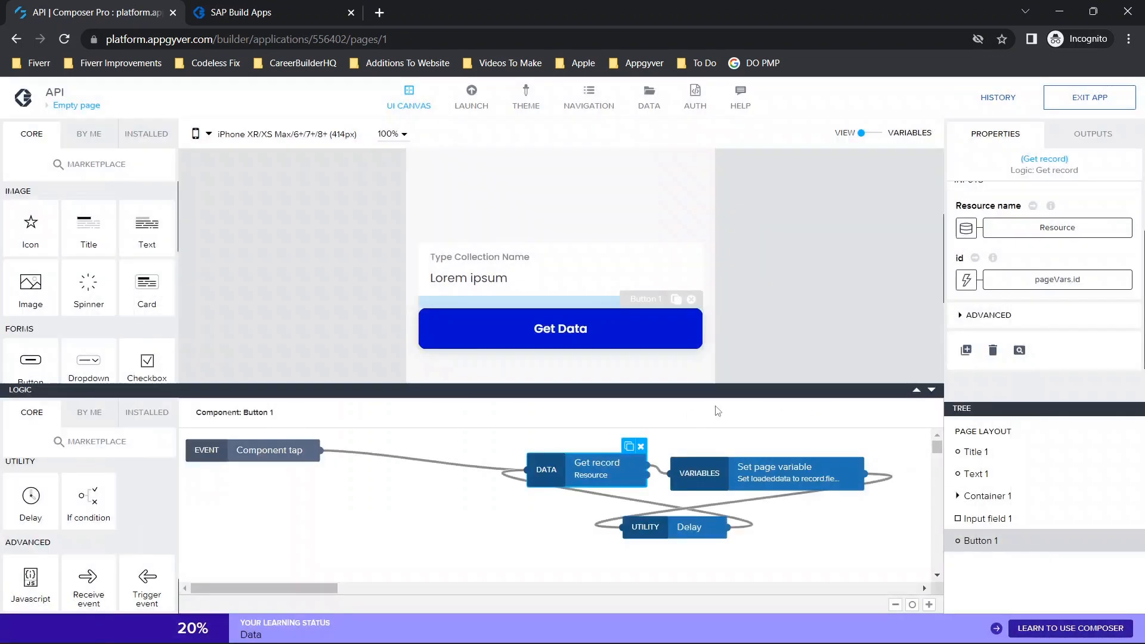
# Make the Set page variable node assign the Get record output fields.field1.stringValue to the page variable loadeddata
pyautogui.click(802, 464)
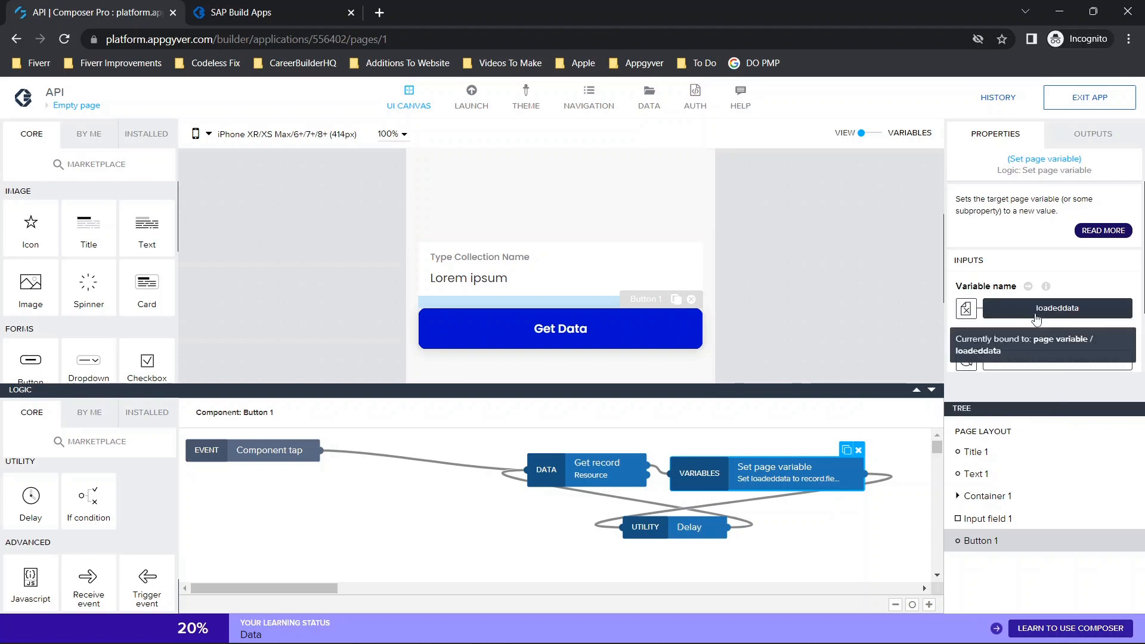
pyautogui.click(965, 308)
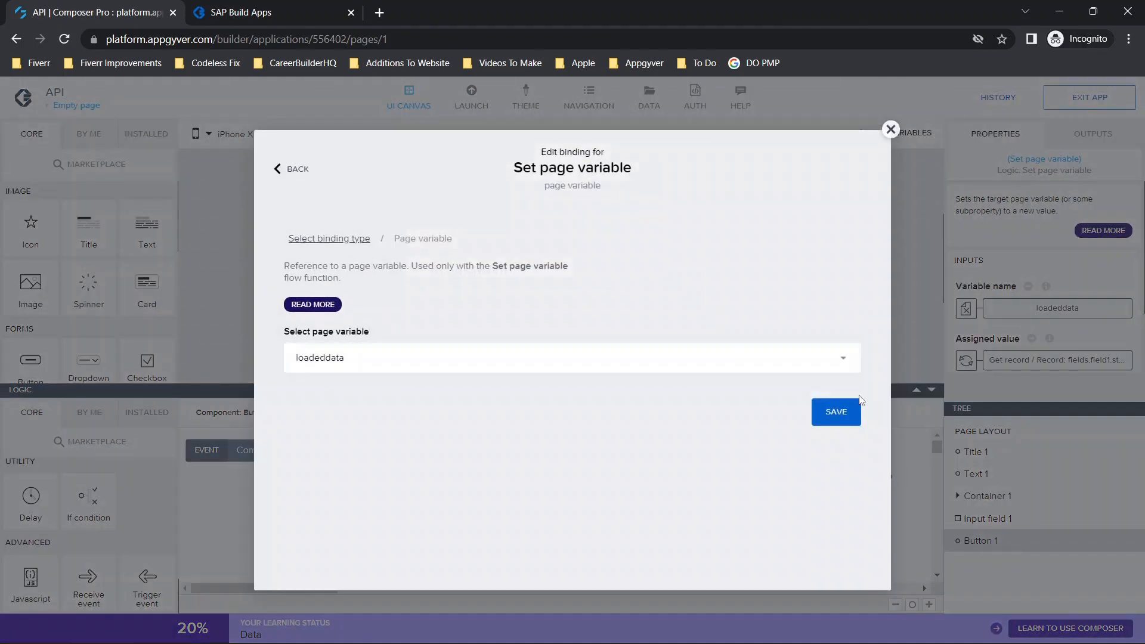
pyautogui.click(841, 411)
pyautogui.click(965, 359)
pyautogui.click(550, 402)
pyautogui.click(366, 369)
pyautogui.click(375, 376)
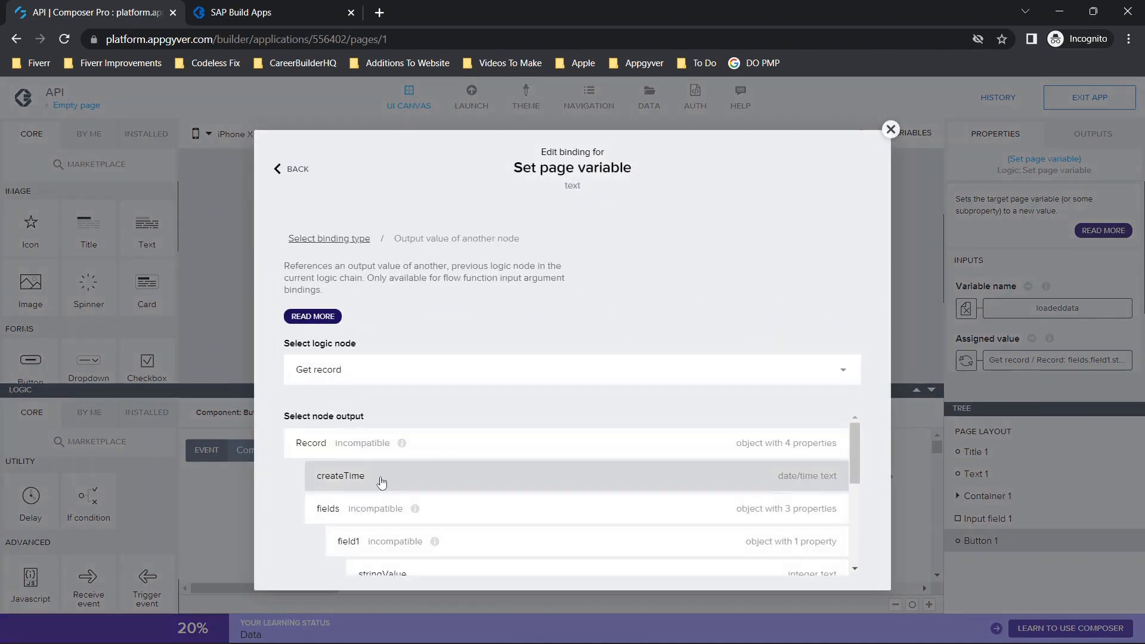
pyautogui.scroll(-2, 453, 530)
pyautogui.click(406, 469)
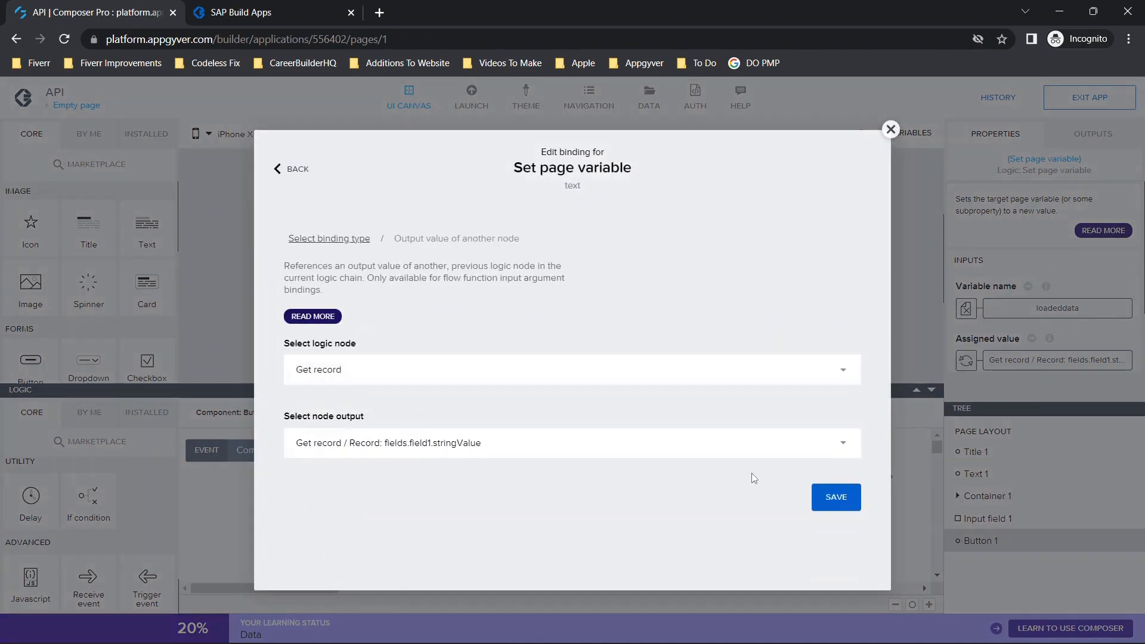
pyautogui.click(835, 496)
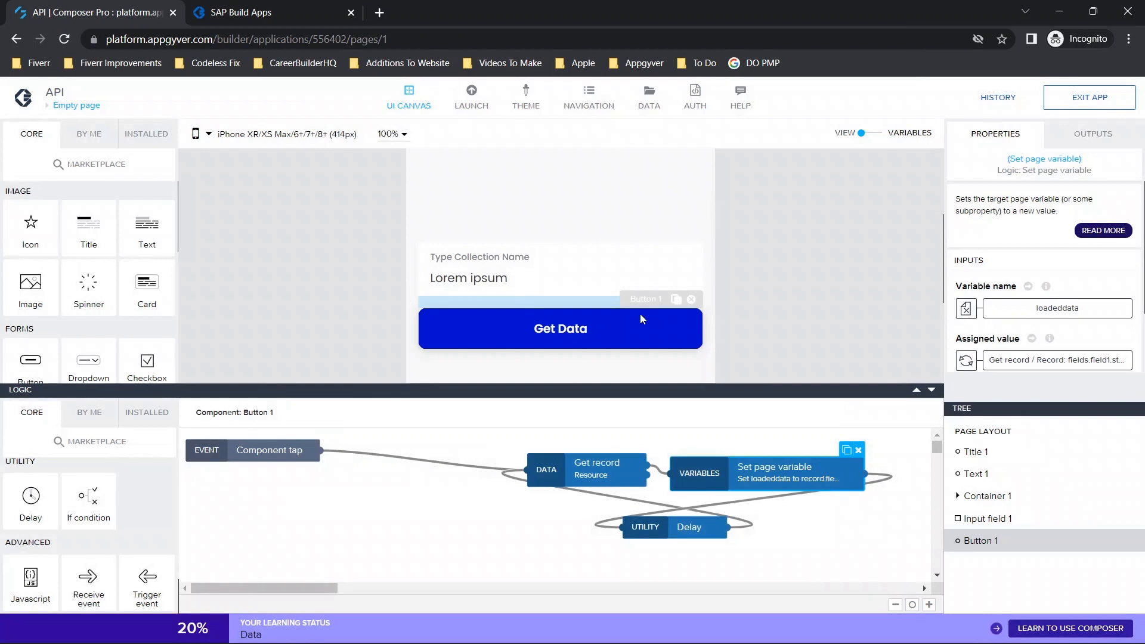
# In the app preview, copy and clear the collection name, and paste test/Collection2.json back to test how the data responds
pyautogui.click(273, 7)
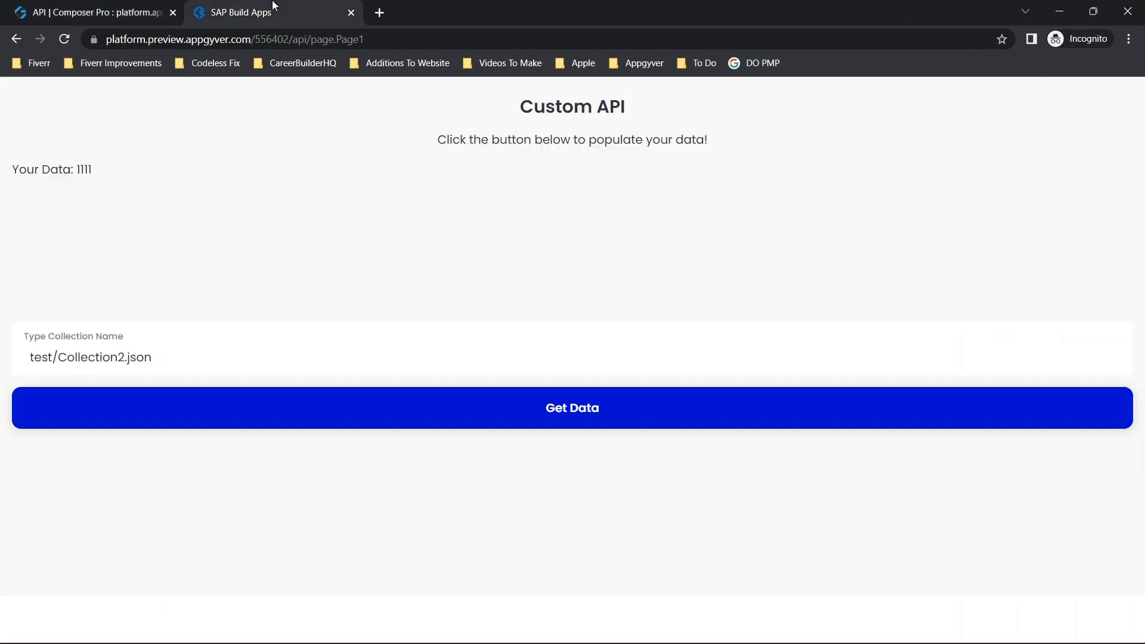
pyautogui.hotkey('ctrl', 'a')
pyautogui.hotkey('ctrl', 'c')
pyautogui.press('BackSpace')
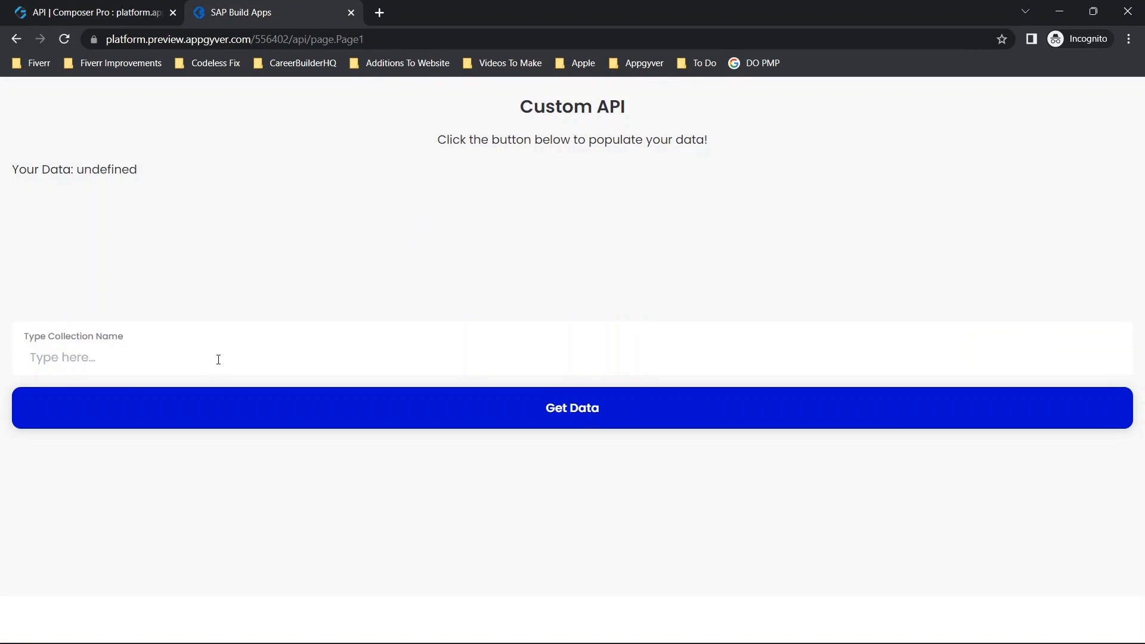
pyautogui.hotkey('ctrl', 'v')
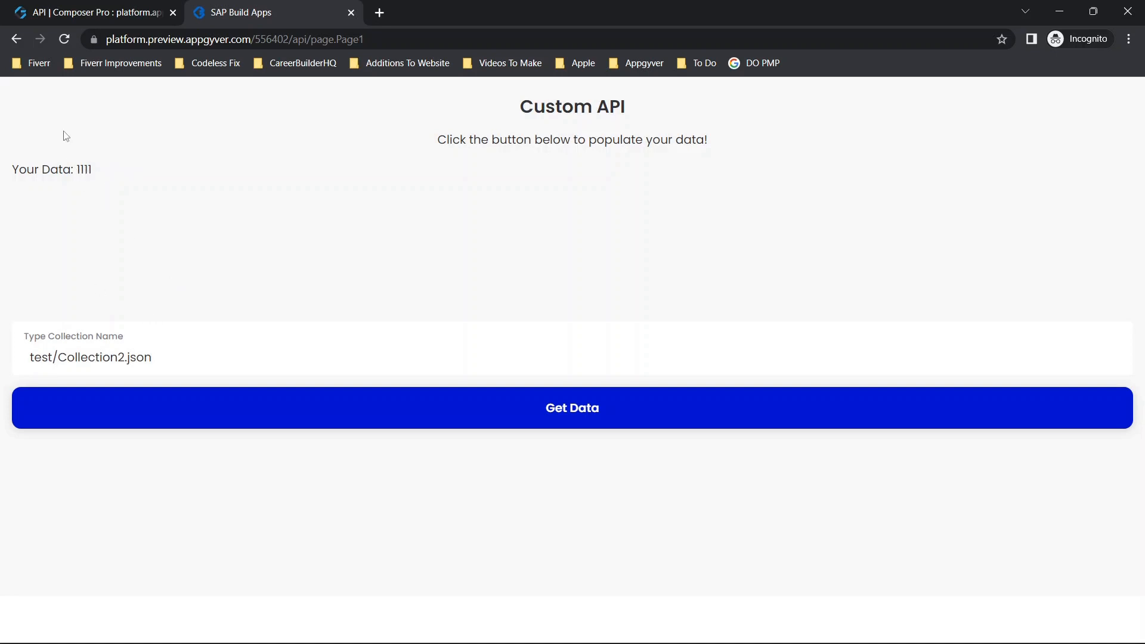
# Empty the collection field once more, briefly revisit the app builder, and refill the field with test/Collection2.json to repeat the test
pyautogui.hotkey('ctrl', 'a')
pyautogui.hotkey('ctrl', 'c')
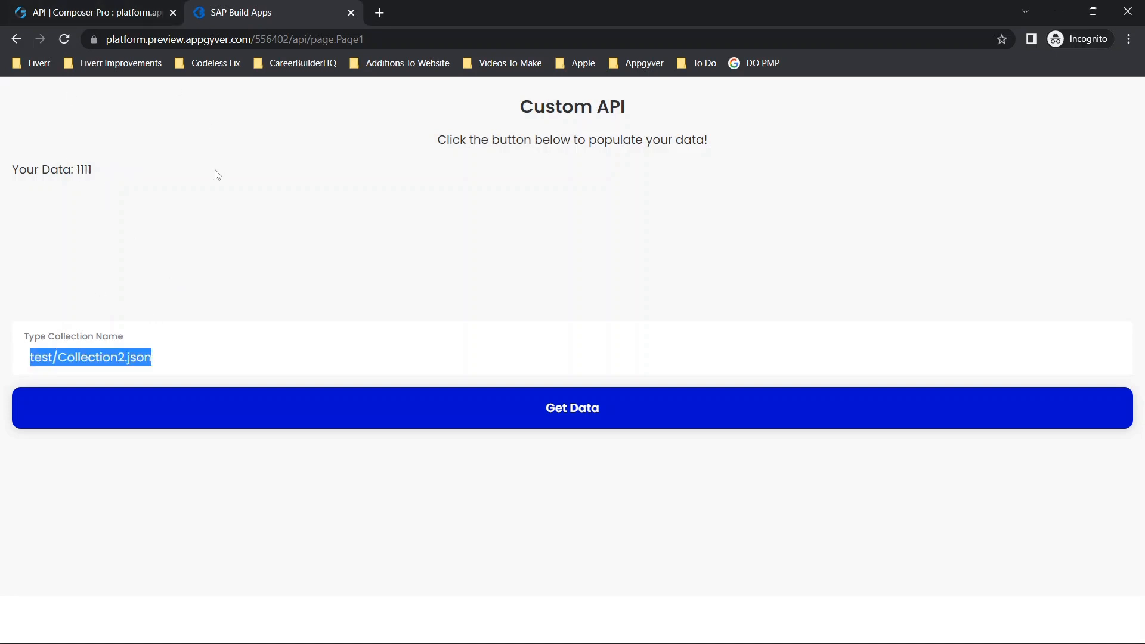
pyautogui.press('BackSpace')
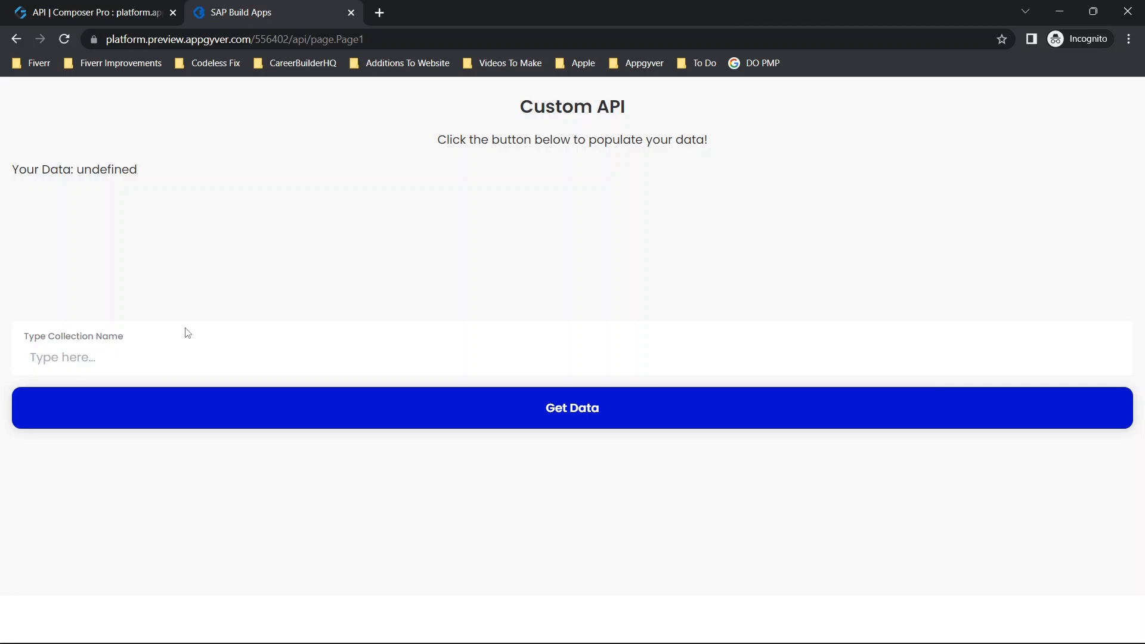
pyautogui.click(90, 12)
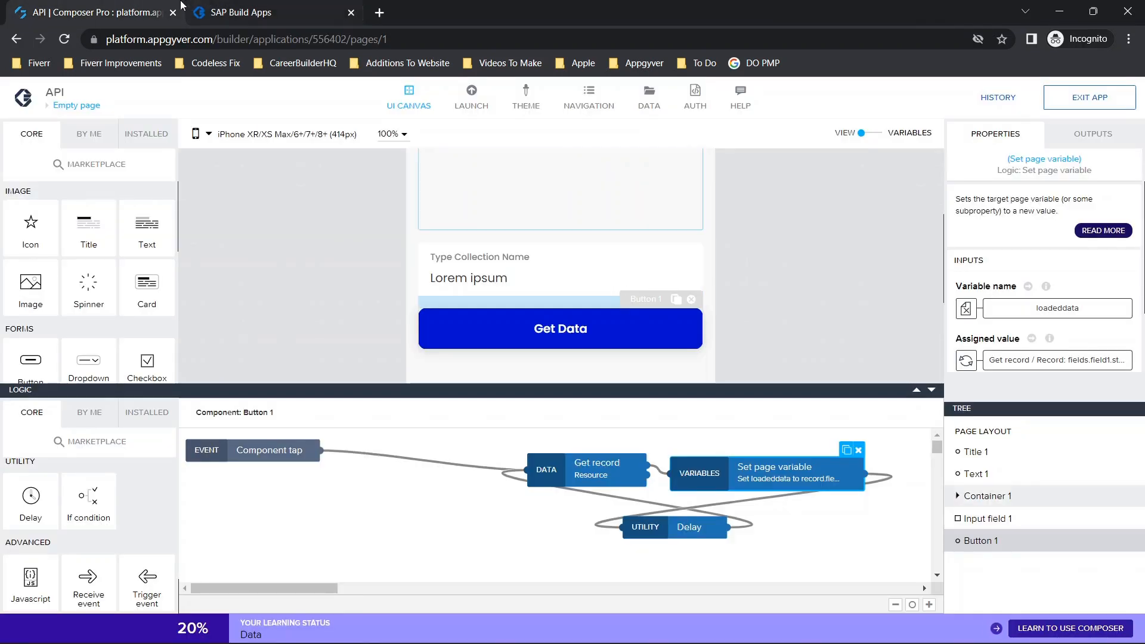
pyautogui.click(200, 10)
pyautogui.hotkey('ctrl', 'v')
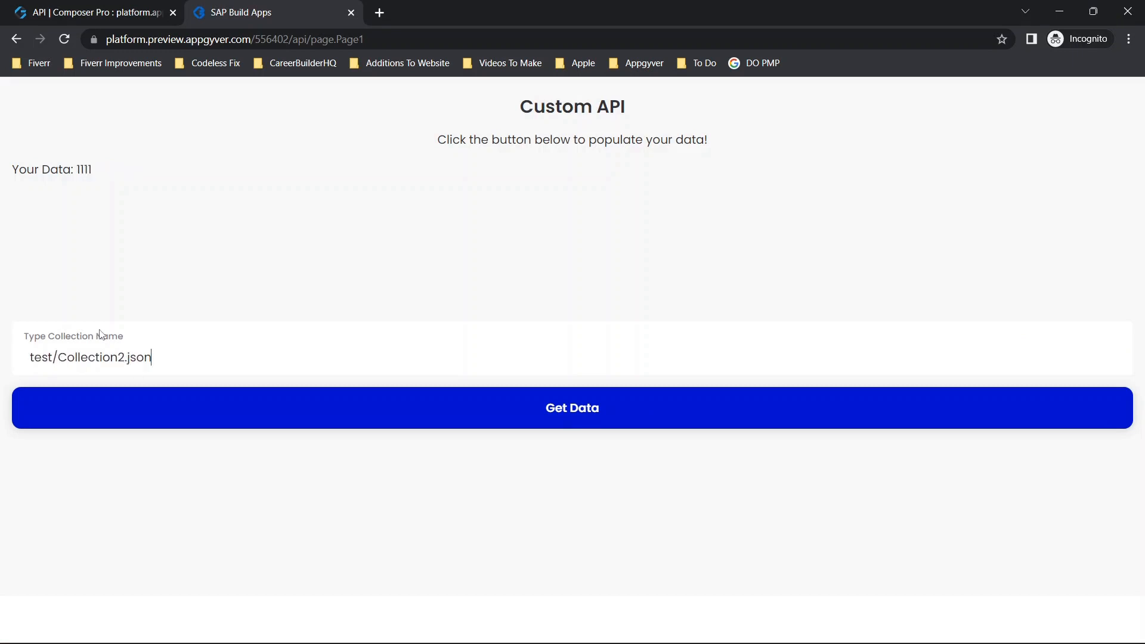
# Switch to Collection2.json in the hosting file editor beside the app preview, set field1's stringValue to 1111hh, and save the file
pyautogui.click(33, 5)
pyautogui.click(291, 7)
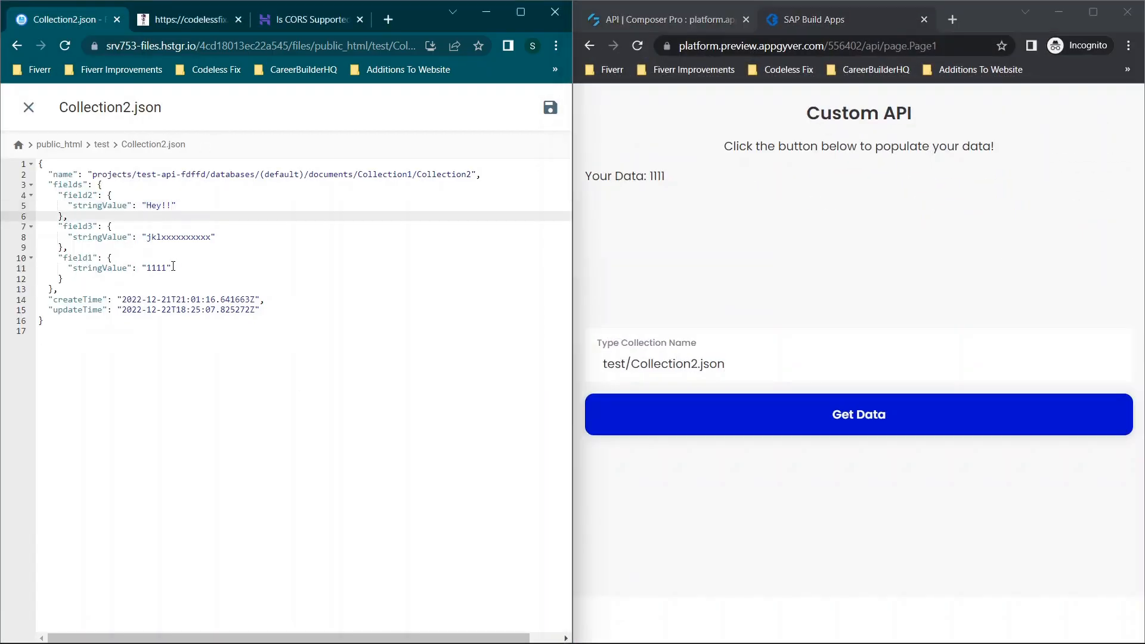
pyautogui.click(167, 268)
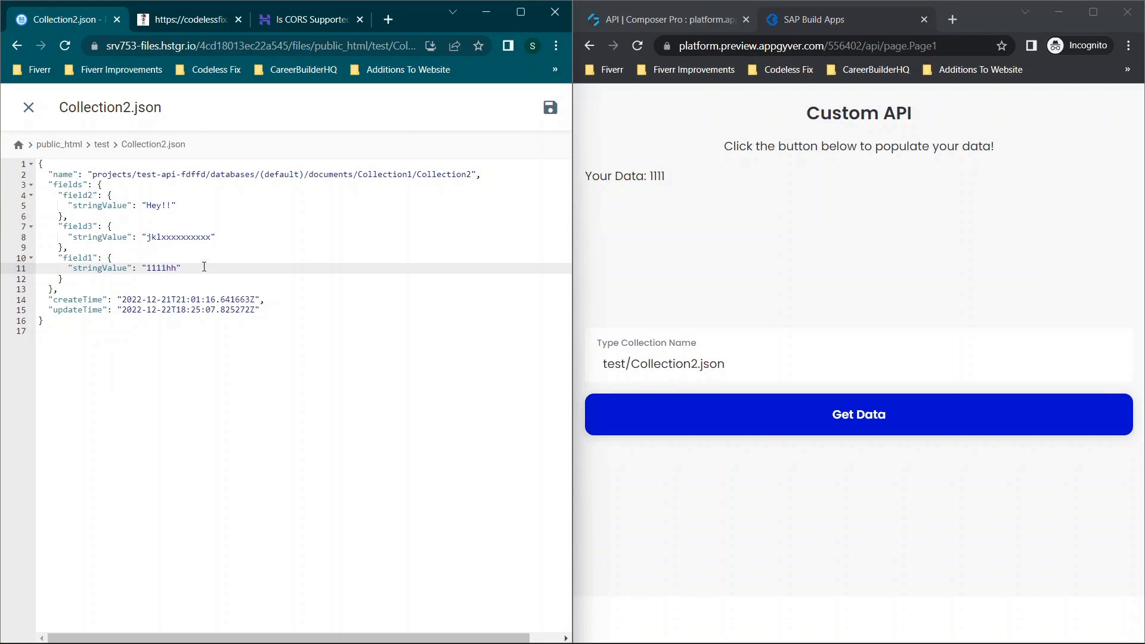
pyautogui.click(550, 108)
# Reload the app preview, enter test/Collection2.json as the collection name, and fetch its data
pyautogui.click(702, 193)
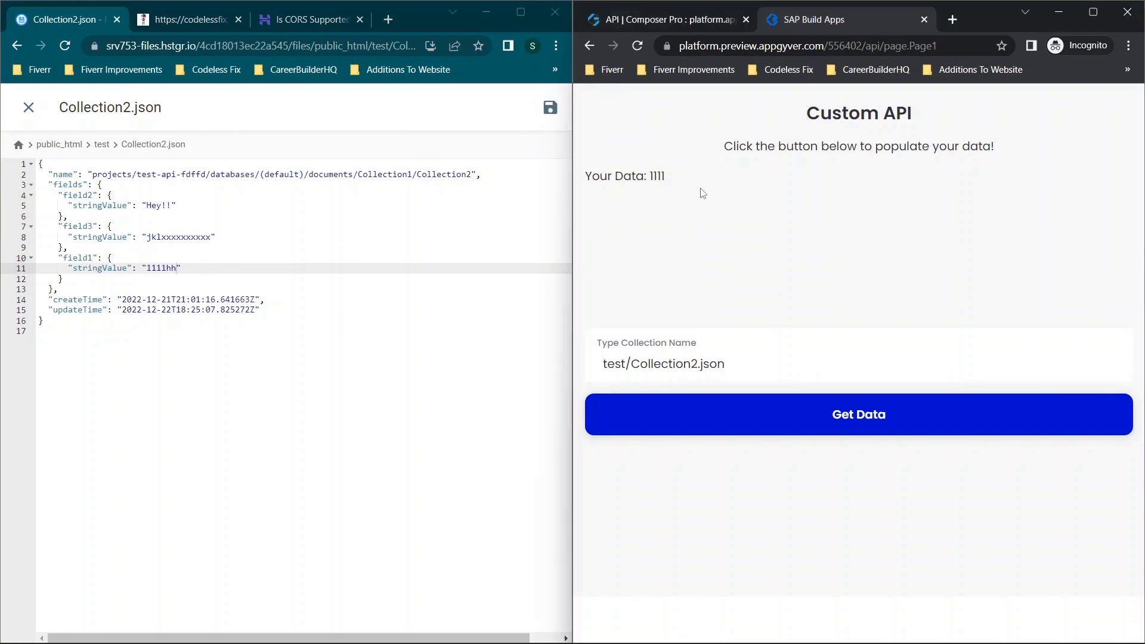
pyautogui.click(637, 46)
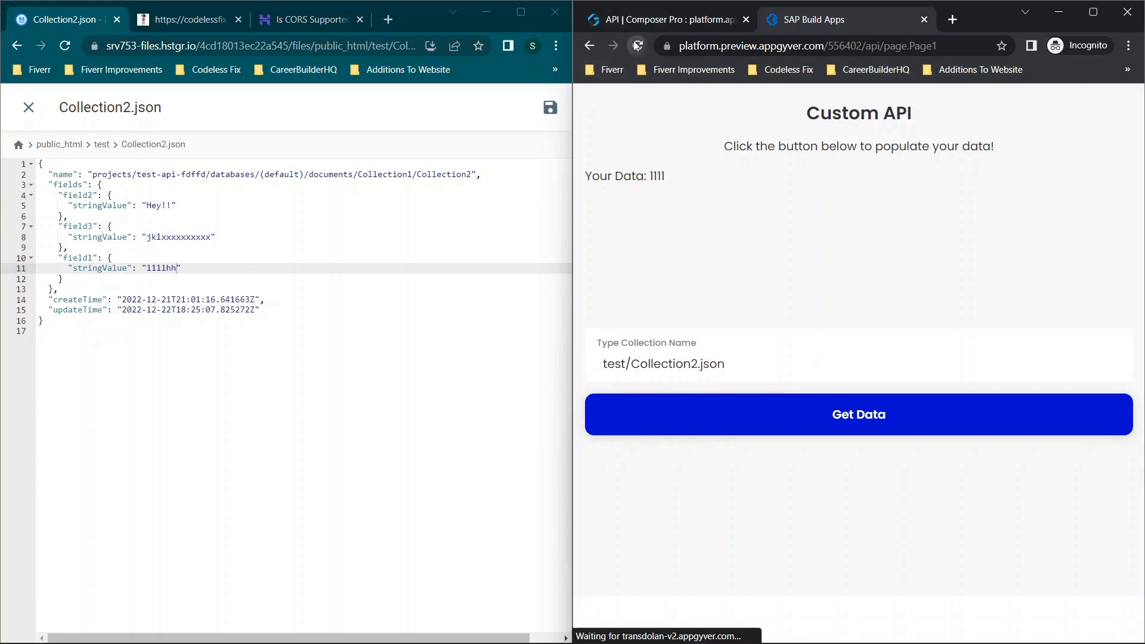
pyautogui.click(678, 358)
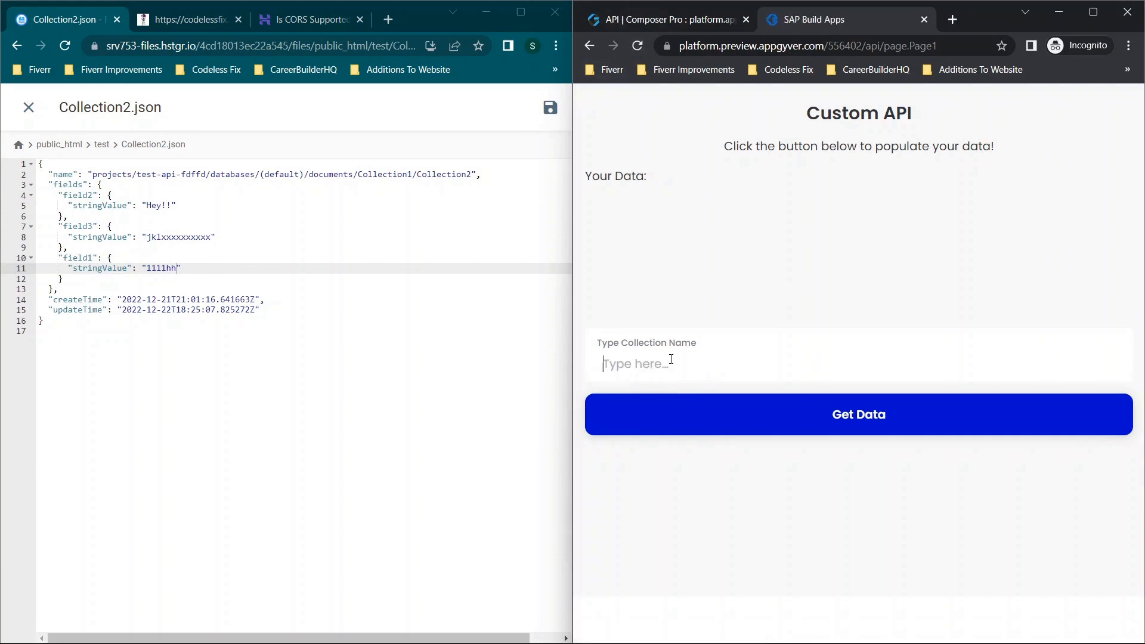
pyautogui.write('test/Collection2.json')
pyautogui.click(871, 416)
pyautogui.click(871, 416)
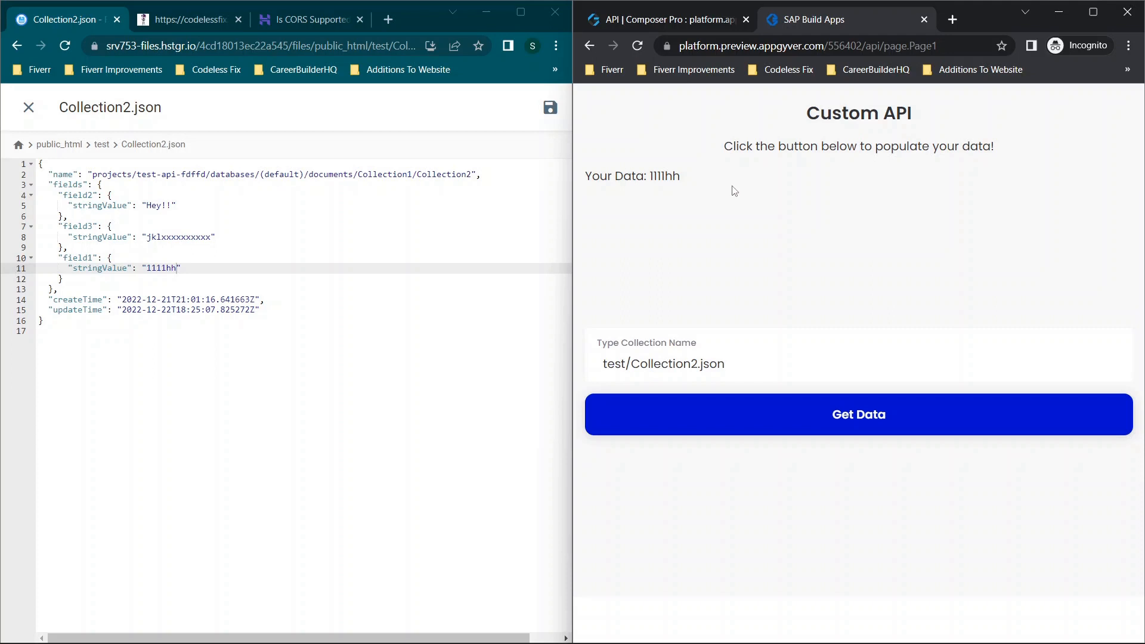
# Review the Hostinger help article on enabling CORS through the .htaccess file, and return to Collection2.json
pyautogui.click(281, 19)
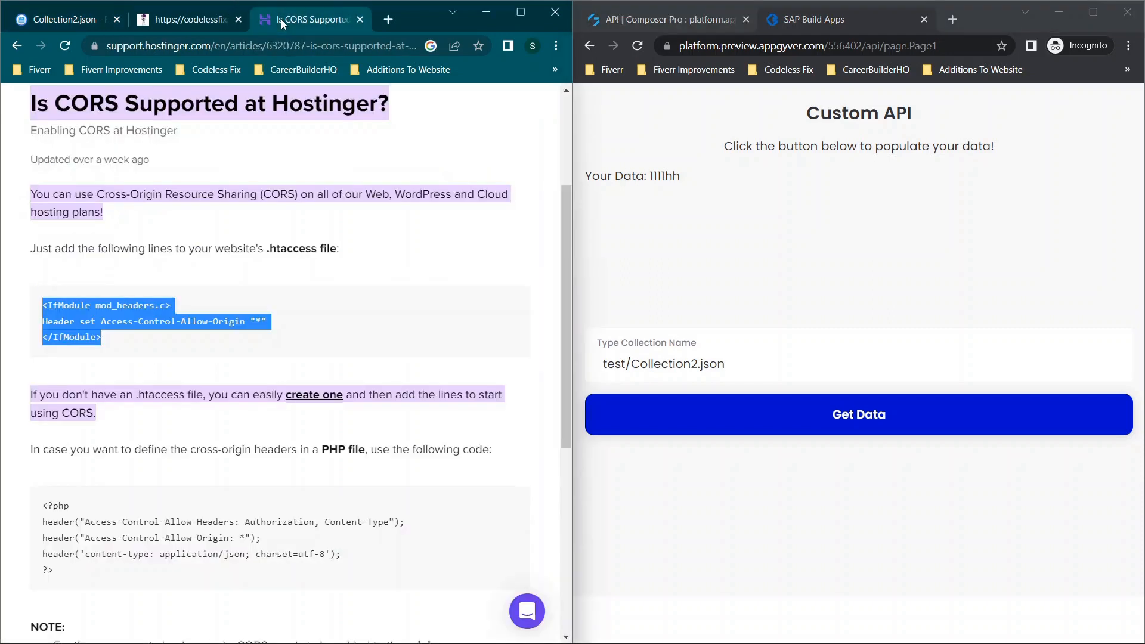
pyautogui.click(333, 251)
pyautogui.scroll(-1, 334, 252)
pyautogui.scroll(1, 334, 253)
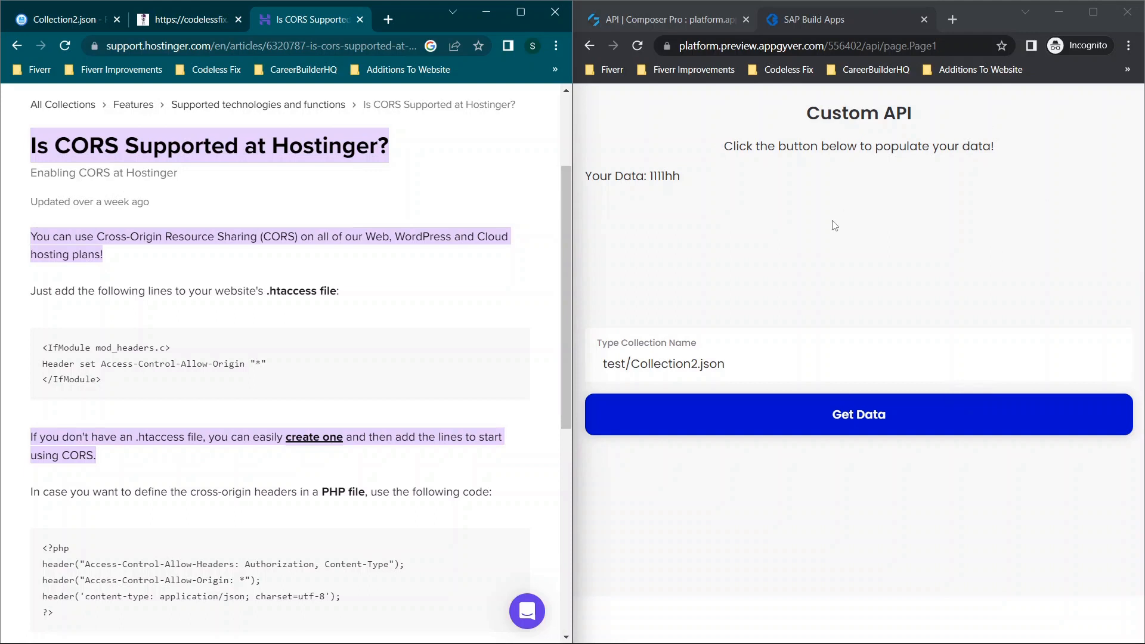
pyautogui.click(101, 20)
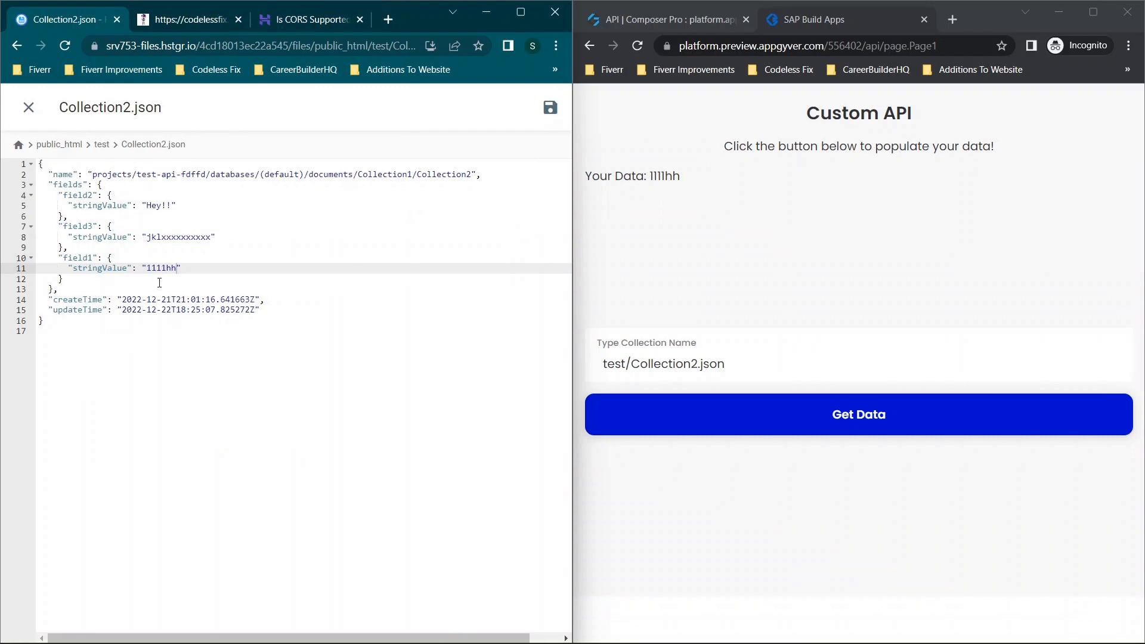
# Restore the app preview to full size and revisit the Get Data button's logic flow in the app builder
pyautogui.click(1093, 12)
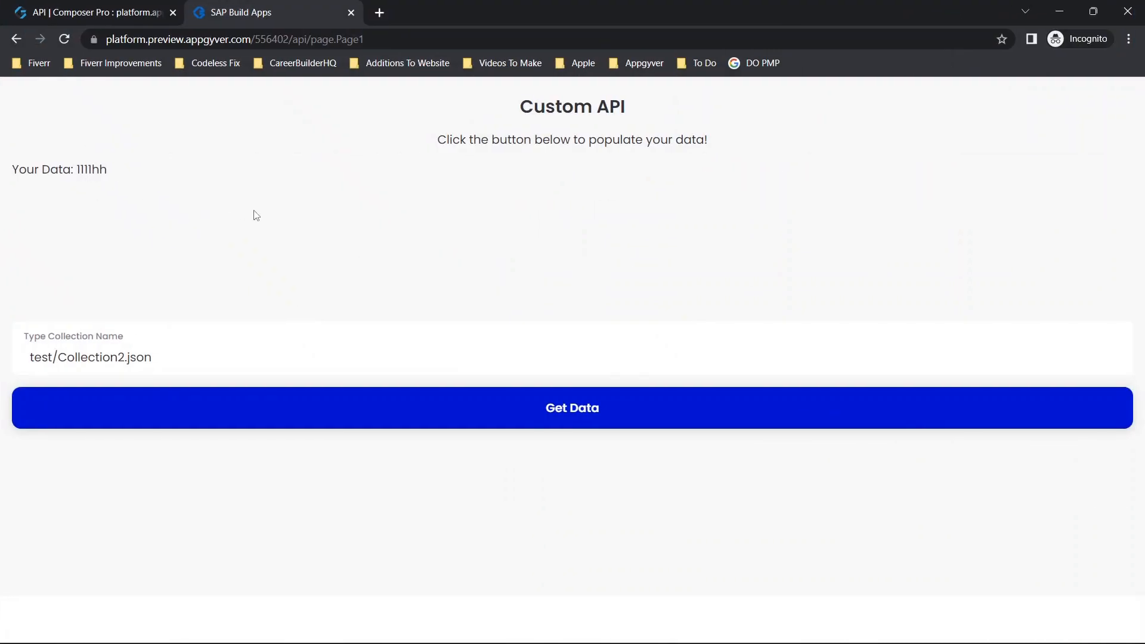
pyautogui.click(119, 12)
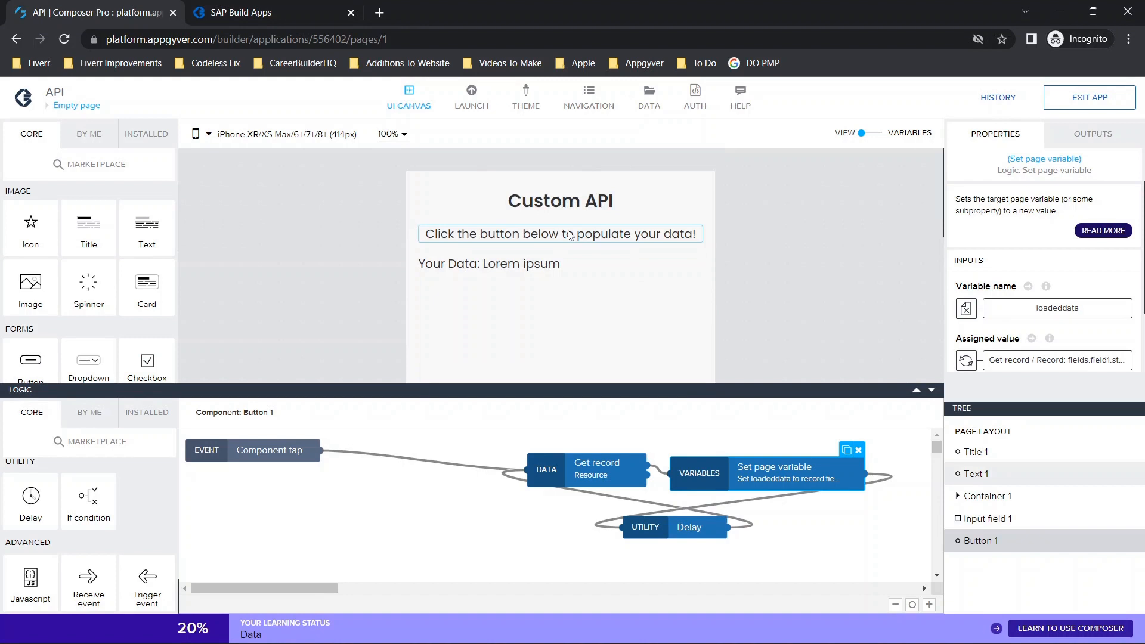
pyautogui.moveTo(234, 5)
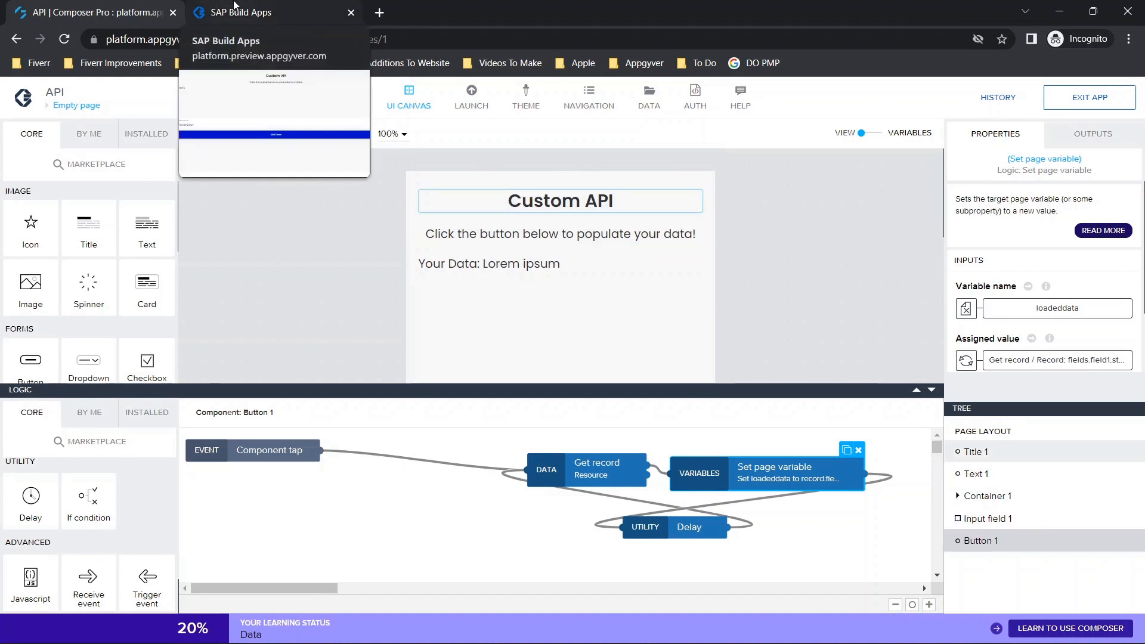